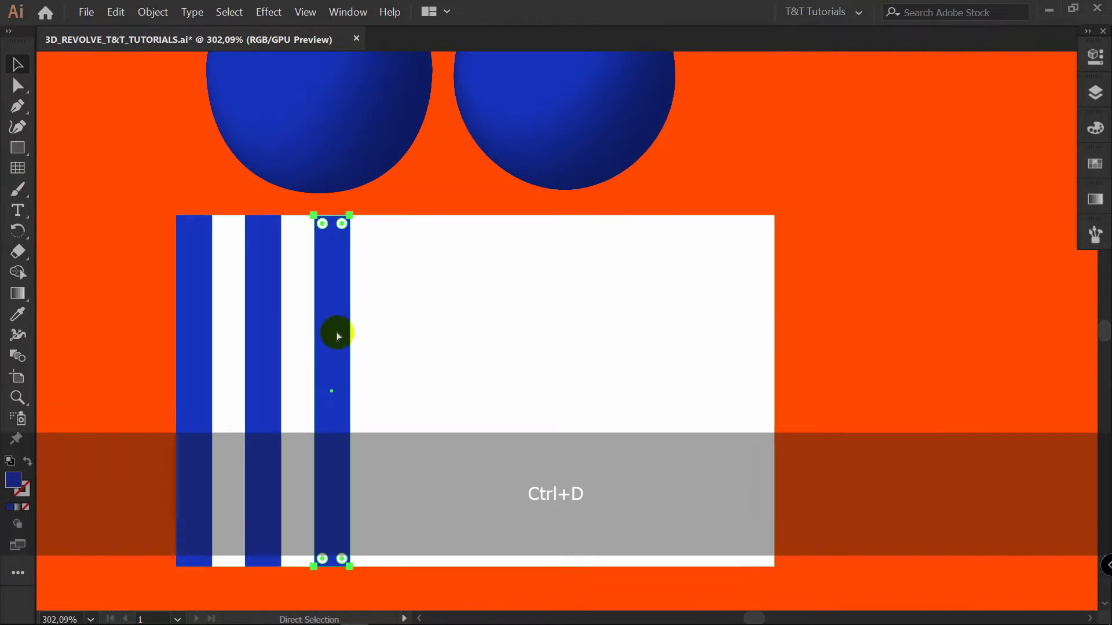
Step: Repeat the last duplicate transform four times to continue the blue stripes across the white rectangle
key("ctrl+d")
key("ctrl+d")
key("ctrl+d")
key("ctrl+d")
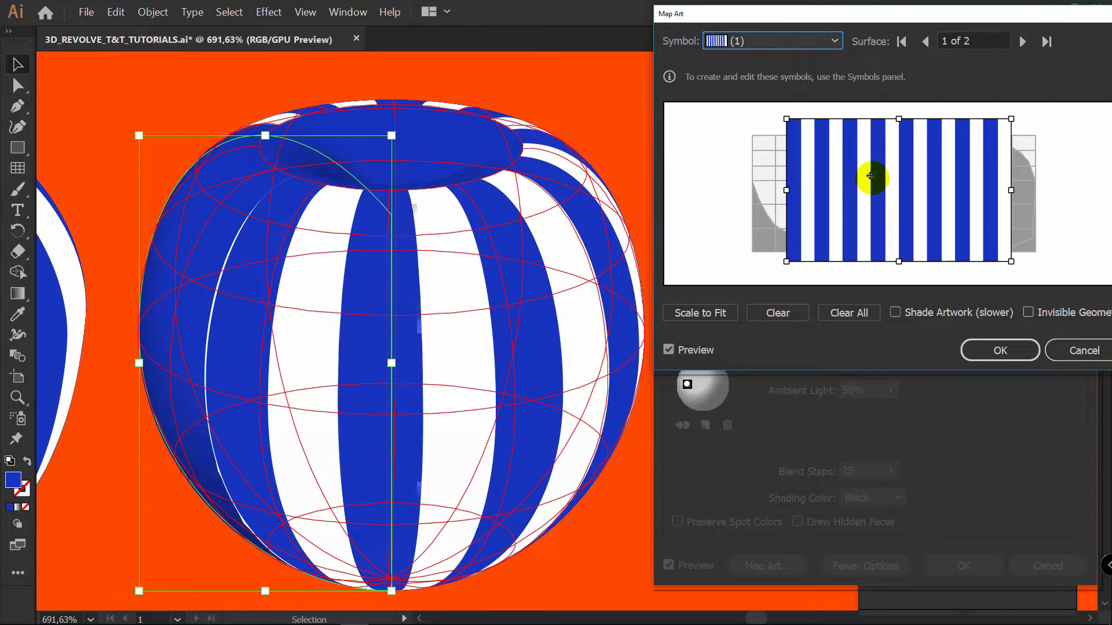
Step: Reposition the stripe symbol on surface 1, then map symbol (1) onto surface 2 scaled to fit the revolved apple's inner top
left_click_drag(874, 174, 844, 191)
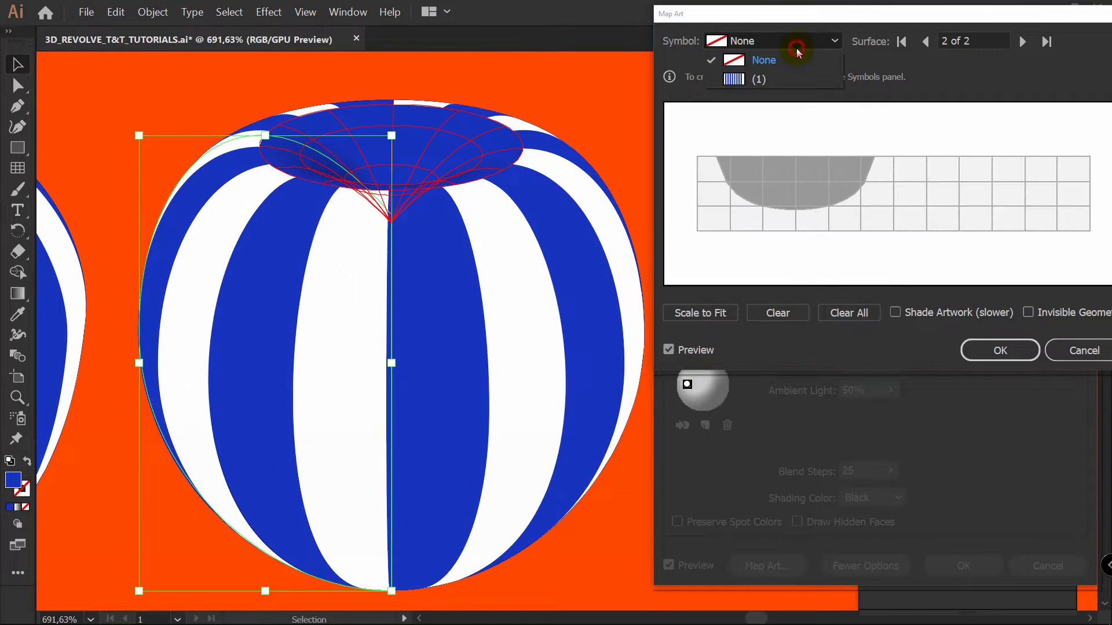
left_click(776, 84)
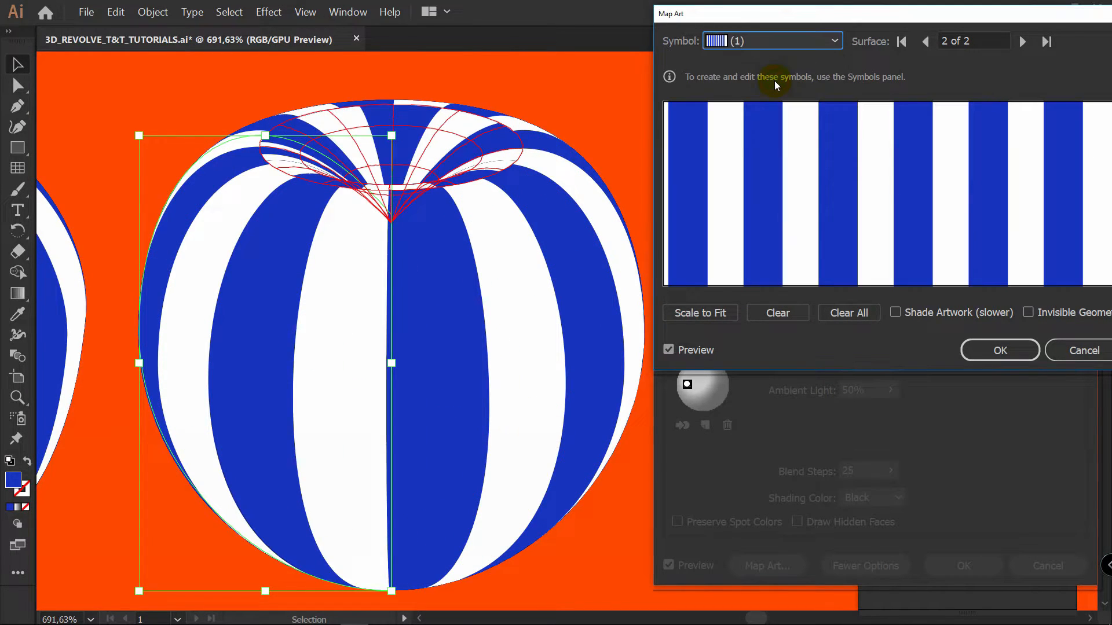
left_click(700, 313)
key("z")
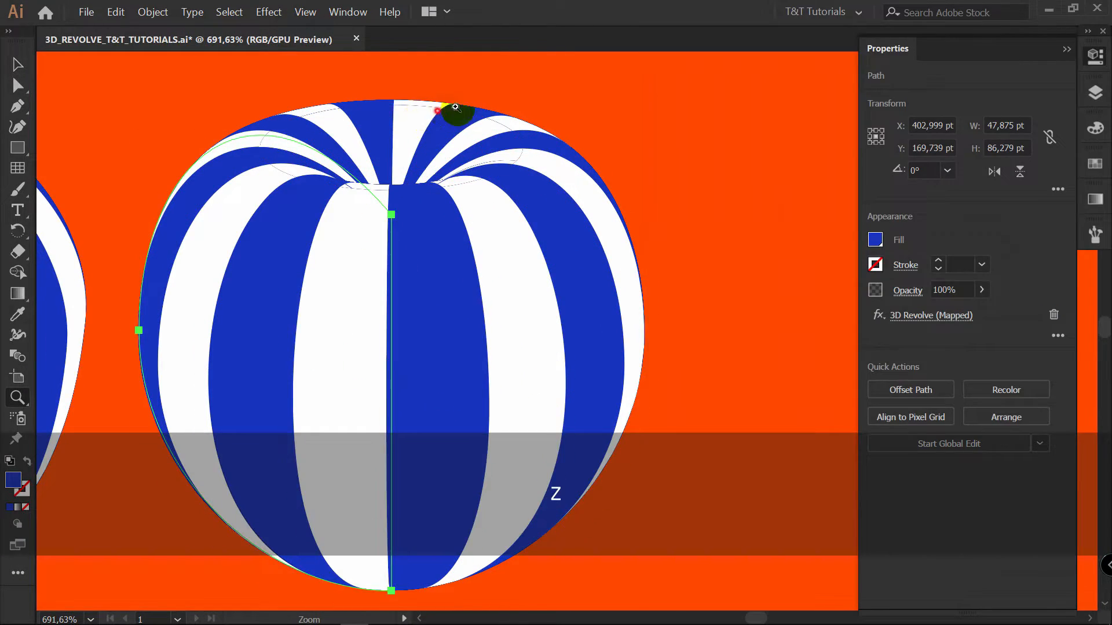
left_click(456, 107)
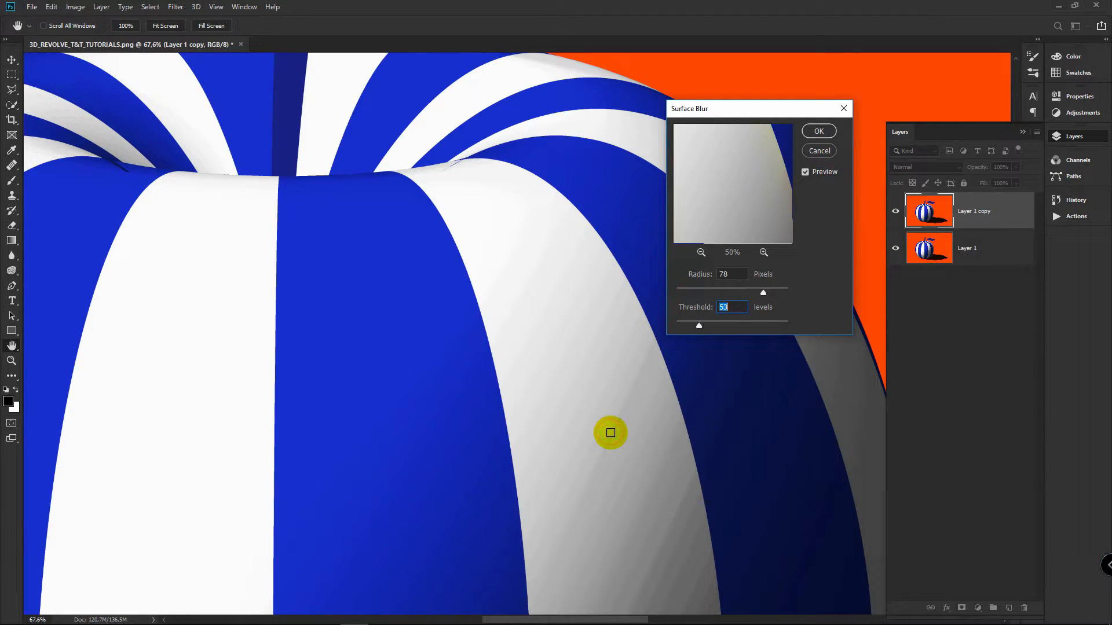
Step: Switch to Photoshop and paint white with the brush on the Layer 1 copy 2 mask at the apple's upper fold
left_click(450, 169)
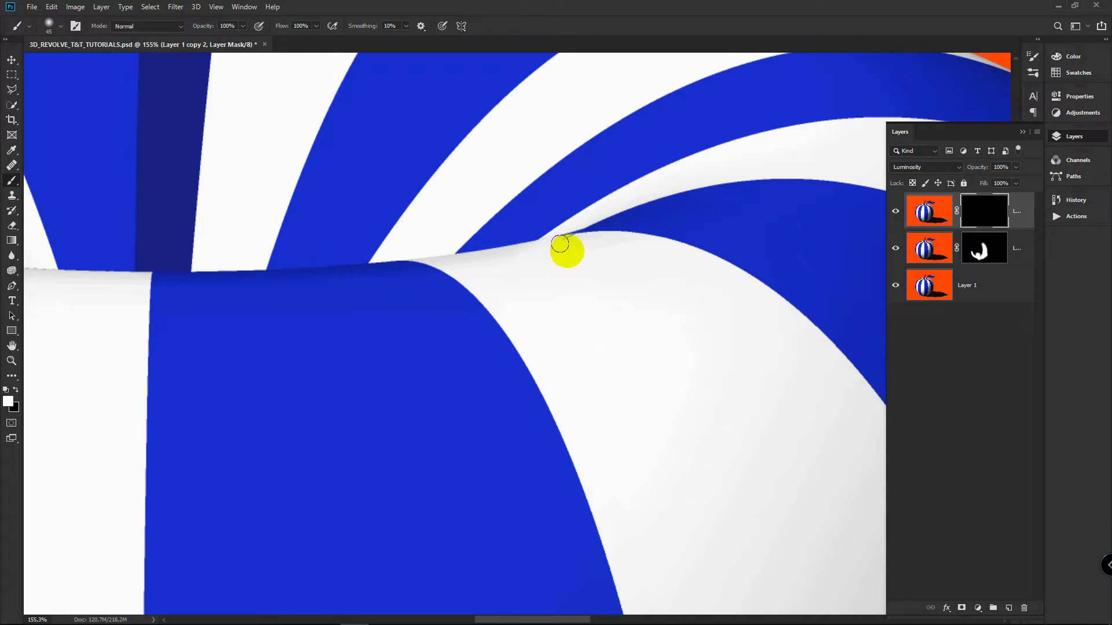
left_click(559, 248)
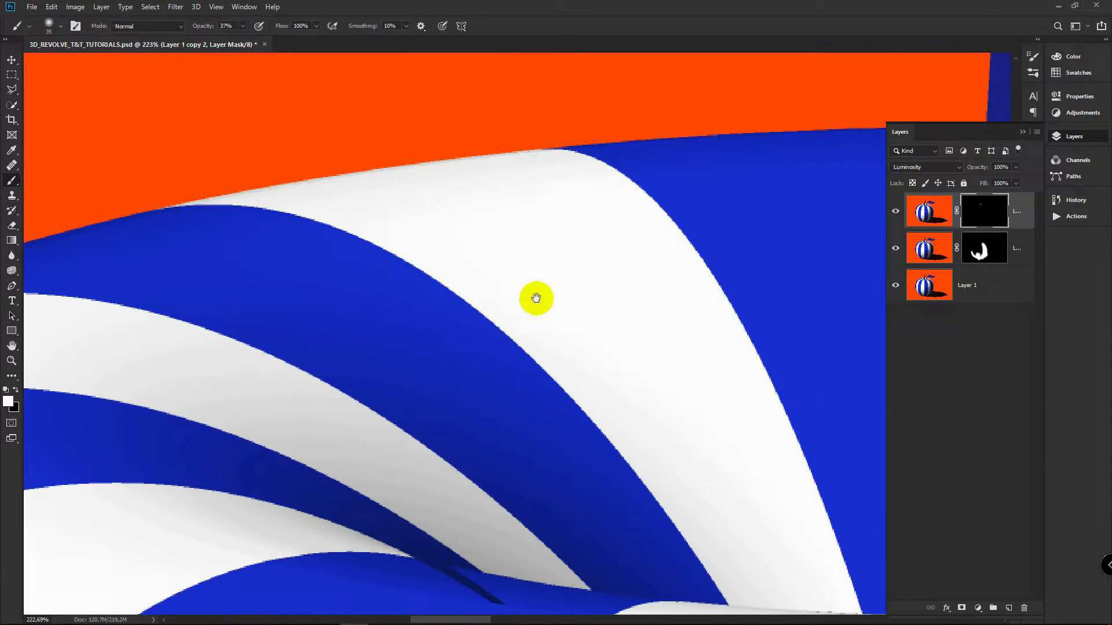
left_click_drag(534, 298, 689, 259)
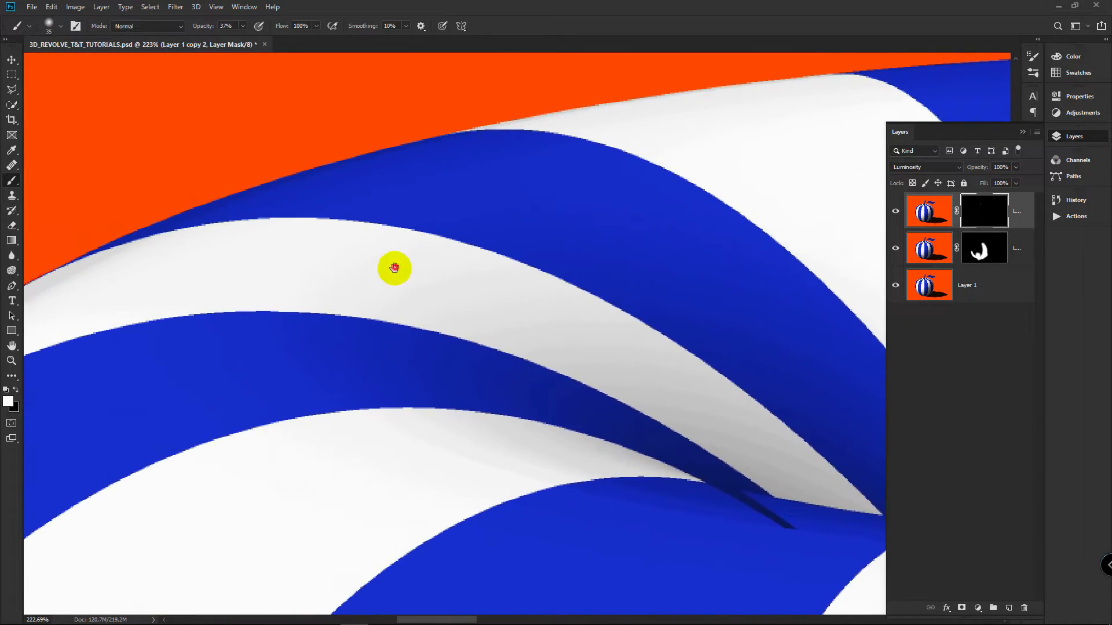
left_click_drag(394, 266, 568, 231)
mouse_move(226, 432)
left_mouse_down()
mouse_move(479, 272)
mouse_move(457, 290)
left_mouse_up()
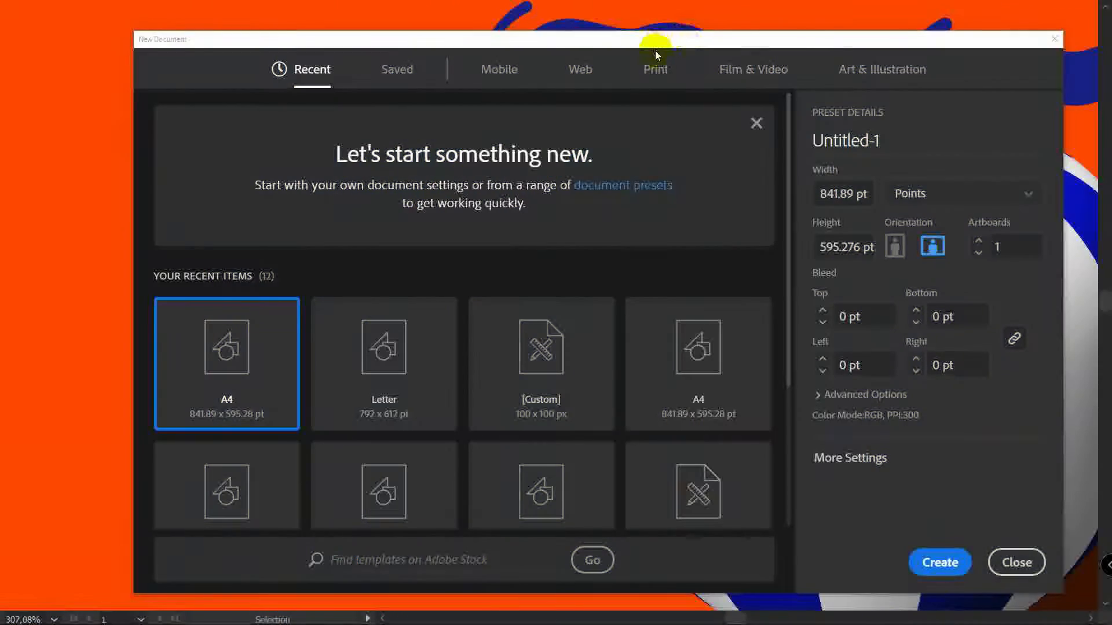
Step: Switch to Illustrator and create a landscape A4 document from the Print presets in RGB color mode
left_click(654, 58)
left_click(451, 162)
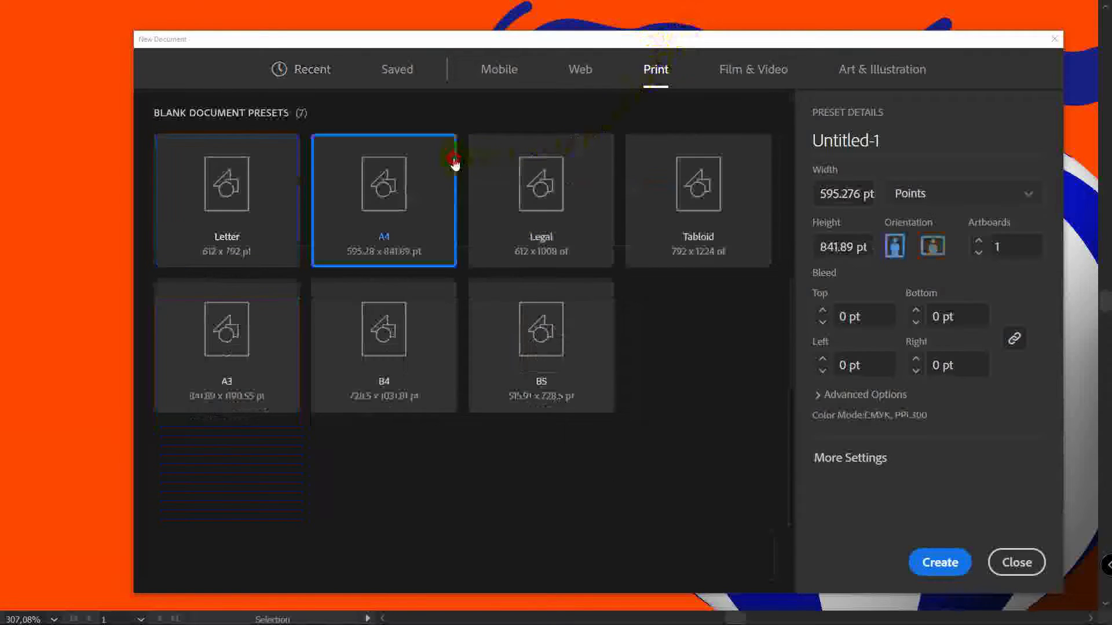
left_click(934, 251)
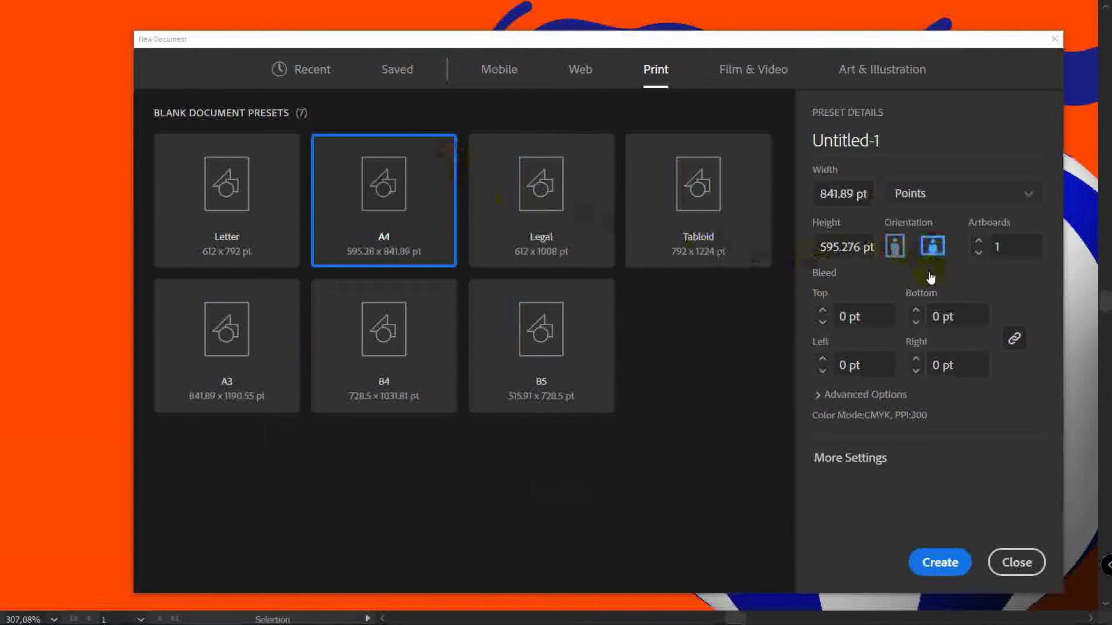
left_click(839, 394)
left_click(878, 382)
left_click(863, 399)
left_click(941, 563)
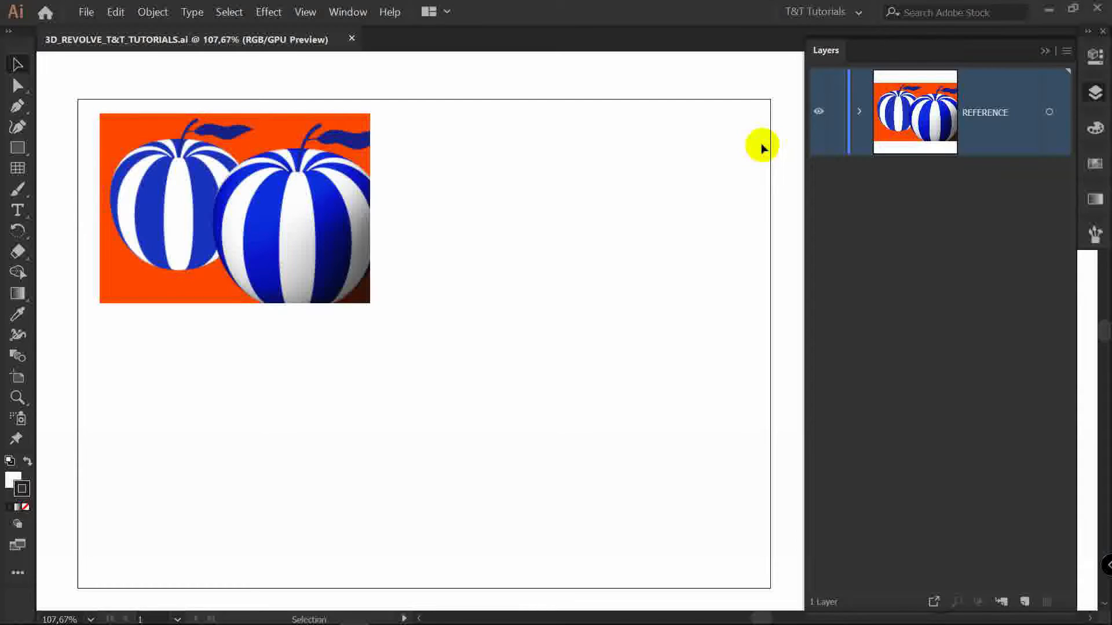
Step: Open the Place dialog for importing a reference image
left_click(88, 13)
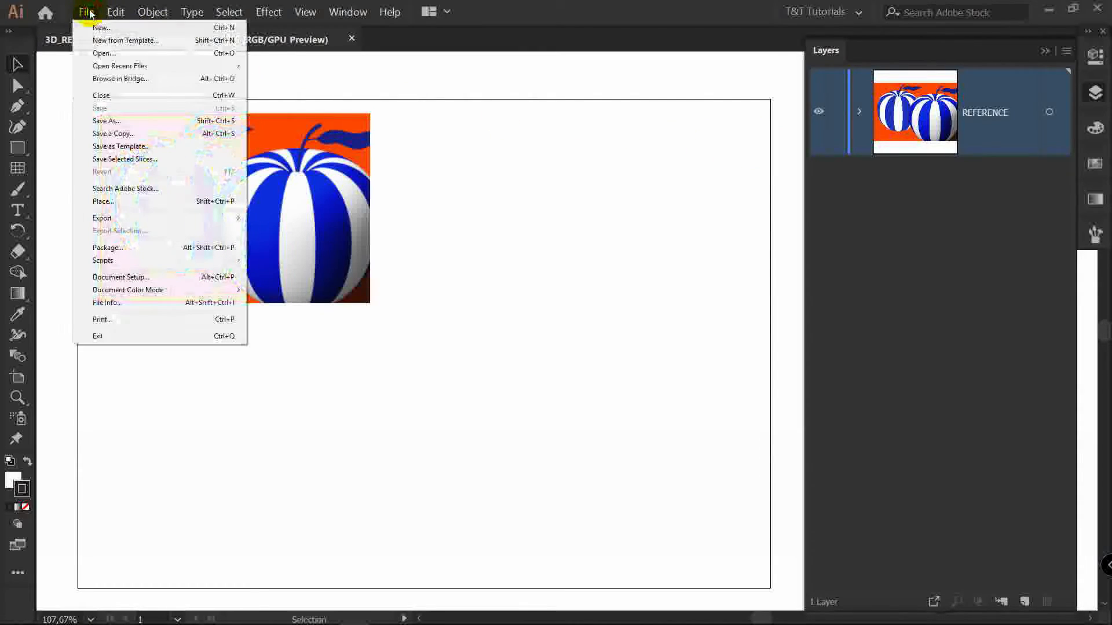
left_click(121, 202)
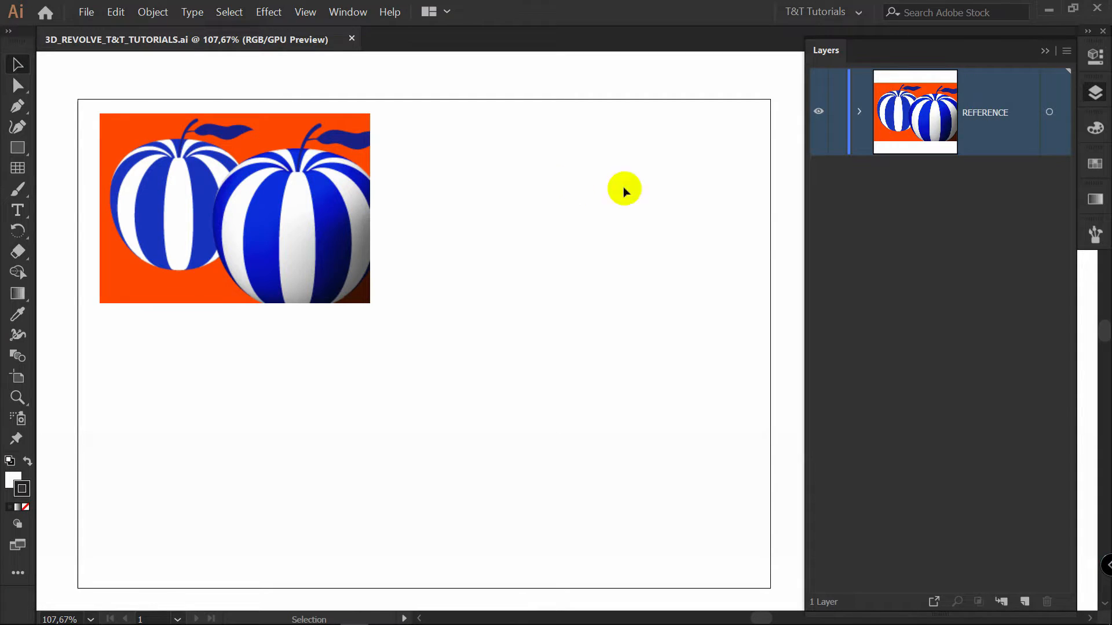
Step: Delete all the default swatches and color groups from the document
left_click(1097, 163)
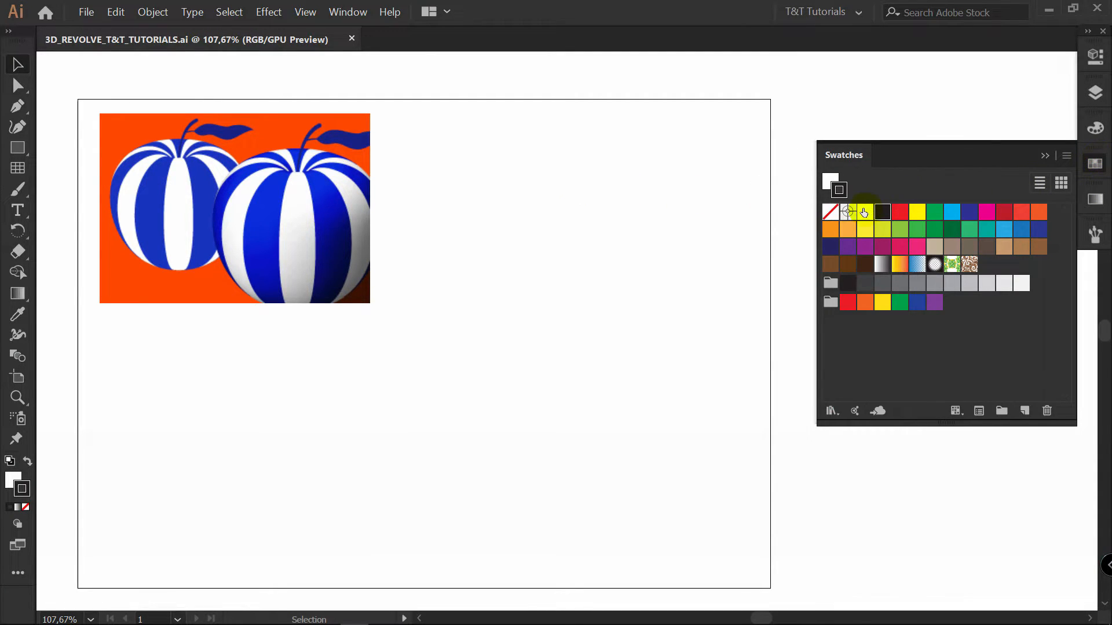
left_click(936, 306, "shift")
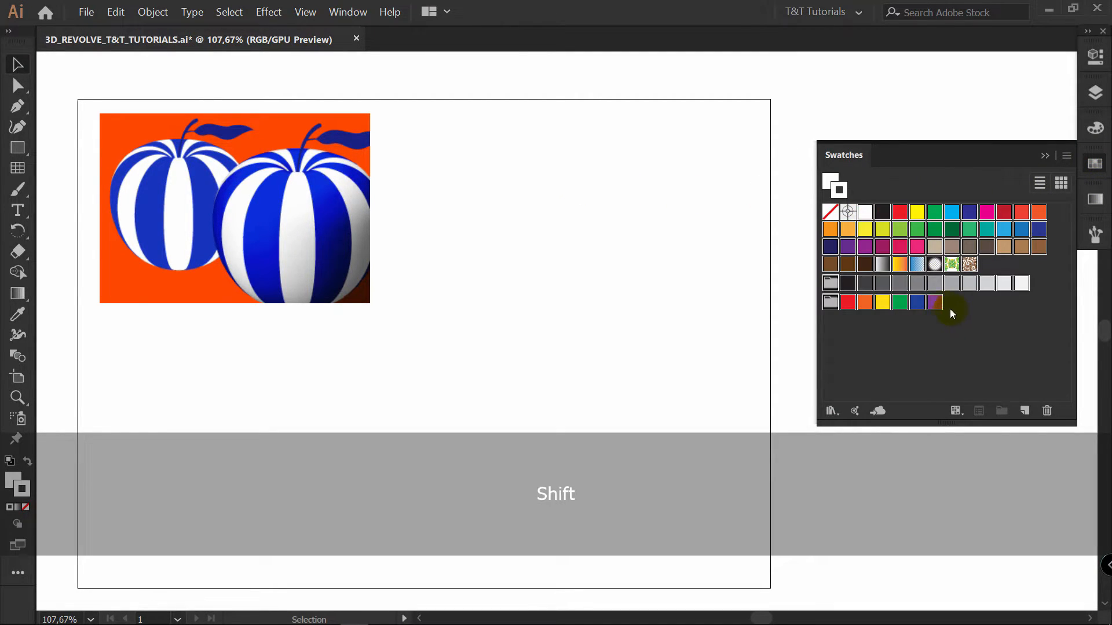
left_click(1047, 411)
Step: Load the 1_3D_Apple_Swatches library, add its color group to the document swatches, and close the library
left_click(833, 411)
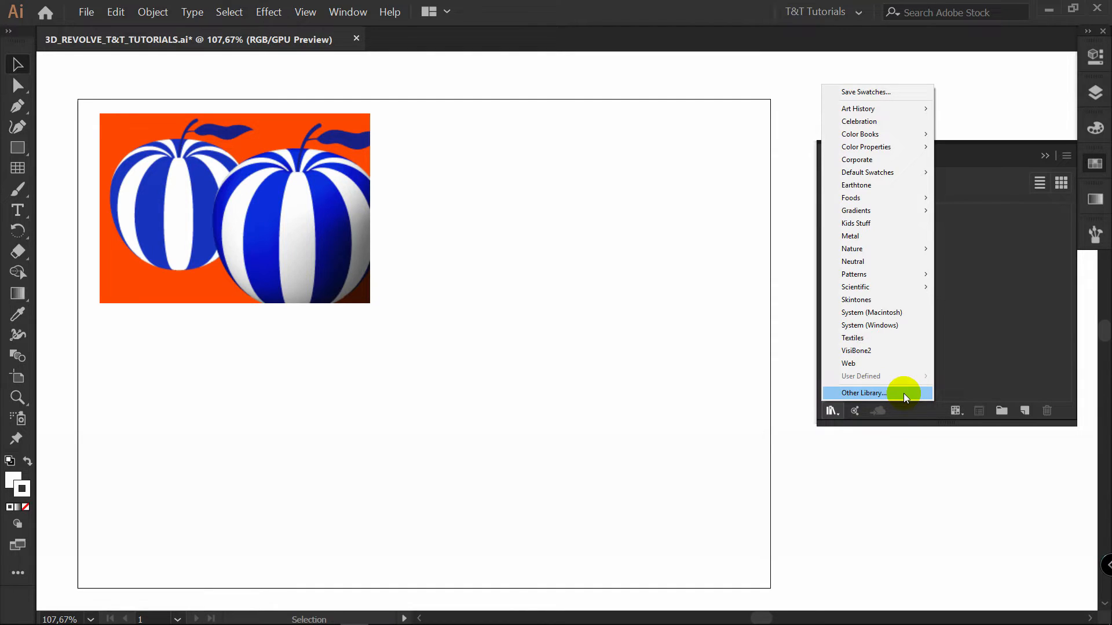
left_click(863, 393)
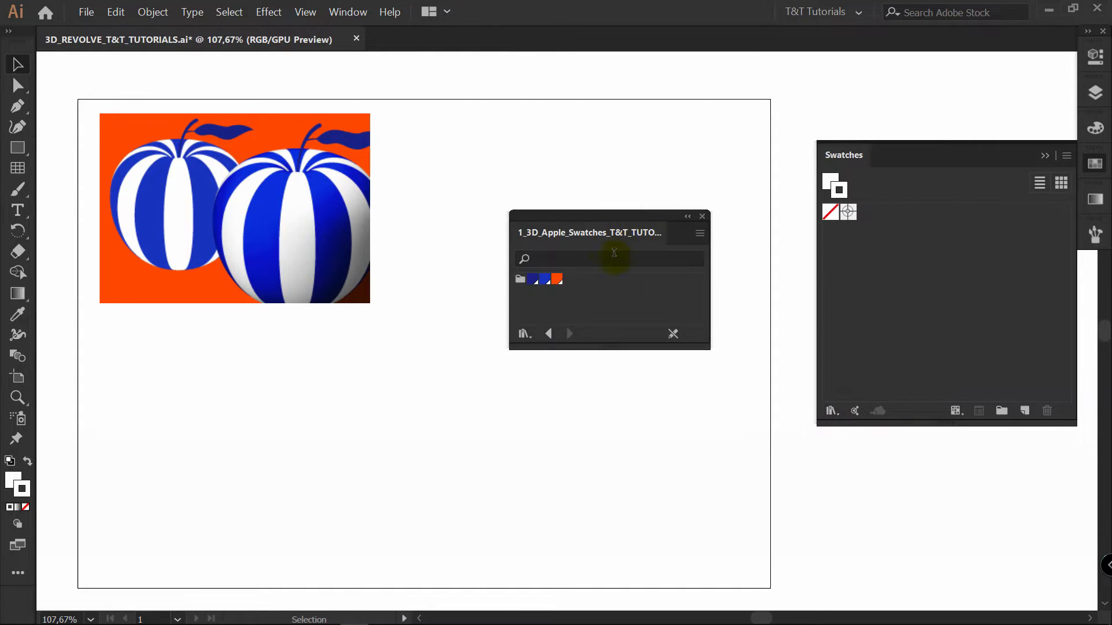
left_click(520, 280)
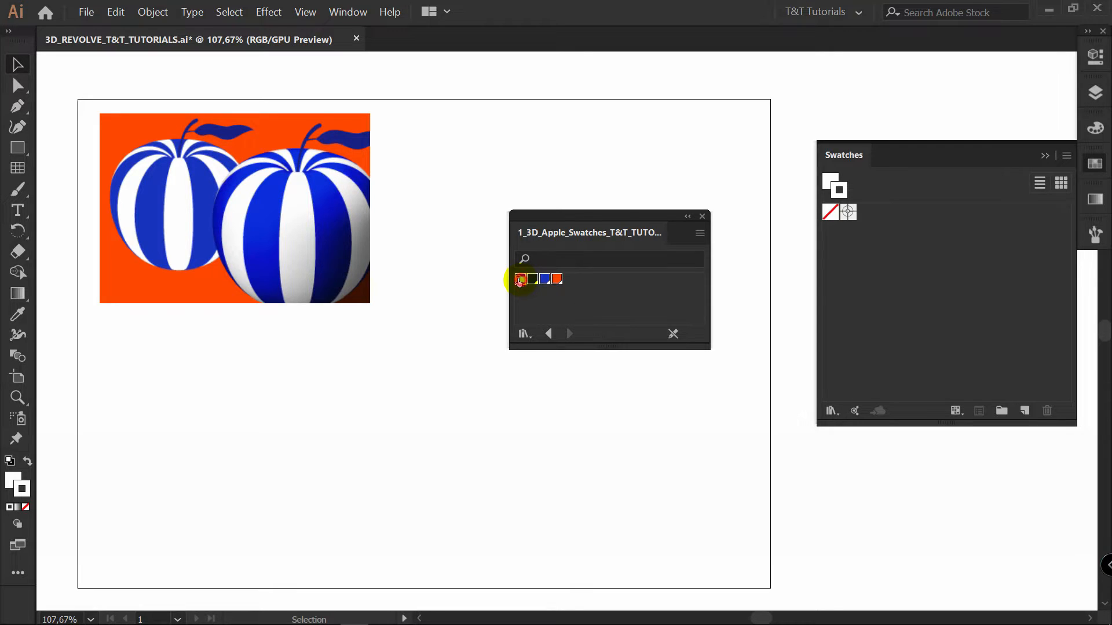
left_click(703, 217)
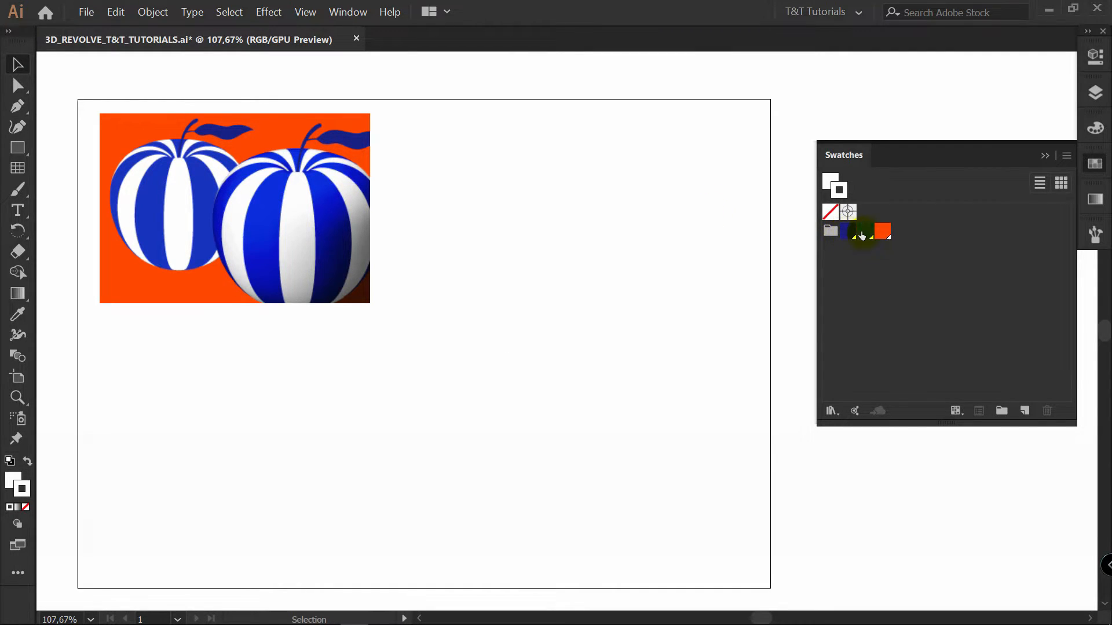
Step: Create a new layer named BACKGROUND and move it below the REFERENCE layer
left_click(1095, 93)
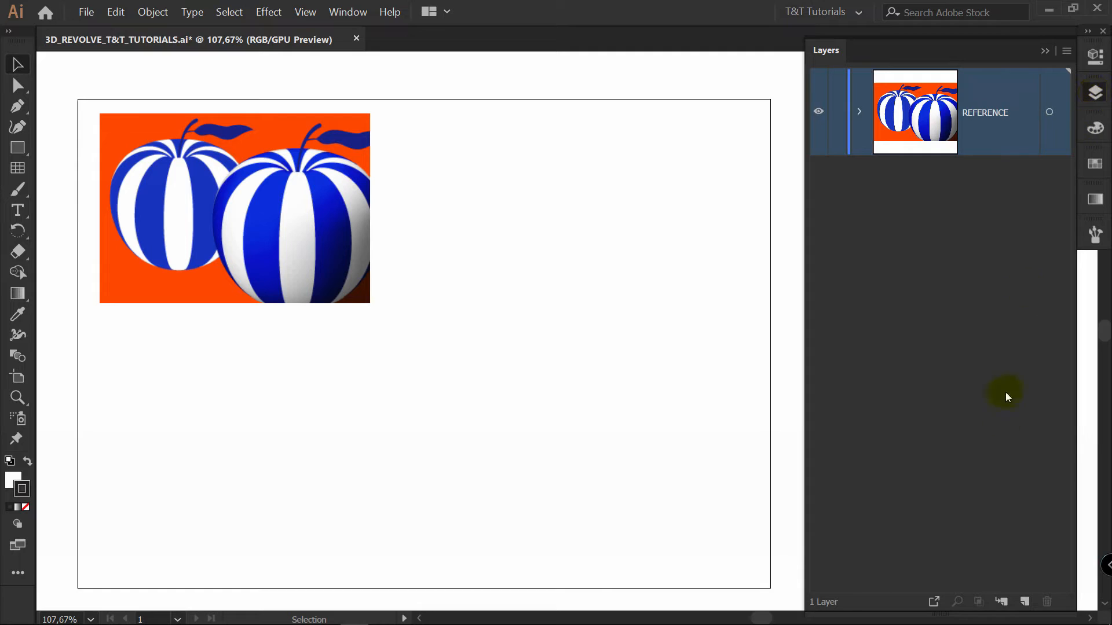
left_click(1024, 603)
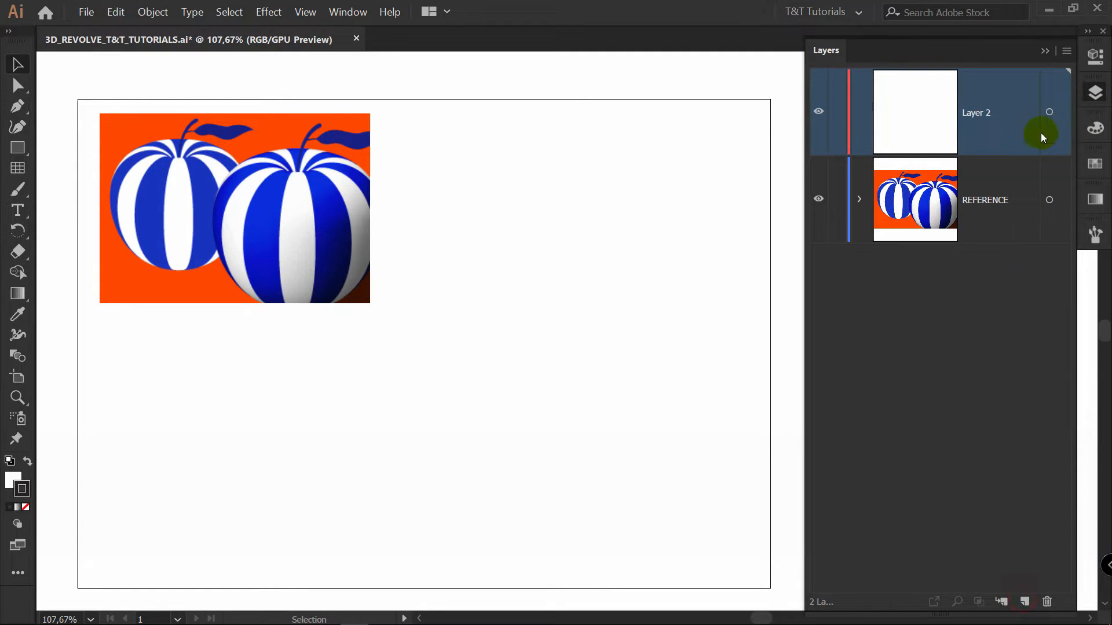
double_click(976, 113)
type("BACKGROUND")
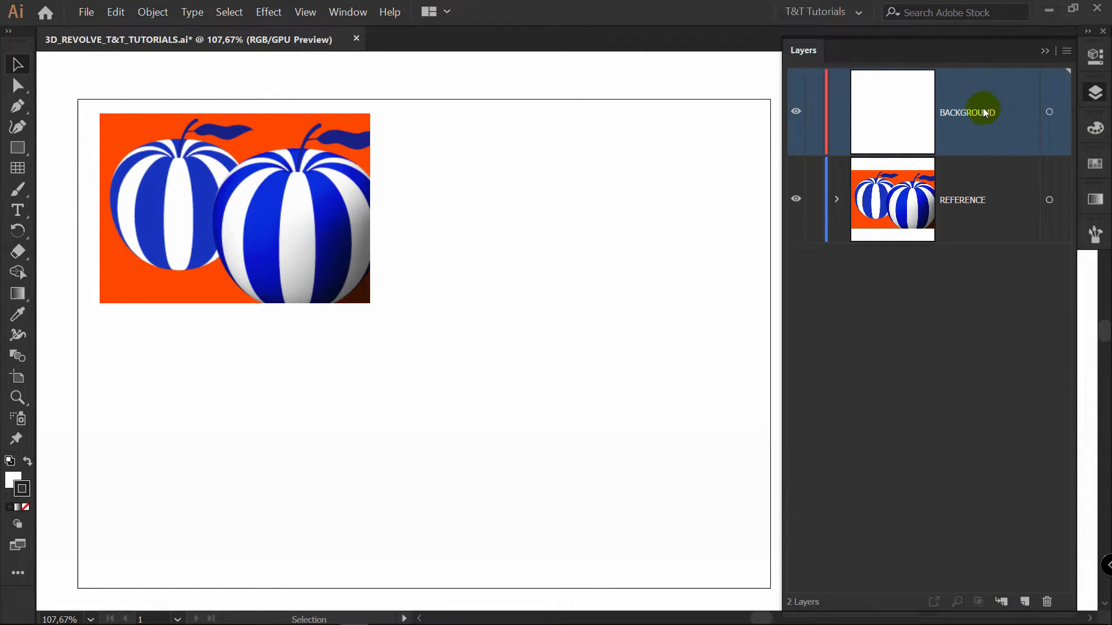
left_click(994, 237)
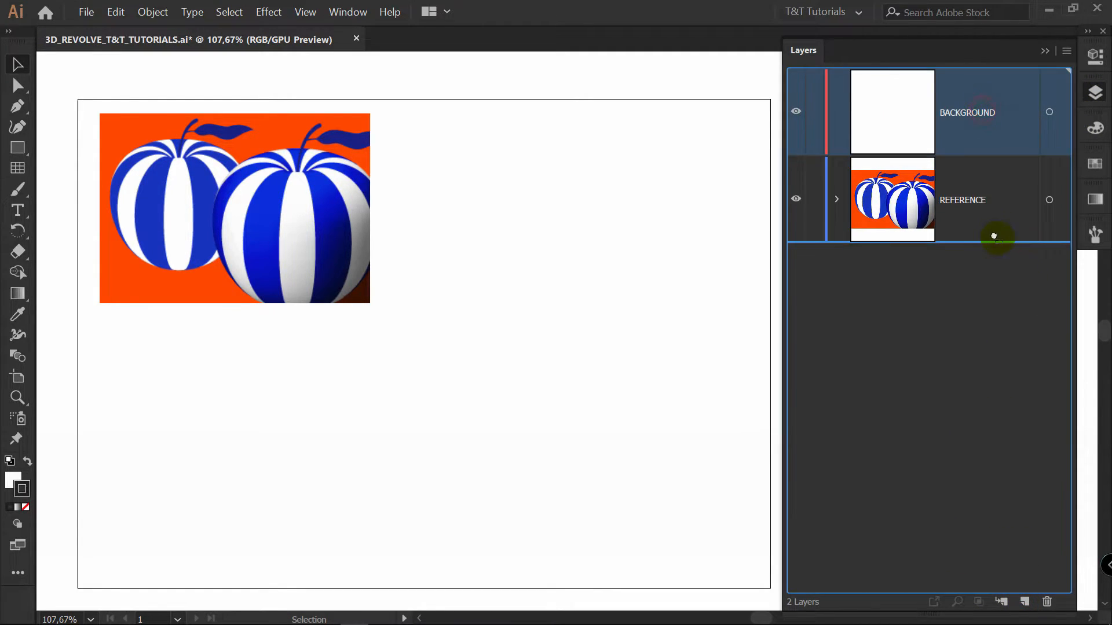
left_click_drag(994, 239, 999, 242)
Step: Draw an orange rectangle without a stroke covering the whole artboard on the BACKGROUND layer, and lock that layer
left_click(1095, 163)
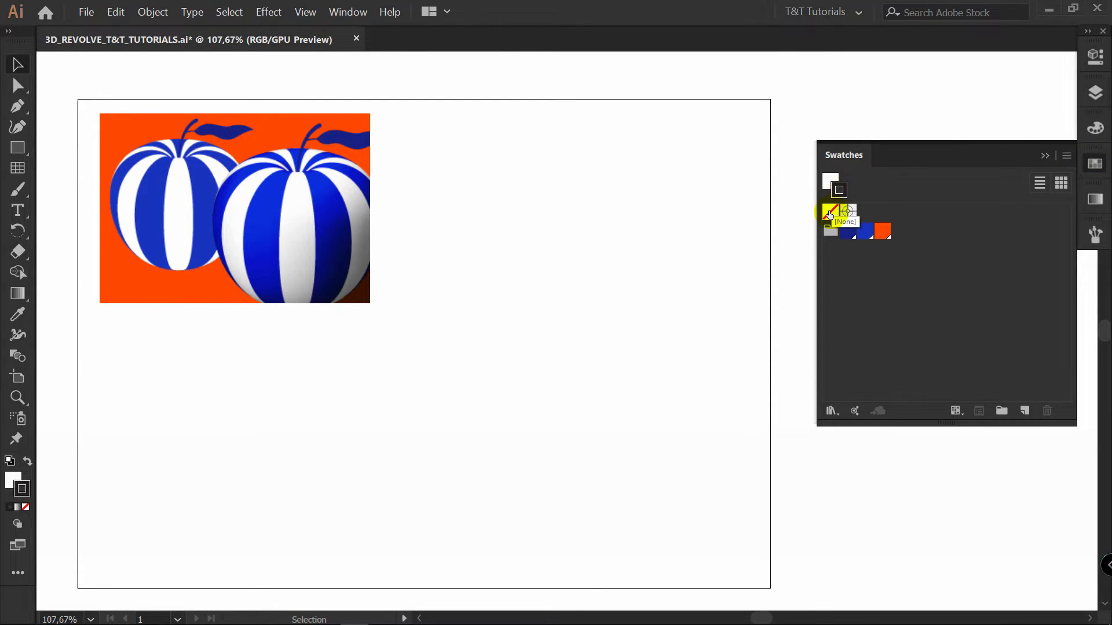
left_click(828, 212)
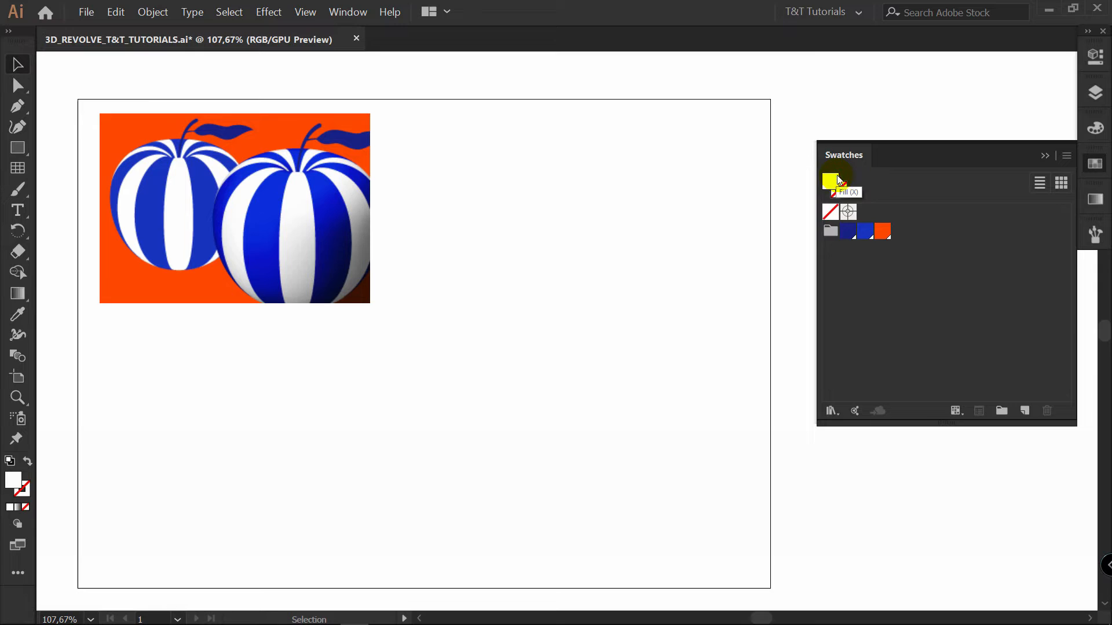
left_click(882, 231)
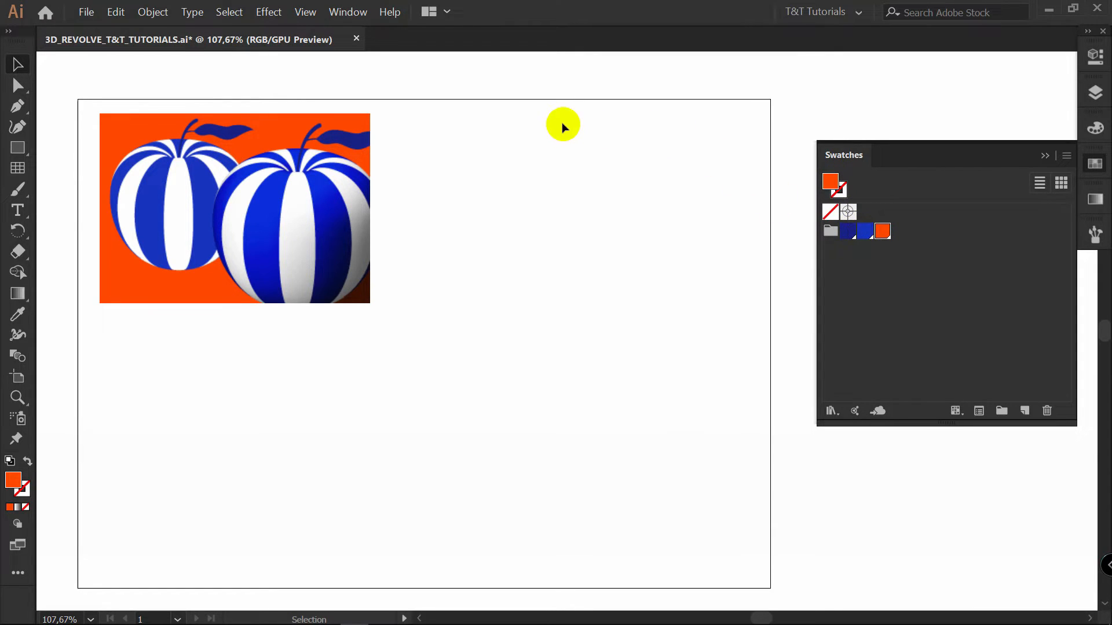
key("m")
left_click_drag(78, 99, 769, 587)
key("F7")
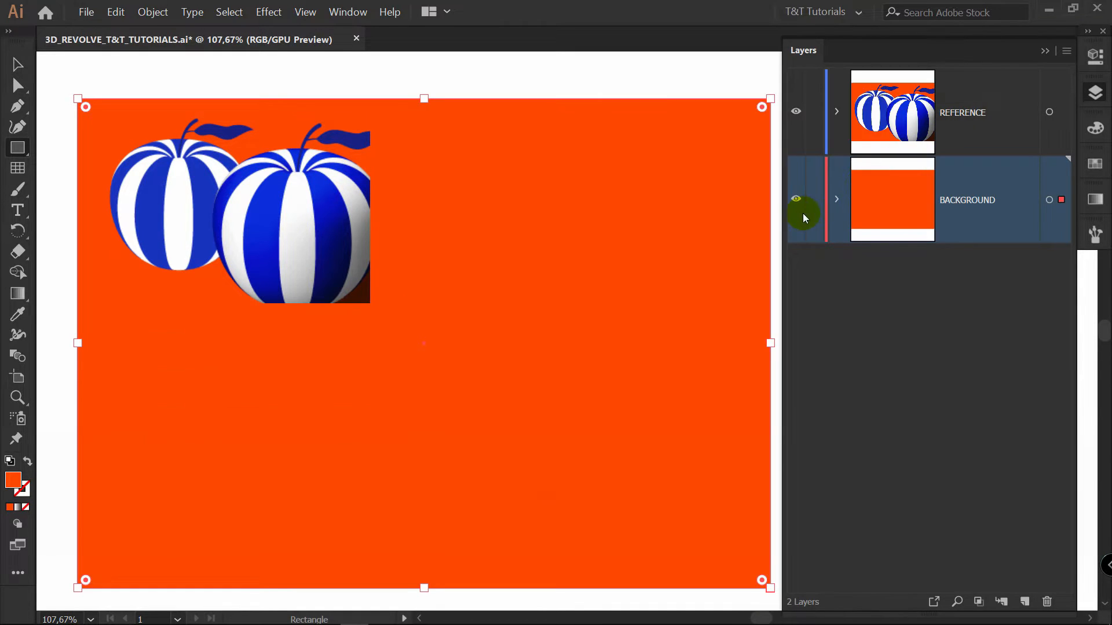
left_click(813, 203)
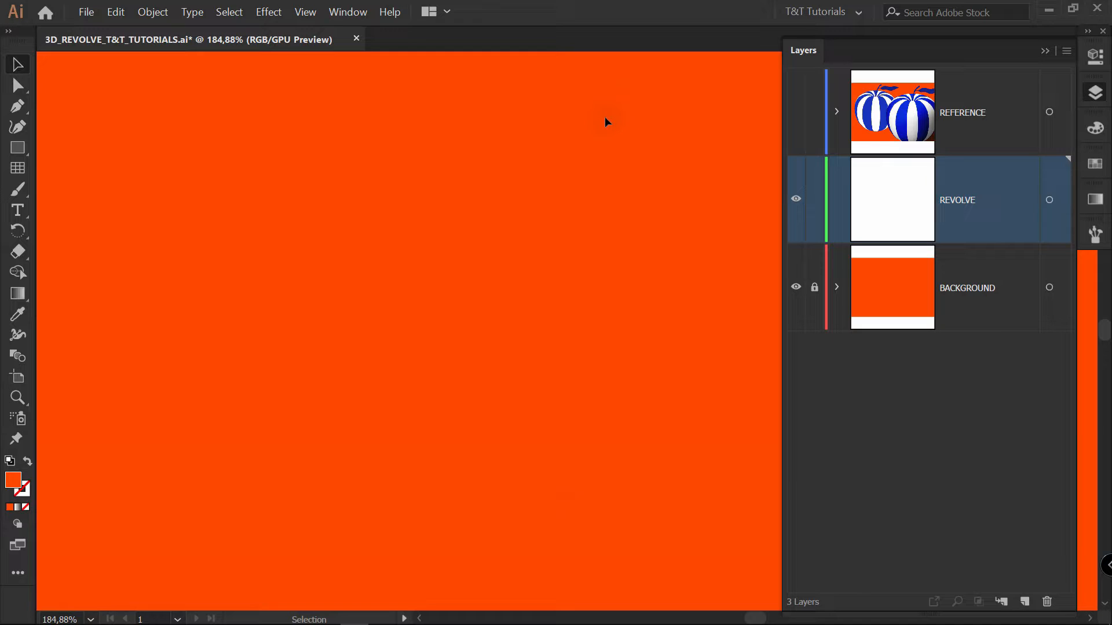
Step: Set the drawing colour to the bright blue swatch as the stroke with no fill
left_click(1095, 164)
left_click(864, 232)
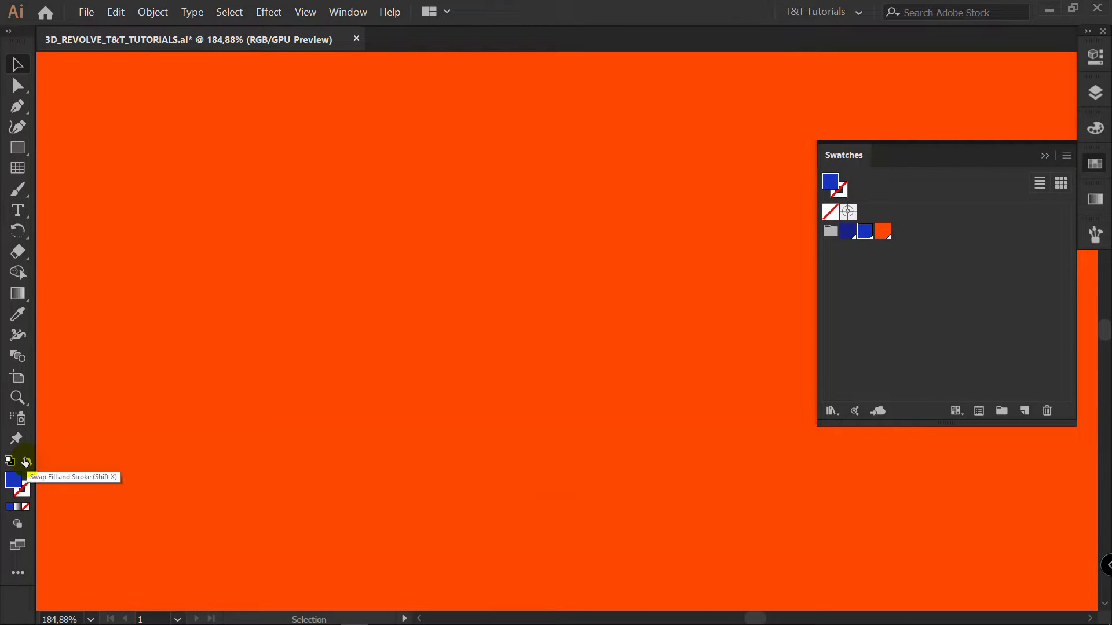
left_click(26, 461)
key("F7")
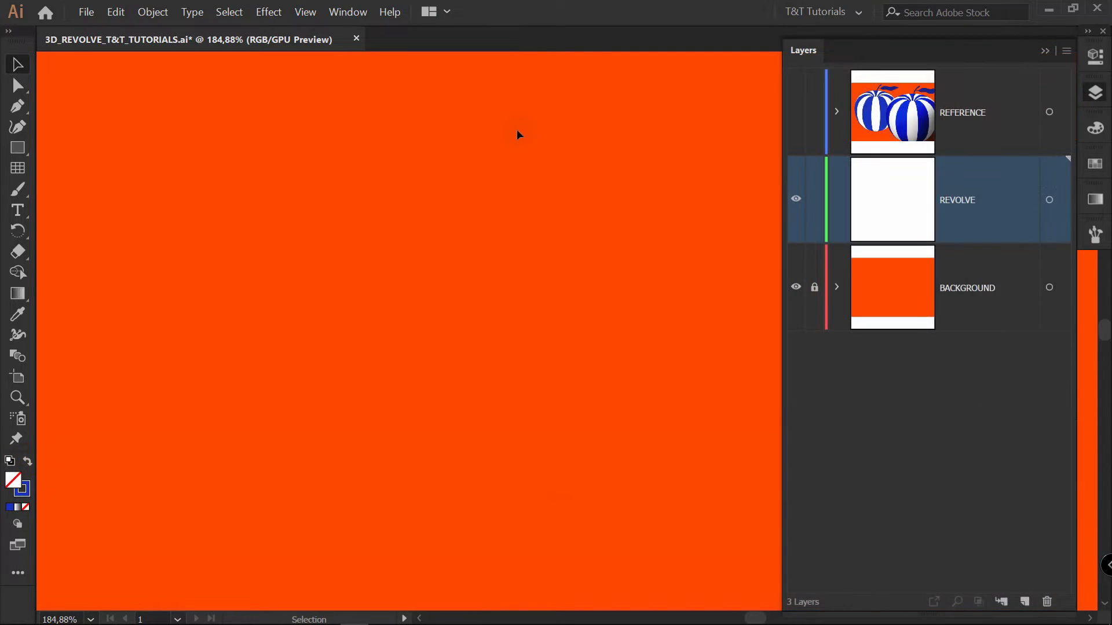
Step: Draw the left half-profile of a wine glass as an open Pen path with a curved bowl, straight stem, and slanted foot with a flat base
key("p")
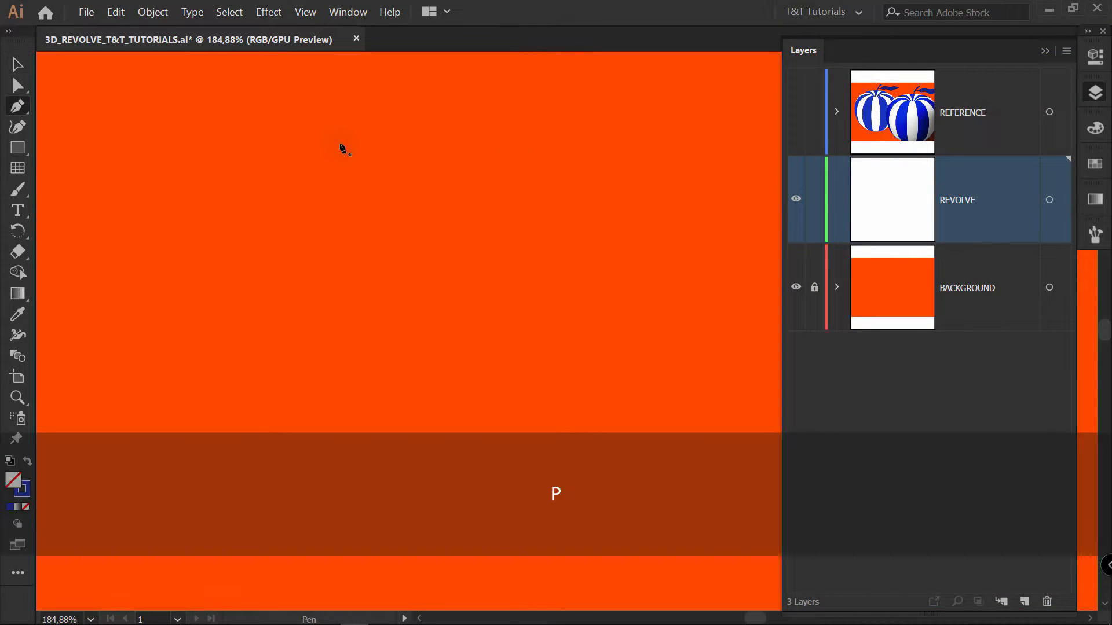
left_click_drag(306, 132, 306, 158)
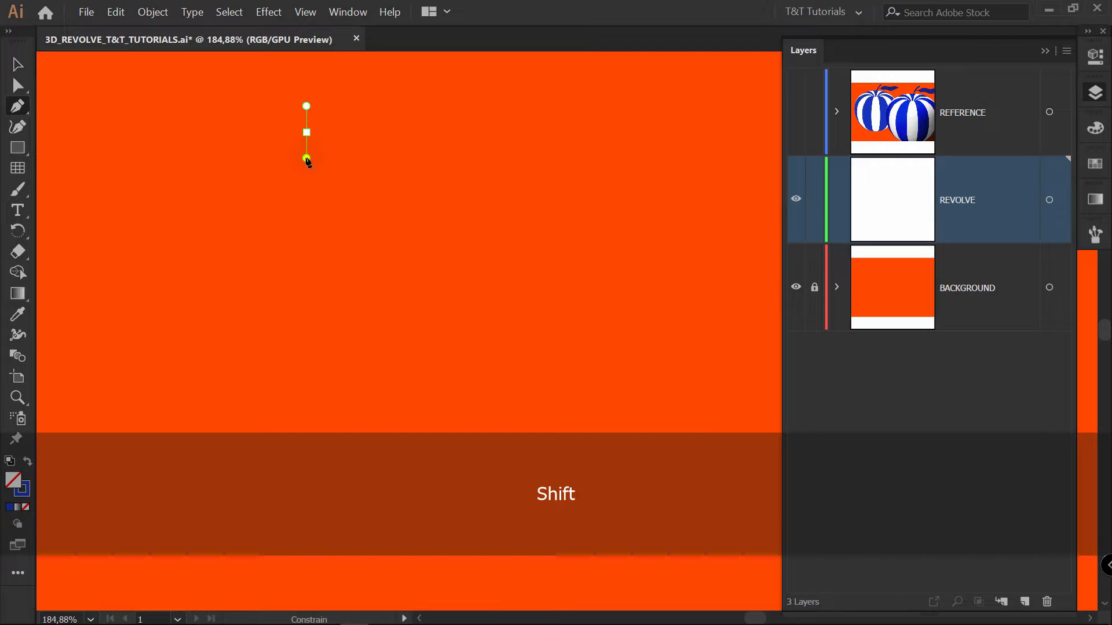
left_click_drag(366, 253, 365, 290)
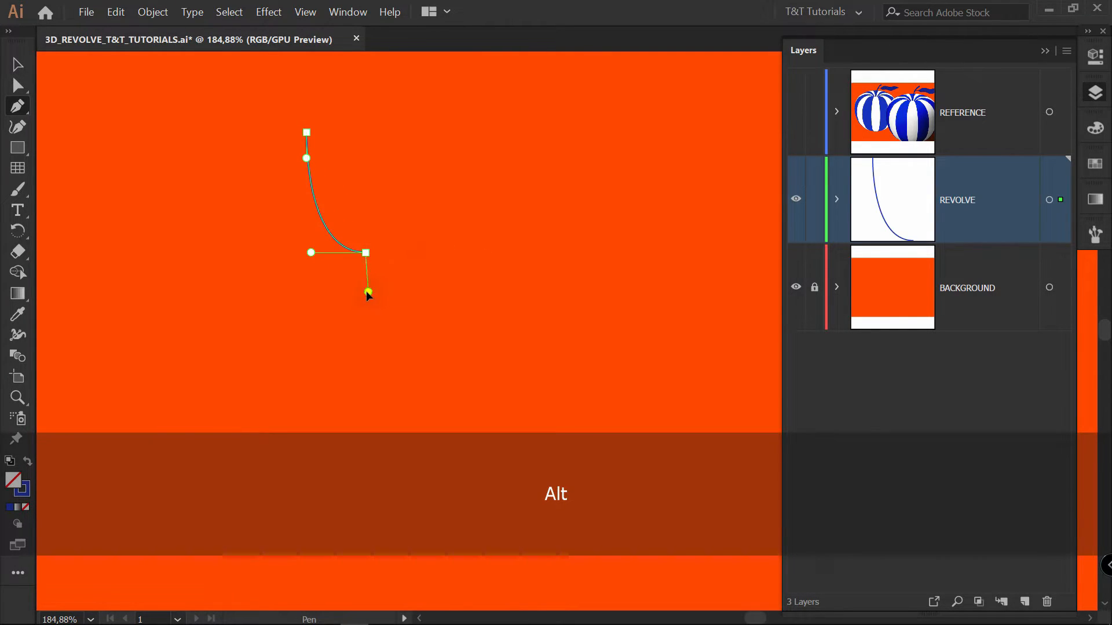
left_click(366, 404, "shift")
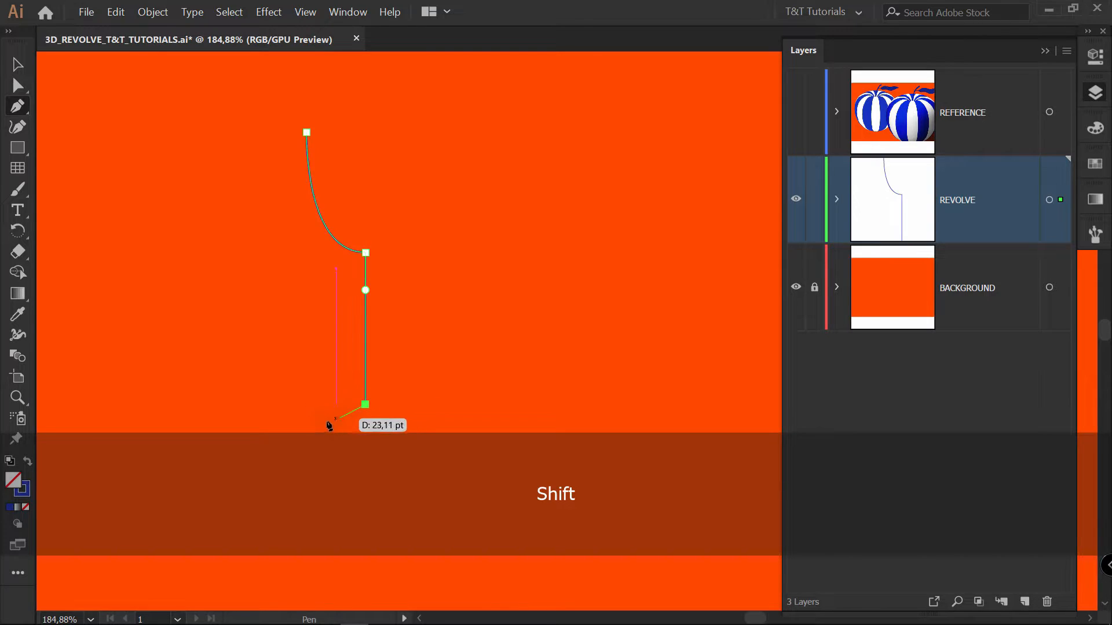
left_click(302, 434)
left_click(365, 434, "shift")
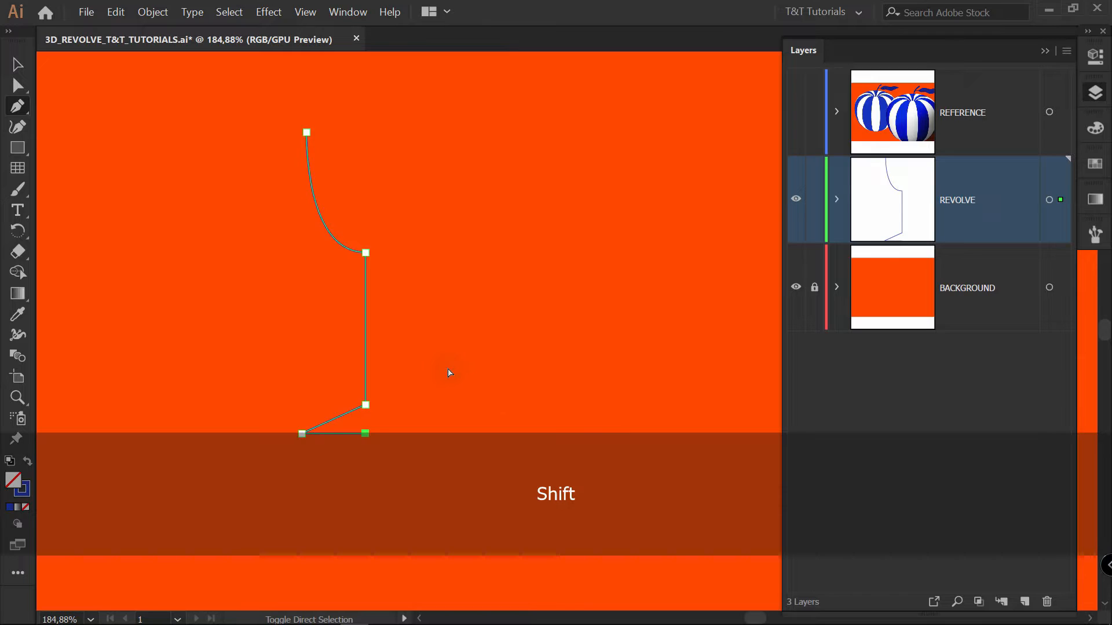
key("ctrl+shift+a")
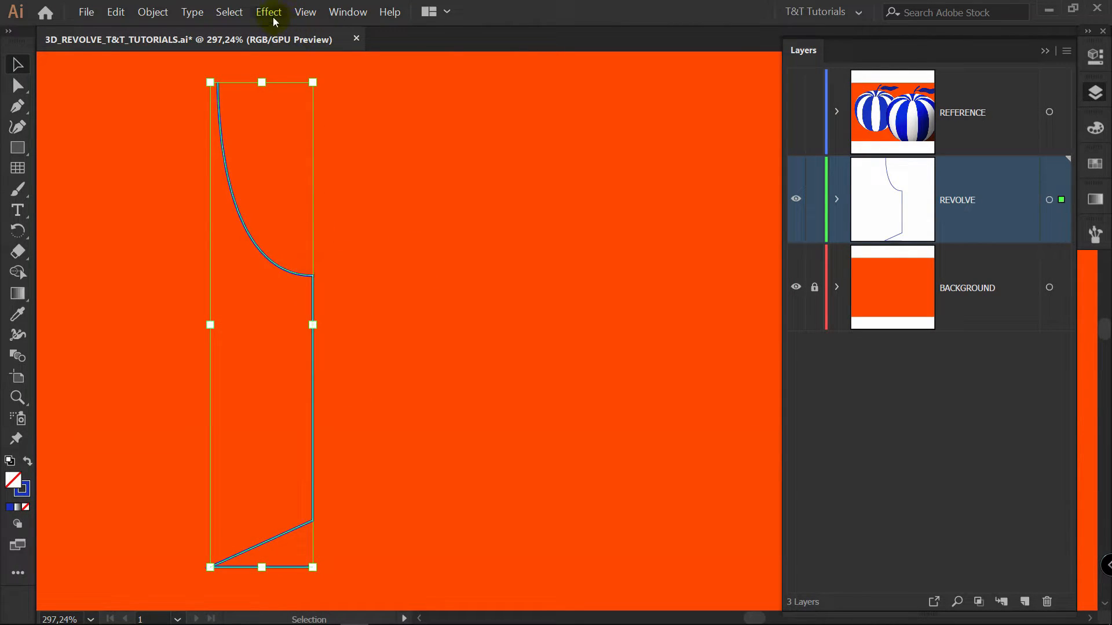
Step: Start a 3D Revolve effect on the glass profile with the preview turned on
left_click(271, 14)
mouse_move(292, 81)
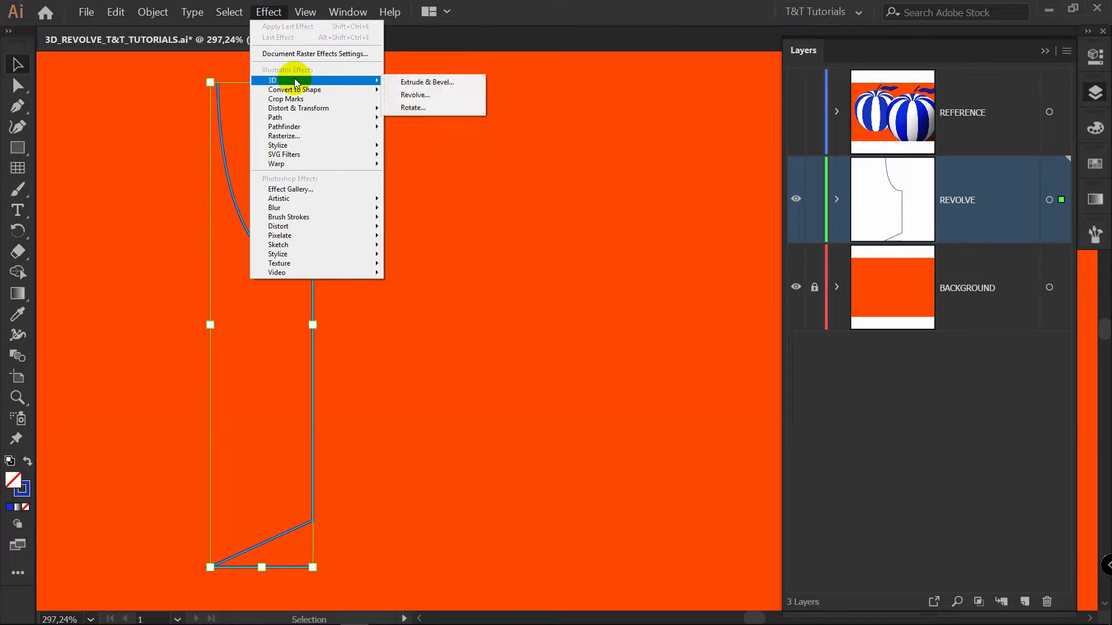
left_click(433, 95)
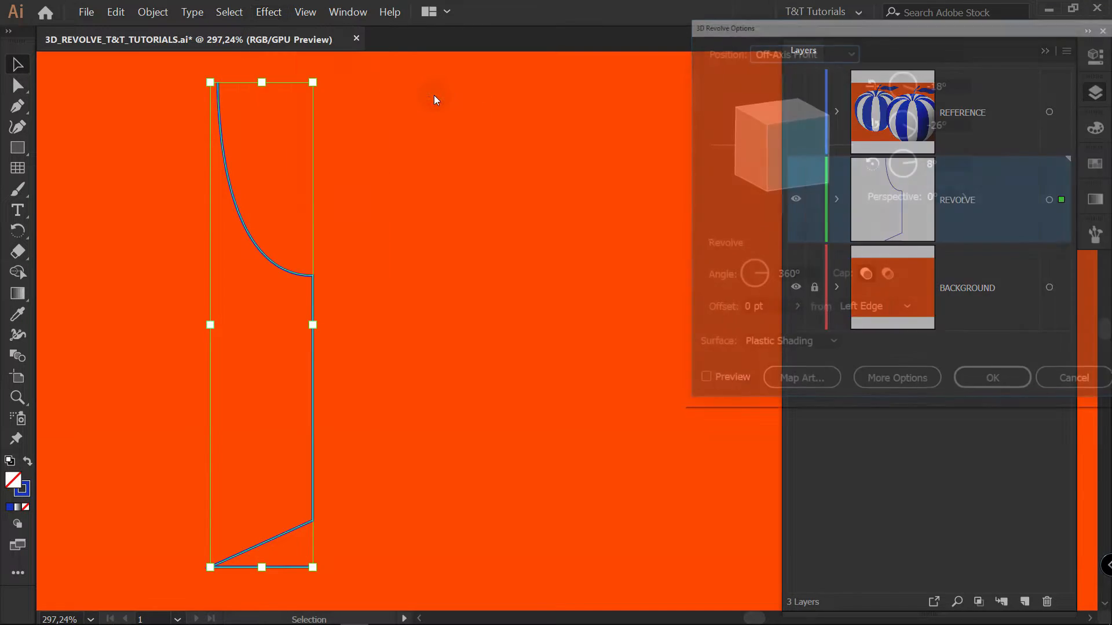
left_click(715, 384)
left_click_drag(872, 36, 759, 70)
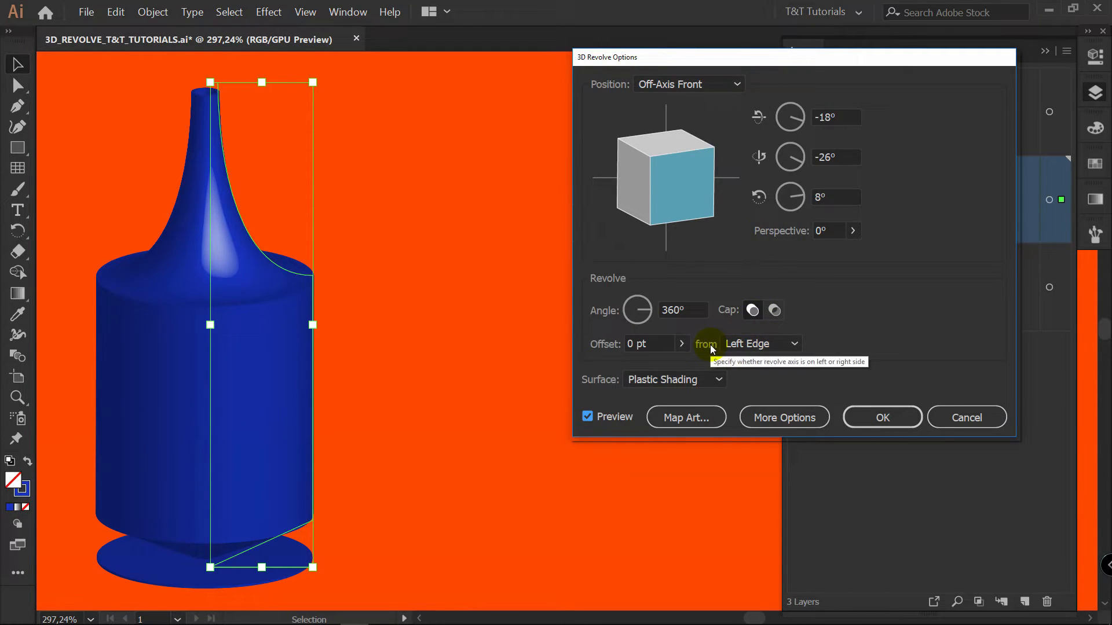
Step: Revolve the profile from its Right Edge and move the light to the left side of the shading sphere
left_click(796, 344)
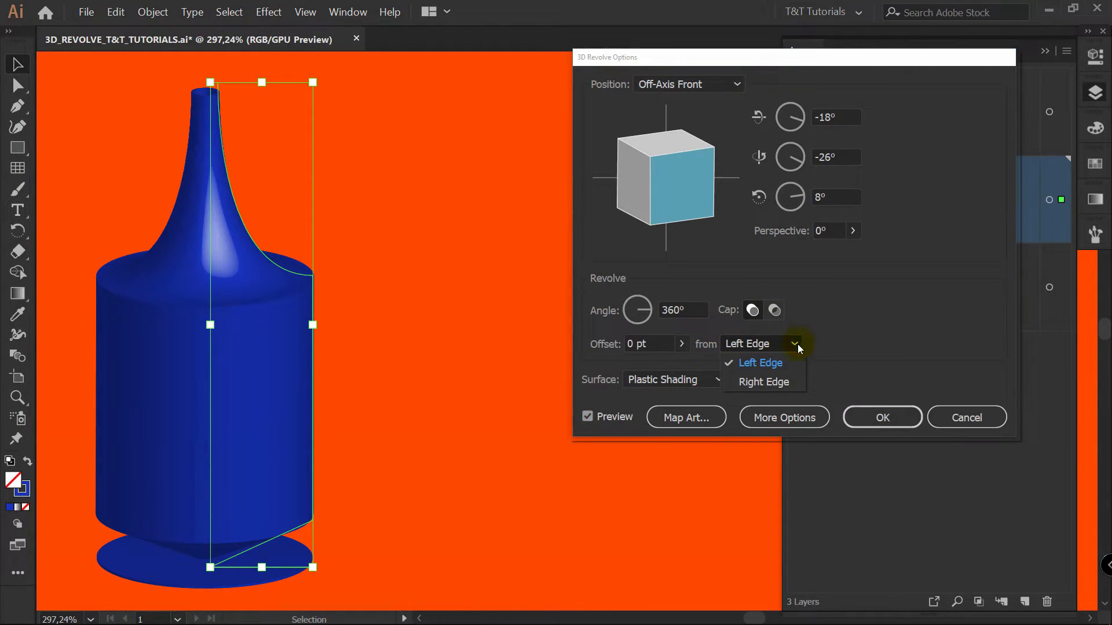
left_click(770, 384)
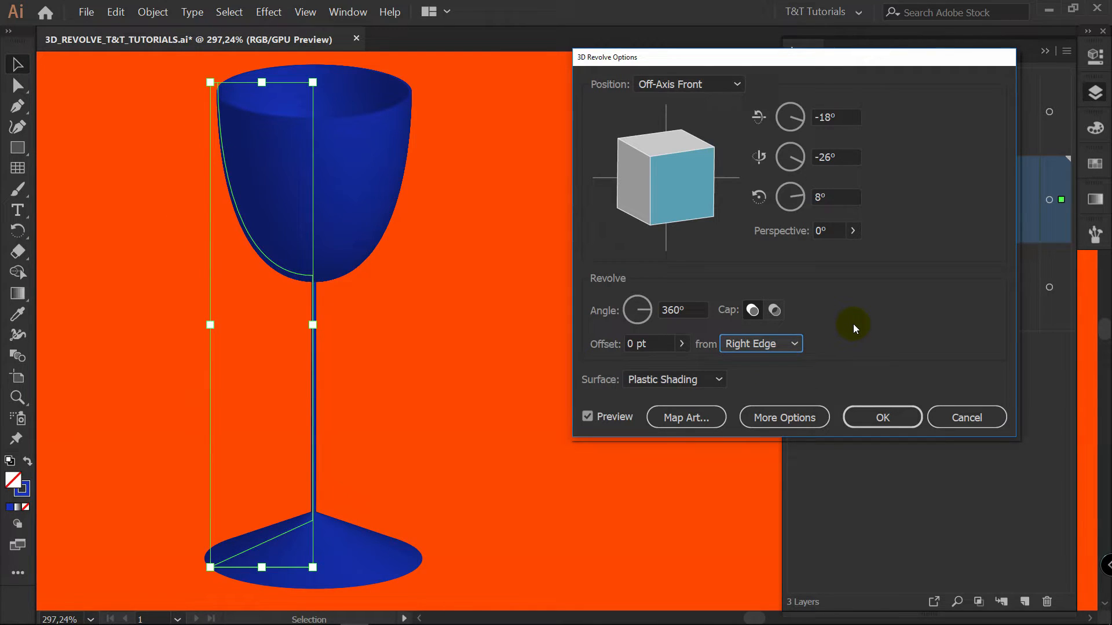
left_click(776, 413)
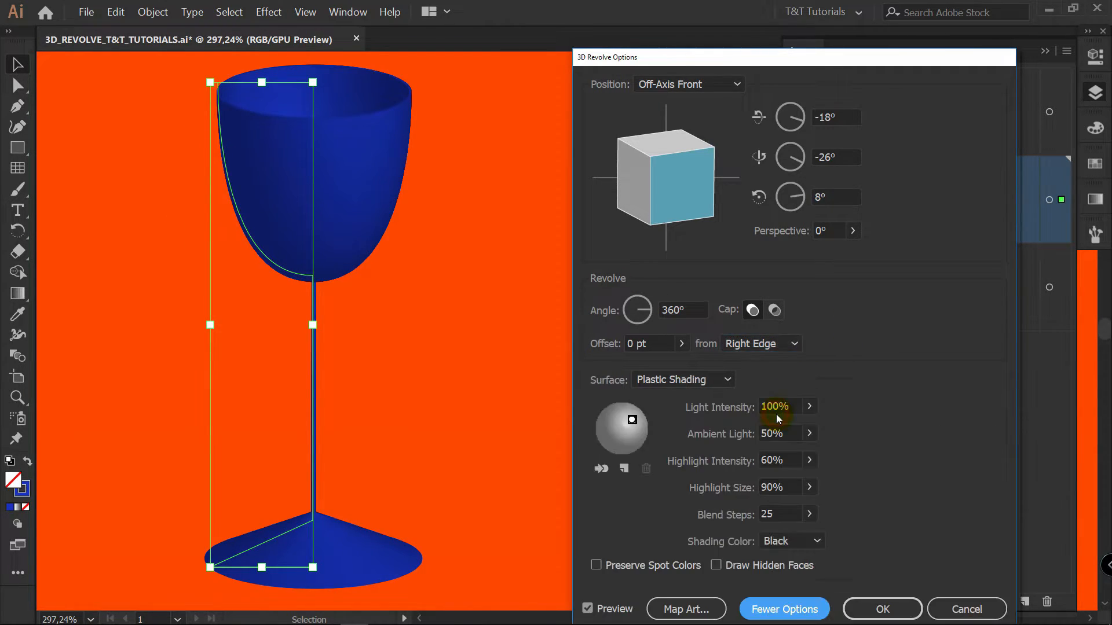
mouse_move(632, 420)
left_mouse_down()
mouse_move(613, 414)
mouse_move(623, 432)
mouse_move(620, 414)
mouse_move(605, 429)
left_mouse_up()
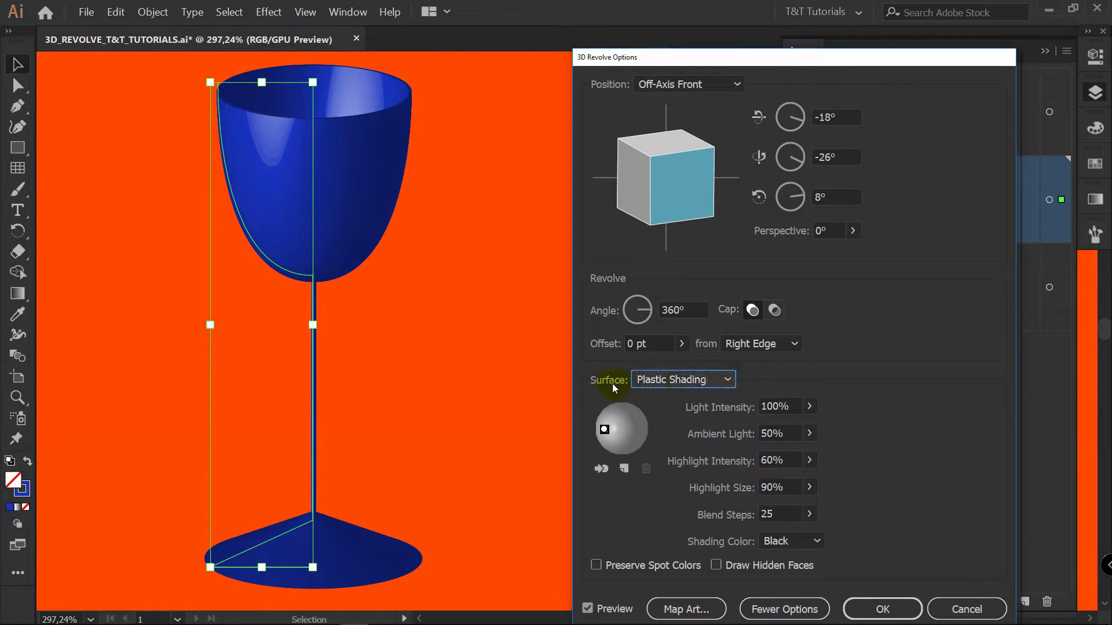
Step: Try the Diffuse Shading, No Shading and Wireframe surfaces on the glass and return to Plastic Shading
left_click(706, 381)
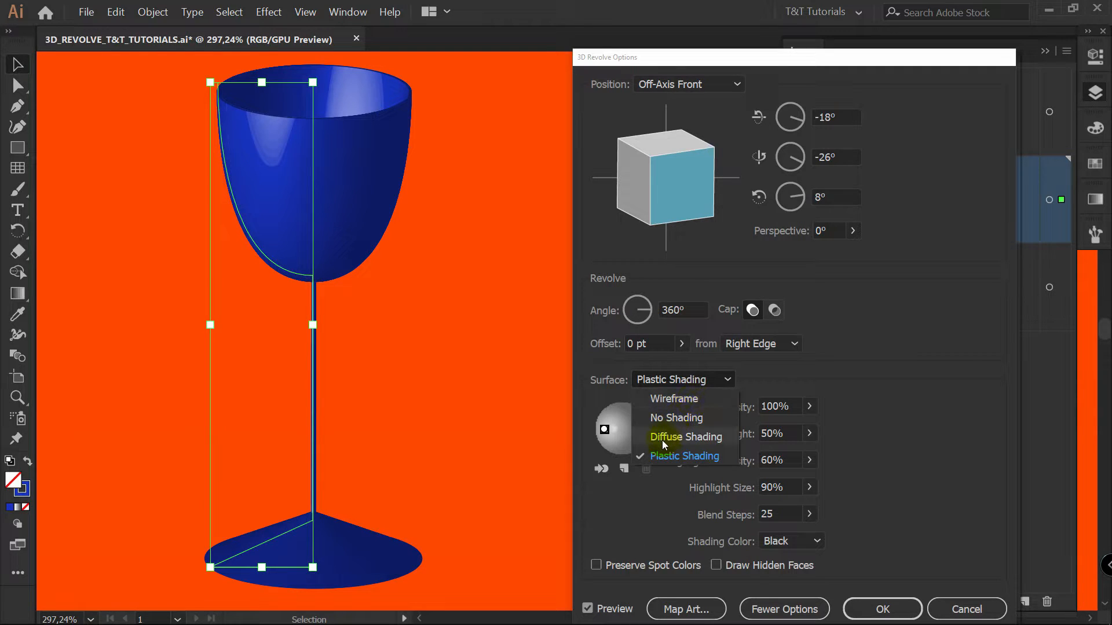
left_click(692, 436)
left_click_drag(606, 428, 610, 427)
left_click(710, 380)
left_click(688, 418)
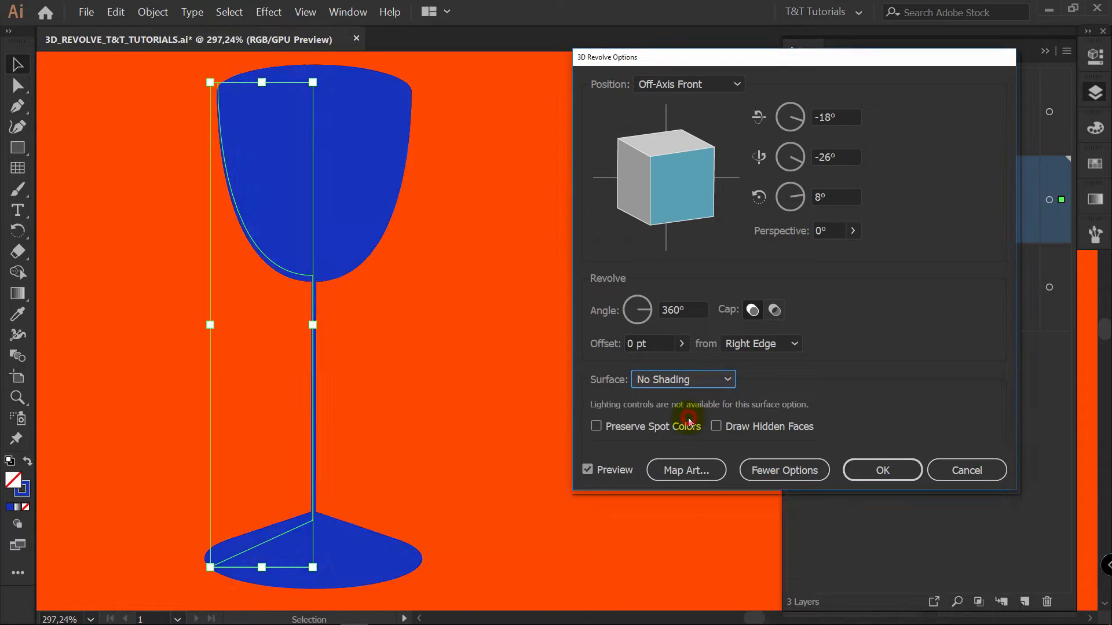
left_click(724, 380)
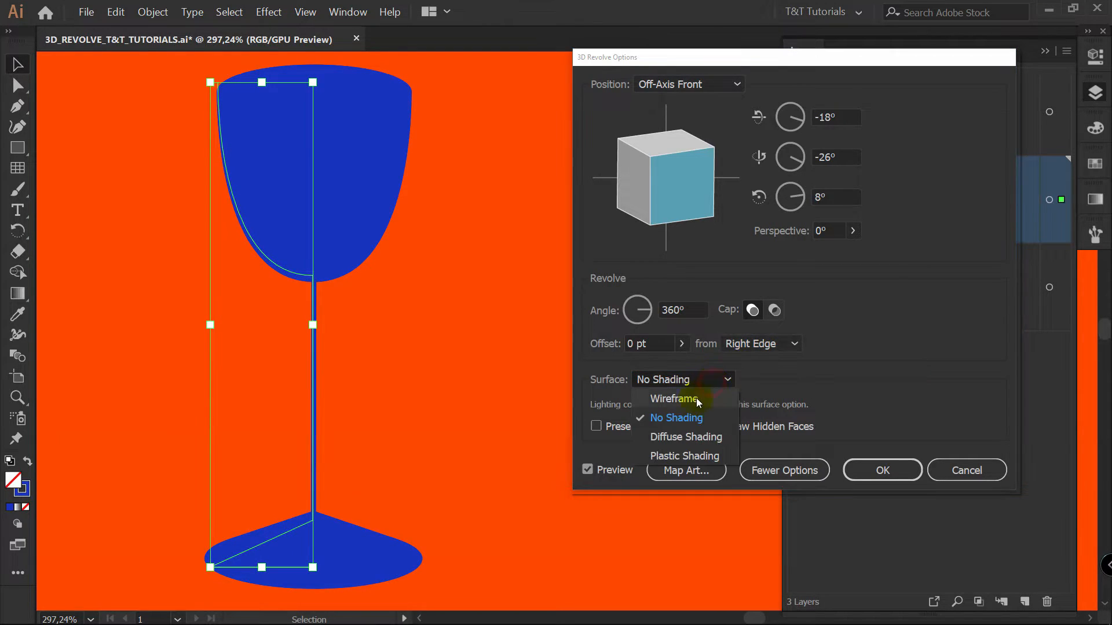
left_click(693, 402)
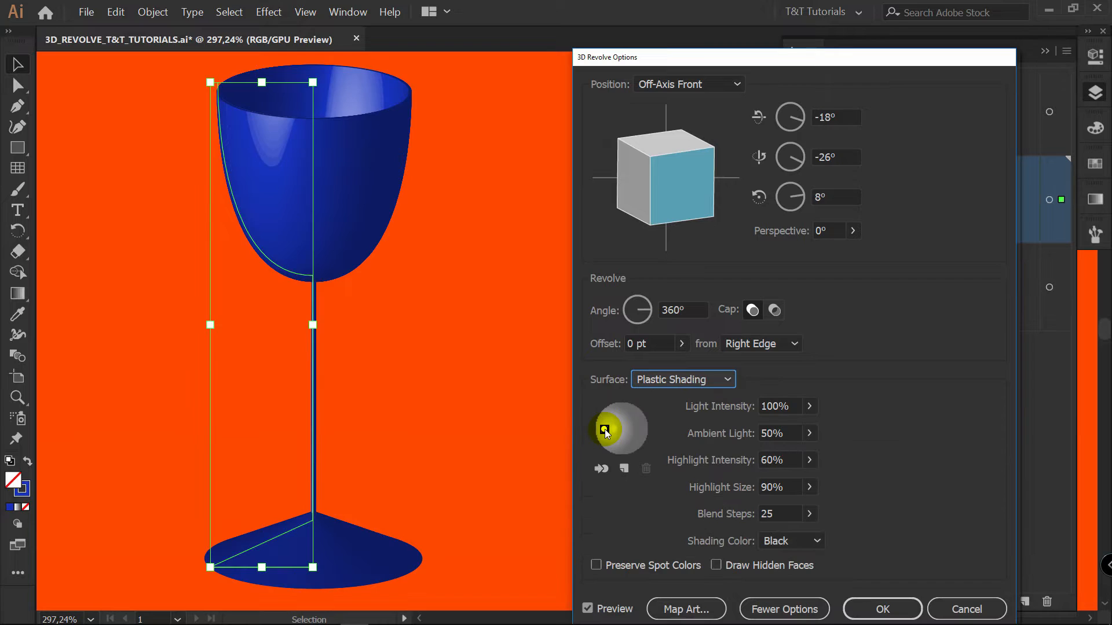
Step: Set the highlight intensity to 42% and add a second light at the top of the shading sphere
left_click_drag(605, 429, 606, 430)
left_click(809, 460)
left_click_drag(779, 478, 770, 481)
left_click(664, 411)
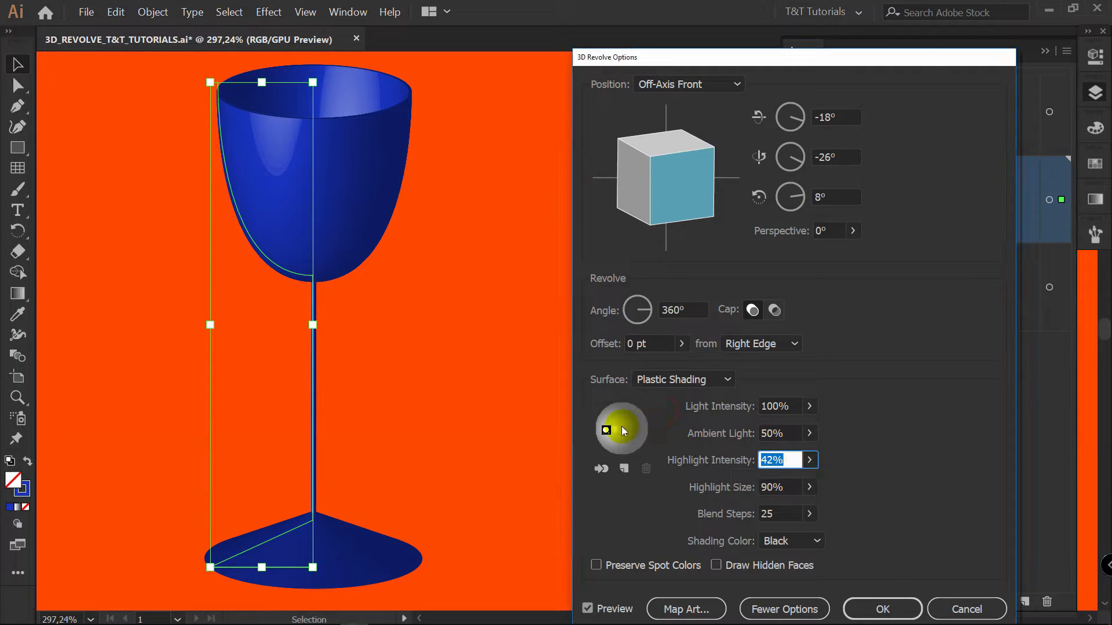
left_click(628, 457)
mouse_move(621, 430)
left_mouse_down()
mouse_move(635, 415)
mouse_move(626, 407)
left_mouse_up()
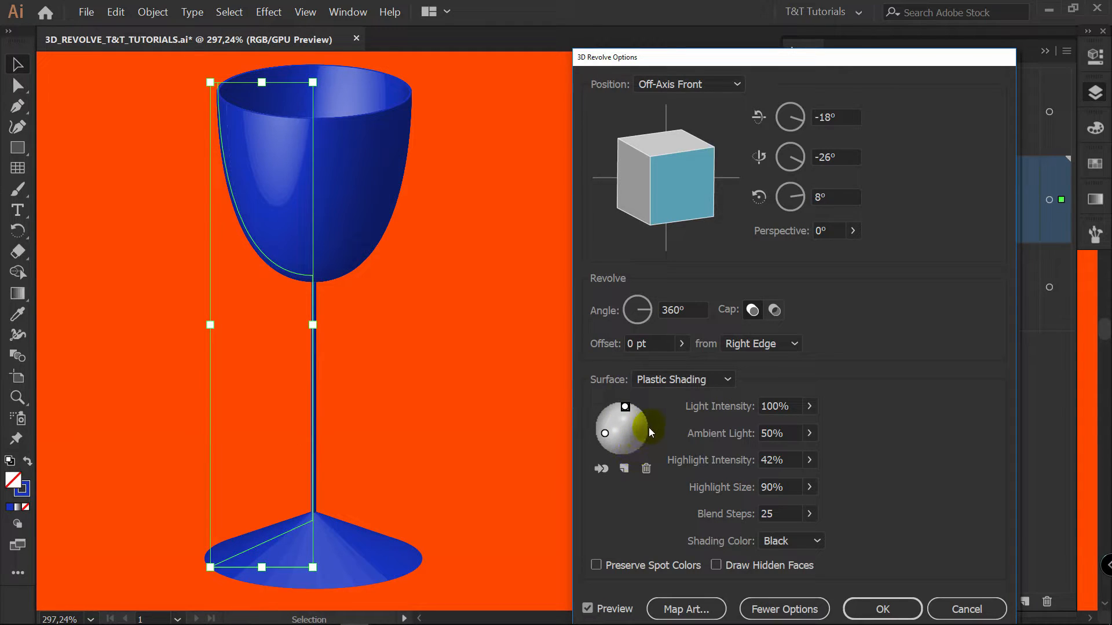
Step: Try adding further lights near the middle of the shading sphere
left_click(625, 468)
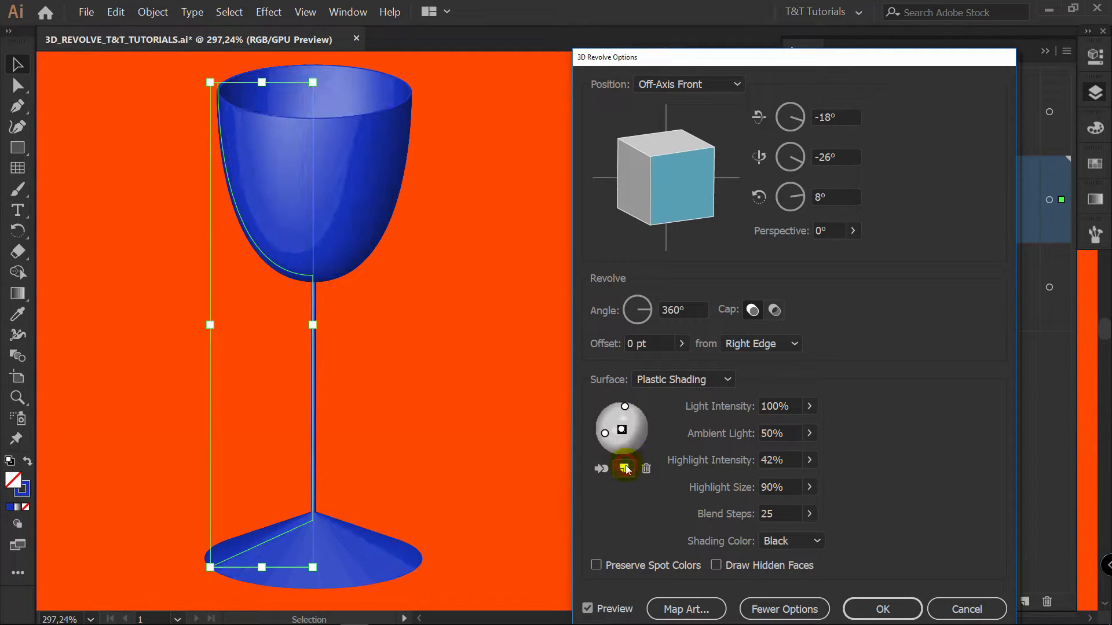
left_click(625, 469)
mouse_move(621, 429)
left_mouse_down()
mouse_move(636, 422)
mouse_move(627, 444)
left_mouse_up()
Step: Fine-tune the positions of the left and top lights and apply the 3D Revolve effect
left_click(605, 433)
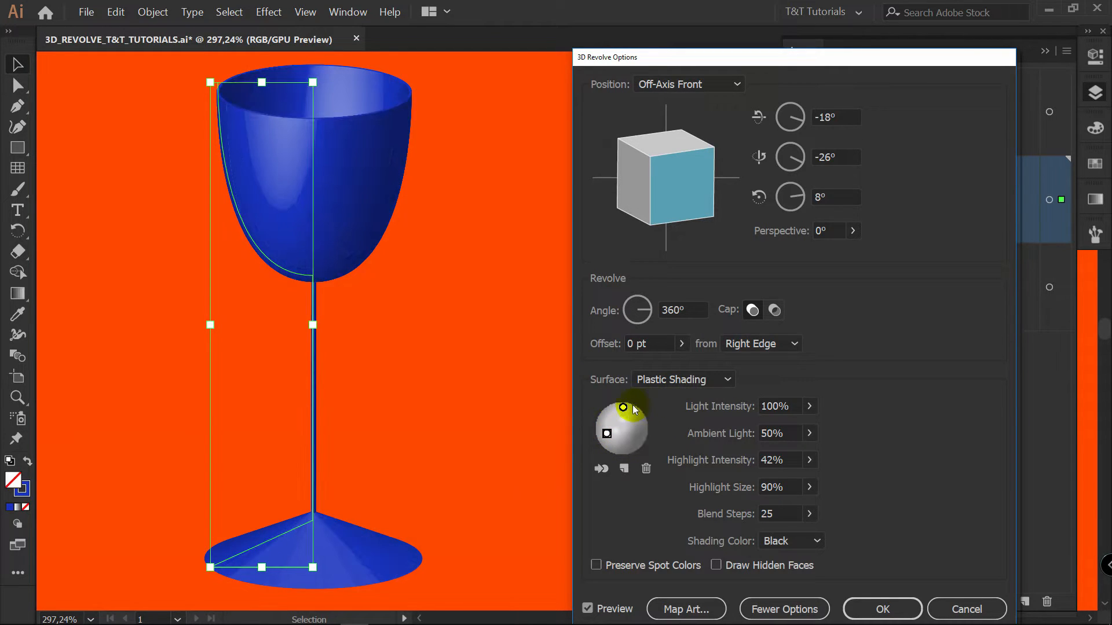
left_click_drag(624, 409, 656, 400)
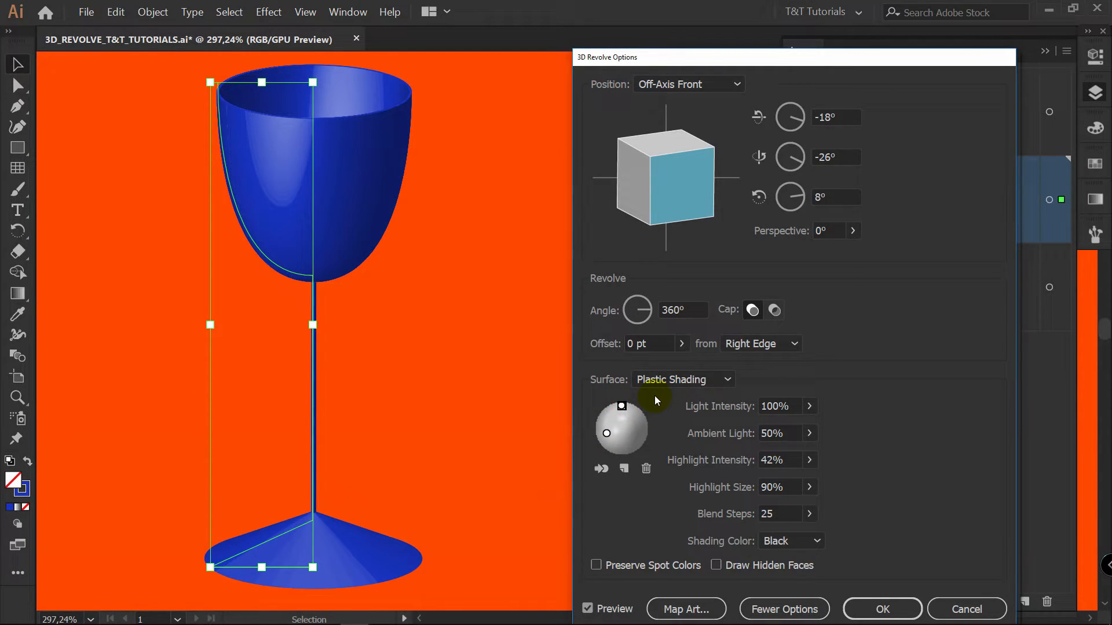
left_click_drag(689, 59, 689, 37)
left_click(880, 586)
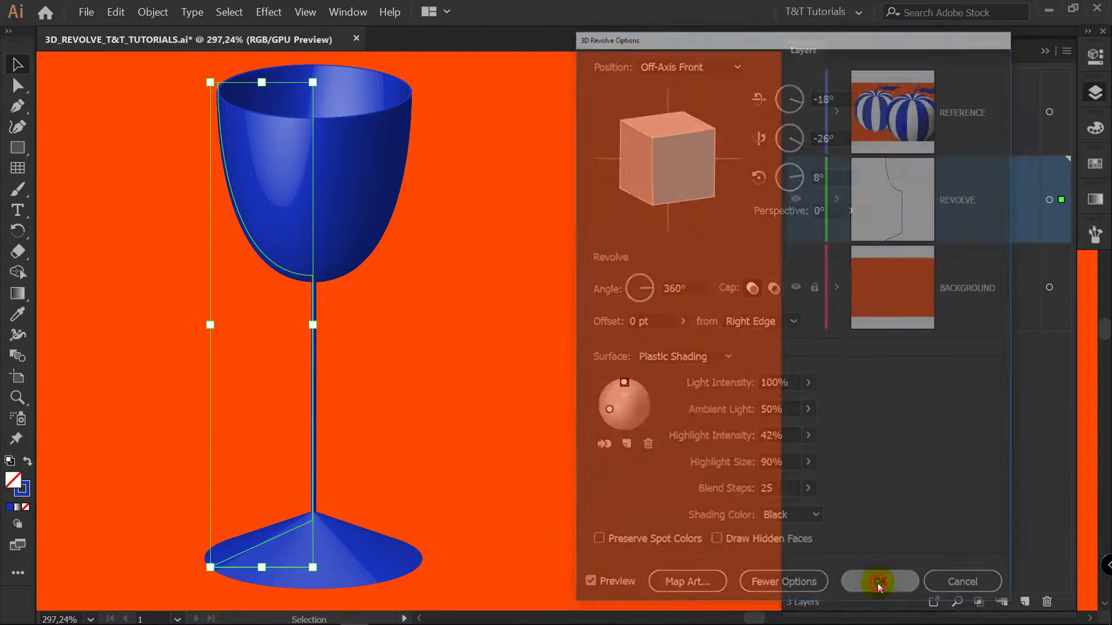
Step: Thicken the glass stem by moving its upper and lower anchor points together to the left, away from the revolve axis
key("z")
left_click(265, 278)
key("v")
key("a")
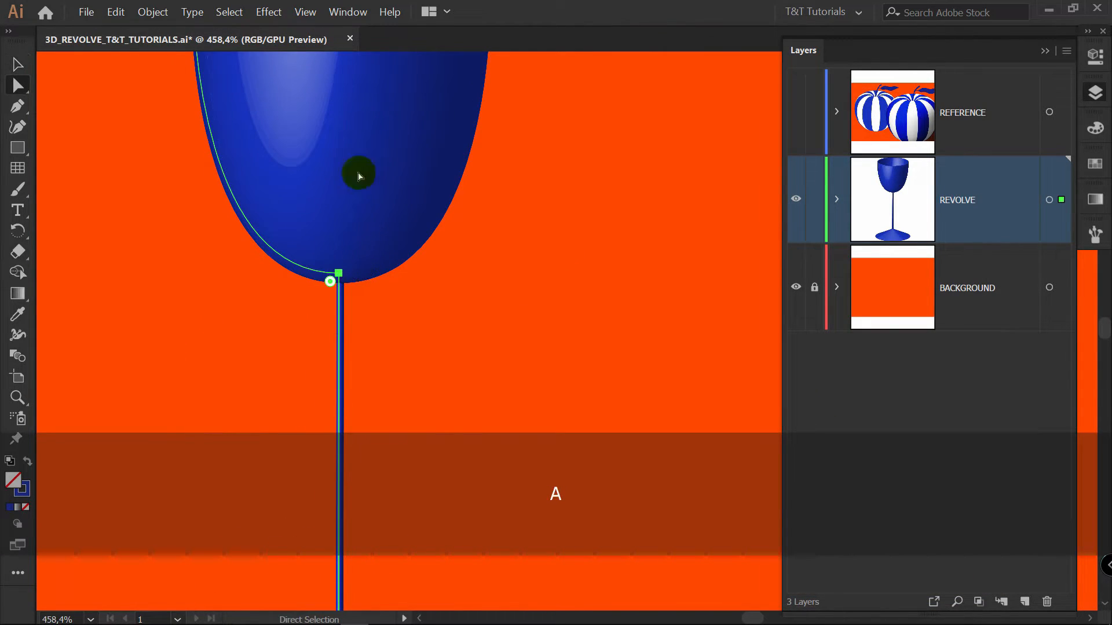
left_click(340, 273)
key("space")
left_click_drag(412, 402, 440, 201)
left_click(370, 450, "shift")
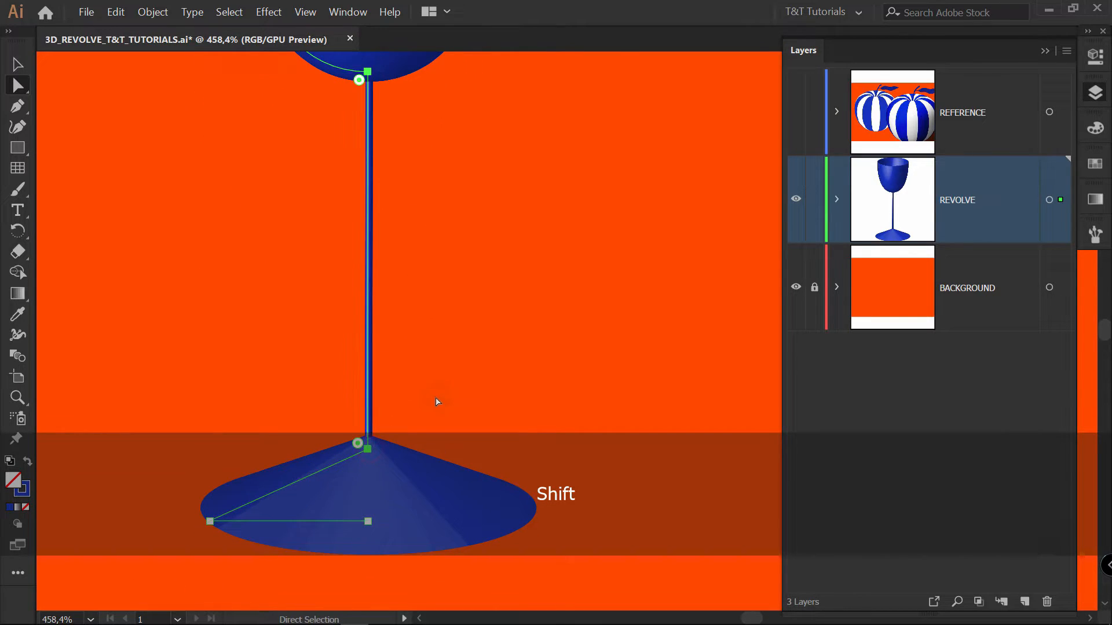
left_click_drag(369, 449, 353, 454)
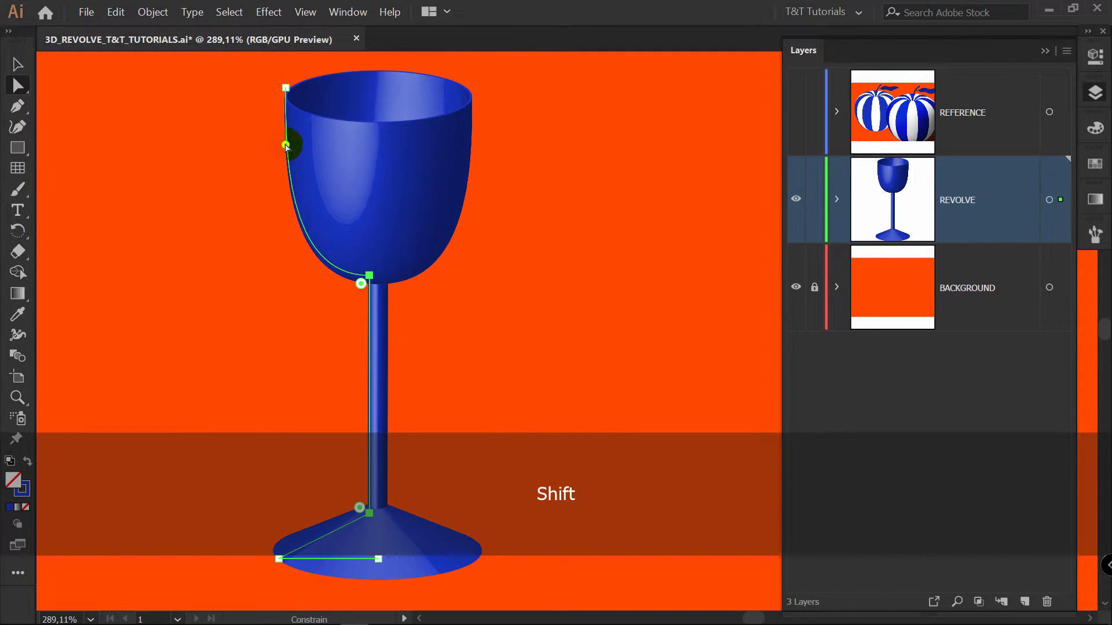
Step: Bulge the bowl by pulling the rim point's handle outward and down, and round the outer corner of the foot
left_click_drag(286, 145, 256, 189)
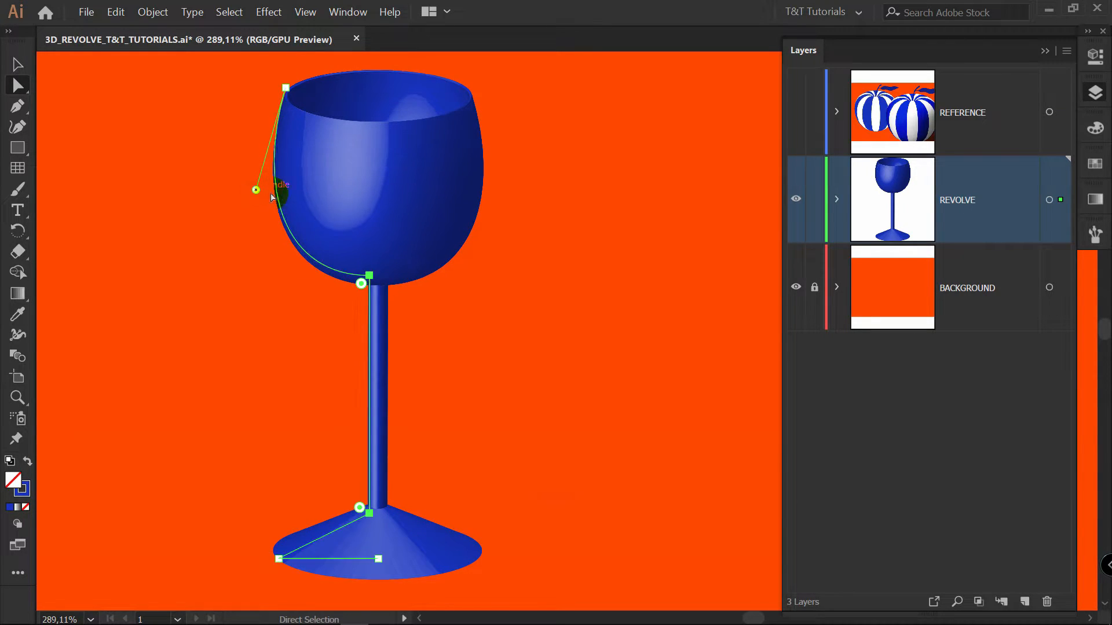
left_click(279, 559)
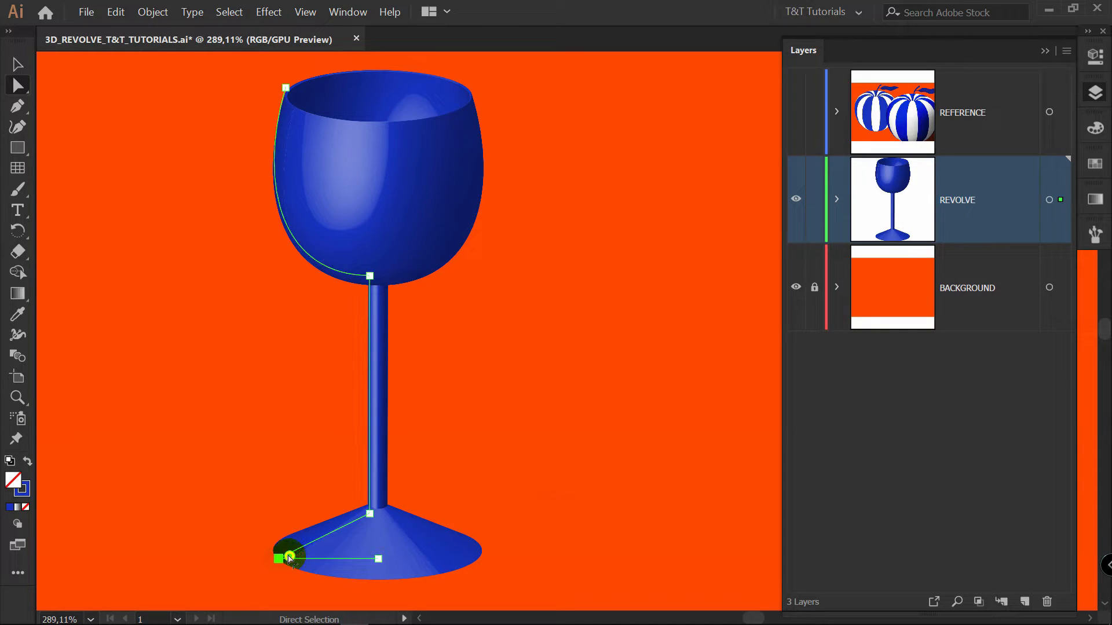
mouse_move(290, 557)
left_mouse_down()
mouse_move(320, 549)
mouse_move(301, 554)
left_mouse_up()
Step: Duplicate the wine glass and place the copy horizontally aligned to the right of the original
key("v")
scroll(517, 456, "right", 5)
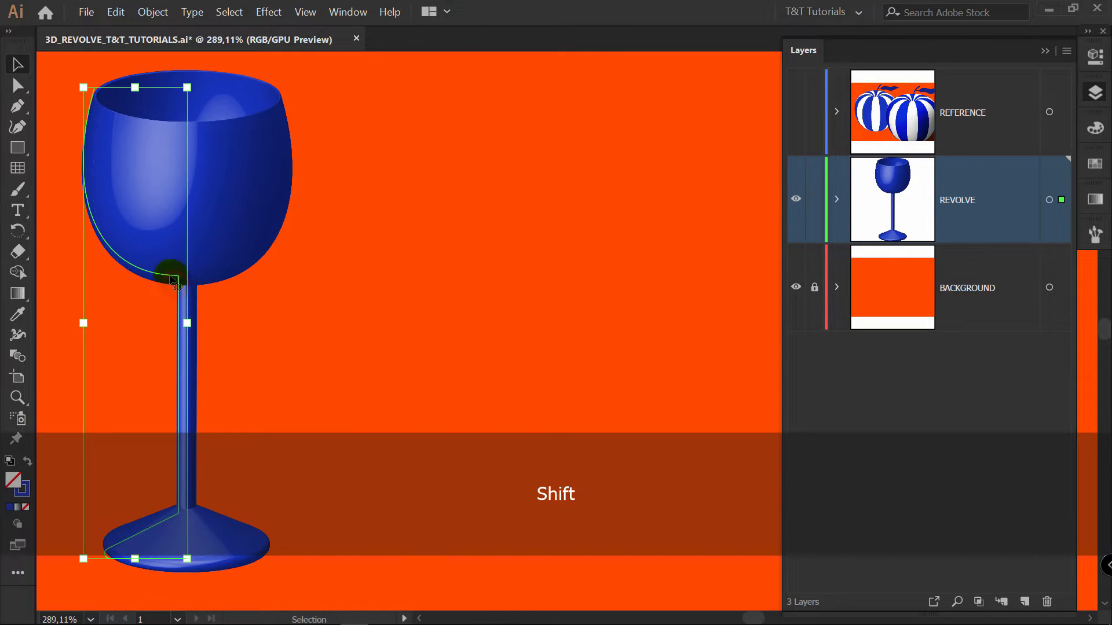
left_click_drag(172, 272, 427, 278)
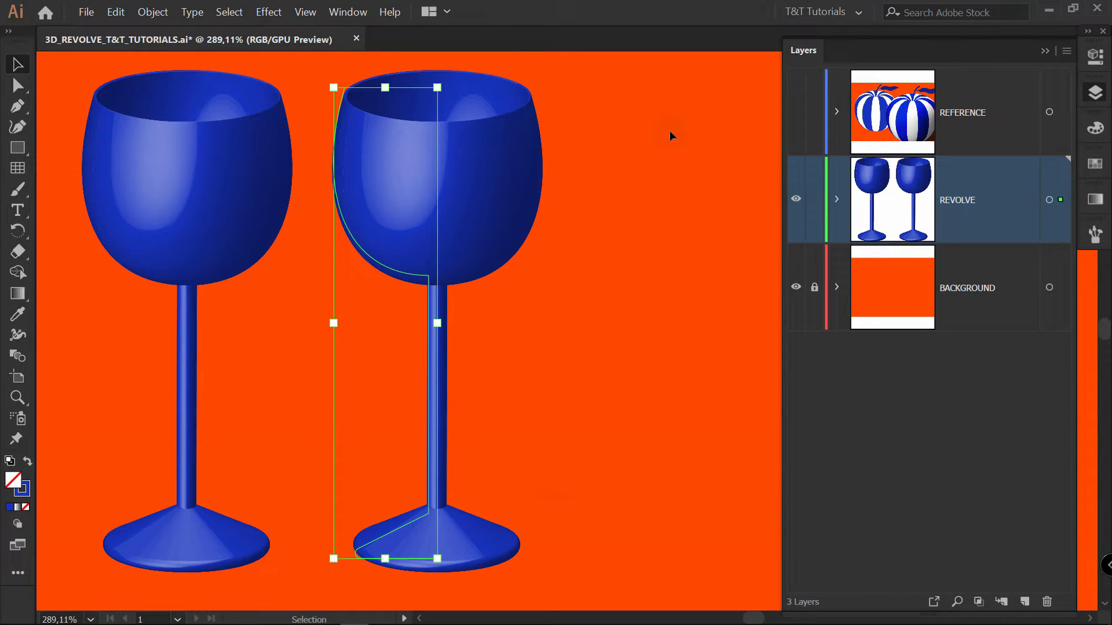
Step: Edit the copied glass's 3D Revolve effect with preview on, tilting it to a custom rotation of -71°, 21° and -9°
left_click(1095, 56)
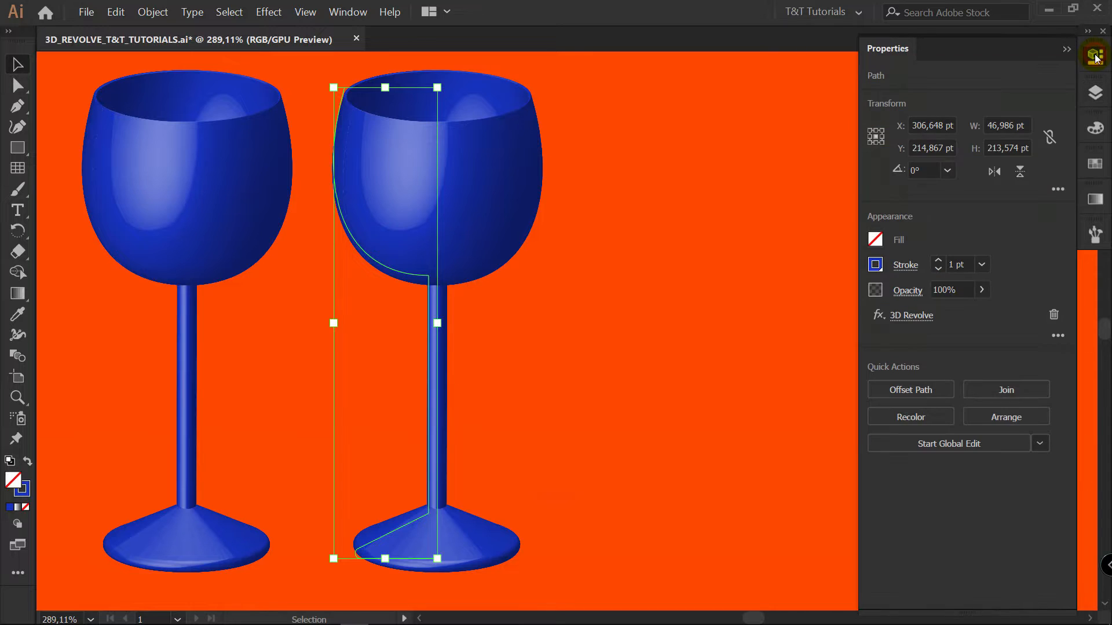
left_click(913, 317)
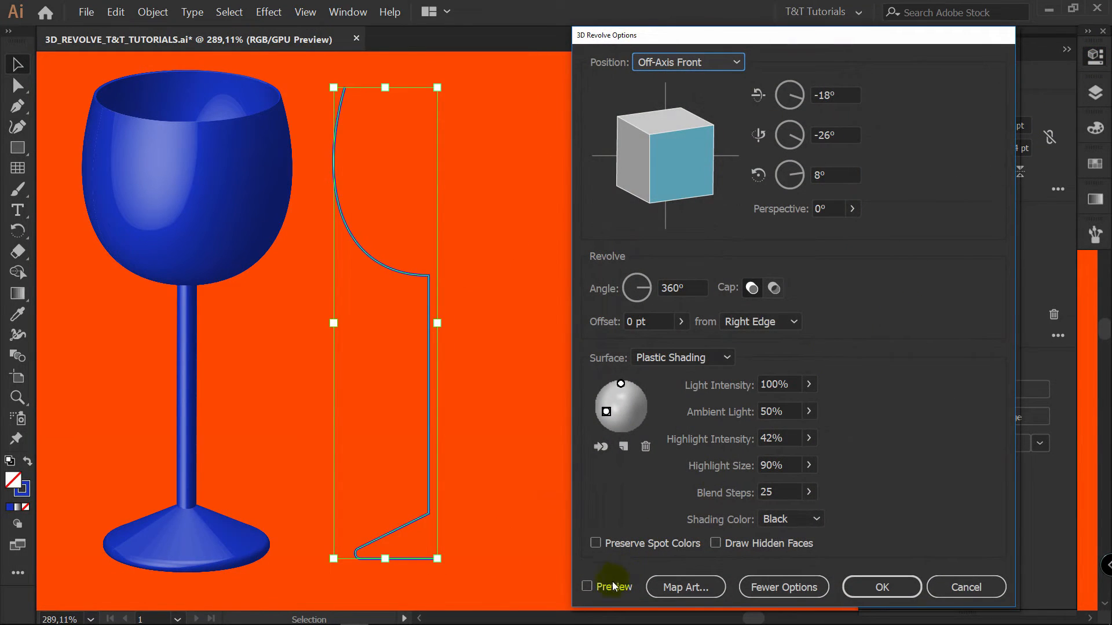
left_click(613, 584)
left_click(736, 62)
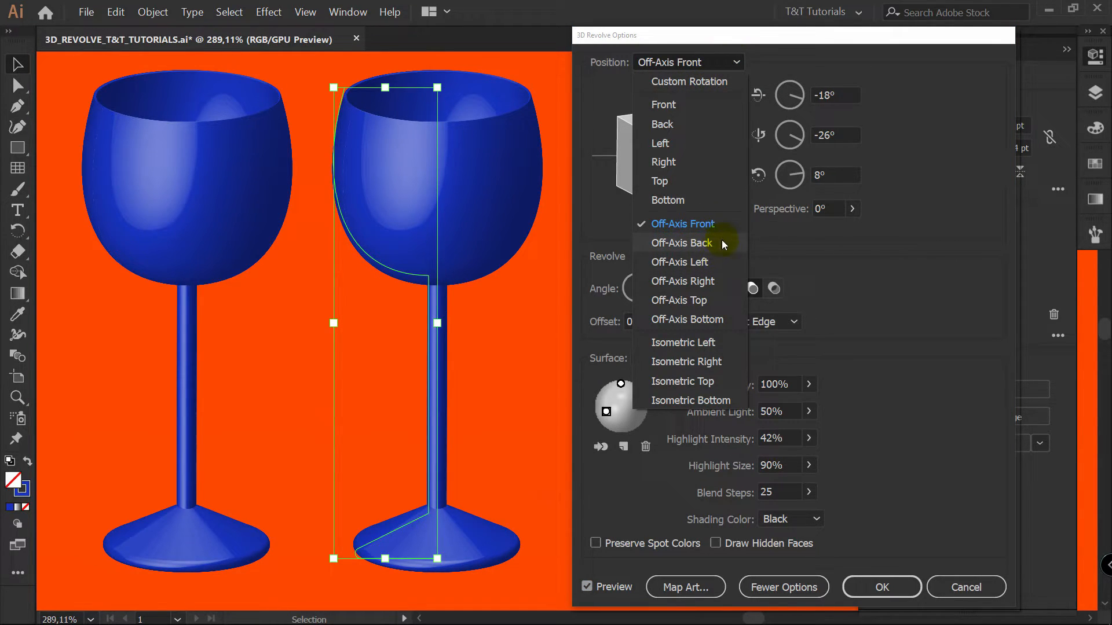
left_click(675, 105)
left_click_drag(678, 117, 698, 209)
mouse_move(673, 142)
left_mouse_down()
mouse_move(666, 154)
mouse_move(683, 154)
mouse_move(685, 168)
mouse_move(616, 171)
left_mouse_up()
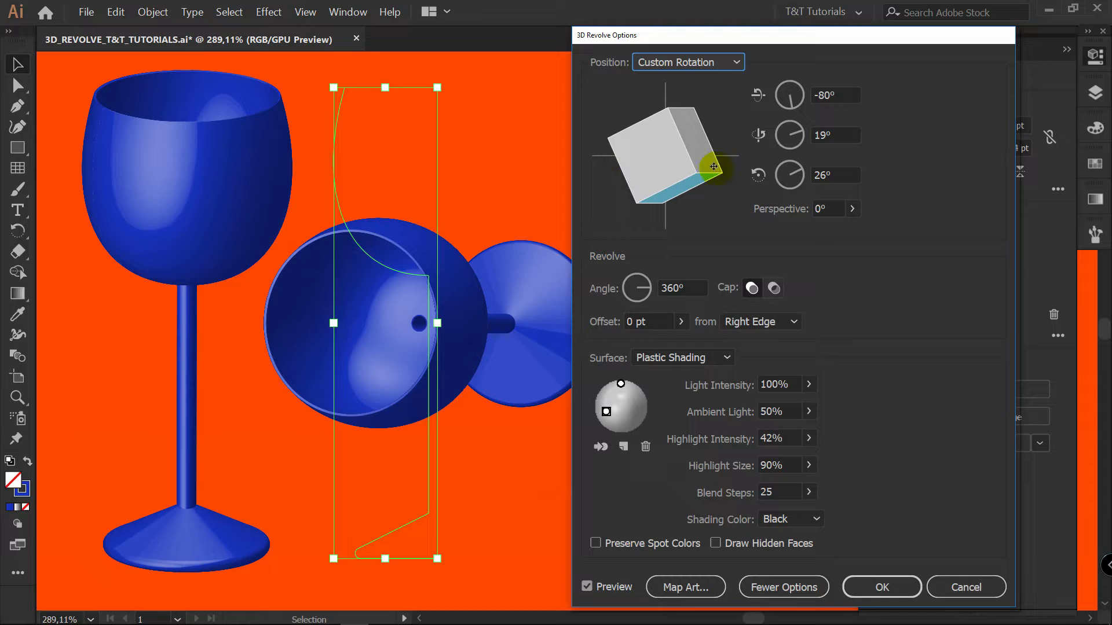
left_click(727, 62)
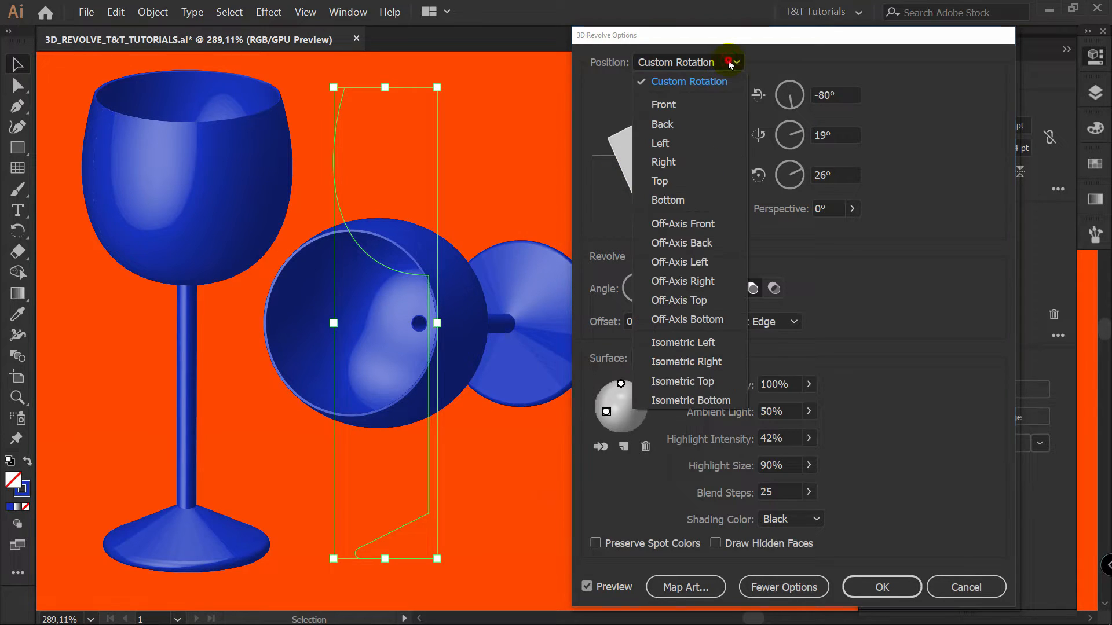
left_click(684, 108)
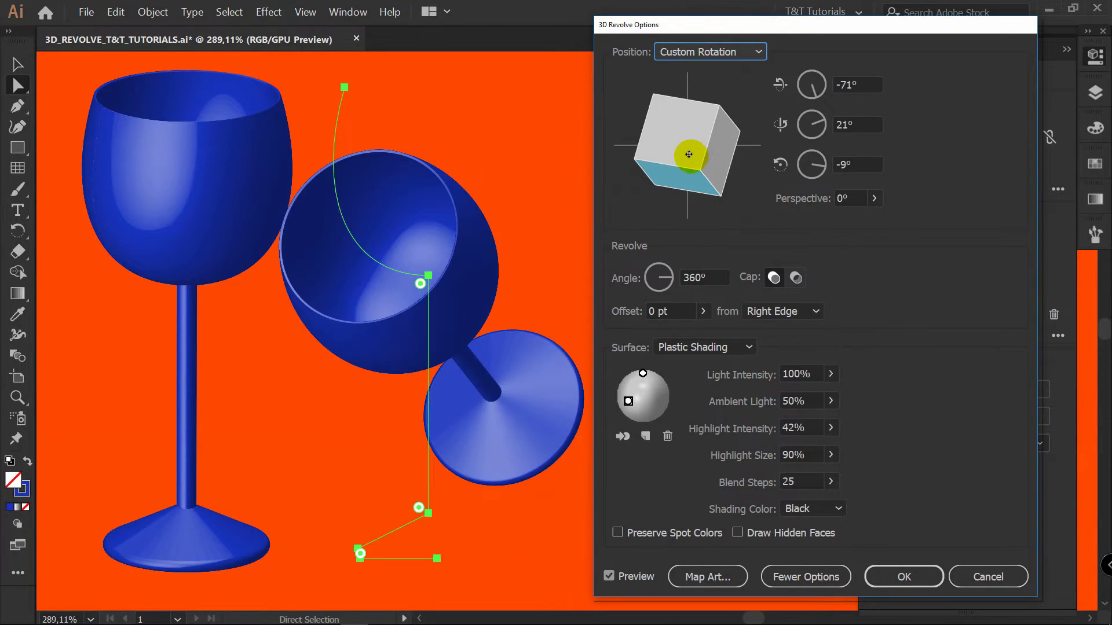
left_click(904, 573)
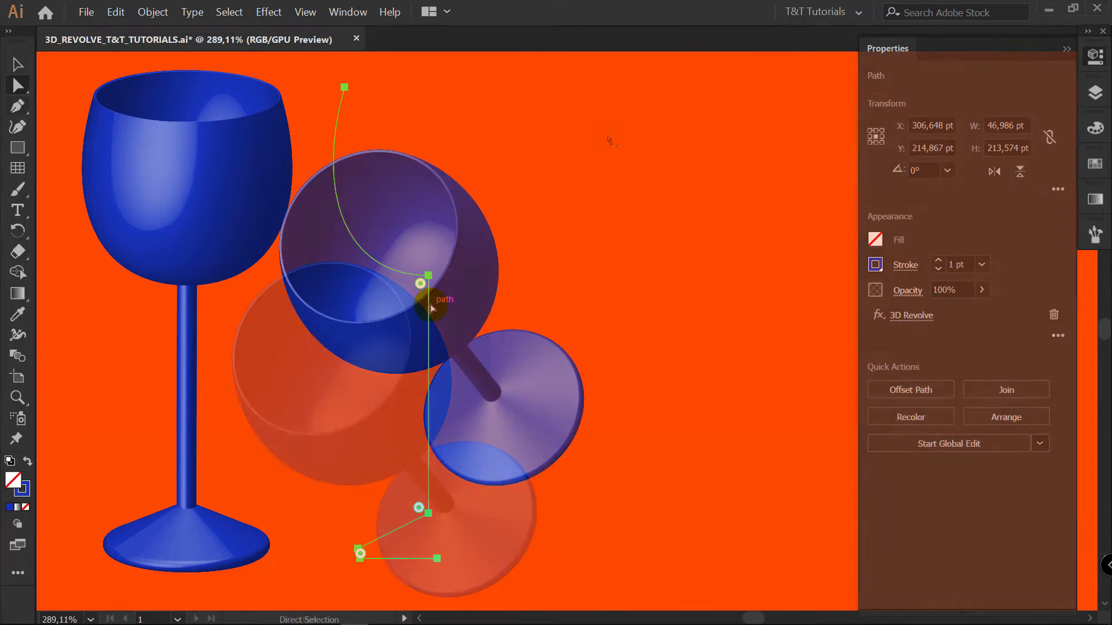
Step: Draw a wavy vase profile about 132 pt tall in the empty area beside the glasses, ending in a straight horizontal base
key("p")
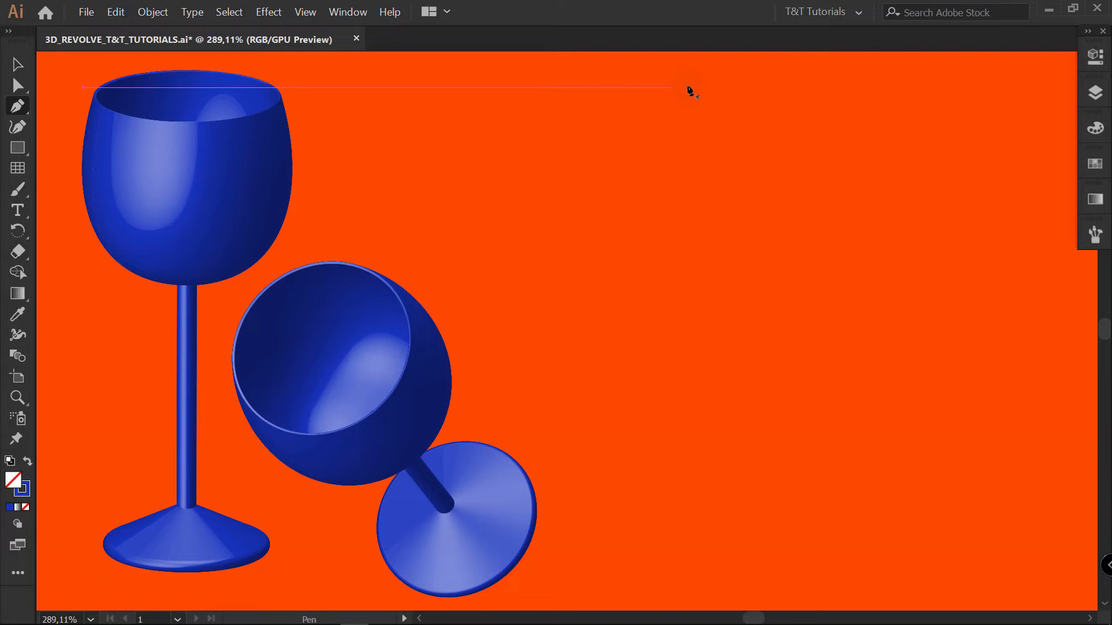
left_click_drag(699, 112, 699, 112)
left_click_drag(654, 162, 596, 173)
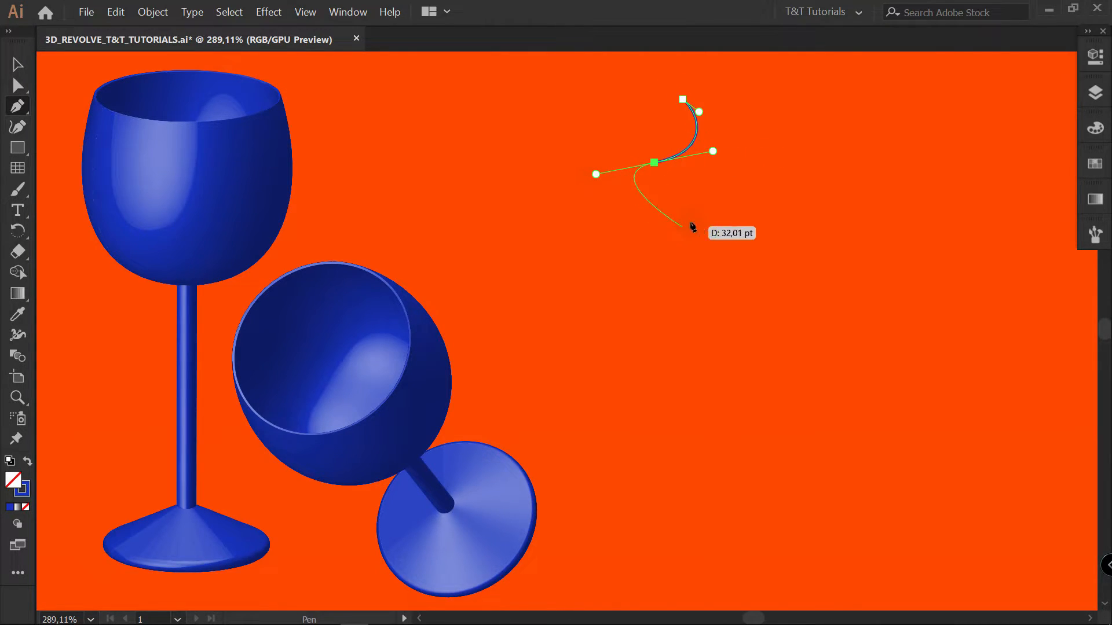
left_click_drag(697, 209, 794, 209)
left_click_drag(801, 538, 819, 495)
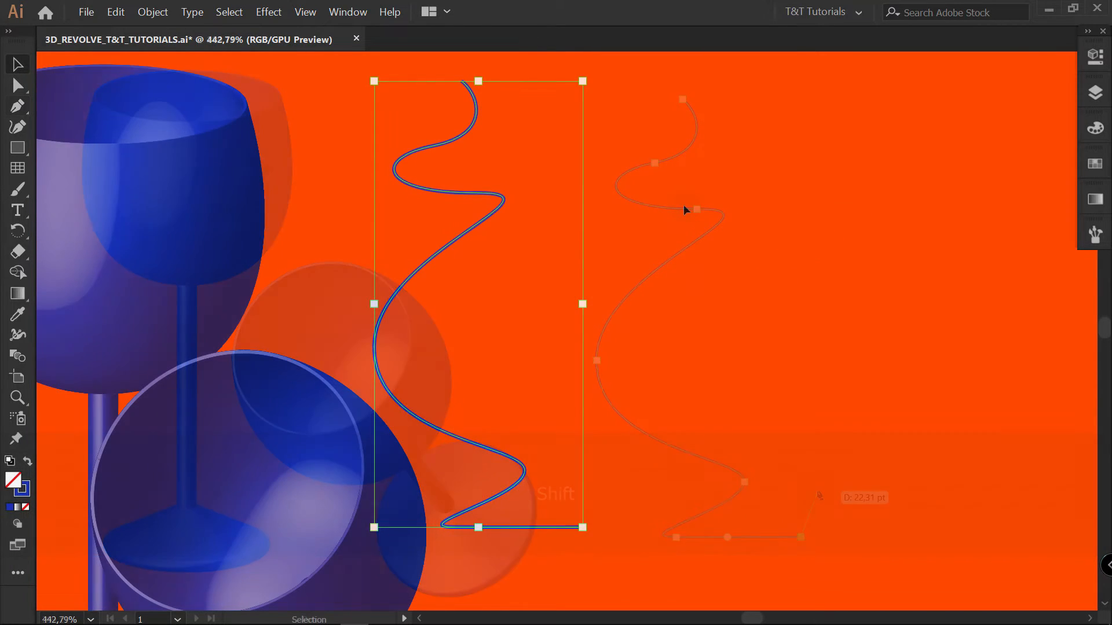
Step: Add a 3D Revolve effect to the wavy profile with preview on, revolving it from the Right Edge
left_click(269, 11)
mouse_move(372, 83)
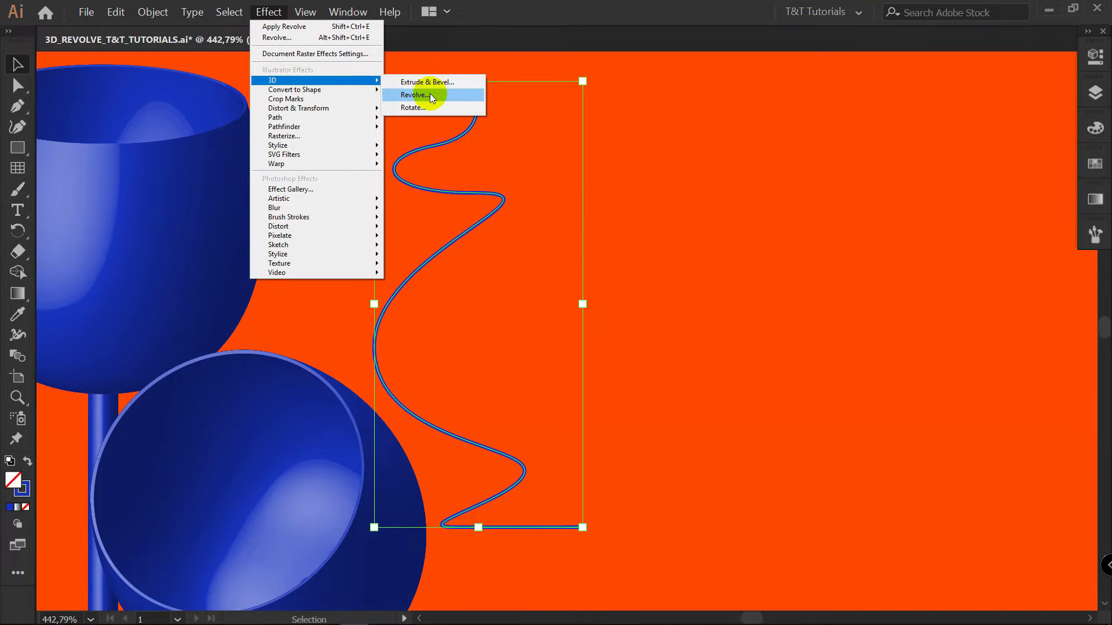
left_click(415, 96)
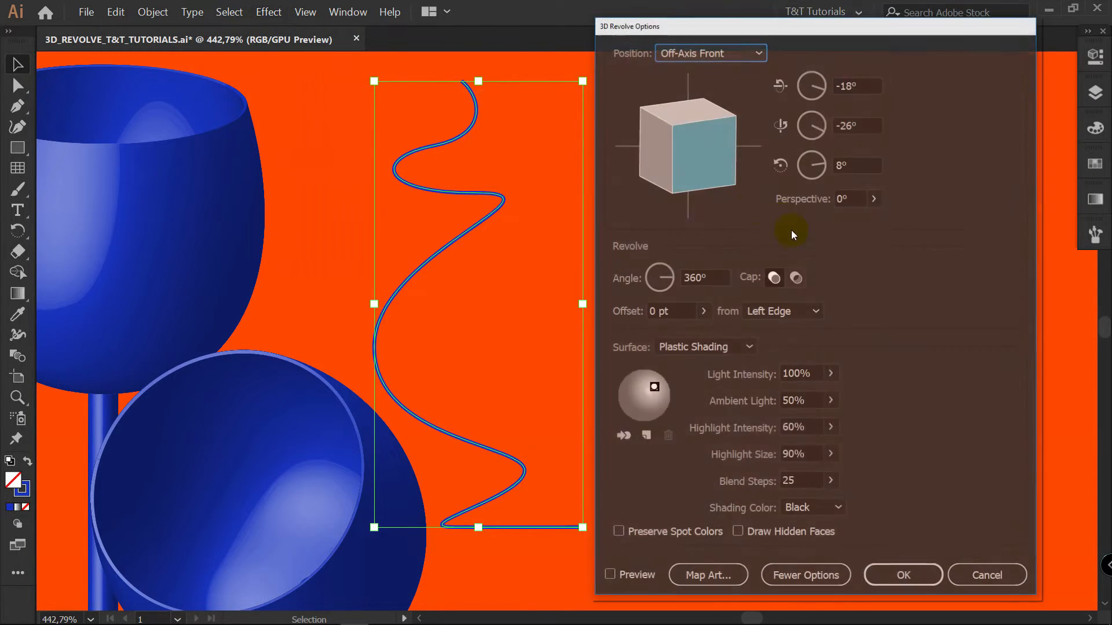
left_click(634, 578)
left_click_drag(731, 26, 867, 21)
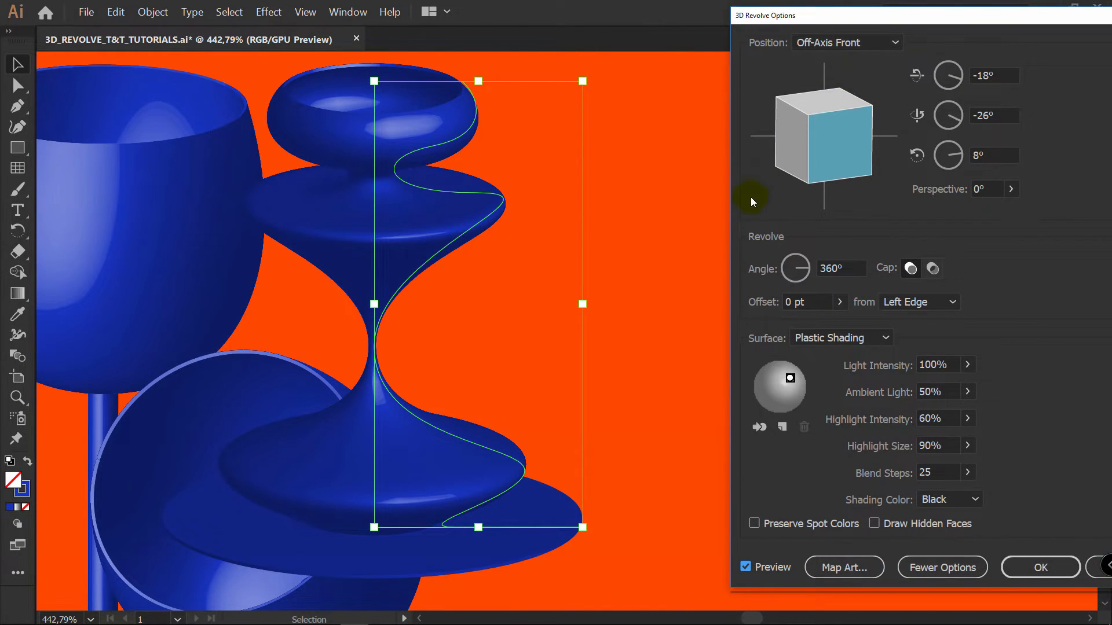
left_click(921, 302)
left_click(917, 341)
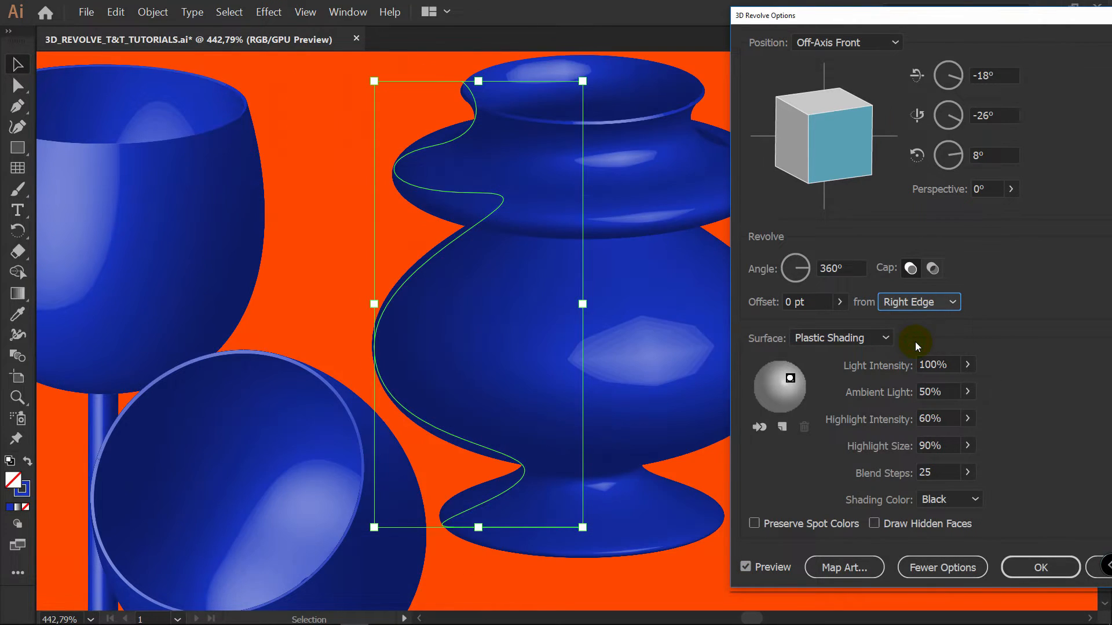
Step: Compare left and right revolve edges, keep Right Edge, and apply the effect with the light moved to the sphere's upper left
left_click(927, 307)
left_click(922, 321)
left_click(926, 308)
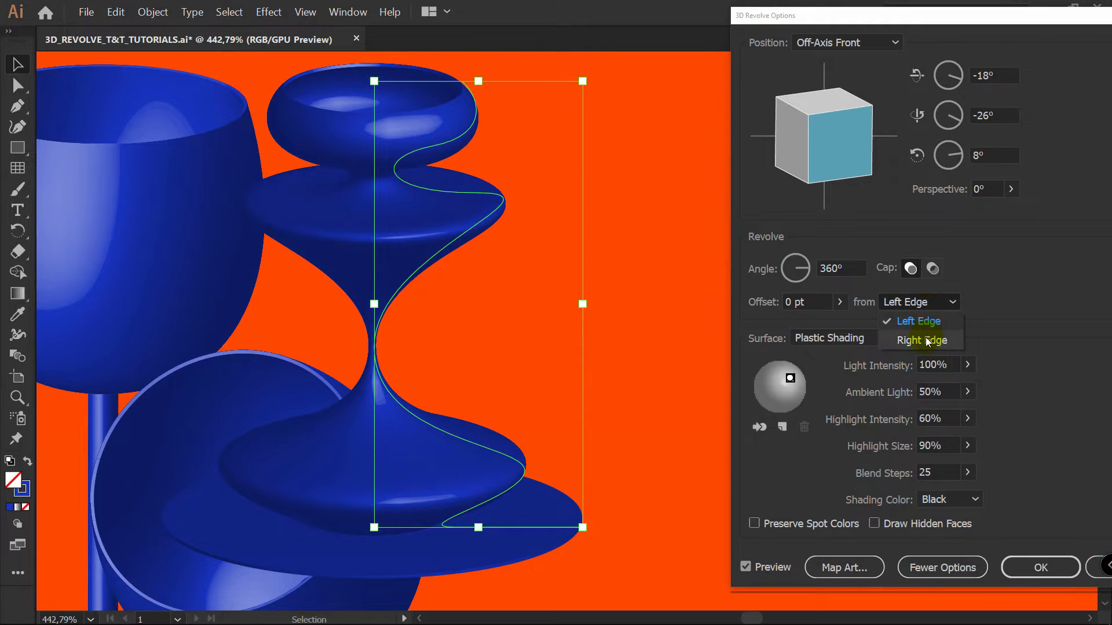
left_click(925, 337)
left_click(935, 301)
left_click(929, 320)
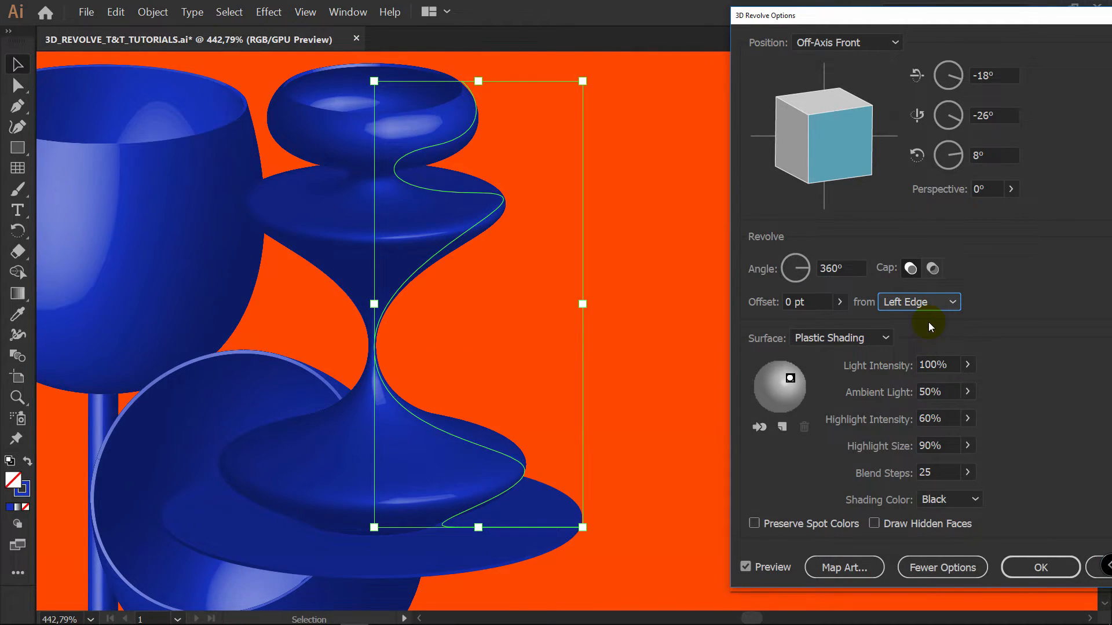
left_click(928, 304)
left_click(928, 340)
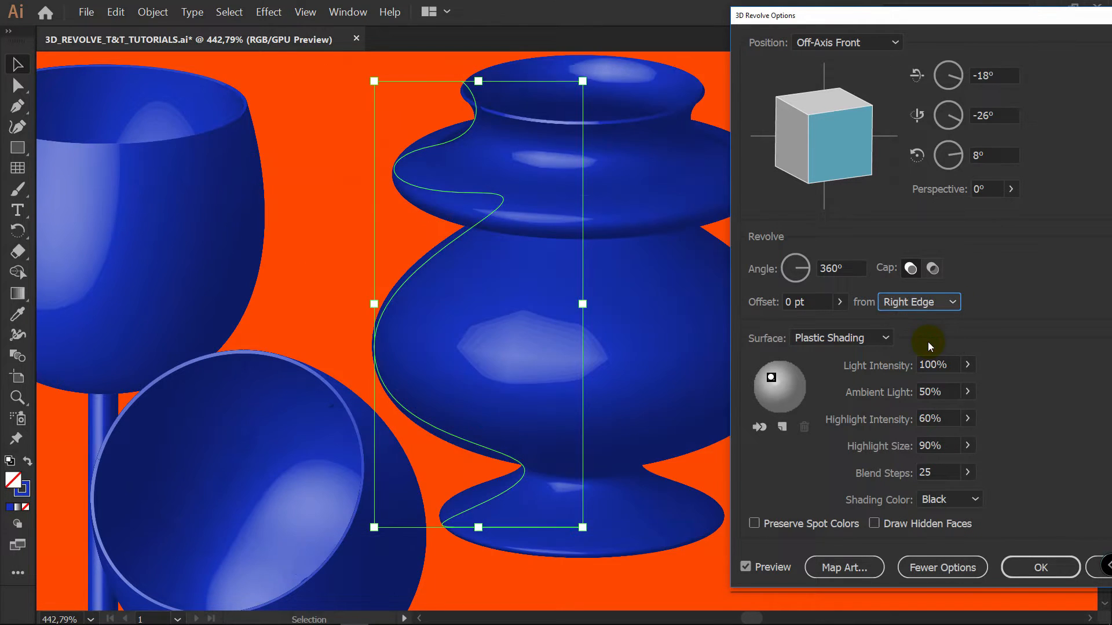
left_click(1030, 568)
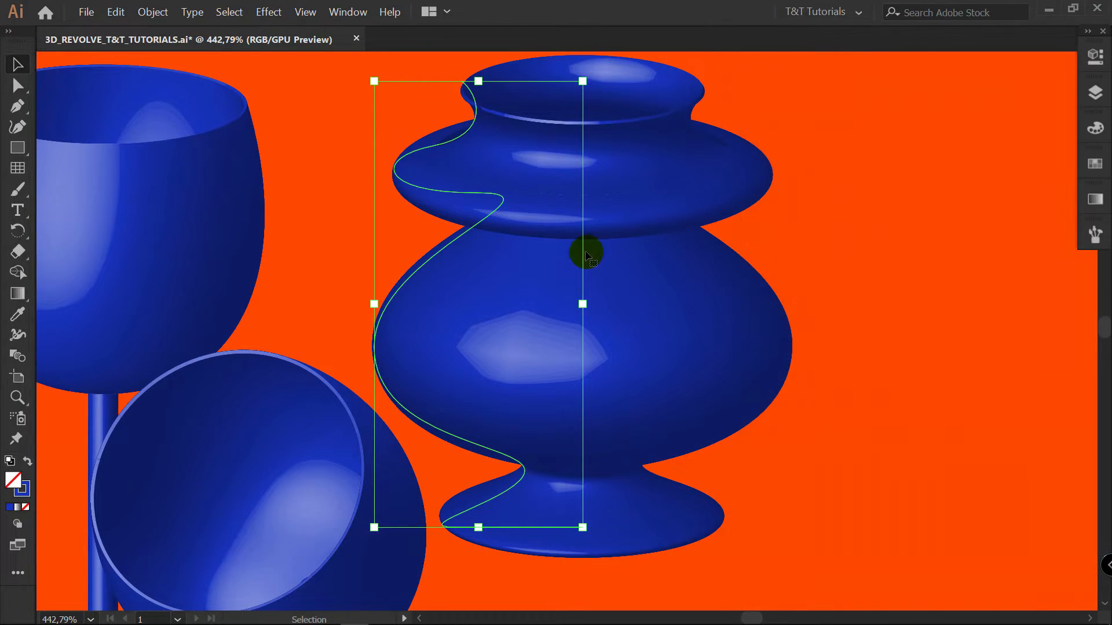
Step: Lower the anchor point beneath the vase's upper bulge and adjust its handle to round out the bulge's underside
key("a")
left_click(476, 193)
left_click_drag(476, 193, 488, 216)
left_click_drag(588, 218, 594, 251)
left_click_drag(489, 217, 435, 316)
Step: Move the lower bulge's outer anchor inward and down, and angle its upper handle independently to form a sharp shoulder
left_click_drag(375, 347, 423, 356)
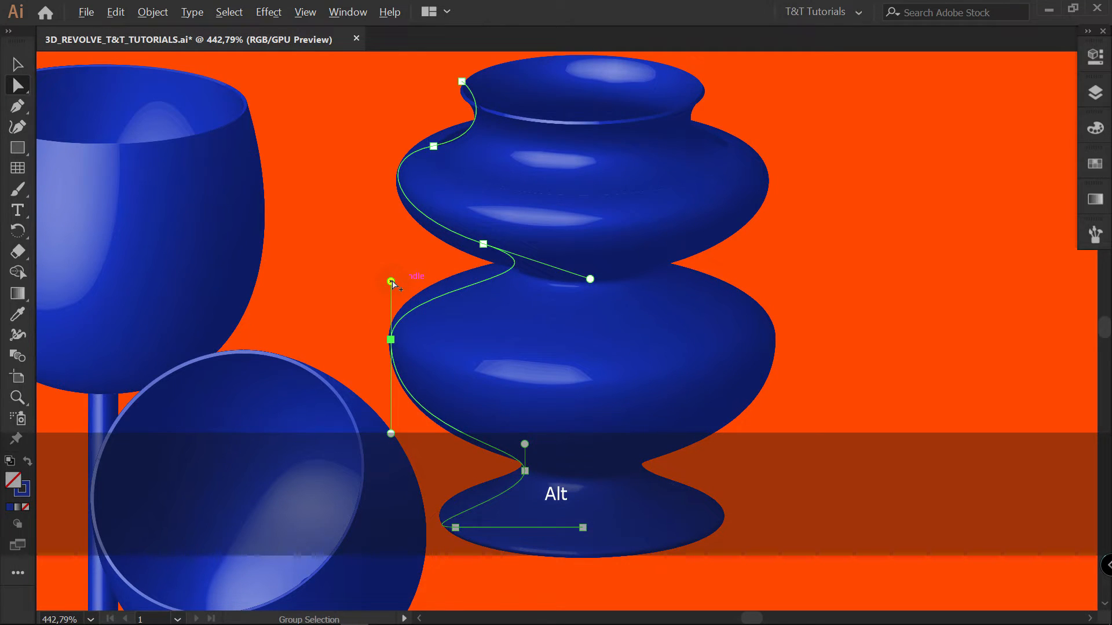
left_click_drag(391, 282, 534, 338)
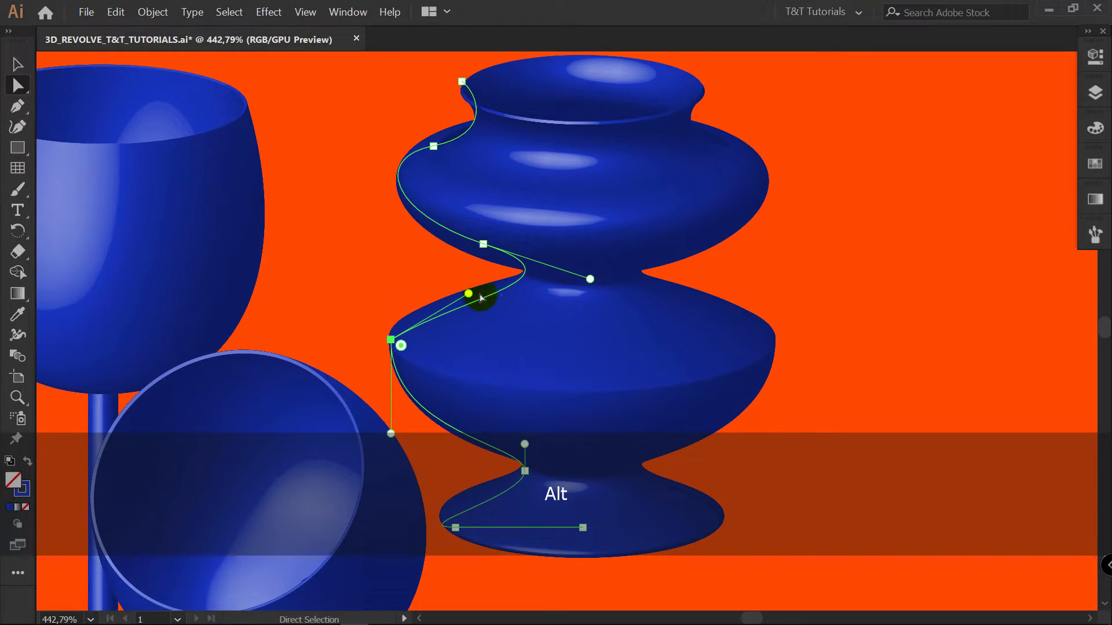
left_click_drag(391, 340, 428, 373)
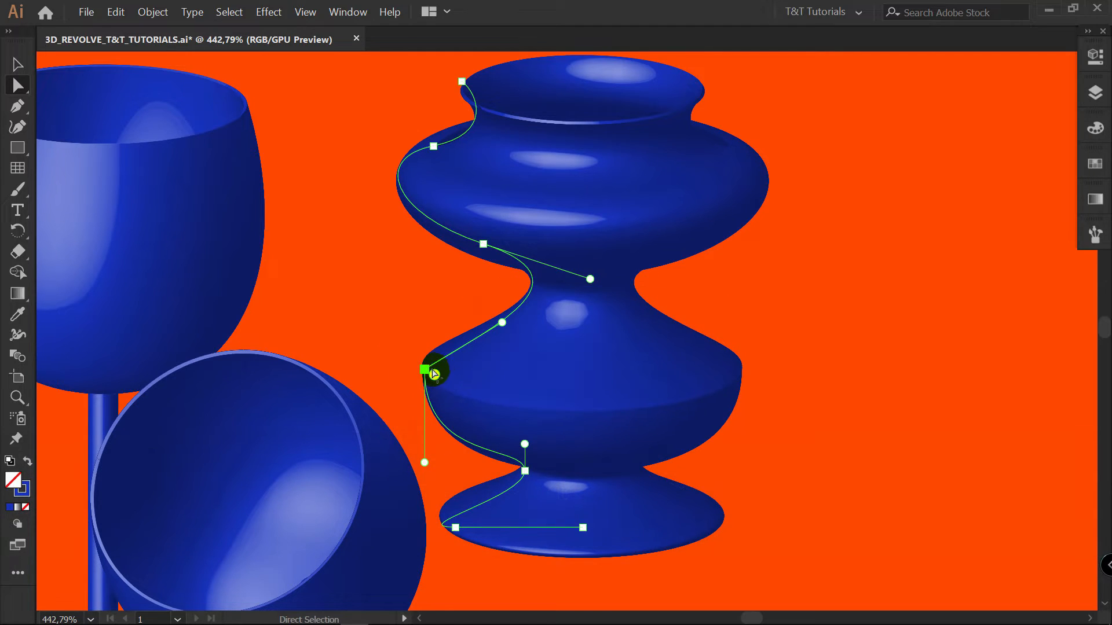
left_click_drag(502, 323, 529, 304)
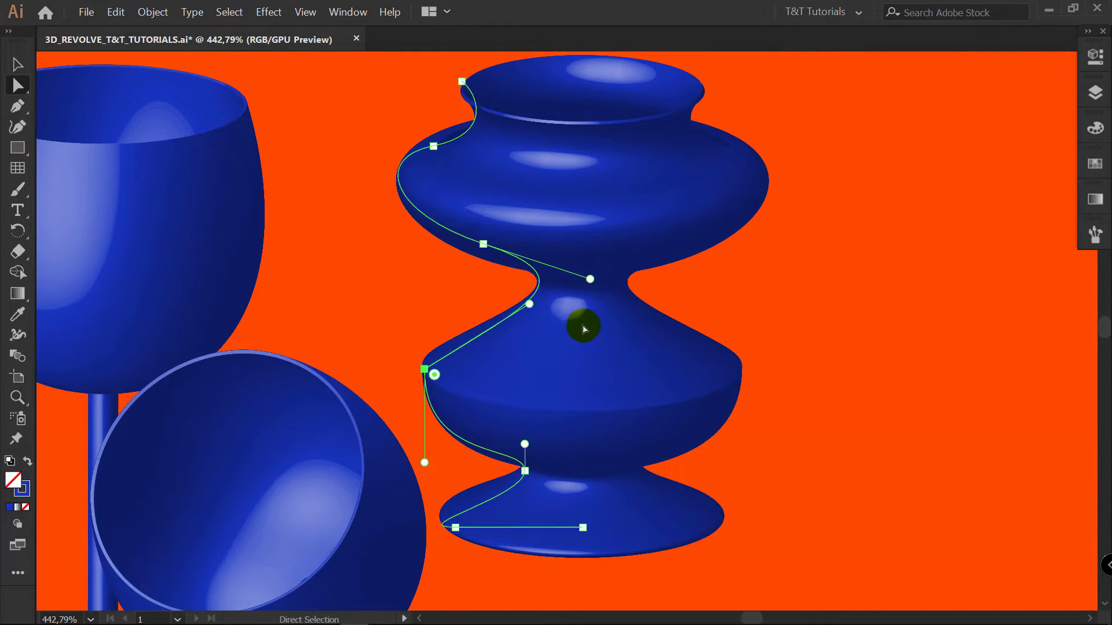
Step: Raise the anchor under the upper bulge and pull its outer handle outward and up, flattening the bulge's underside
left_click(483, 244)
left_click_drag(388, 212, 407, 297)
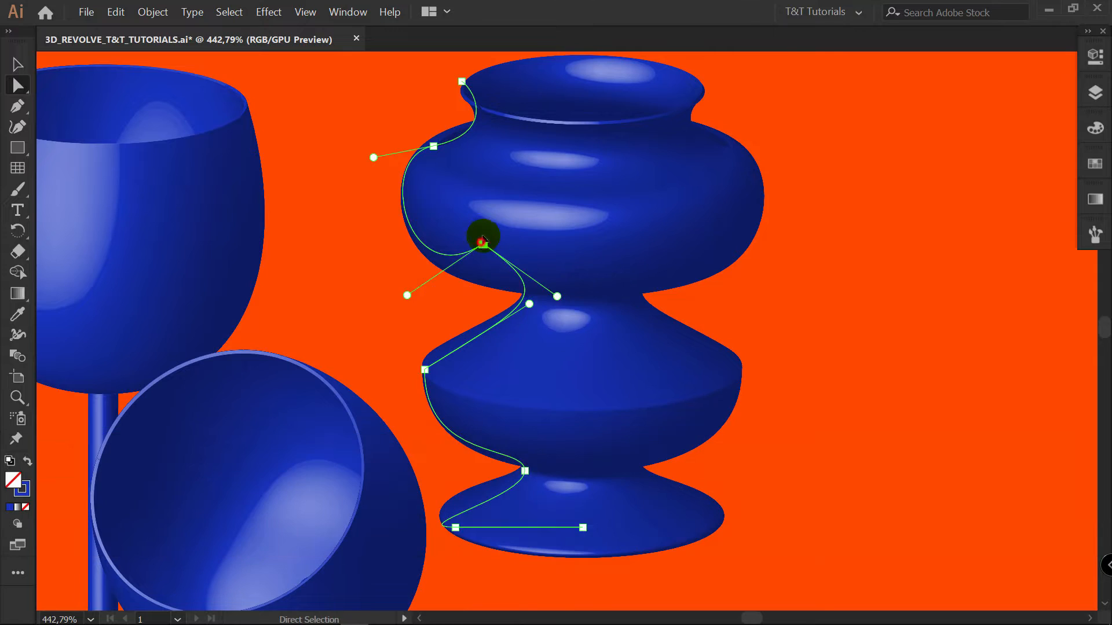
left_click_drag(483, 244, 466, 233)
left_click_drag(413, 254, 347, 208)
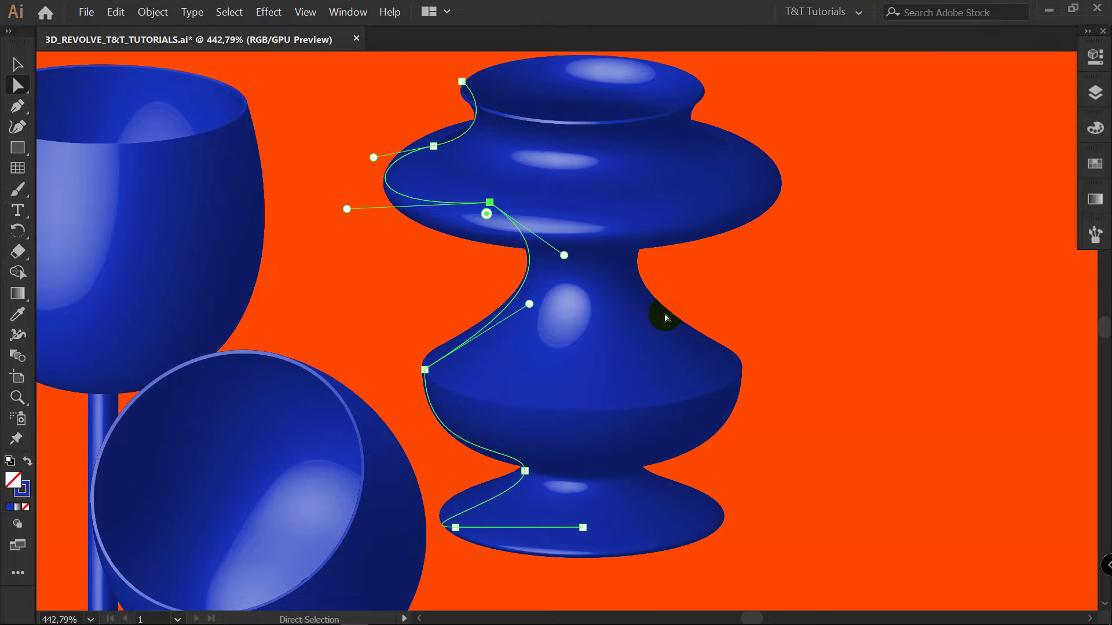
Step: Add two anchor points to the vase profile, one at the neck and one on the lower bulge's underside
key("p")
left_click(524, 281)
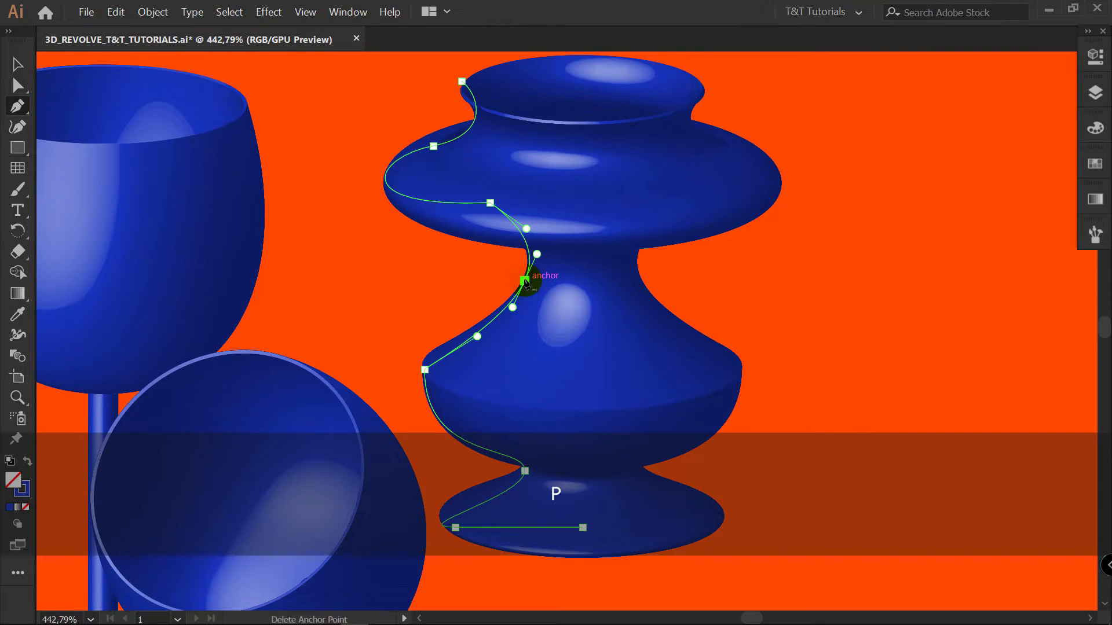
left_click(462, 439)
Step: Reshape the profile at the two added anchors, forming a collar on the neck and an extra ridge above the foot
key("a")
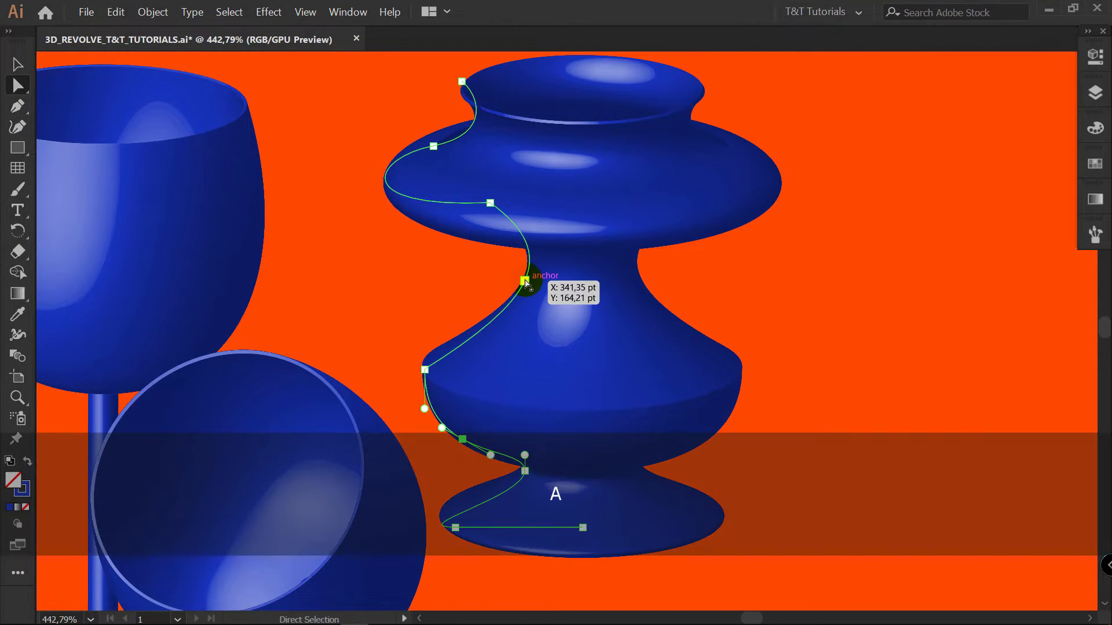
left_click_drag(524, 282, 573, 265)
left_click_drag(502, 310, 585, 437)
scroll(434, 365, "down", 2)
left_click_drag(434, 365, 488, 337)
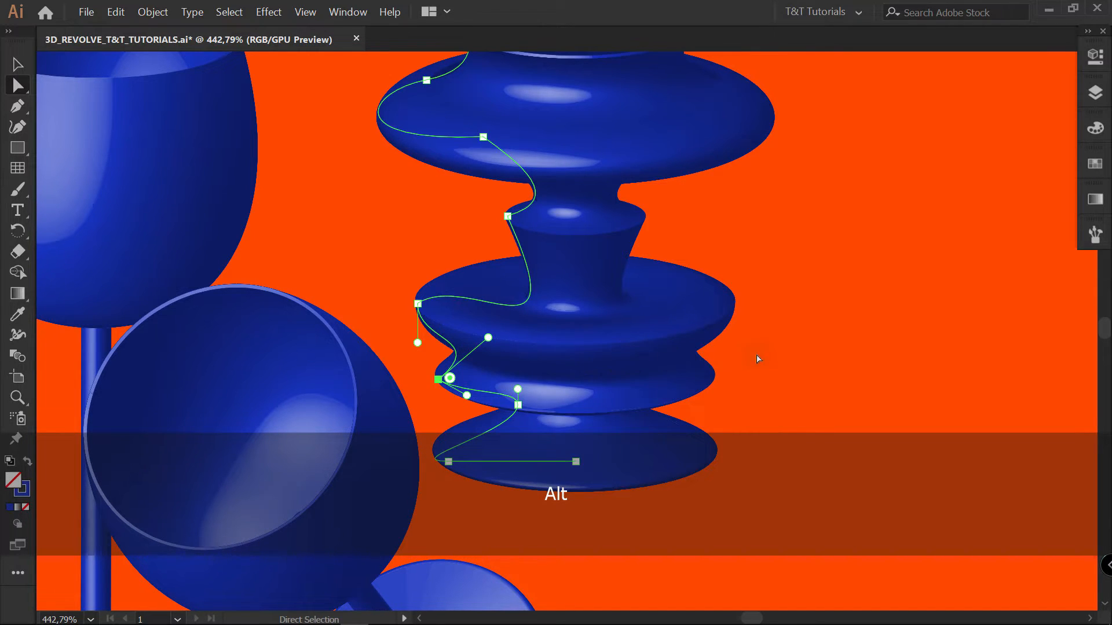
left_click(788, 346)
Step: Reopen the vase's 3D Revolve options with preview on and compare revolving from Left Edge and Right Edge, ending on Right Edge
left_click_drag(779, 327, 719, 389)
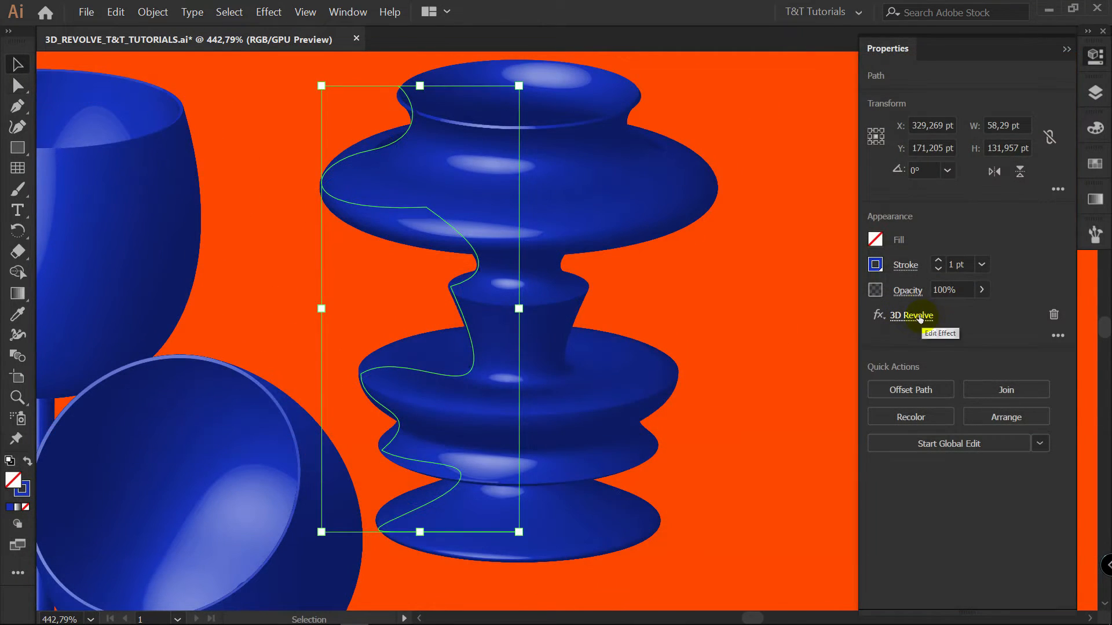
left_click(924, 320)
left_click(770, 568)
left_click(953, 301)
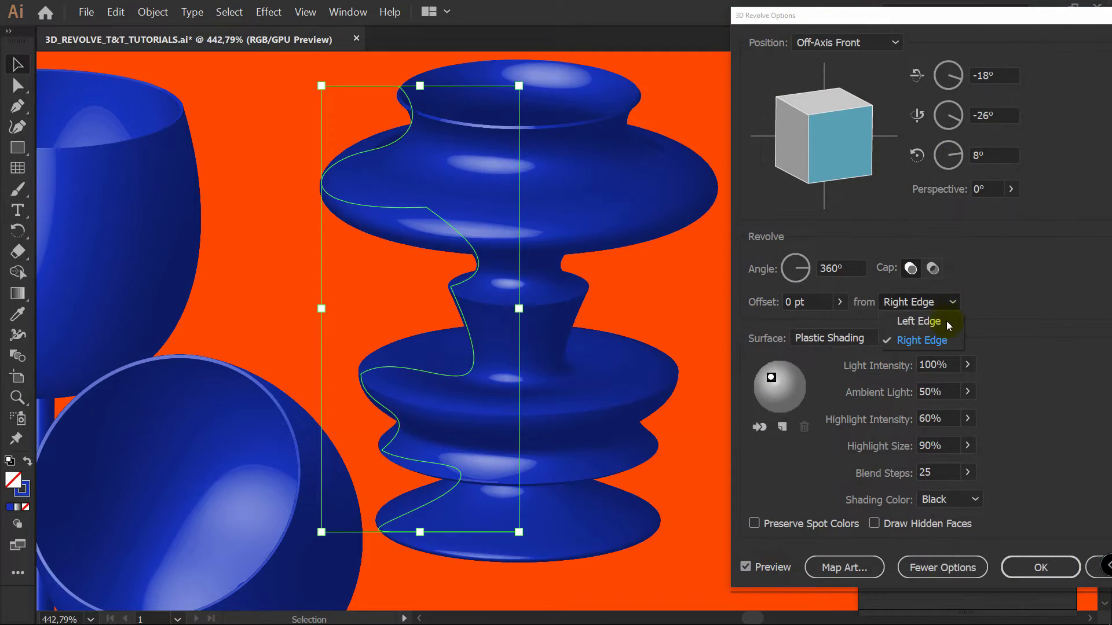
left_click(917, 321)
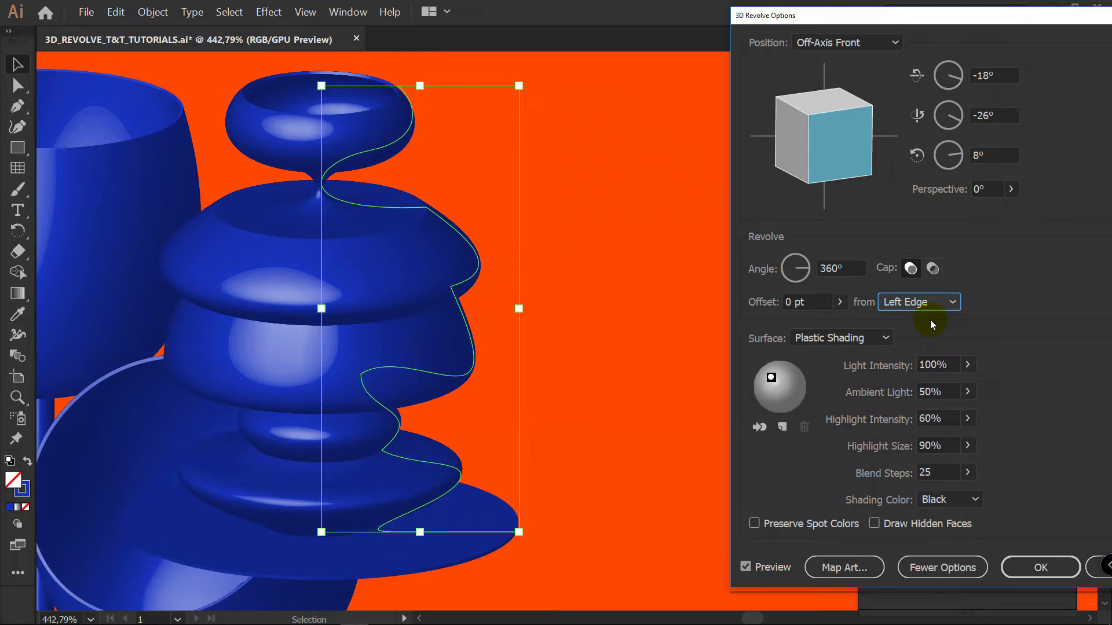
left_click(939, 309)
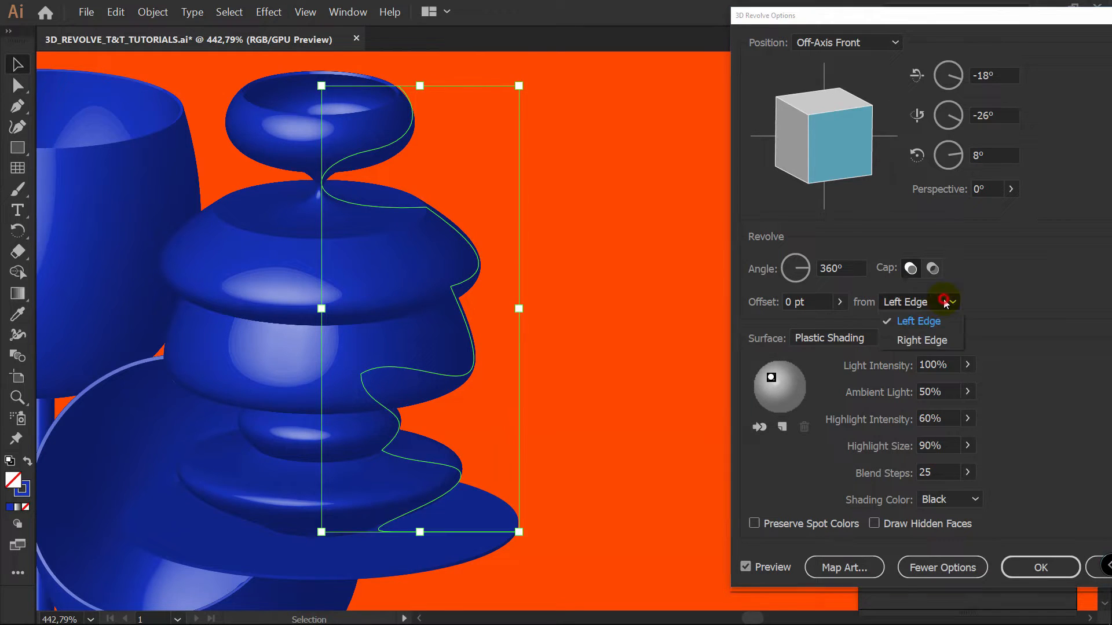
left_click(940, 342)
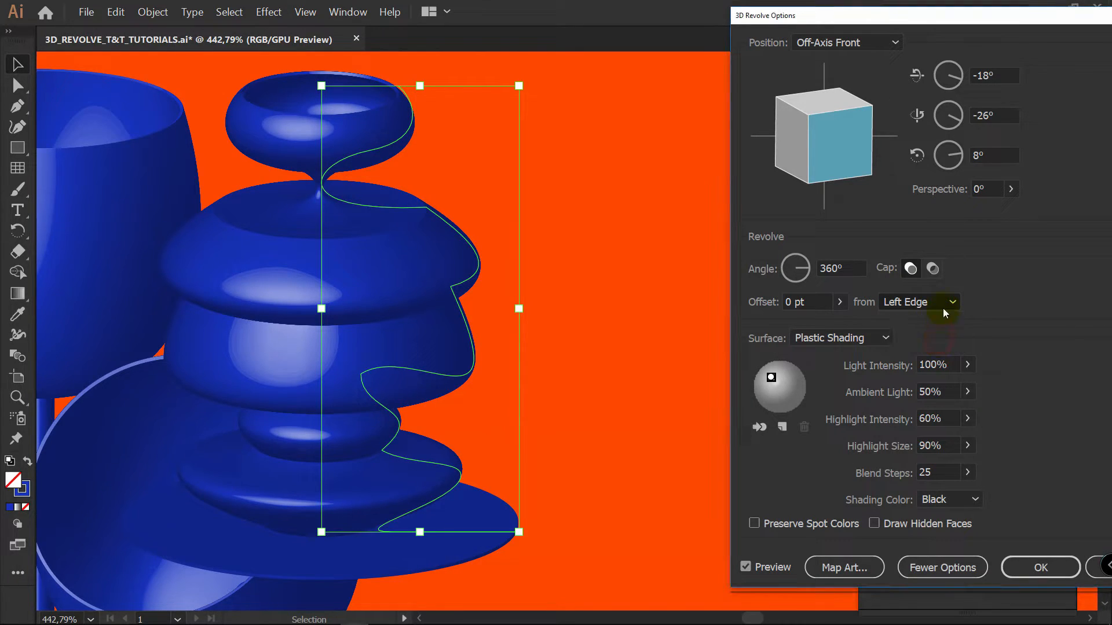
left_click(938, 302)
left_click(933, 322)
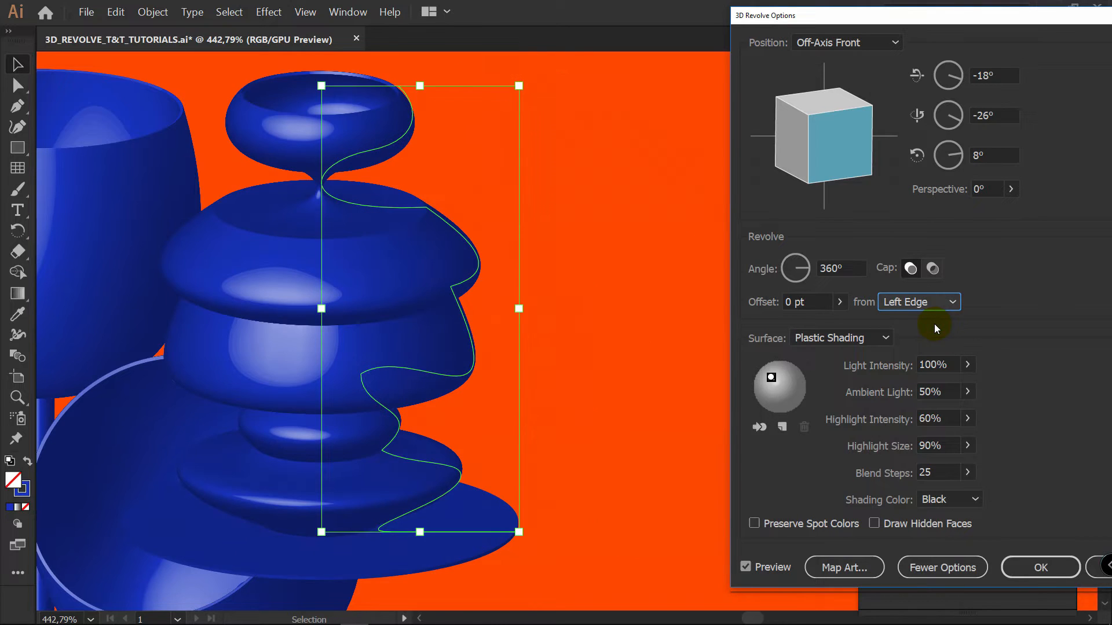
left_click(940, 303)
left_click(935, 332)
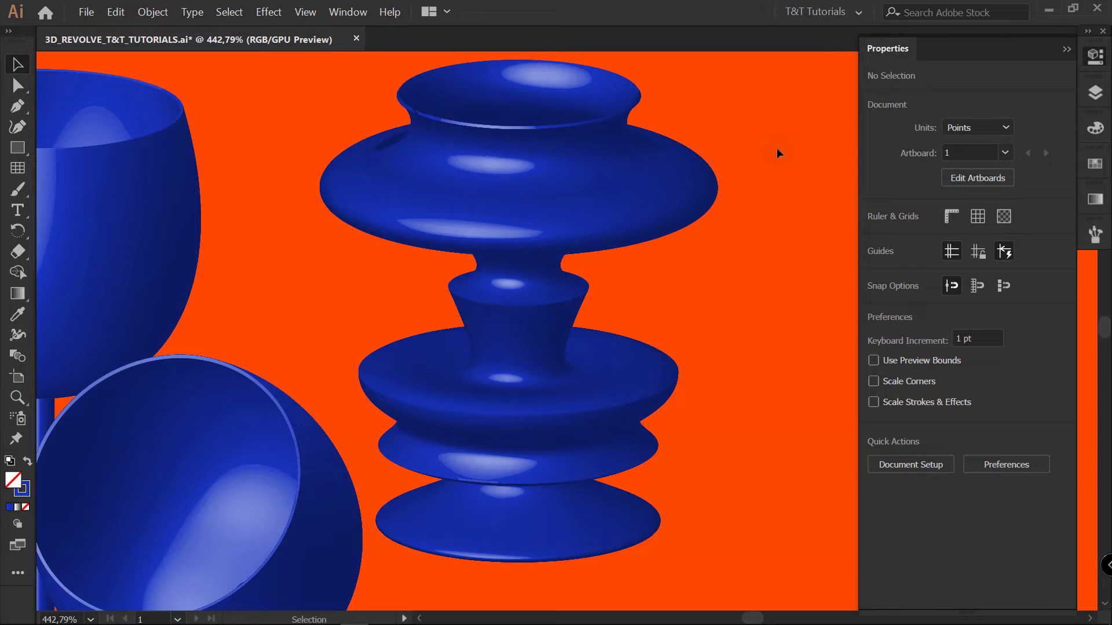
Step: Delete the vase and the tilted wine glass from the artwork
key("ctrl+a")
key("Delete")
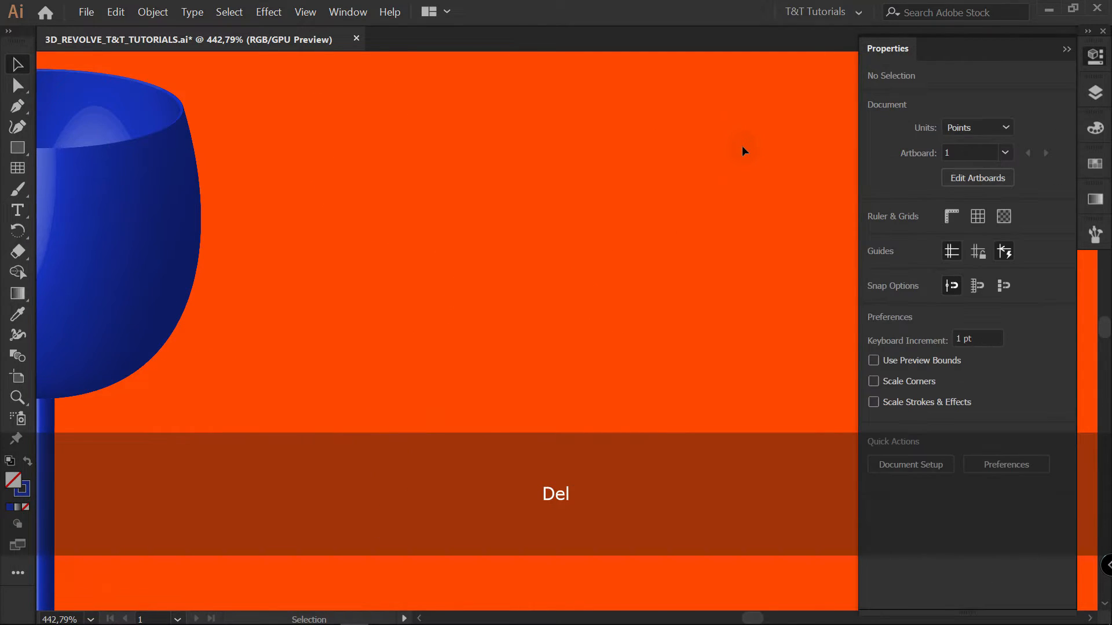
Step: Draw an open half-apple profile with the Pen tool and adjust its top and bottom handles into a rounded curve
key("p")
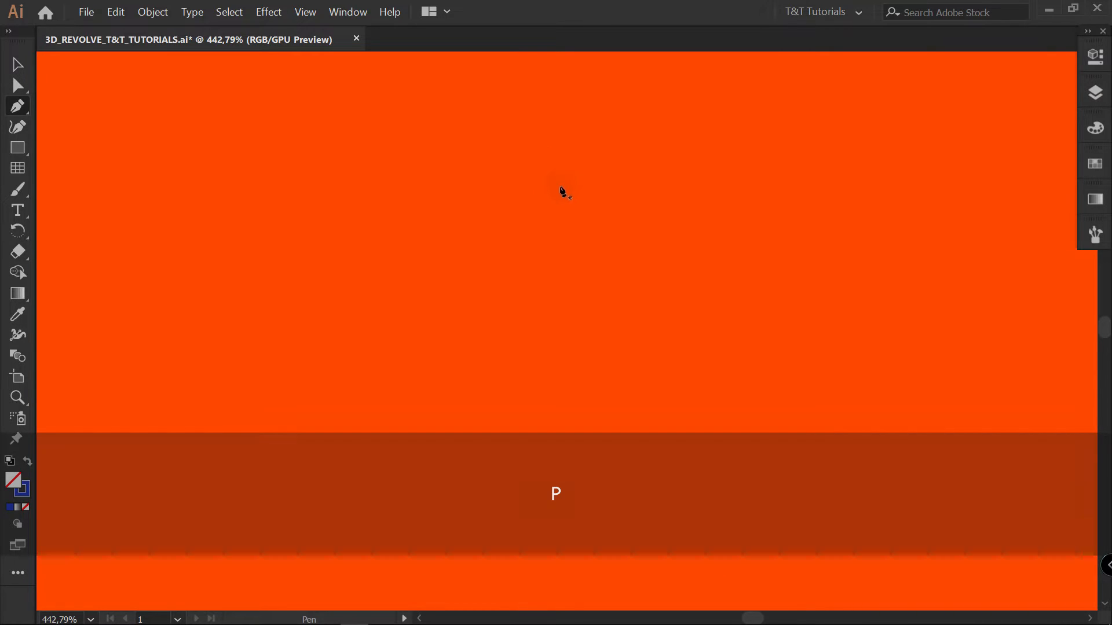
left_click_drag(514, 187, 497, 157)
left_click_drag(514, 443, 716, 444)
key("shift")
key("a")
left_click_drag(497, 157, 347, 95)
left_click_drag(314, 444, 333, 446)
left_click_drag(347, 95, 306, 104)
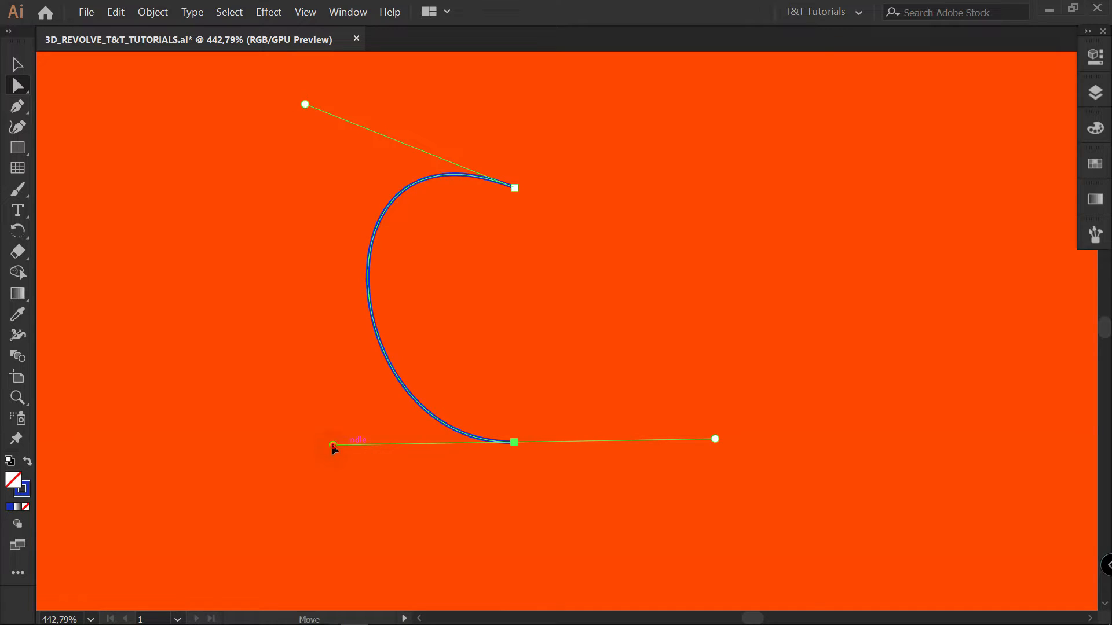
Step: Apply a 3D Revolve effect to the half-apple profile with preview on, revolving it from Right Edge
key("v")
left_click(269, 12)
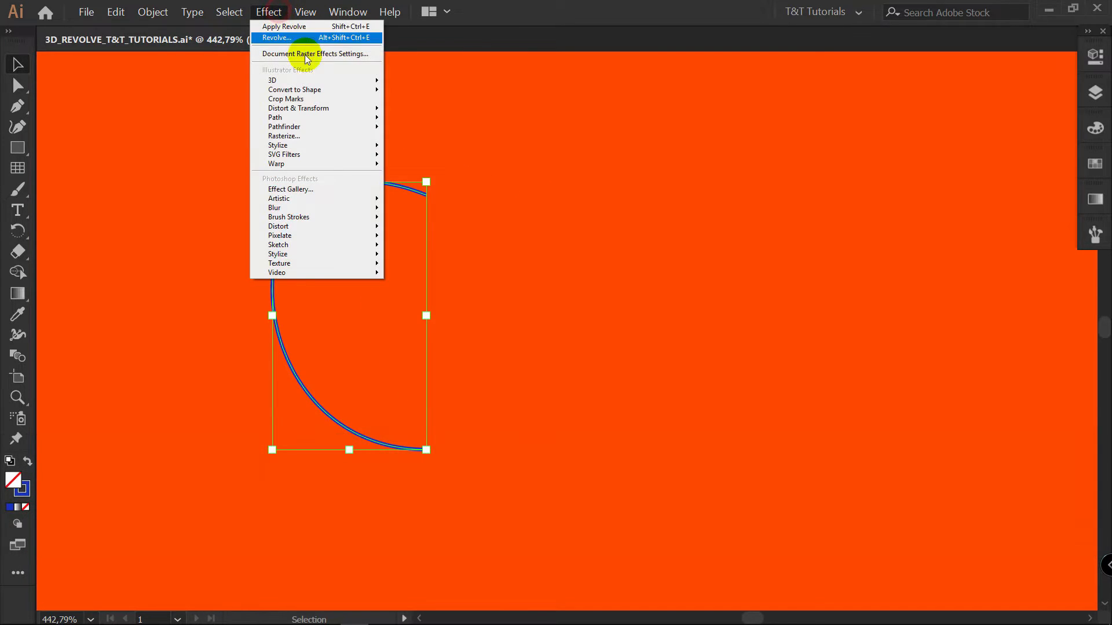
mouse_move(298, 80)
left_click(406, 95)
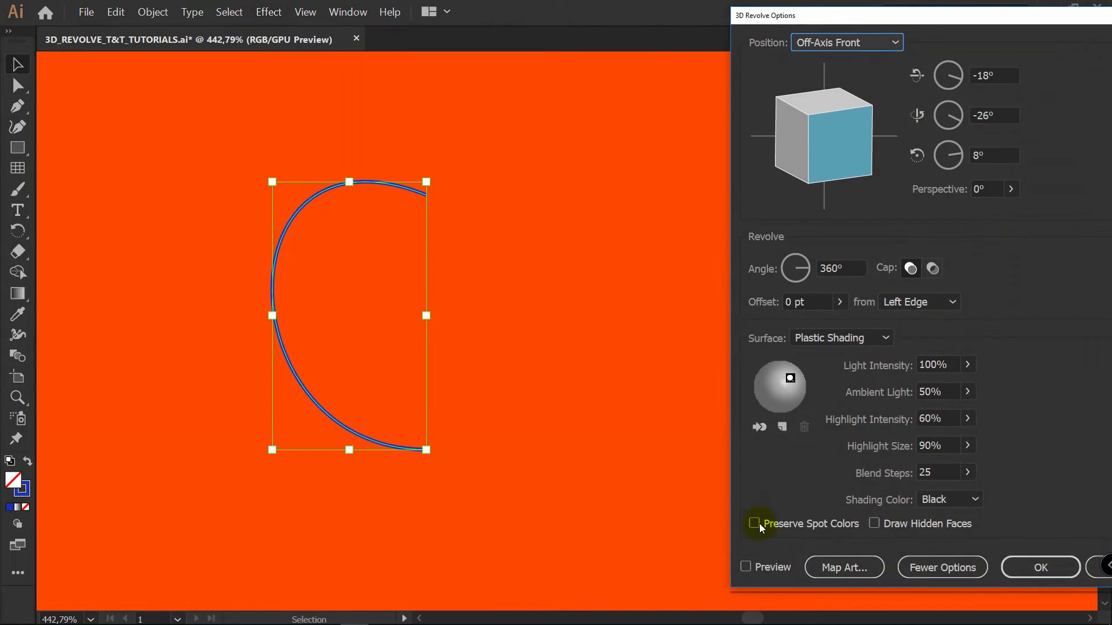
left_click(756, 570)
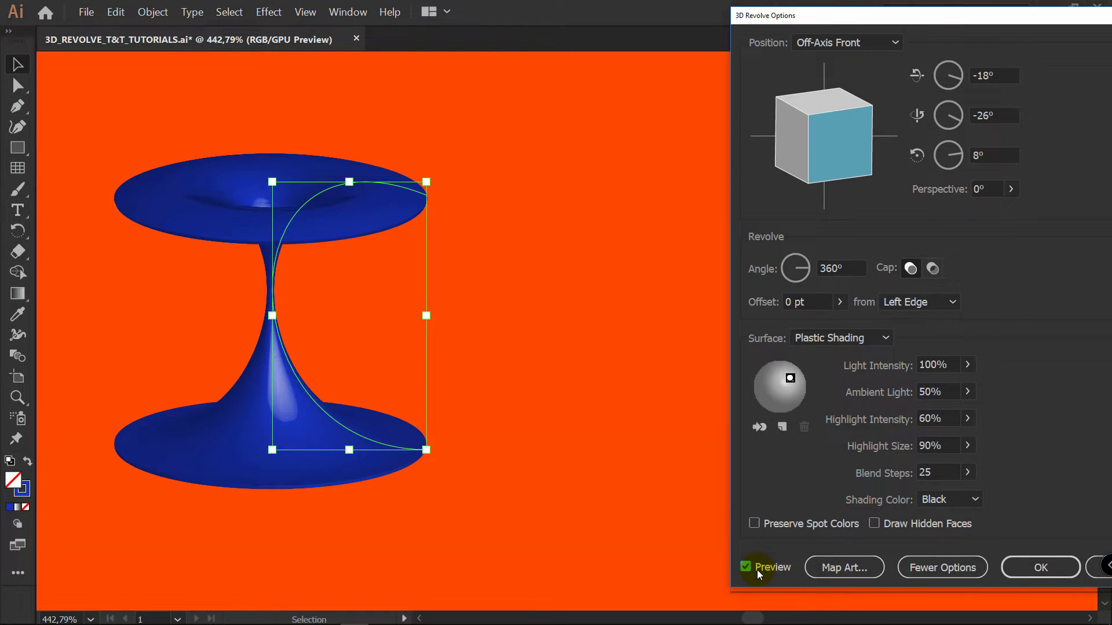
left_click(921, 300)
left_click(921, 339)
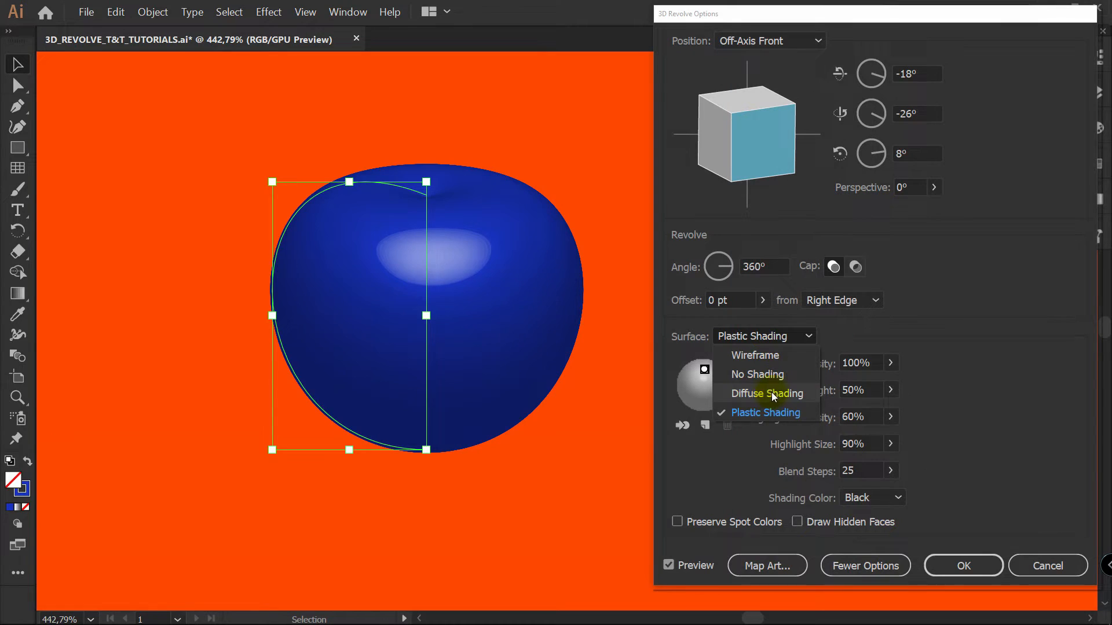
Step: Set the revolve surface to Diffuse Shading, move the light to the sphere's left side, add a second light near its top, and apply
left_click(771, 393)
left_click_drag(704, 369, 685, 385)
left_click(705, 428)
left_click(694, 367)
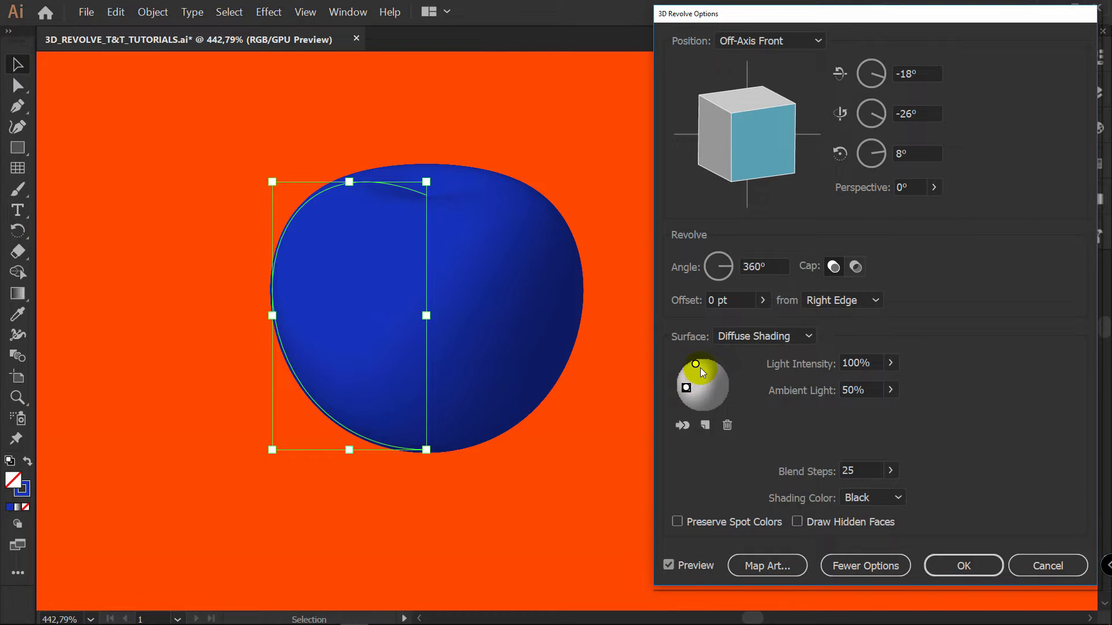
left_click(963, 566)
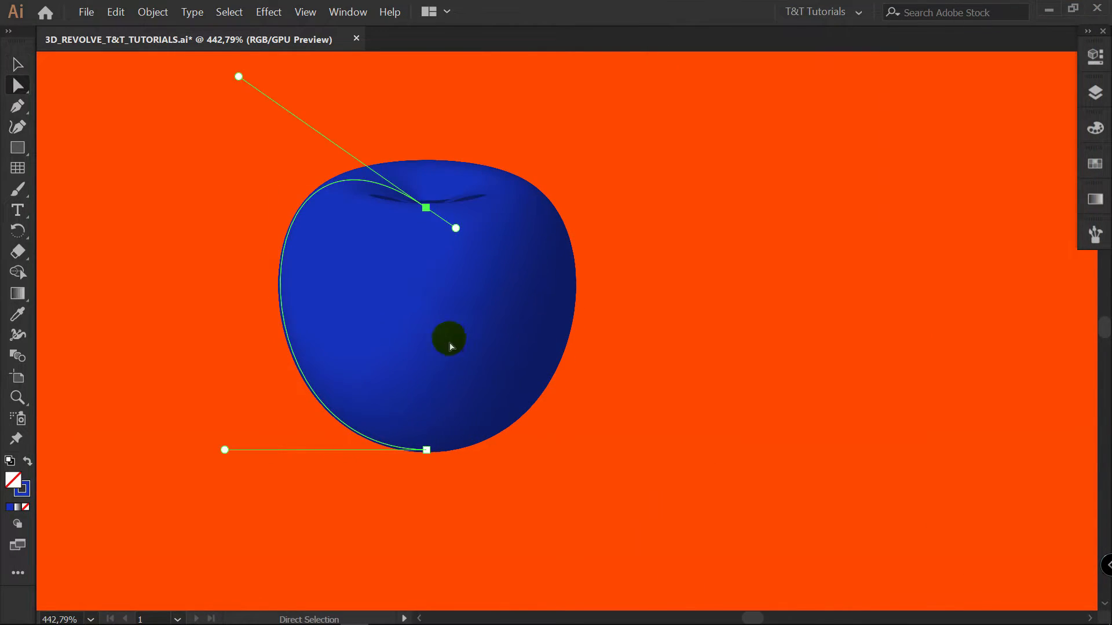
Step: Add an anchor point on the profile's upper-left curve and reshape the shoulder and top curve of the apple
key("p")
left_click(292, 236)
key("a")
left_click_drag(286, 242, 276, 246)
left_click(427, 209)
mouse_move(347, 153)
left_mouse_down()
mouse_move(365, 124)
mouse_move(359, 136)
left_mouse_up()
left_click_drag(290, 187, 283, 181)
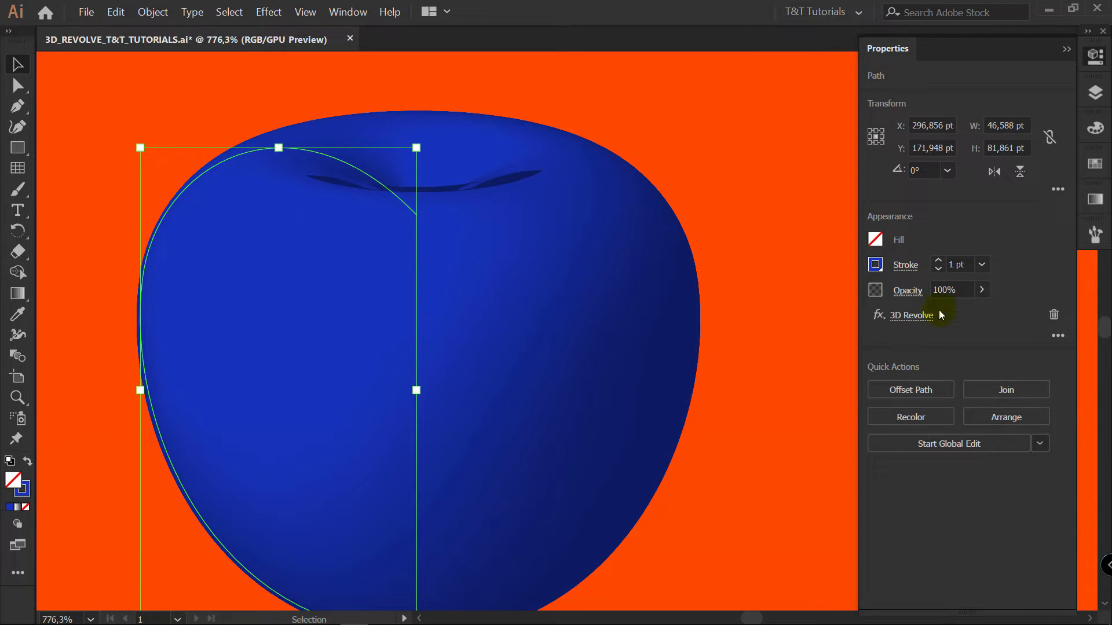
Step: Reopen the apple's 3D Revolve options, set the position to Front and tilt it to -17° about the X axis
left_click(923, 316)
left_click(934, 187)
mouse_move(866, 209)
left_mouse_down()
mouse_move(877, 211)
mouse_move(867, 207)
left_mouse_up()
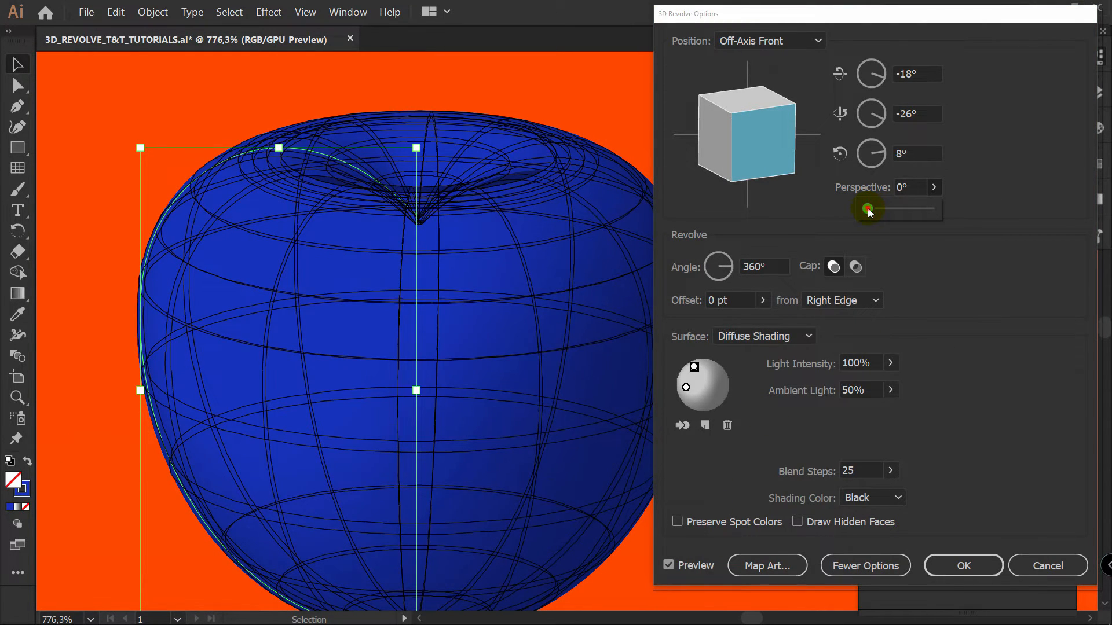
left_click(803, 39)
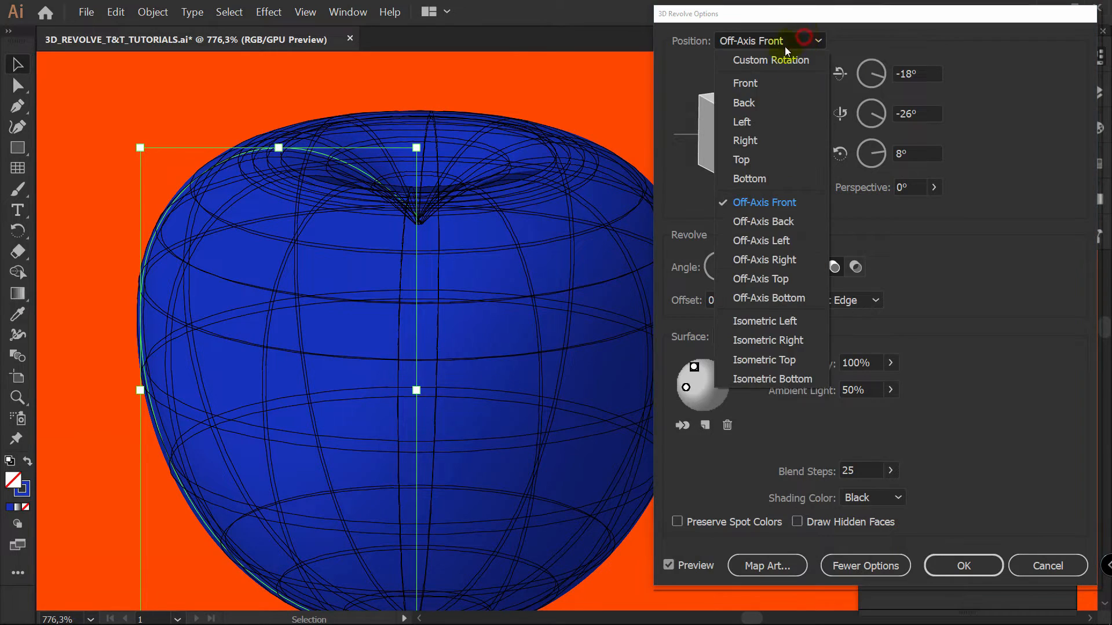
left_click(748, 82)
mouse_move(759, 109)
left_mouse_down()
mouse_move(752, 102)
mouse_move(766, 113)
left_mouse_up()
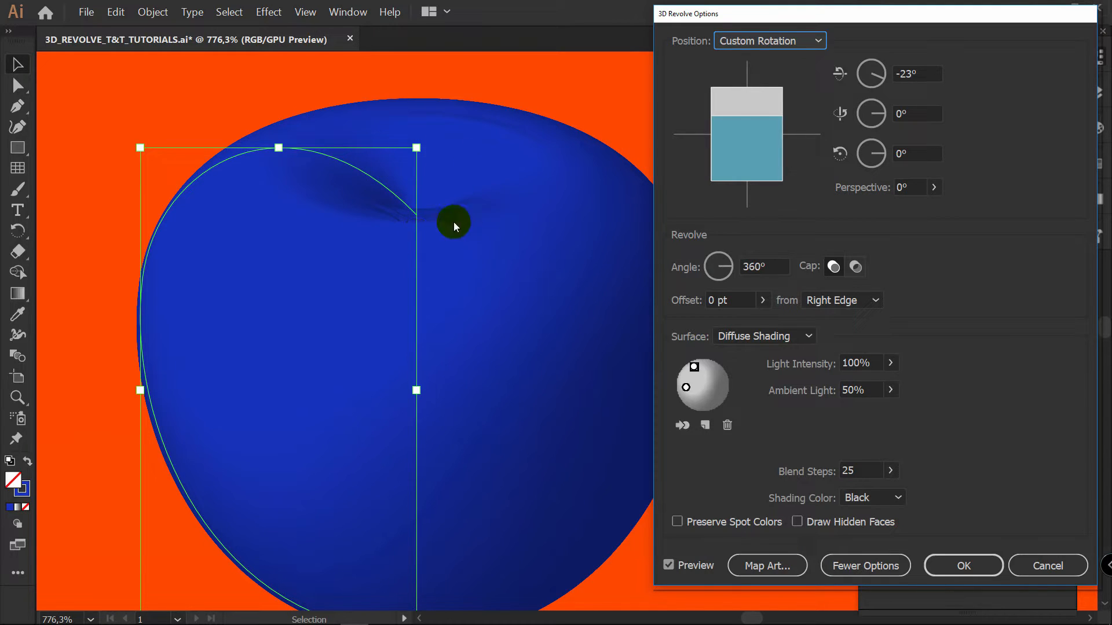
left_click_drag(740, 116, 742, 109)
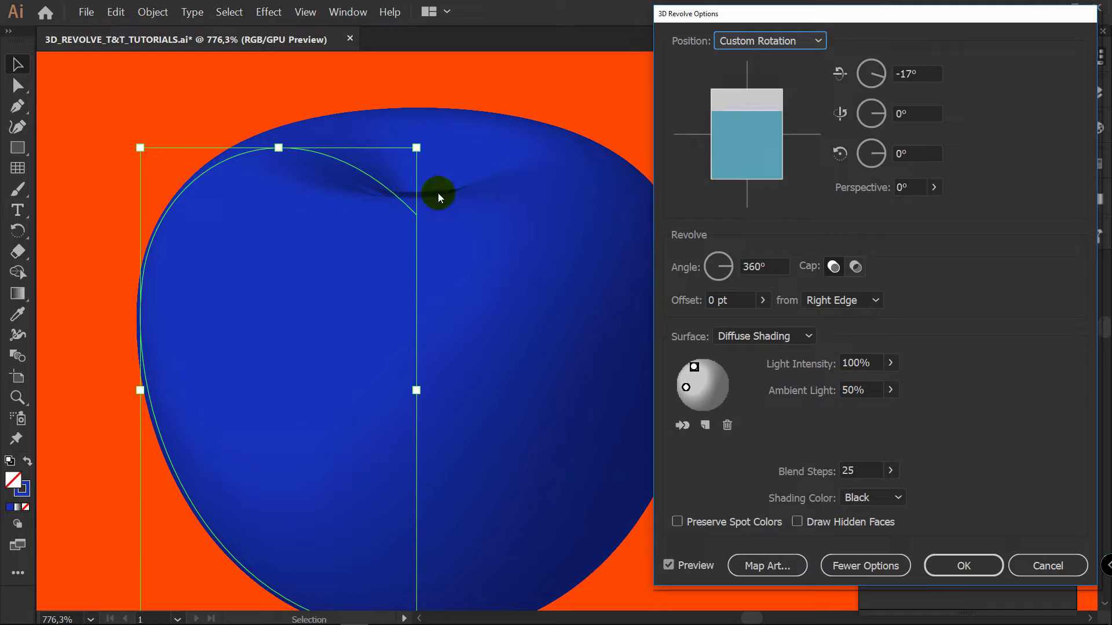
Step: Set the revolve perspective to 6° and compare Plastic Shading with Diffuse Shading, ending on Diffuse Shading
left_click(932, 187)
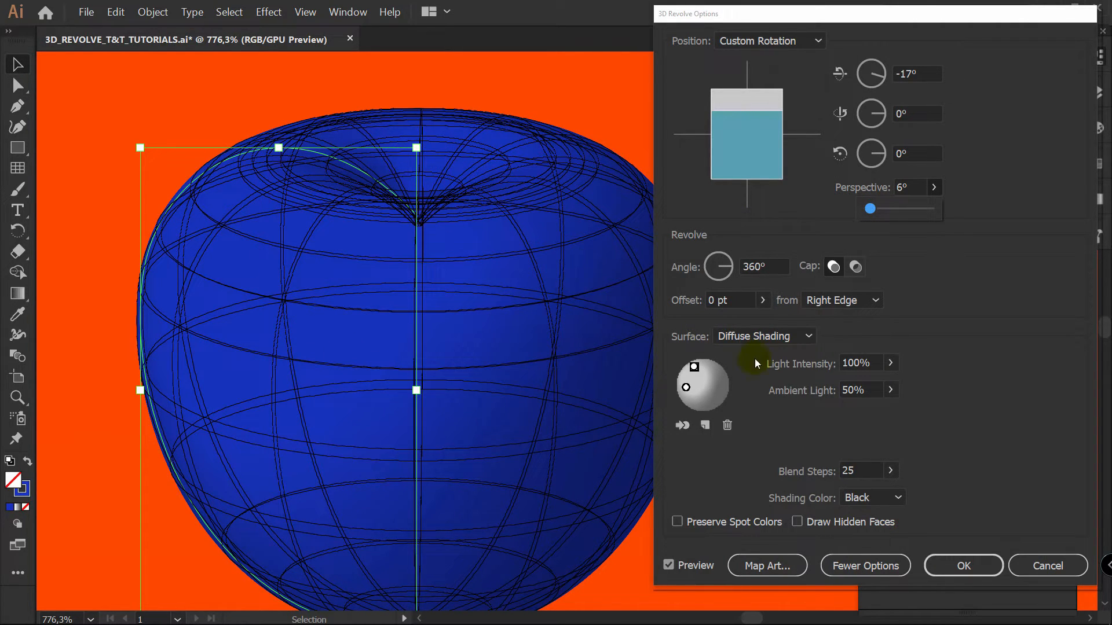
left_click(784, 335)
left_click(772, 412)
left_click(790, 337)
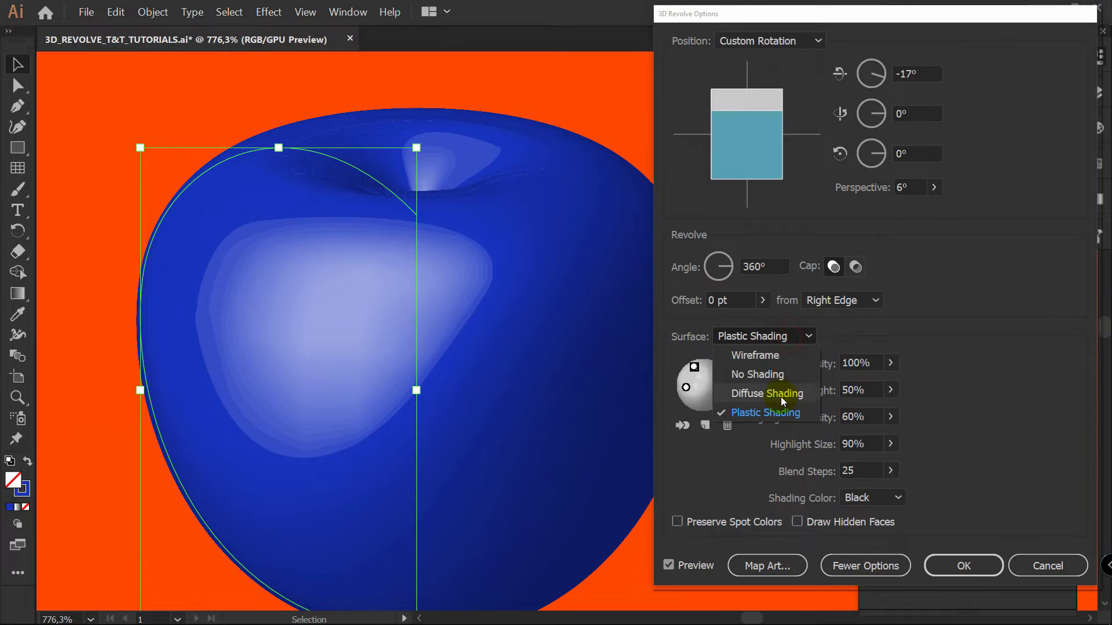
left_click(781, 393)
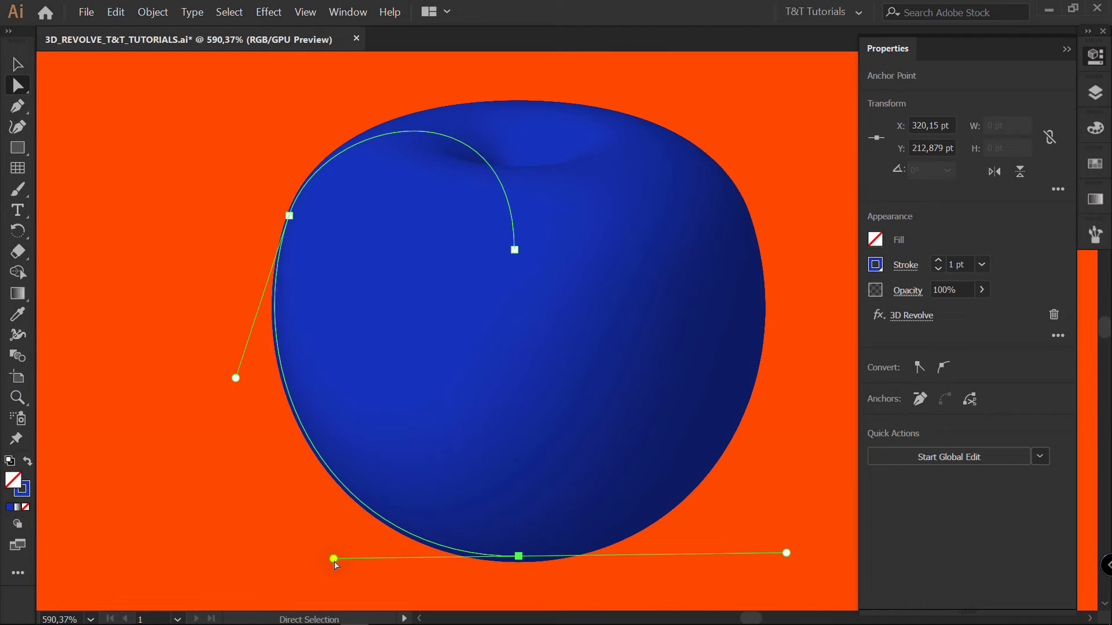
Step: Refine the curve at the apple profile's bottom anchor, and deselect the apple
mouse_move(332, 561)
left_mouse_down()
mouse_move(365, 556)
mouse_move(350, 557)
left_mouse_up()
left_click(149, 409)
left_click(519, 557)
left_click(272, 481)
key("space")
left_click_drag(762, 194, 728, 158)
key("z")
left_click_drag(610, 165, 584, 142)
key("v")
key("z")
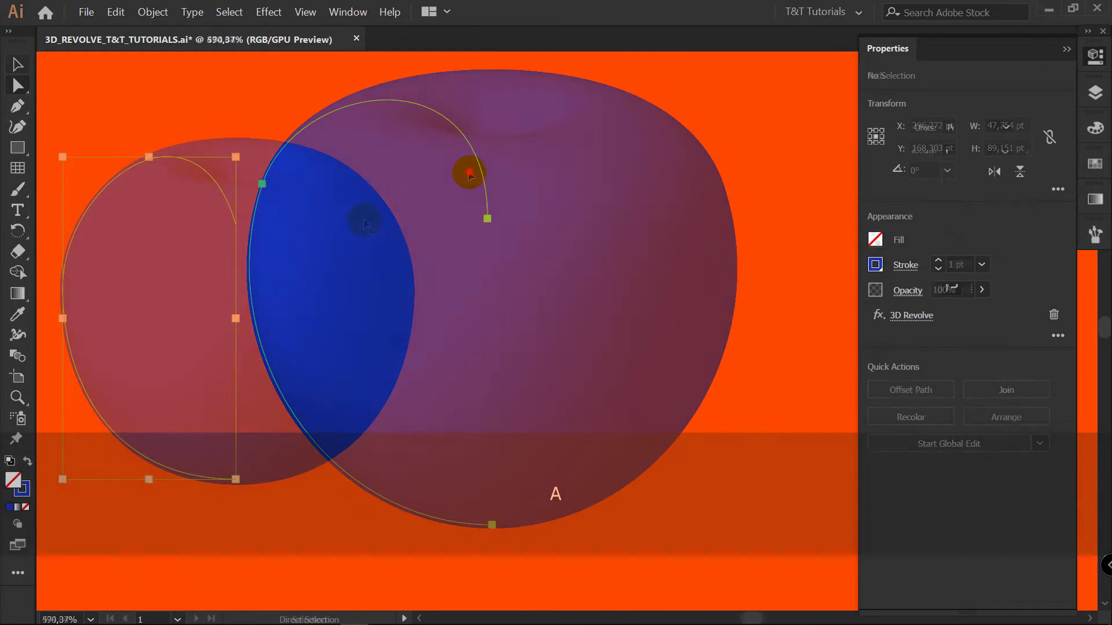
left_click(491, 179)
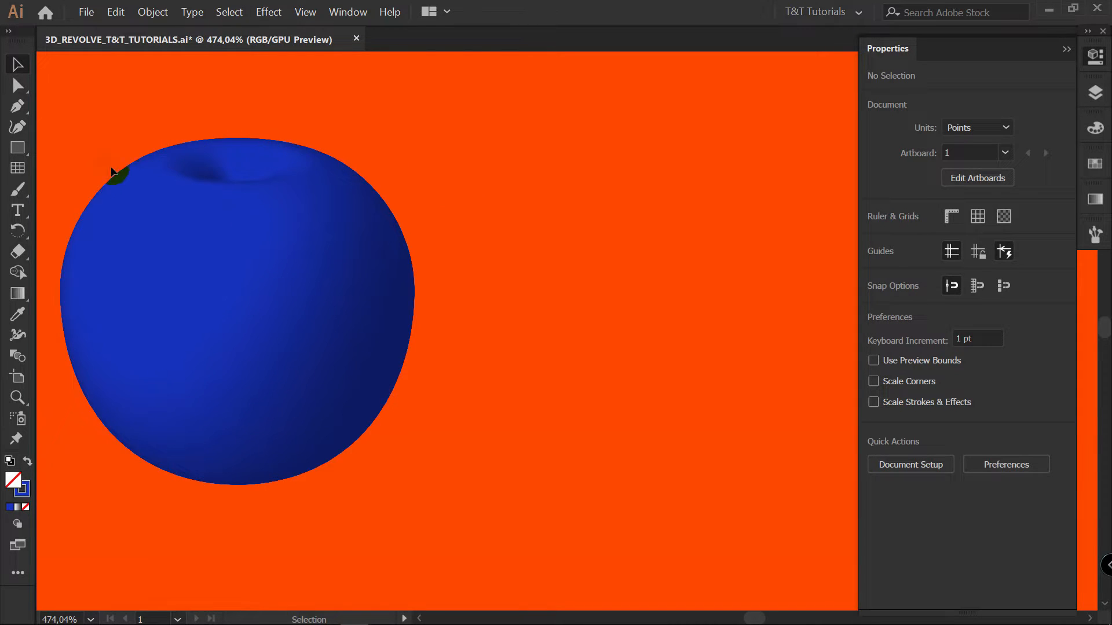
Step: Draw a blue-filled circle without stroke, about 89.5 pt in diameter, beside the apple
key("l")
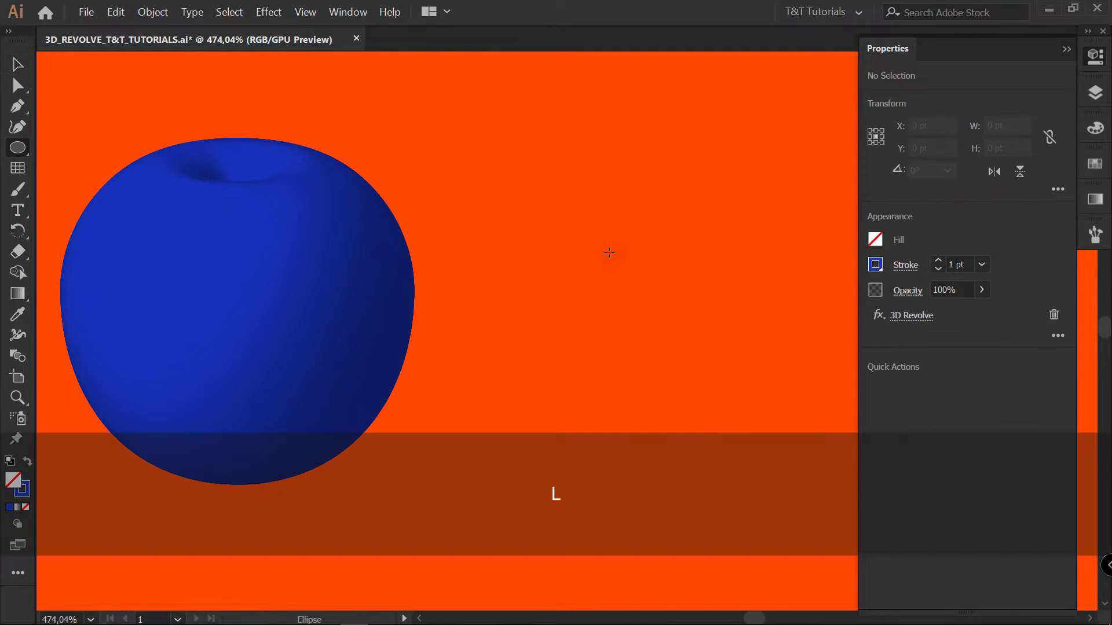
left_click(26, 461)
left_click_drag(494, 161, 817, 487)
key("space")
left_click_drag(734, 392, 589, 283)
key("v")
key("space")
left_click_drag(729, 171, 737, 241)
Step: Draw a rectangle about 125.5 pt high over the circle's right half and remove both with the Shape Builder, leaving the left half-circle
key("m")
left_click_drag(804, 86, 535, 540)
key("v")
left_click_drag(346, 249, 700, 360)
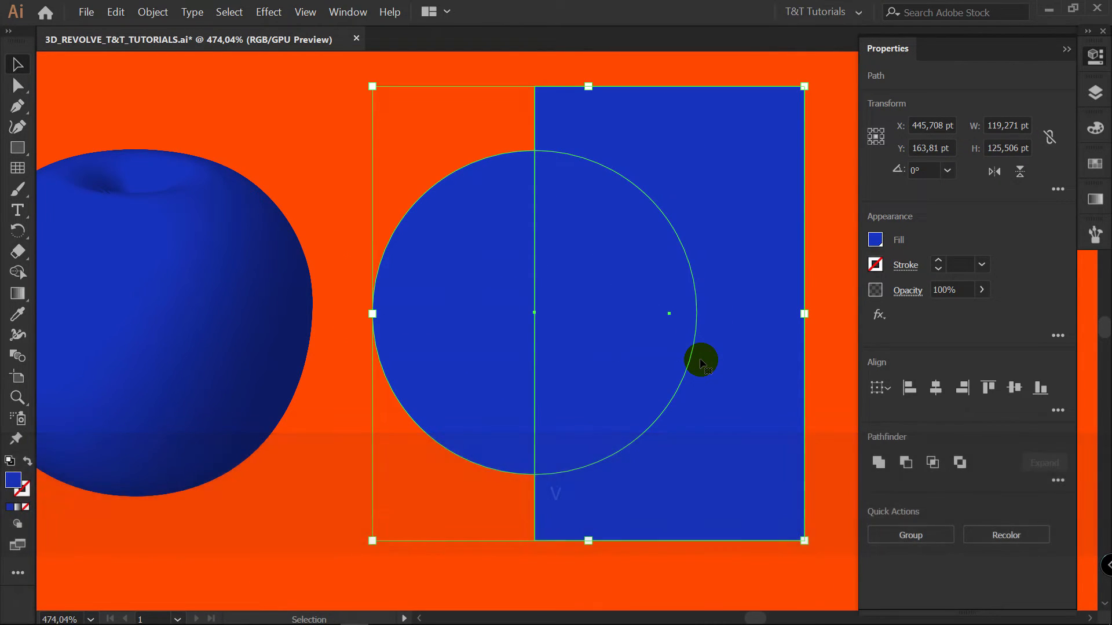
key("shift+m")
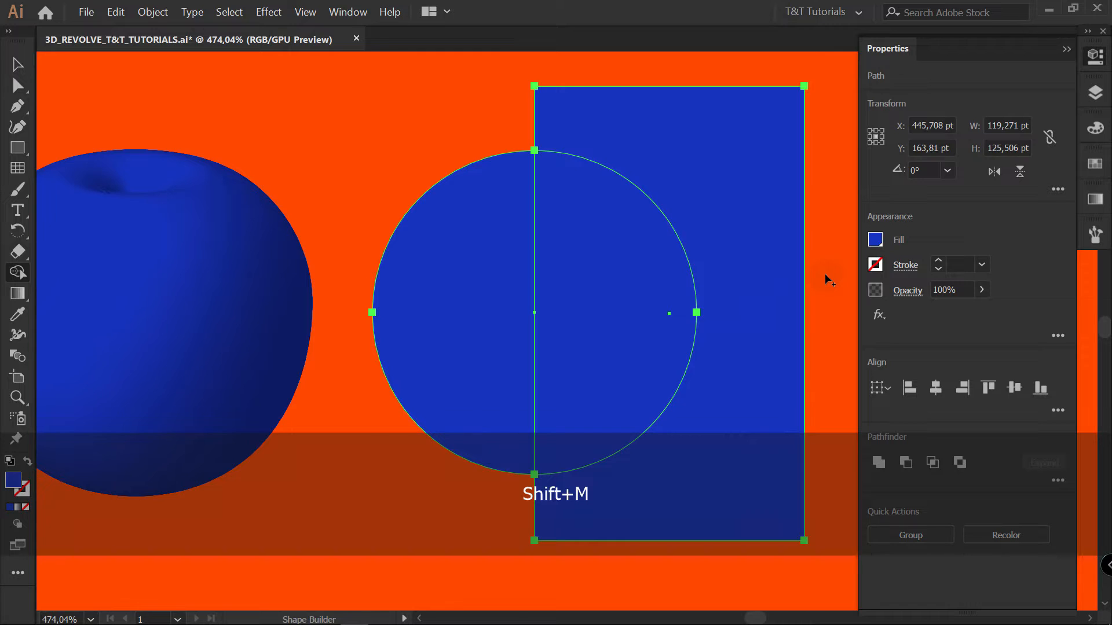
left_click_drag(651, 285, 635, 288)
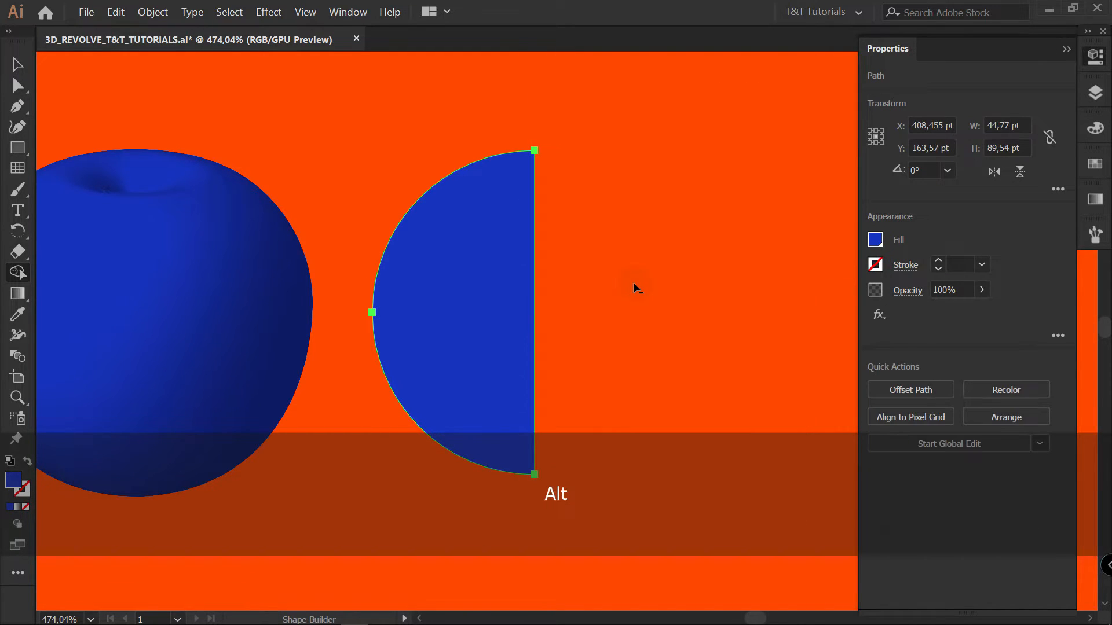
Step: Lower the half-circle's top corner anchor and raise the left anchor's upper handle to form a half-apple shape
key("a")
left_click_drag(534, 150, 534, 176)
left_click_drag(445, 175, 436, 127)
left_click(547, 307)
key("v")
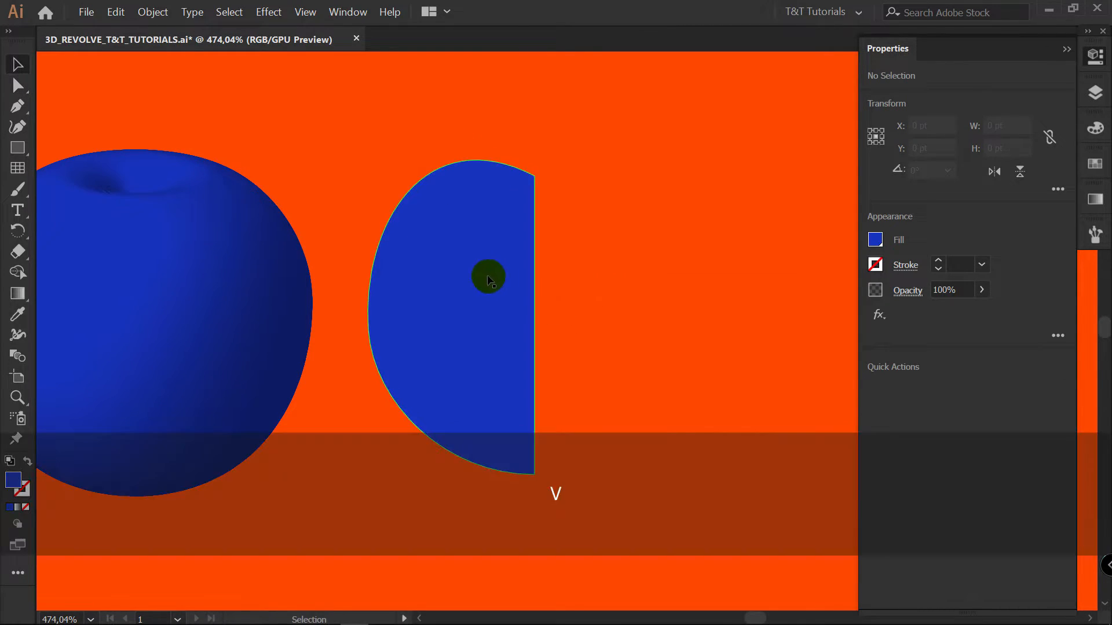
Step: Apply a 3D Revolve effect to the filled half-apple shape with preview on, revolving it from Right Edge
left_click(494, 276)
left_click(268, 11)
mouse_move(266, 79)
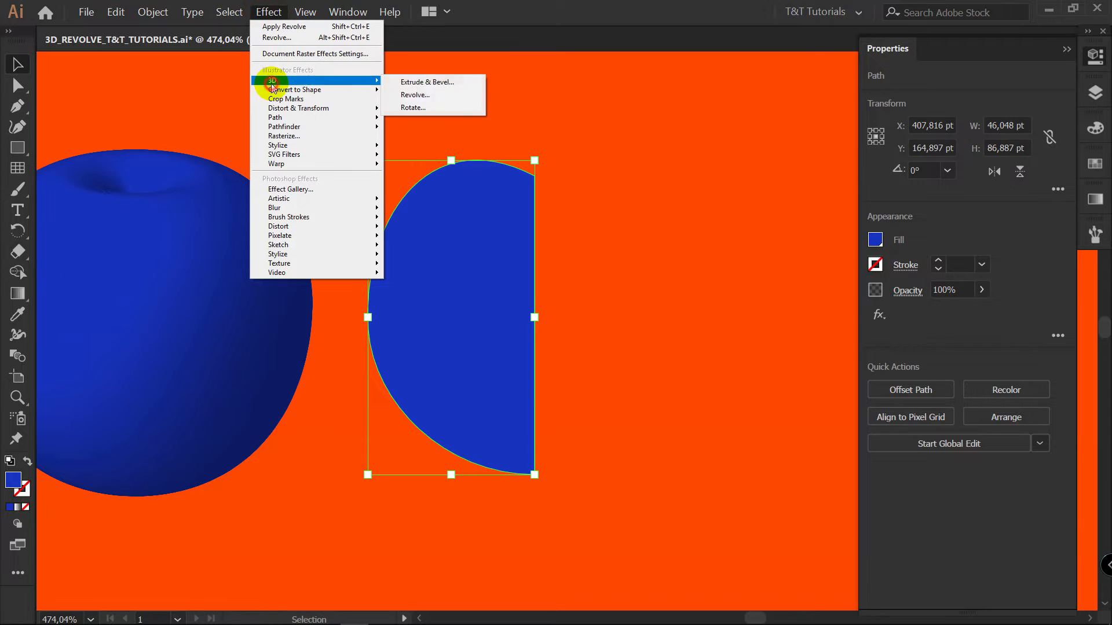
left_click(426, 93)
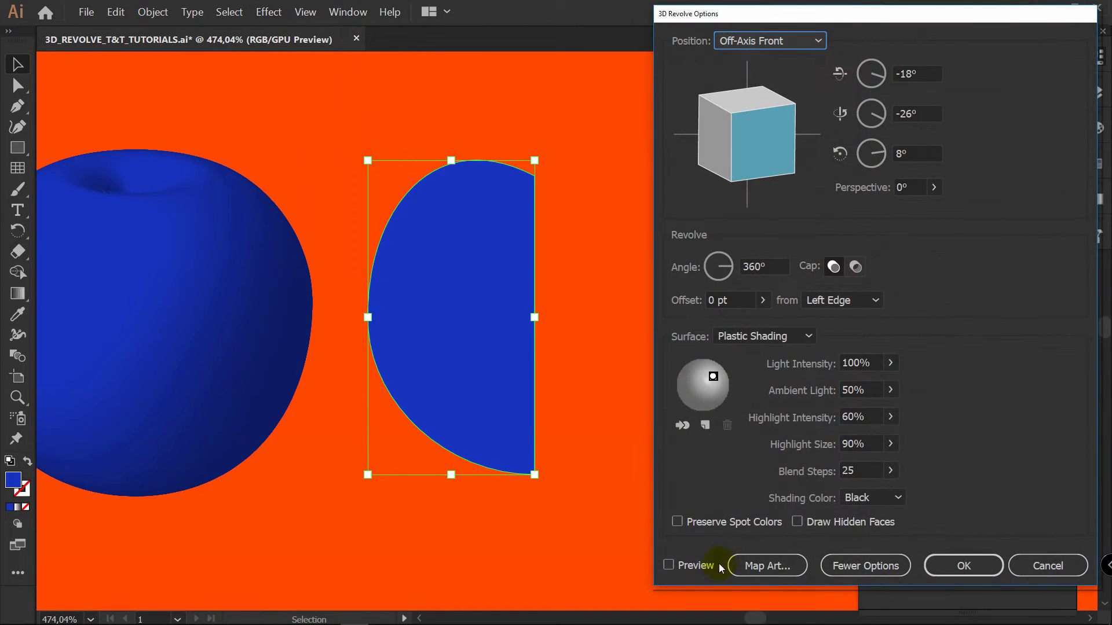
left_click(668, 566)
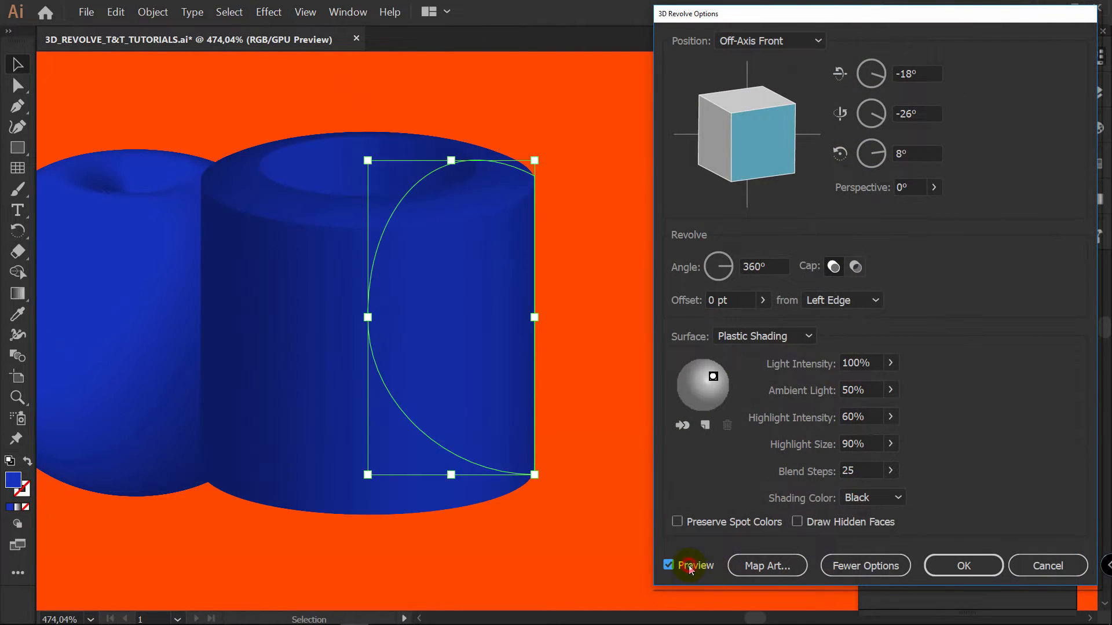
left_click(861, 315)
left_click(849, 342)
Step: Light the Diffuse Shading surface with two lights, one near the sphere's top and one on its left side
left_click(705, 425)
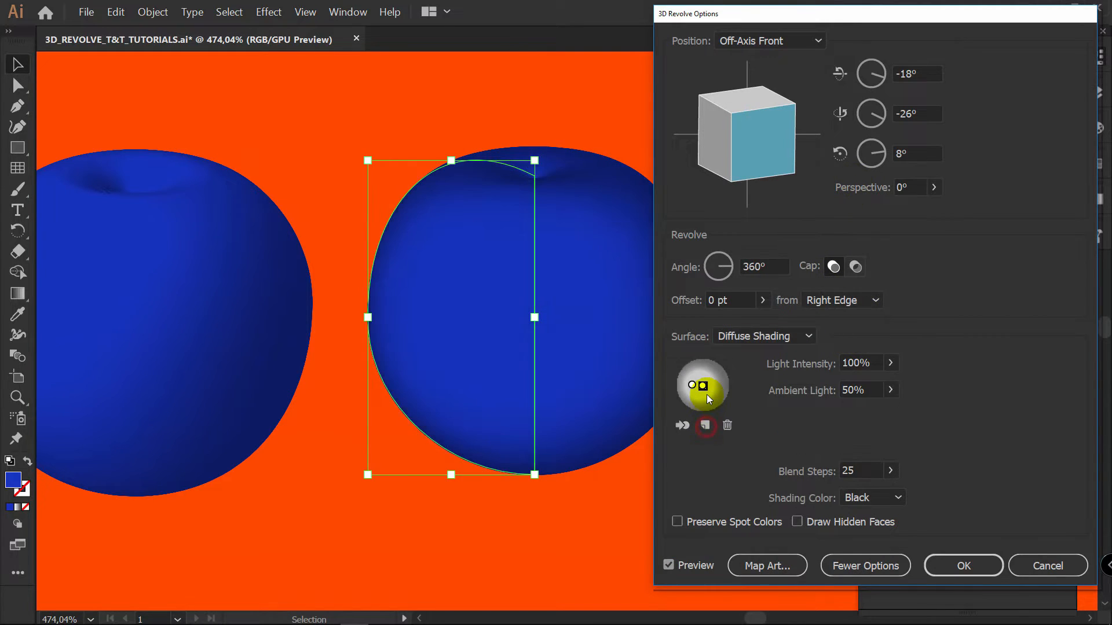
left_click_drag(703, 385, 698, 367)
left_click_drag(691, 387, 687, 385)
Step: Set the second apple's position to Front, tilt it to -17° about the X axis, and apply the effect
left_click(770, 41)
left_click(752, 82)
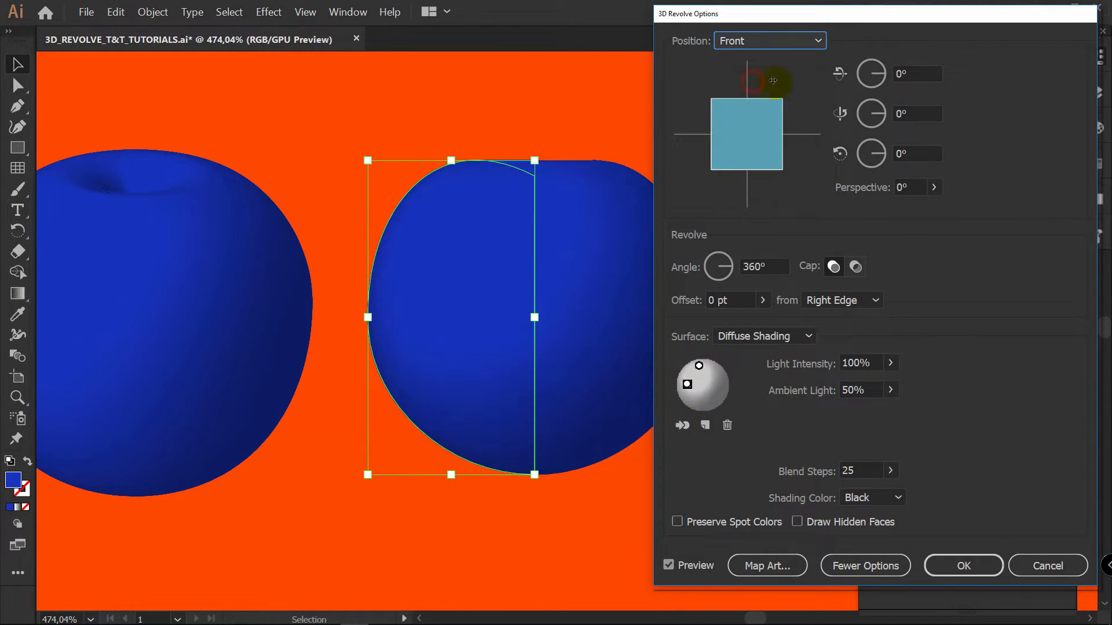
mouse_move(791, 96)
left_mouse_down()
mouse_move(770, 99)
mouse_move(771, 109)
left_mouse_up()
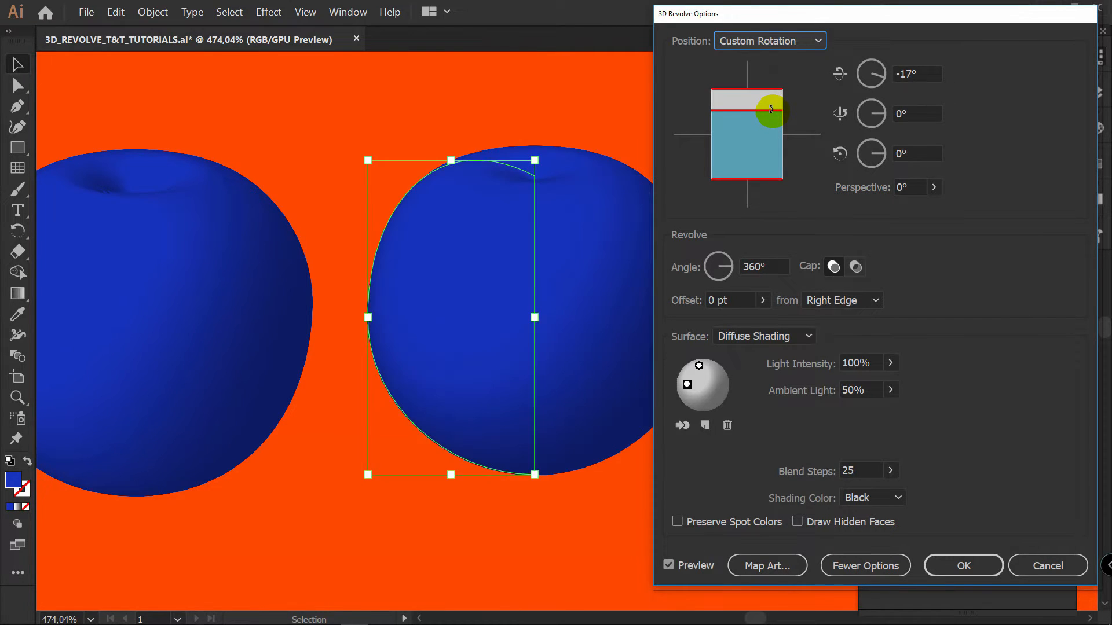
left_click(970, 570)
Step: Lower the second apple profile's top anchor and angle its handle up and outward to deepen the dimple
key("a")
key("ctrl+space")
left_click_drag(472, 161, 545, 162)
left_click(755, 77)
key("z")
left_click_drag(678, 162, 578, 157)
key("a")
left_click(578, 166)
left_click_drag(523, 79, 459, 87)
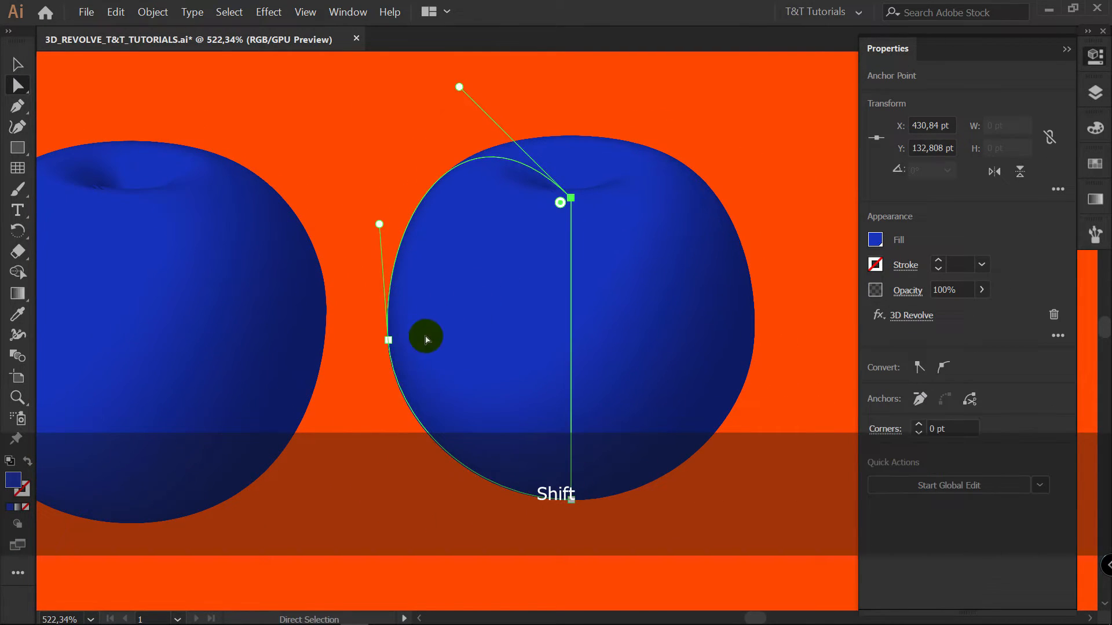
Step: Reposition the left anchor of the second apple's profile and straighten its handles to smooth the side curve
left_click_drag(242, 243, 337, 202)
left_click_drag(539, 187, 439, 255)
key("a")
left_click(384, 369)
left_click_drag(384, 369, 380, 353)
left_click_drag(372, 238, 380, 227)
mouse_move(381, 354)
left_mouse_down()
mouse_move(369, 357)
mouse_move(385, 359)
left_mouse_up()
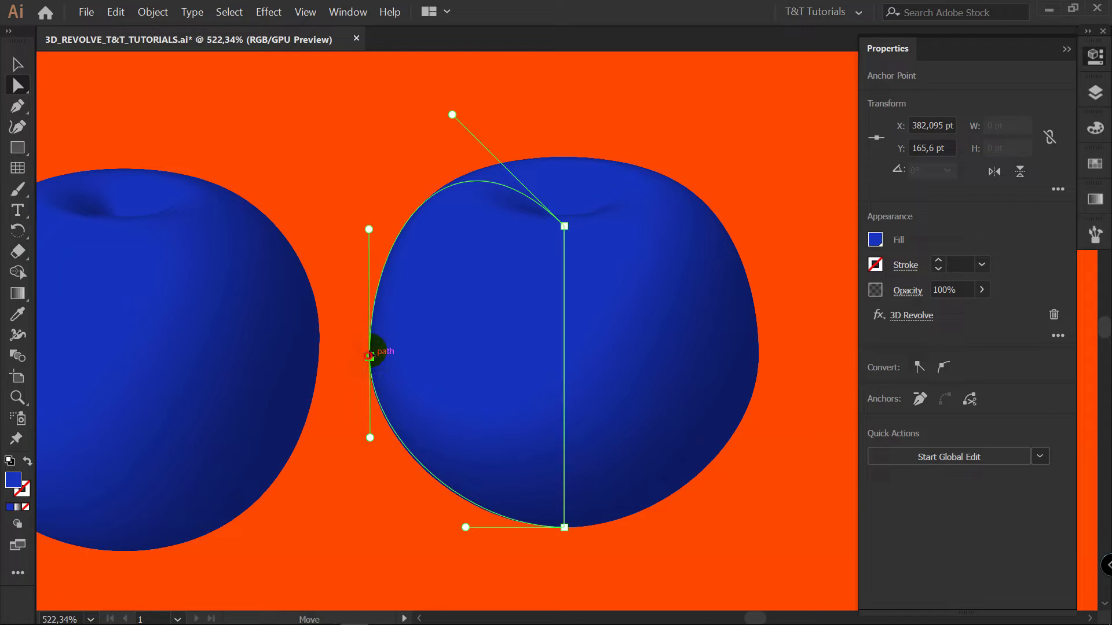
Step: Move the second apple slightly closer to the first one and deselect it
key("v")
left_click_drag(644, 248, 635, 264)
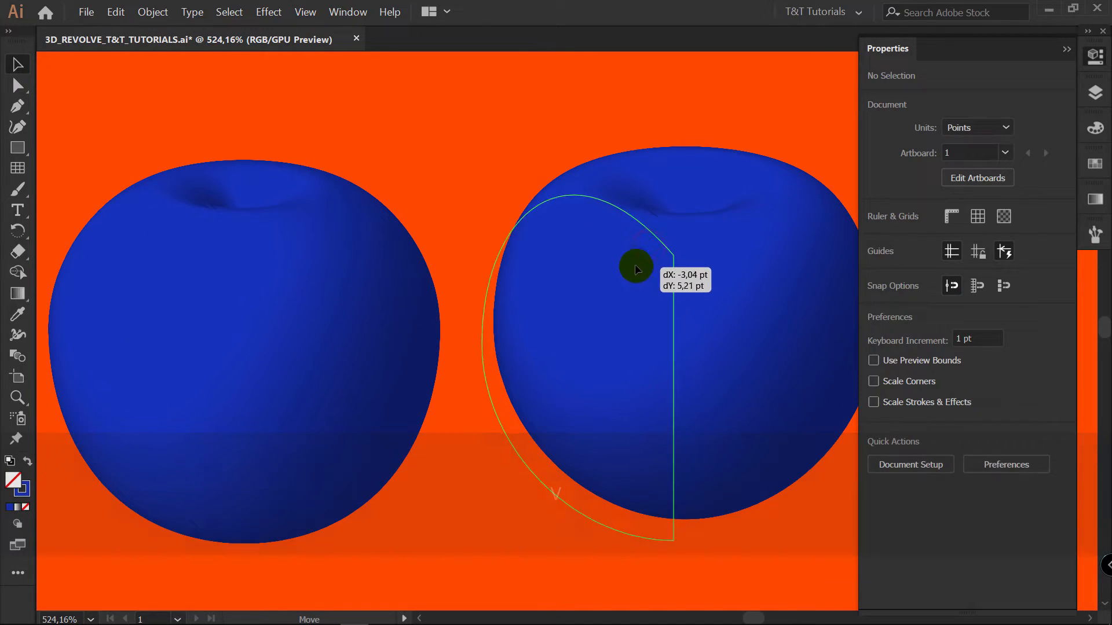
left_click(482, 106)
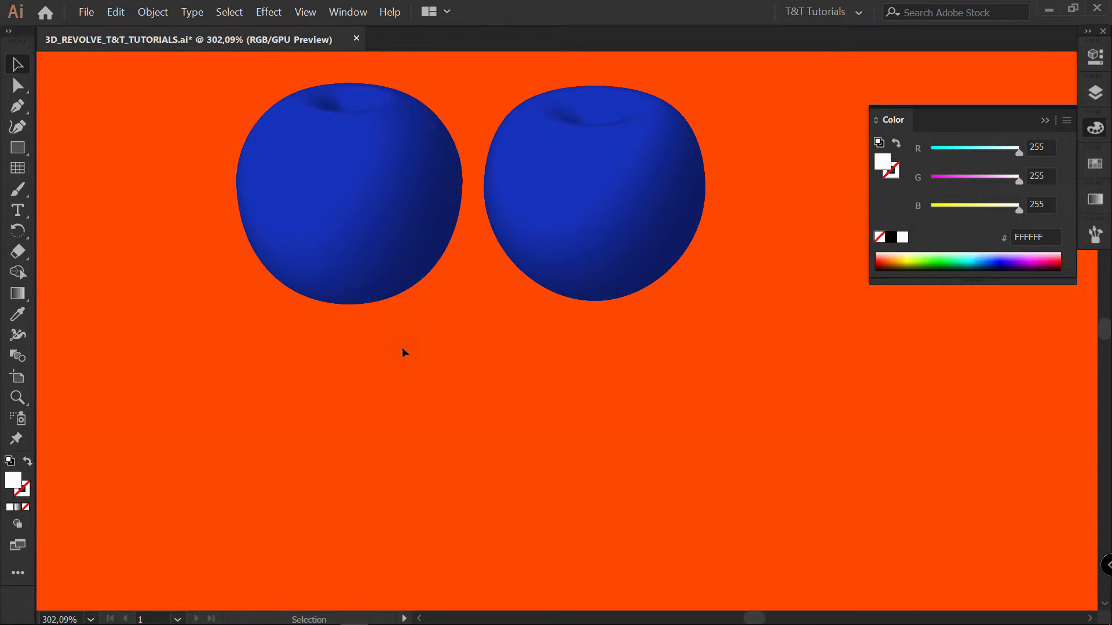
Step: Draw a wide white rectangle without stroke below the two apples, and bring up the colour swatches with the blue fill active
key("m")
left_click_drag(206, 327, 730, 589)
key("space")
left_click_drag(717, 553, 686, 442)
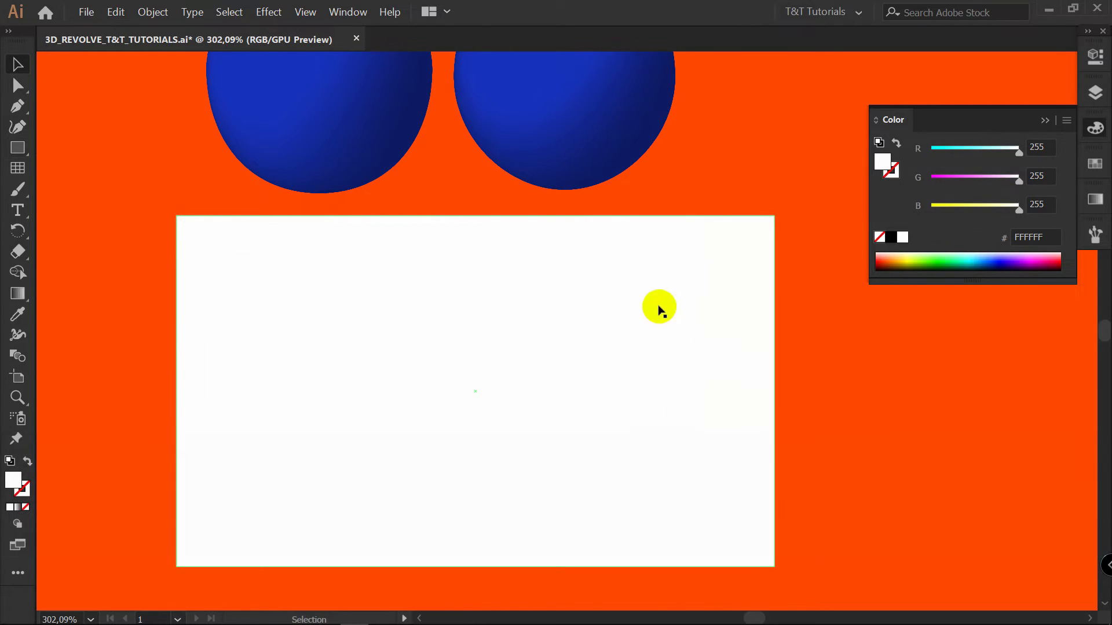
left_click(1095, 163)
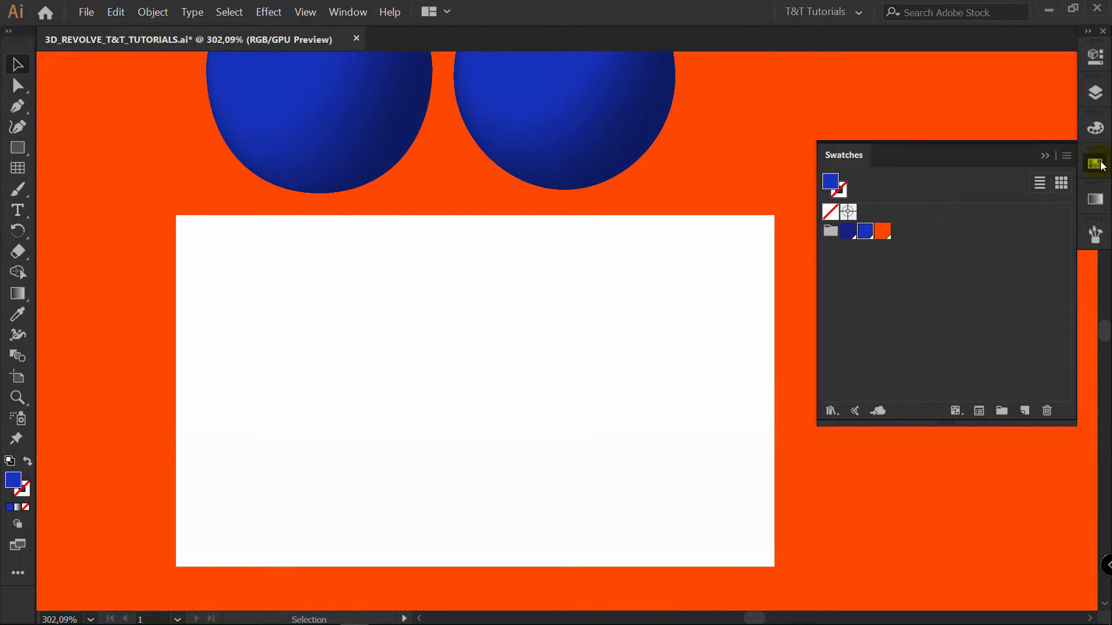
Step: Draw a narrow full-height blue stripe along the white rectangle's left edge and duplicate it across into nine evenly spaced stripes
key("m")
left_click_drag(176, 215, 212, 566)
key("v")
left_click_drag(200, 333, 267, 330)
key("ctrl+d")
key("ctrl+d")
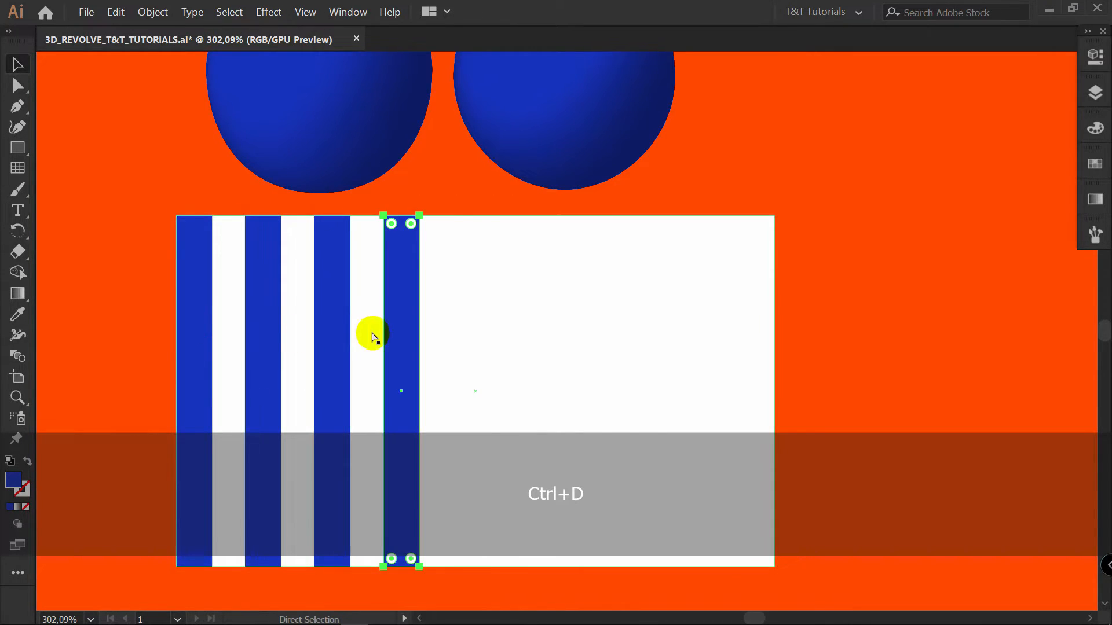
key("ctrl+d")
key("ctrl+d")
key("ctrl+d")
key("ctrl+d")
key("ctrl+d")
Step: Narrow the white rectangle to the left edge of the last blue stripe and delete that stripe
key("z")
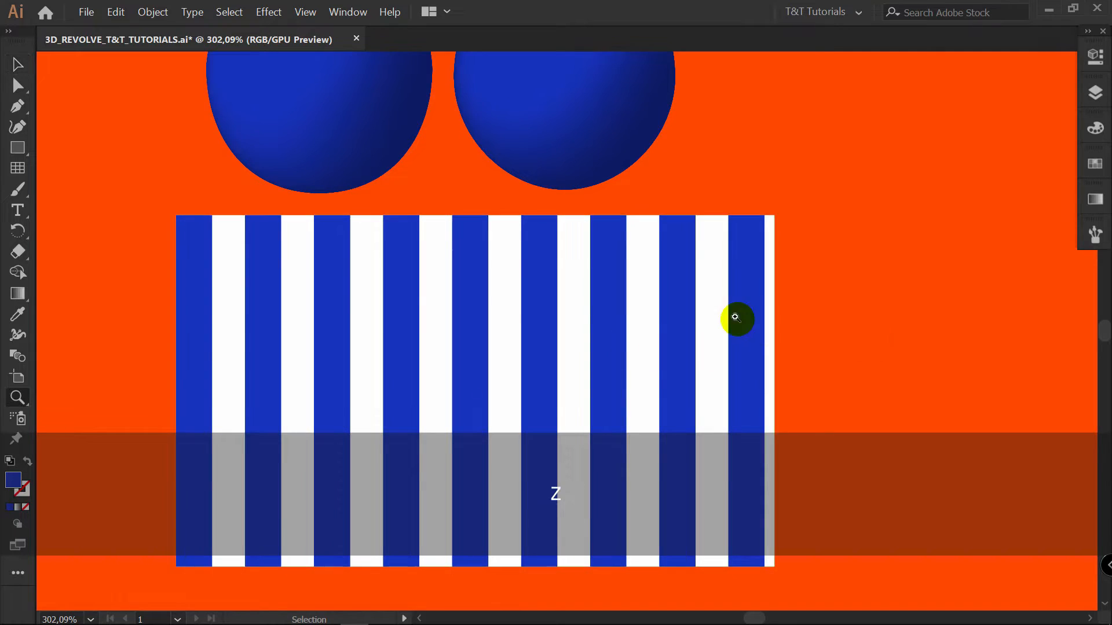
left_click(752, 319)
key("v")
left_click(790, 310)
left_click_drag(789, 311, 845, 241)
key("v")
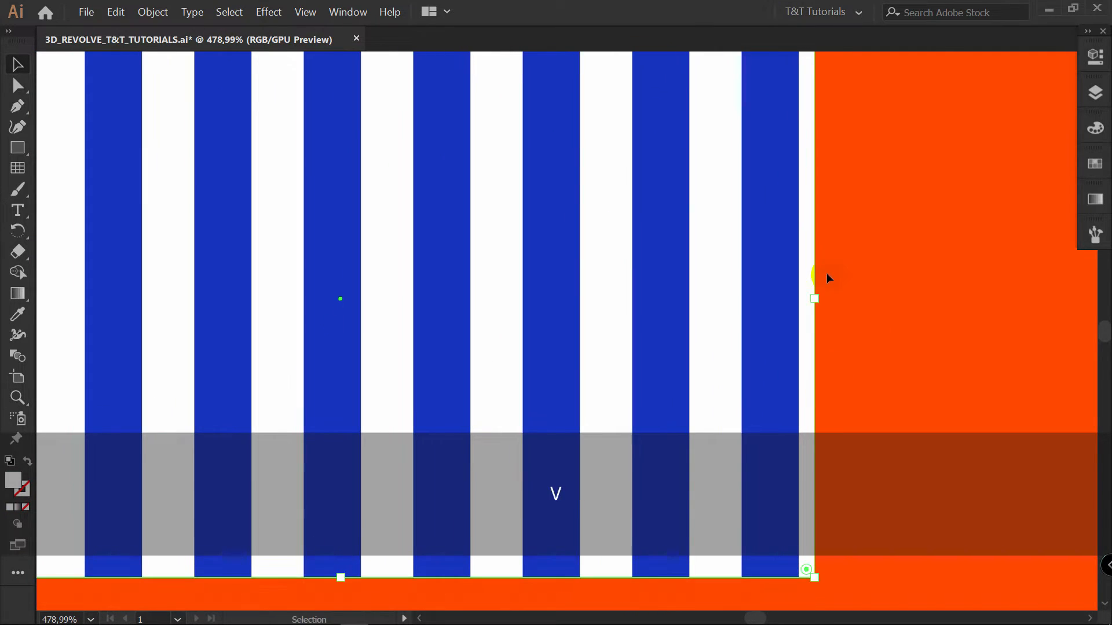
left_click_drag(813, 297, 742, 299)
key("v")
left_click_drag(870, 141, 861, 216)
left_click(753, 270)
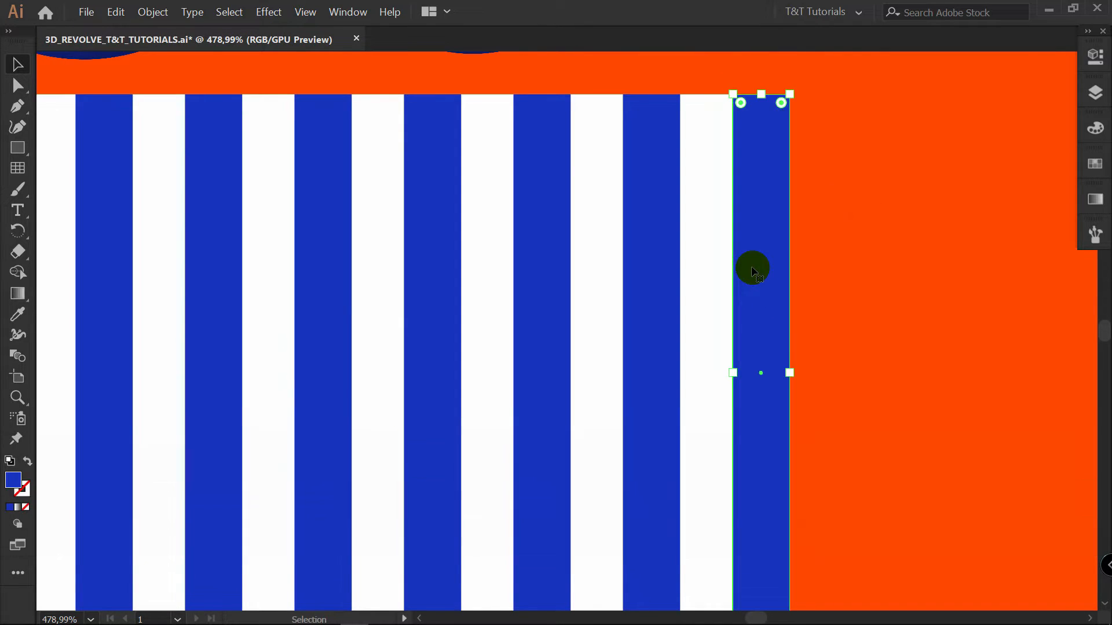
key("Delete")
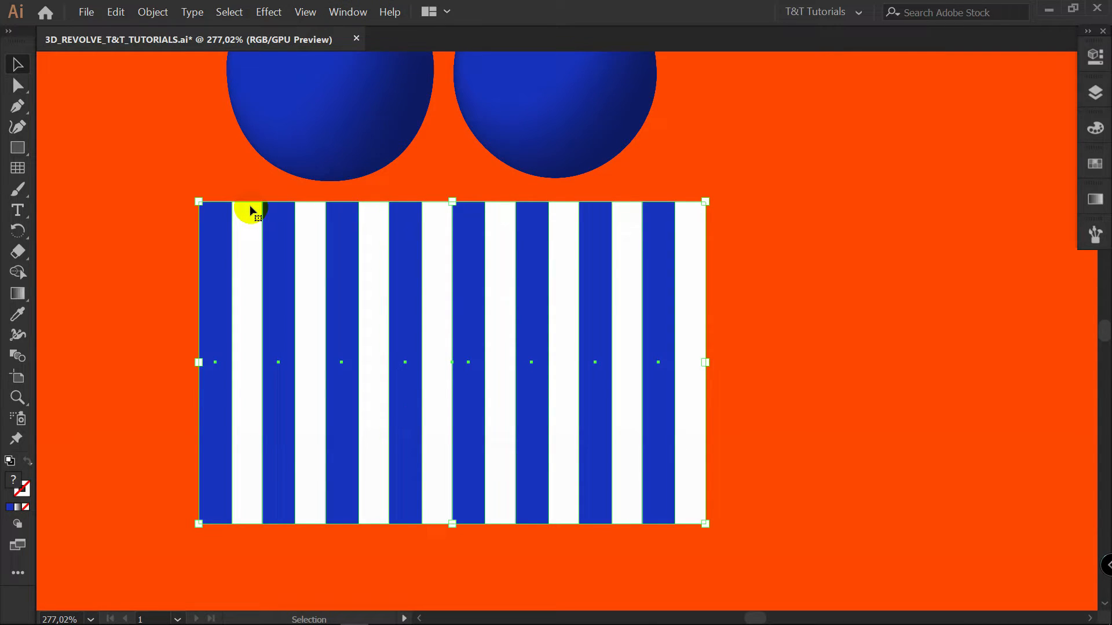
Step: Bring up the symbols collection and delete all the default symbols from it
left_click(347, 12)
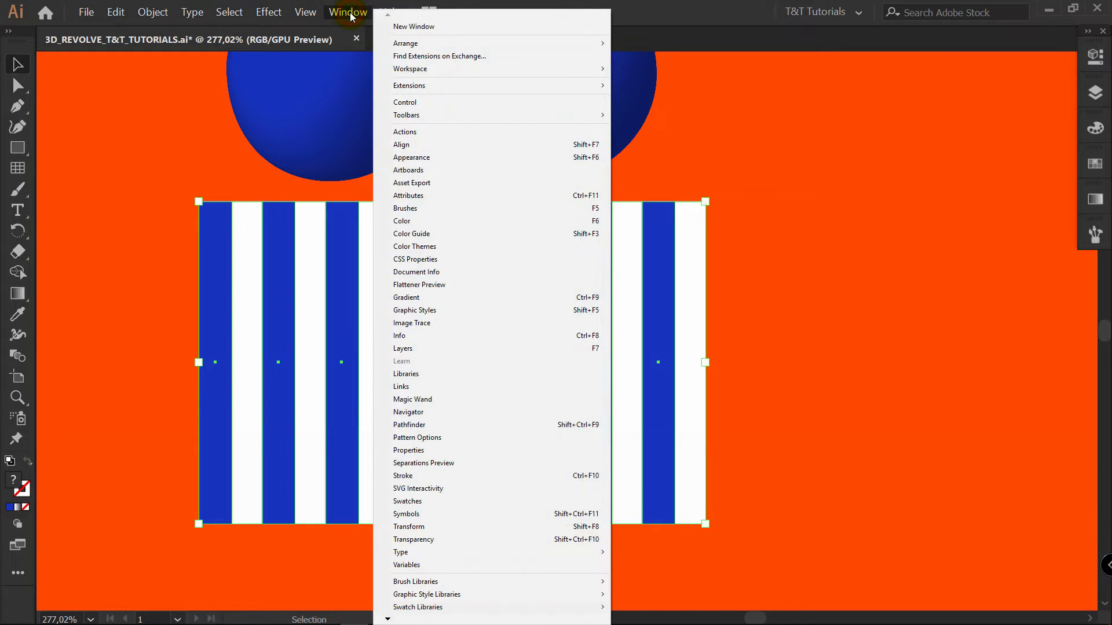
left_click(415, 515)
left_click(227, 497, "shift")
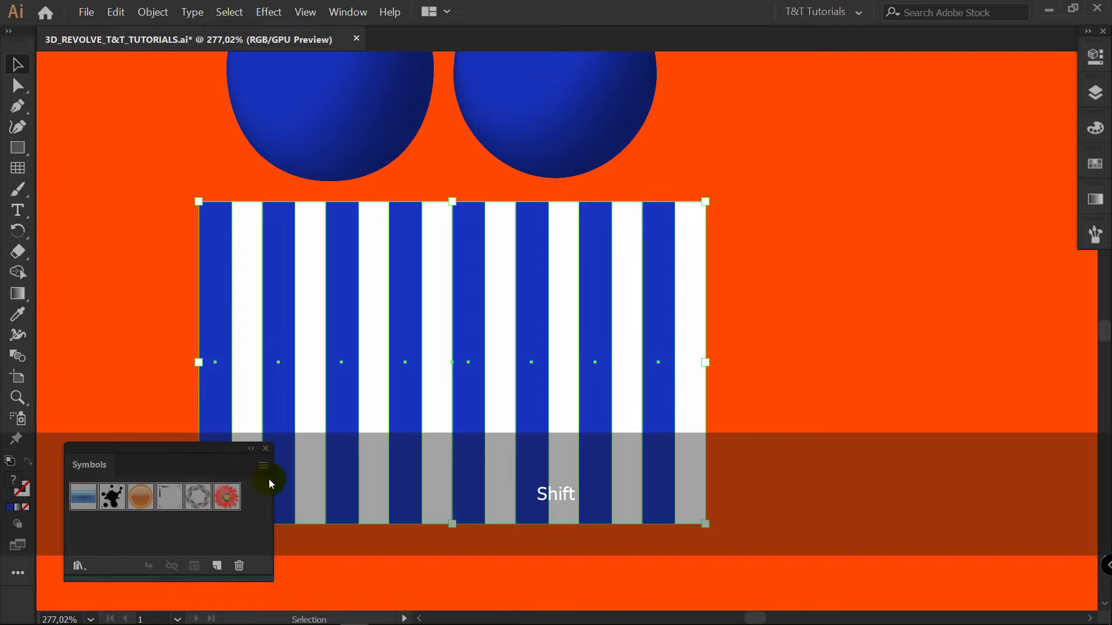
left_click_drag(204, 449, 201, 129)
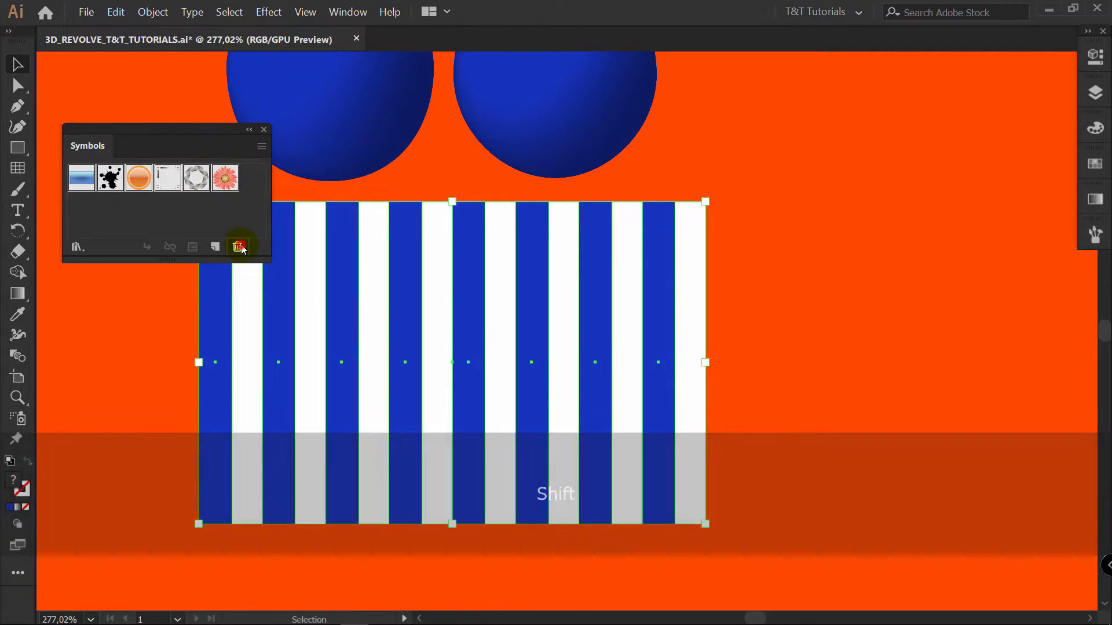
left_click(238, 247)
left_click(539, 342)
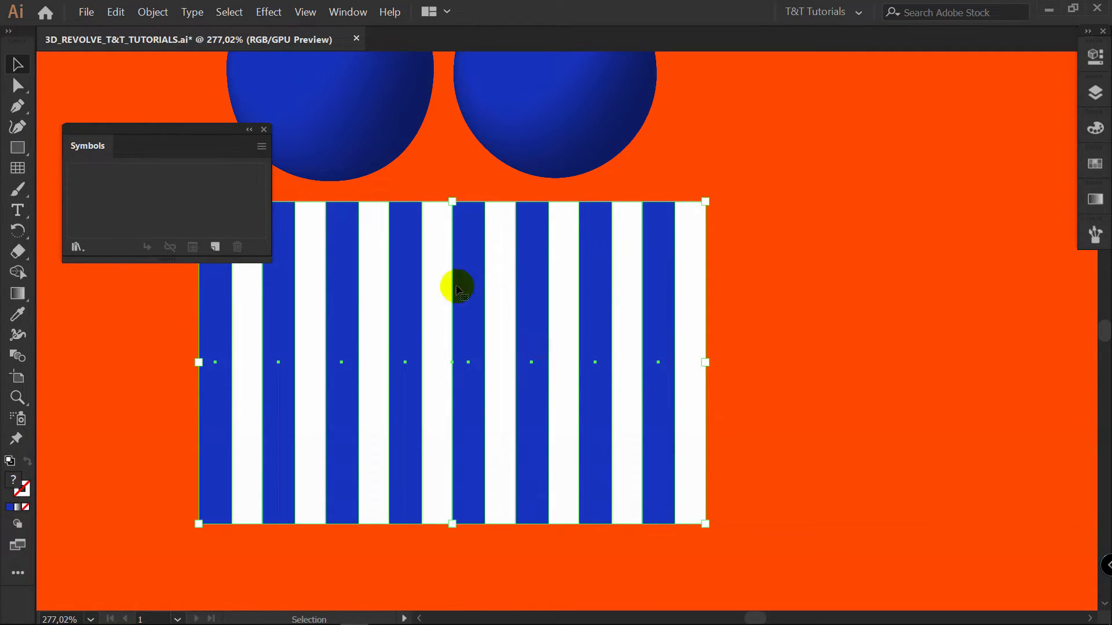
Step: Save the striped artwork as a new dynamic symbol named 1 and delete the original stripes from the artboard
left_click(215, 247)
left_click_drag(739, 196, 869, 207)
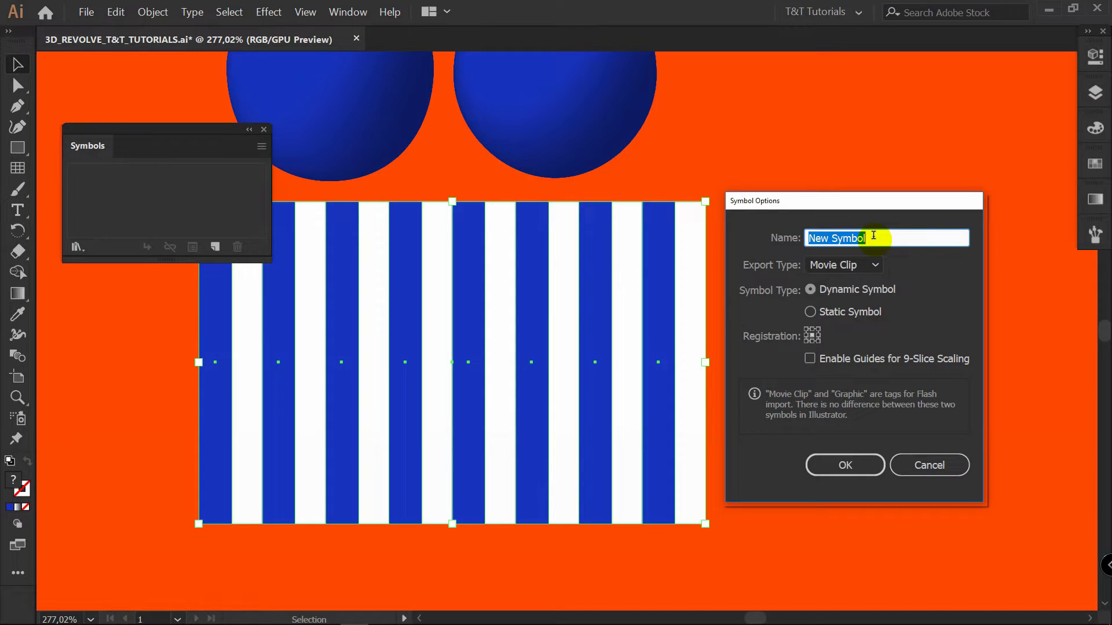
type("1")
left_click_drag(854, 201, 857, 168)
left_click(848, 432)
left_click_drag(255, 129, 261, 316)
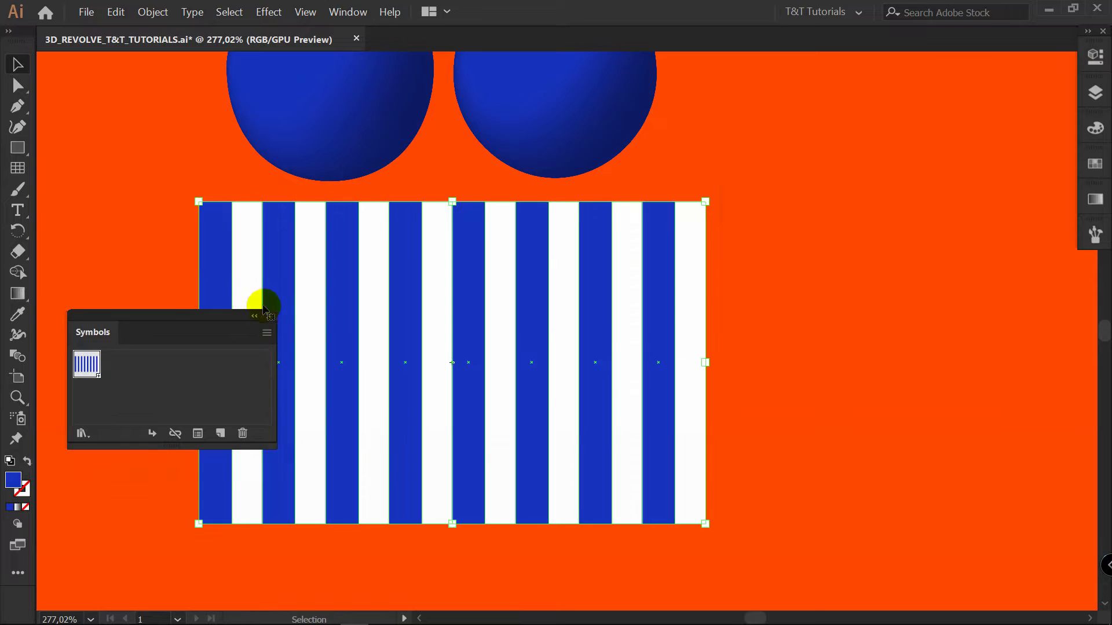
left_click(270, 319)
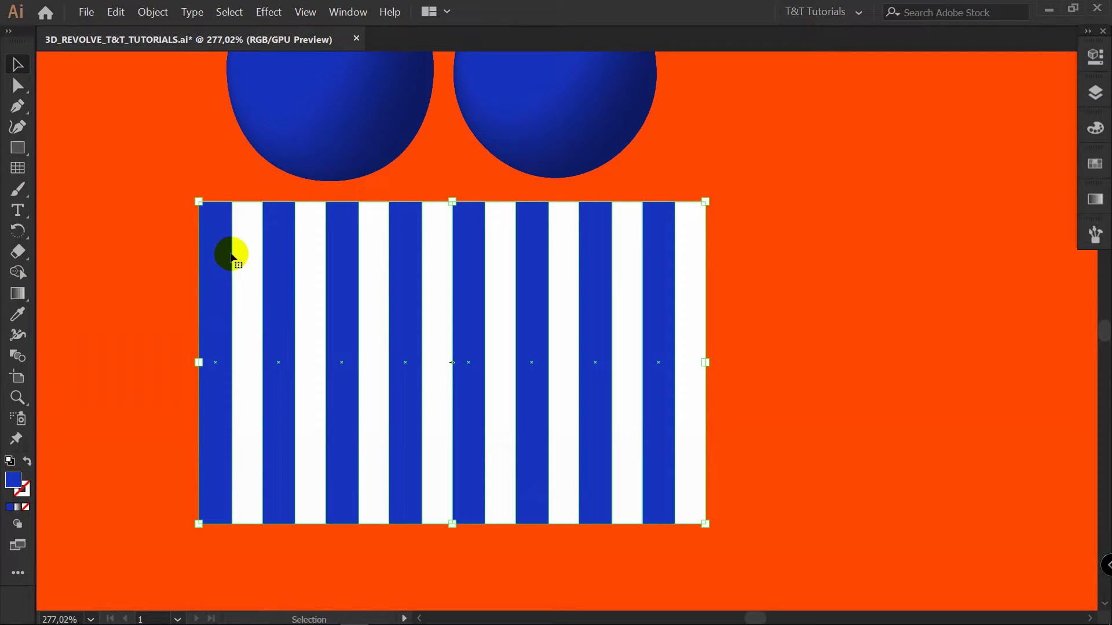
key("Delete")
Step: Edit the first apple's 3D Revolve effect with preview on and open its Map Art settings
left_click(326, 169)
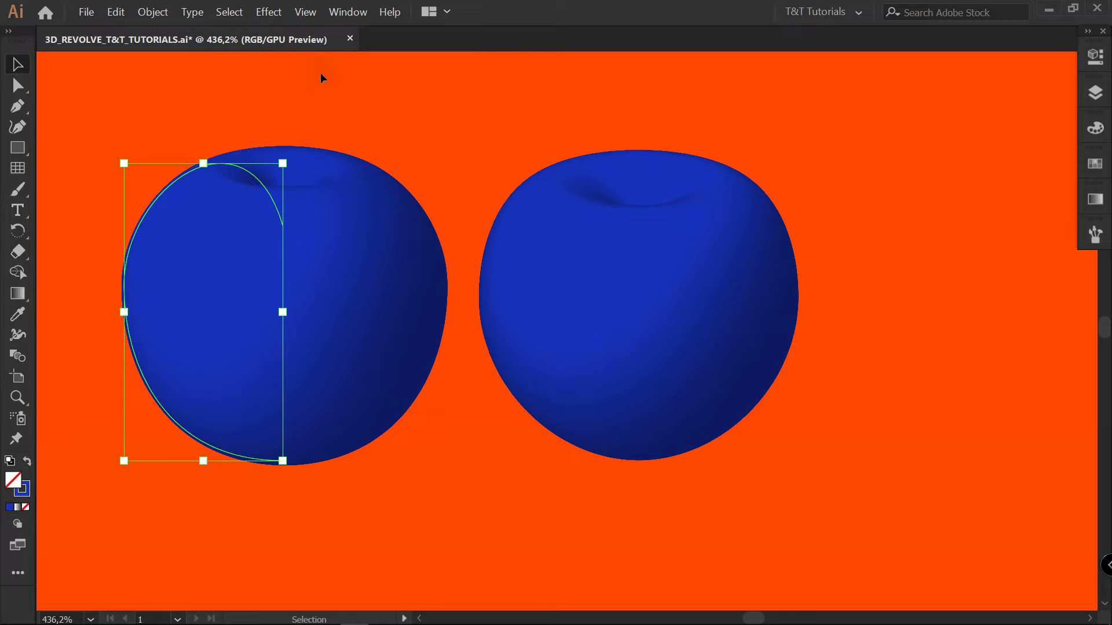
left_click(1095, 56)
left_click(905, 315)
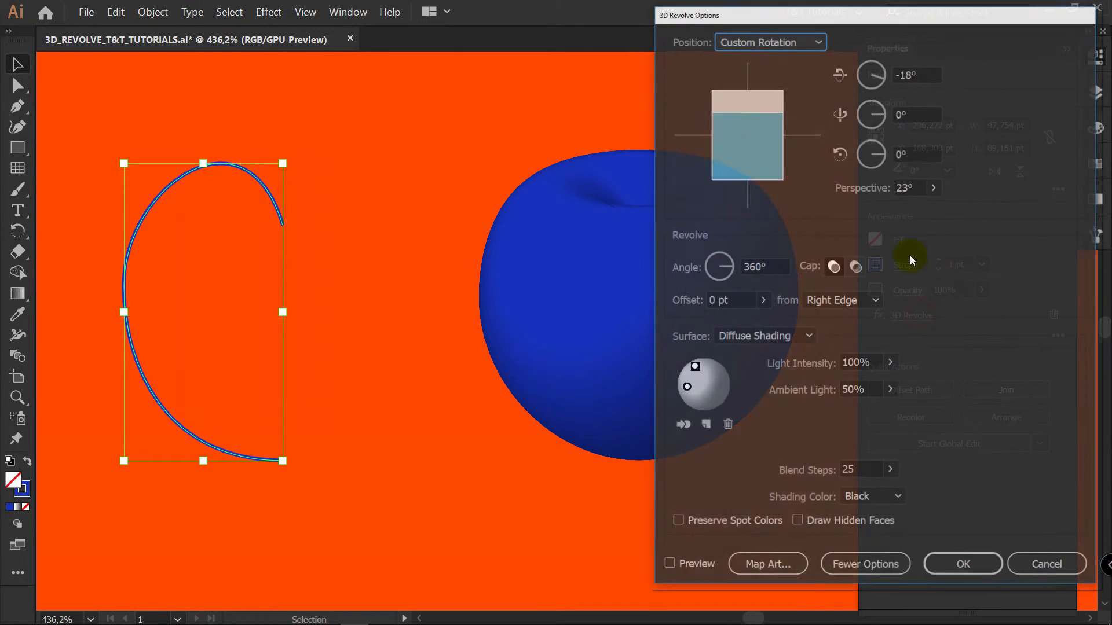
left_click(693, 565)
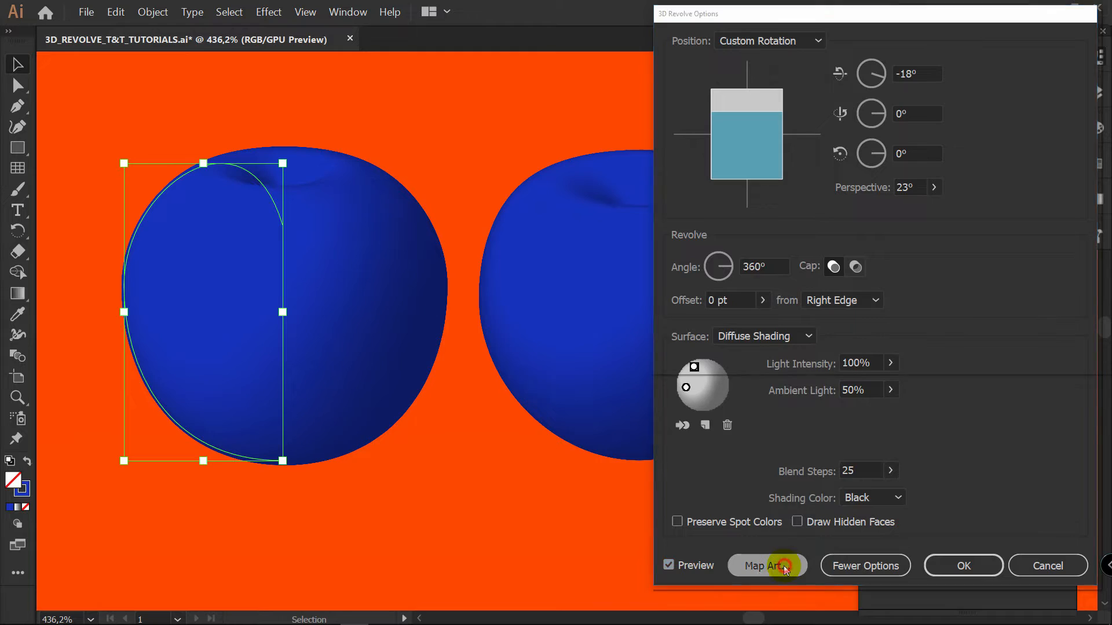
left_click(776, 565)
left_click_drag(901, 12, 801, 49)
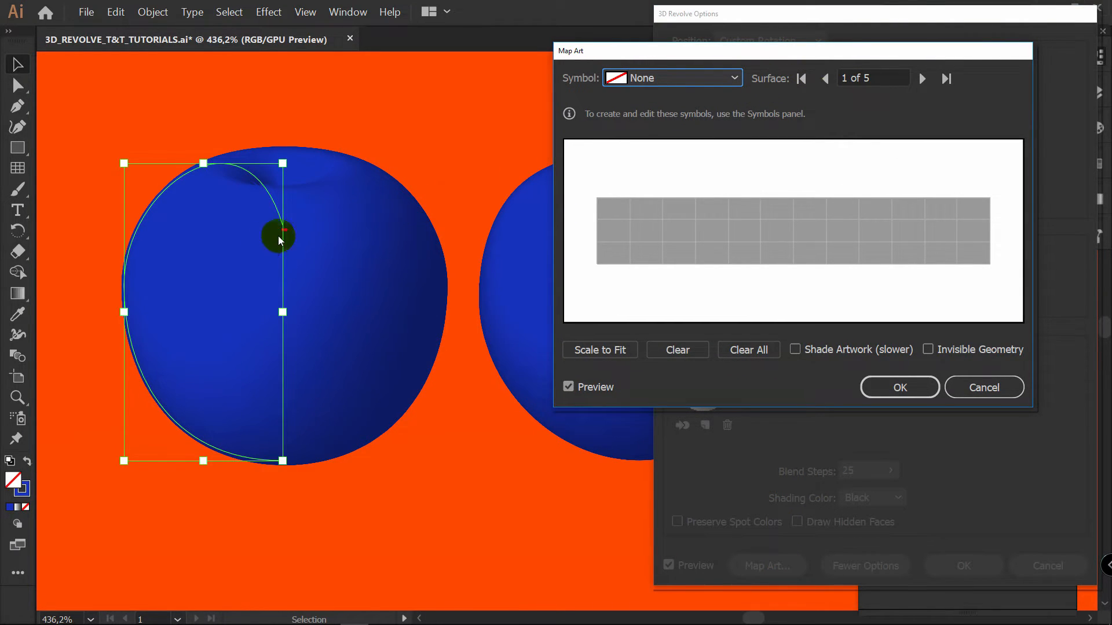
Step: Map symbol 1 onto surface 5 of 5 of the first apple, scaled to fit
left_click(873, 72)
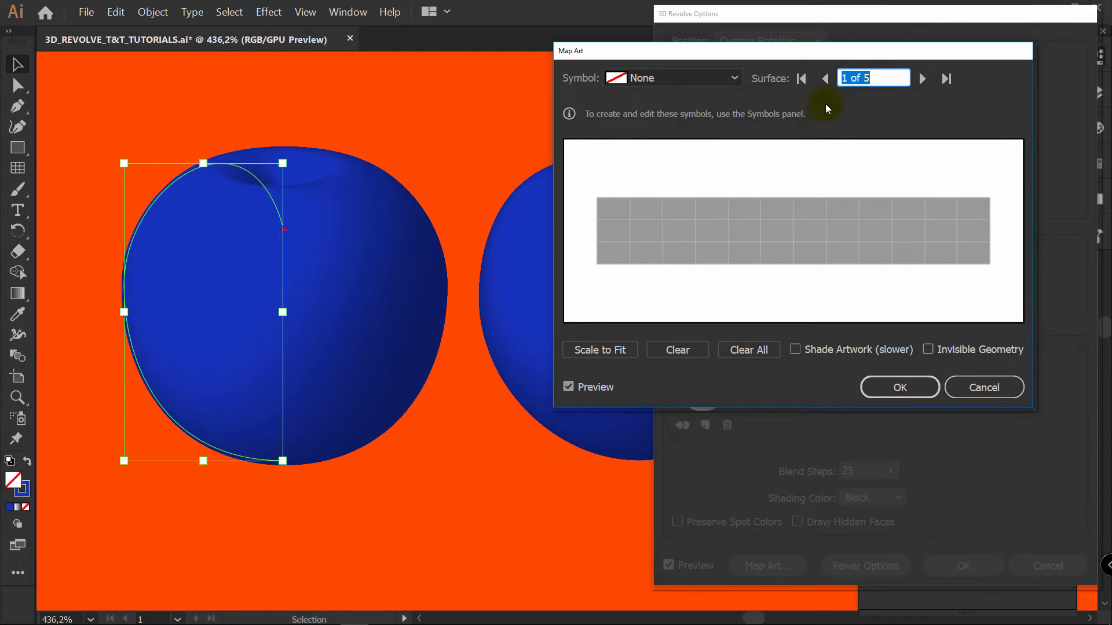
left_click(887, 74)
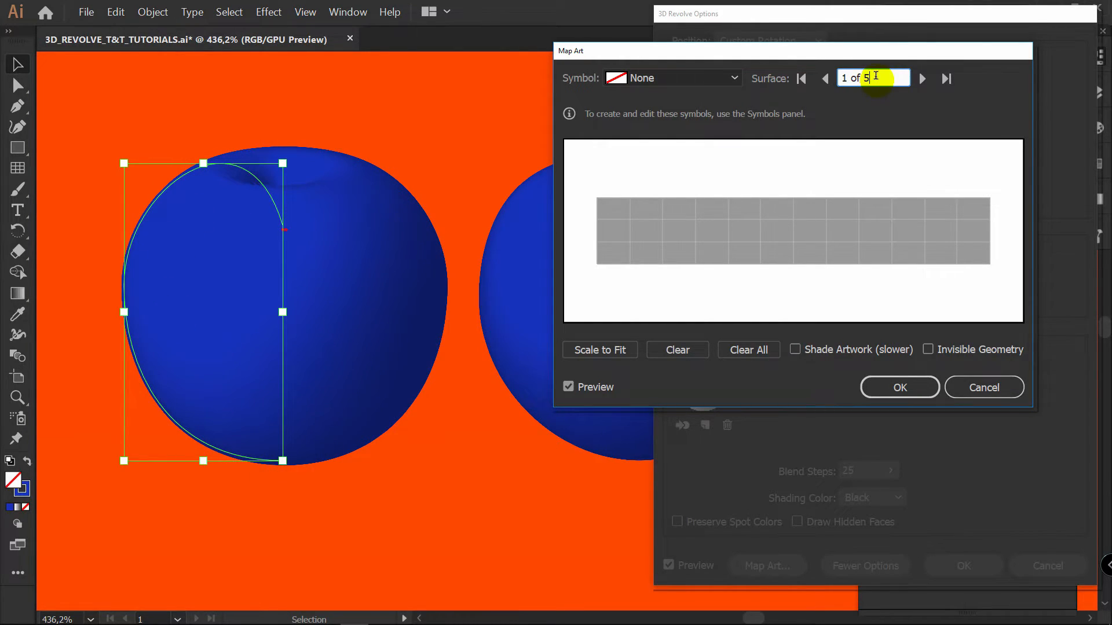
left_click(827, 86)
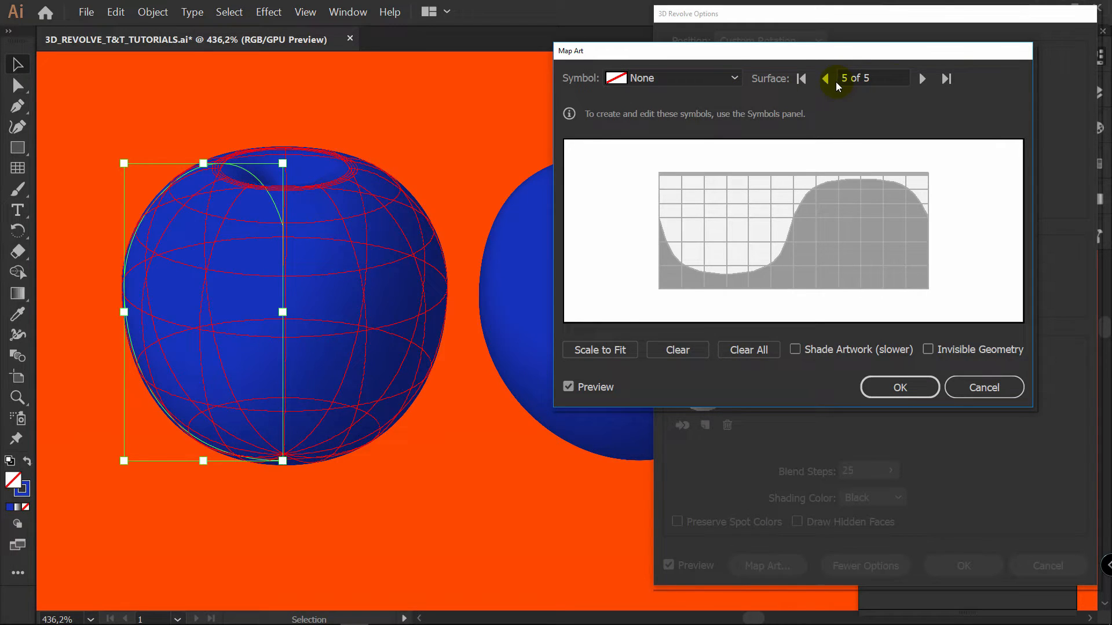
left_click(703, 80)
left_click(655, 119)
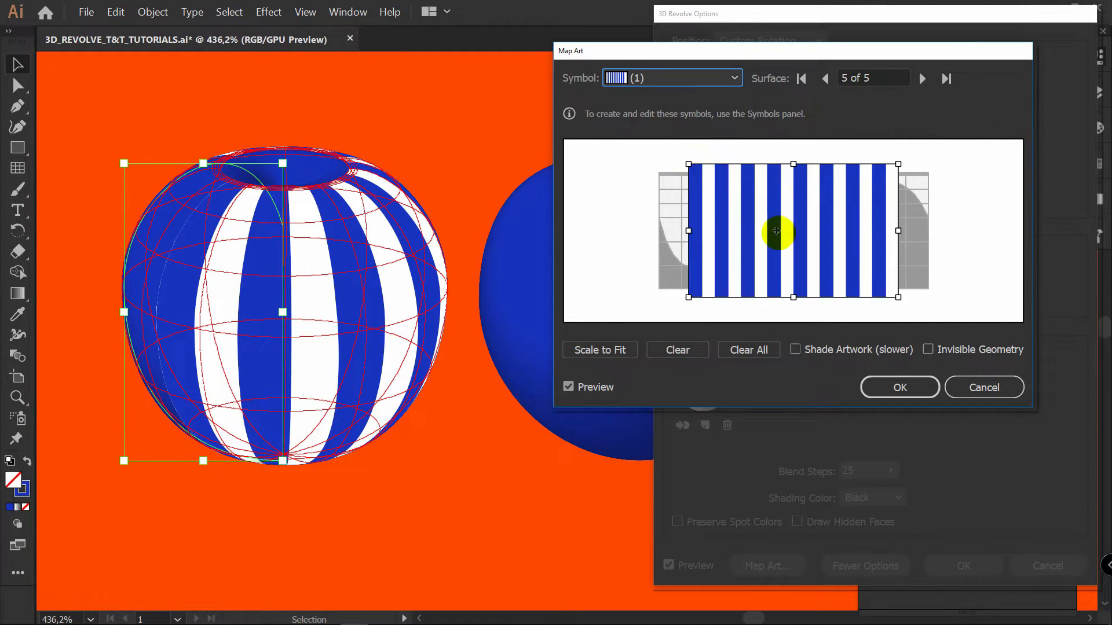
left_click(618, 352)
Step: Map symbol 1 onto the dimple, surface 2 of 5, scaled to fit, and apply the revolve settings
left_click(826, 79)
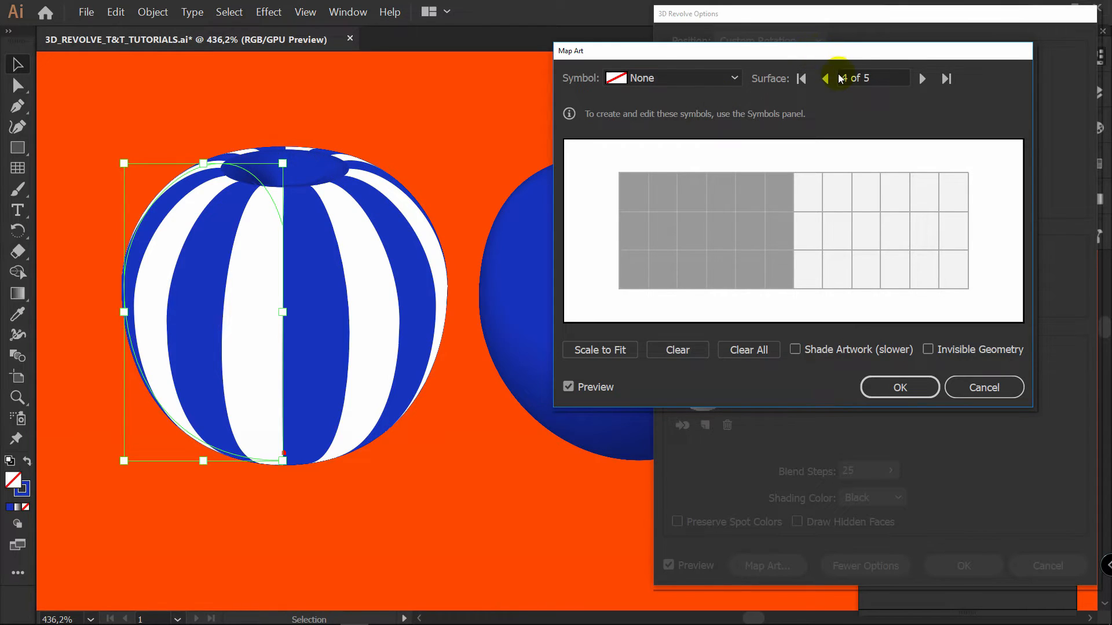
left_click(826, 78)
left_click(826, 79)
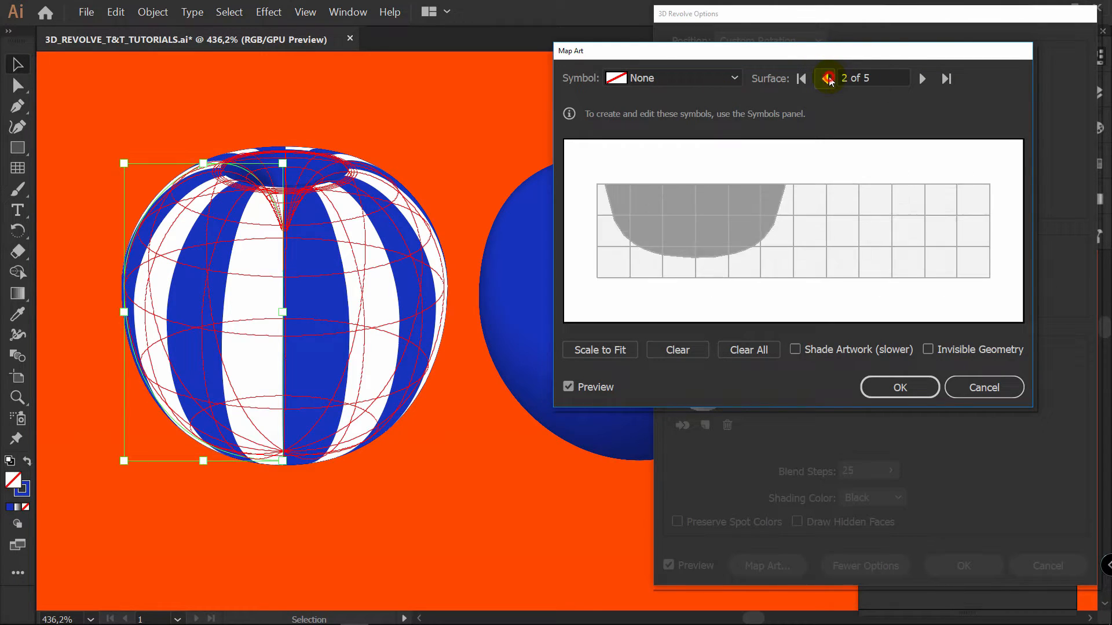
left_click(728, 78)
left_click(681, 120)
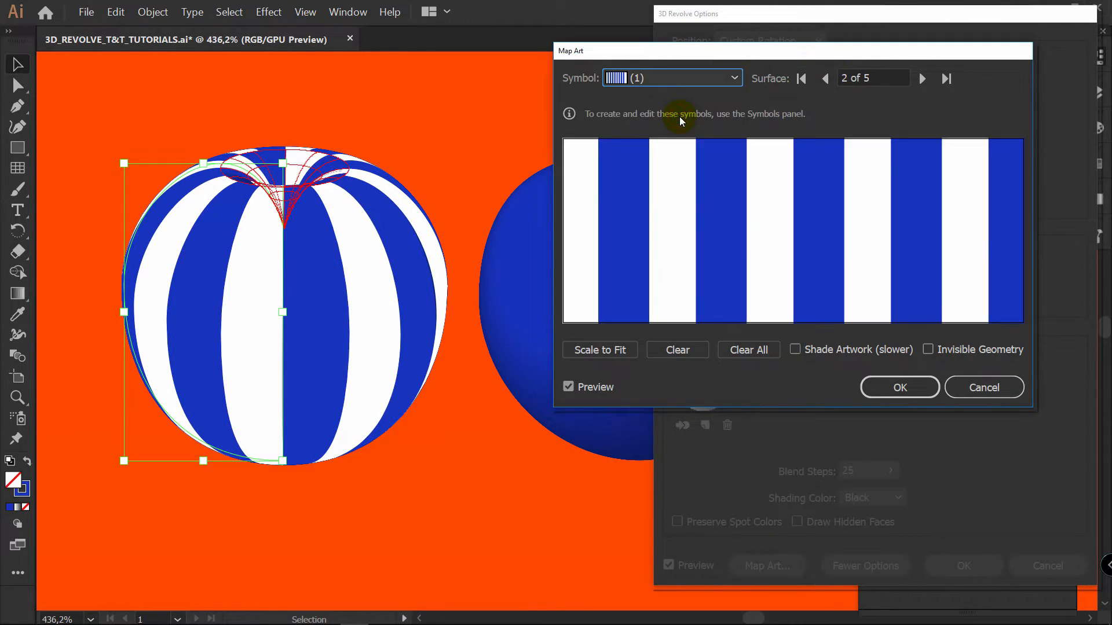
left_click(613, 351)
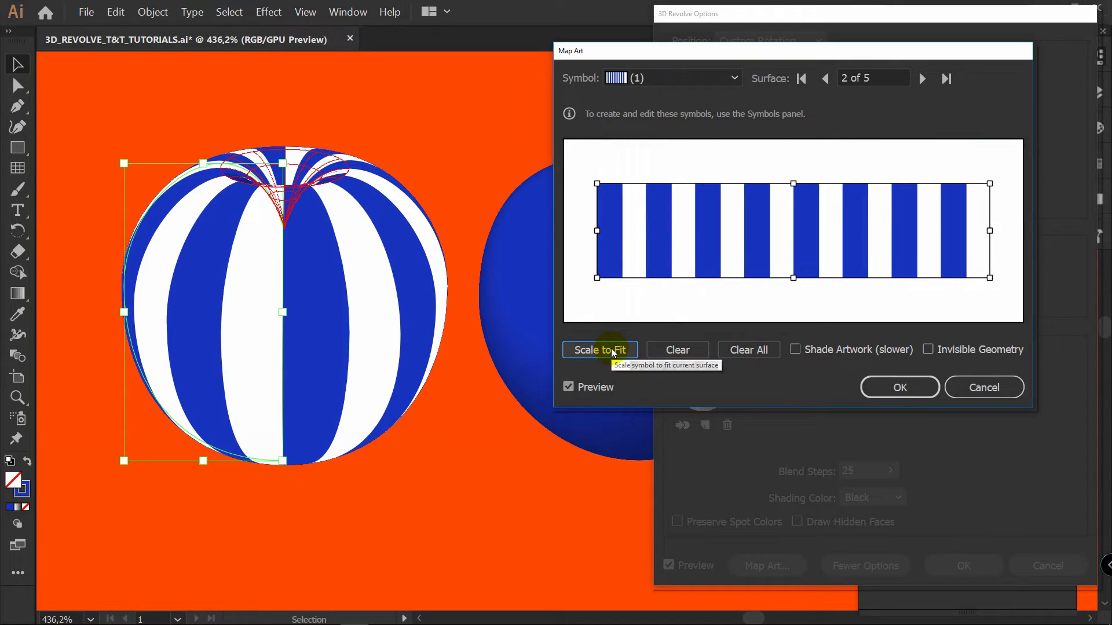
left_click(912, 392)
key("Return")
Step: Try tilting the first apple to about -21° around its horizontal axis in the 3D Revolve settings
key("z")
left_click_drag(252, 145, 516, 141)
key("v")
left_click(510, 141)
left_click(419, 215)
key("z")
left_click_drag(528, 186, 417, 206)
key("v")
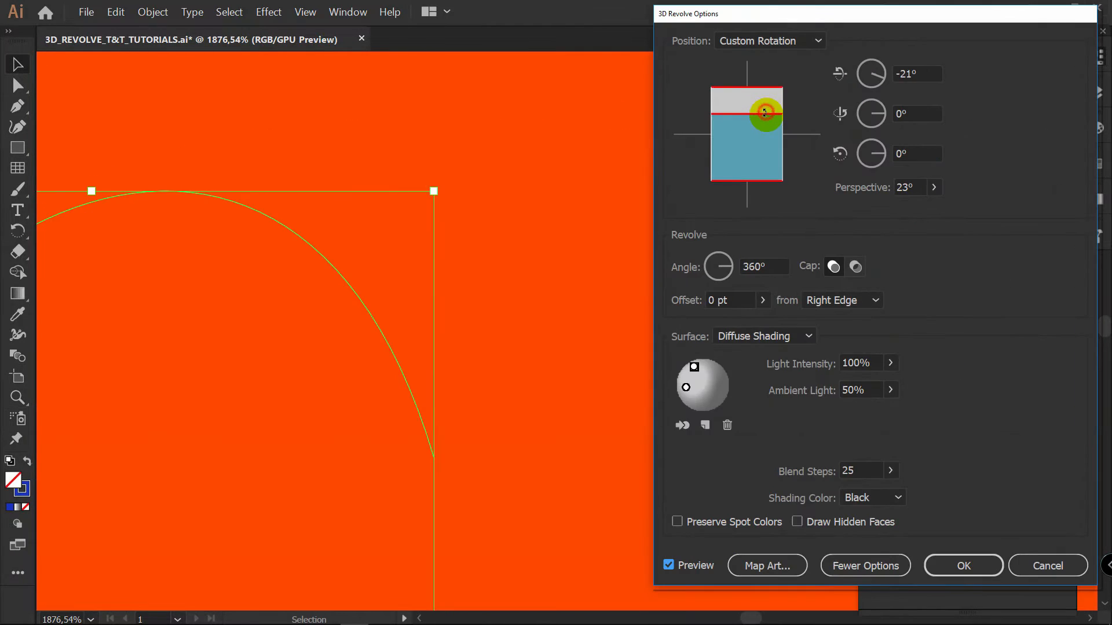
mouse_move(765, 110)
left_mouse_down()
mouse_move(765, 121)
mouse_move(765, 110)
left_mouse_up()
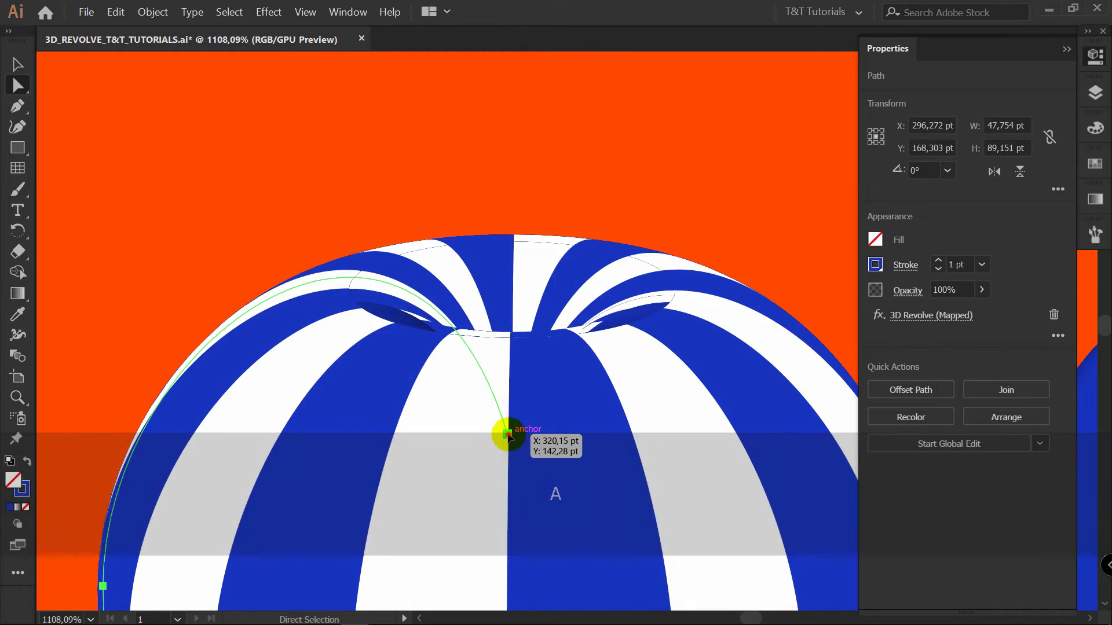
Step: Steepen the handle of the anchor at the first apple's dimple centre and adjust the left anchor to refine the profile
left_click(506, 433)
left_click_drag(412, 117, 469, 105)
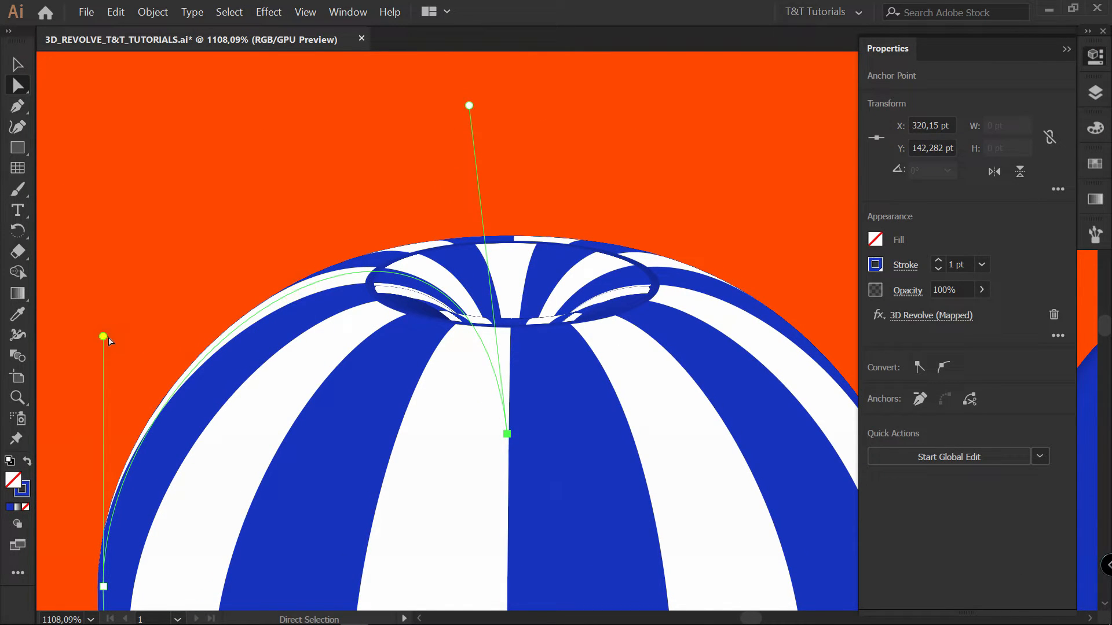
left_click_drag(98, 336, 82, 337)
key("space")
left_click_drag(118, 423, 208, 317)
key("a")
mouse_move(193, 481)
left_mouse_down()
mouse_move(183, 481)
mouse_move(195, 486)
left_mouse_up()
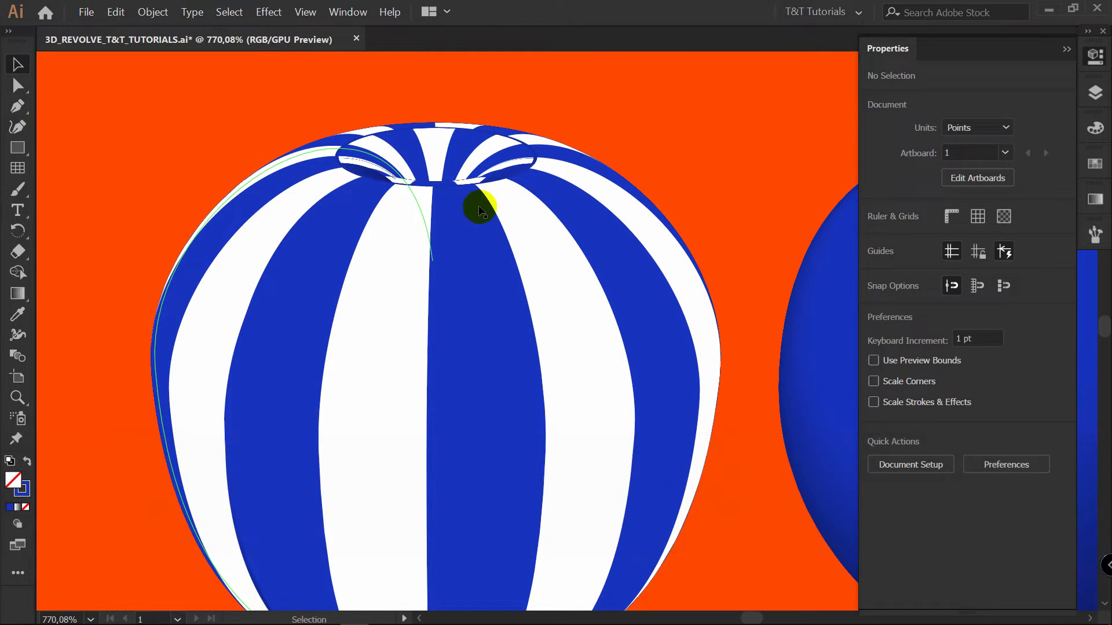
Step: Map symbol 1 onto surface 1 of 2 of the second apple's 3D Revolve, scaled to fit
key("space")
left_click_drag(657, 243, 211, 221)
key("z")
left_click_drag(608, 218, 545, 218)
key("space")
left_click_drag(612, 218, 550, 218)
key("v")
left_click(577, 218)
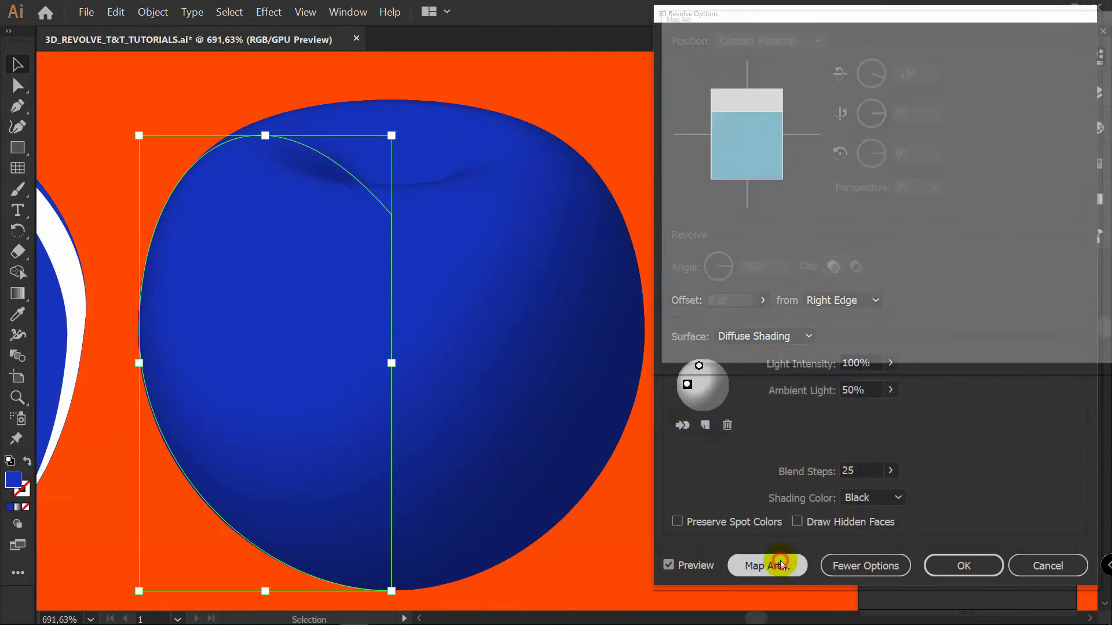
left_click(774, 565)
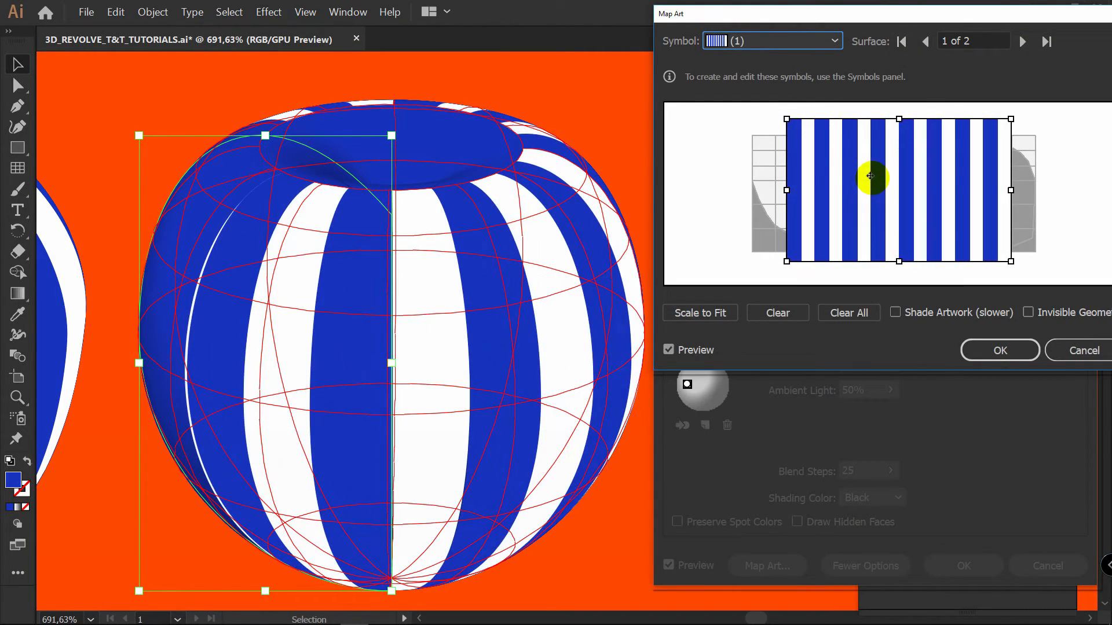
left_click(718, 315)
Step: Try moving and resizing the mapped stripes by hand on surface 1, and scale them to fit again
left_click_drag(887, 190, 768, 184)
left_click(715, 318)
left_click_drag(1008, 138, 1045, 115)
left_click_drag(1045, 254, 1063, 272)
left_click_drag(906, 253, 926, 218)
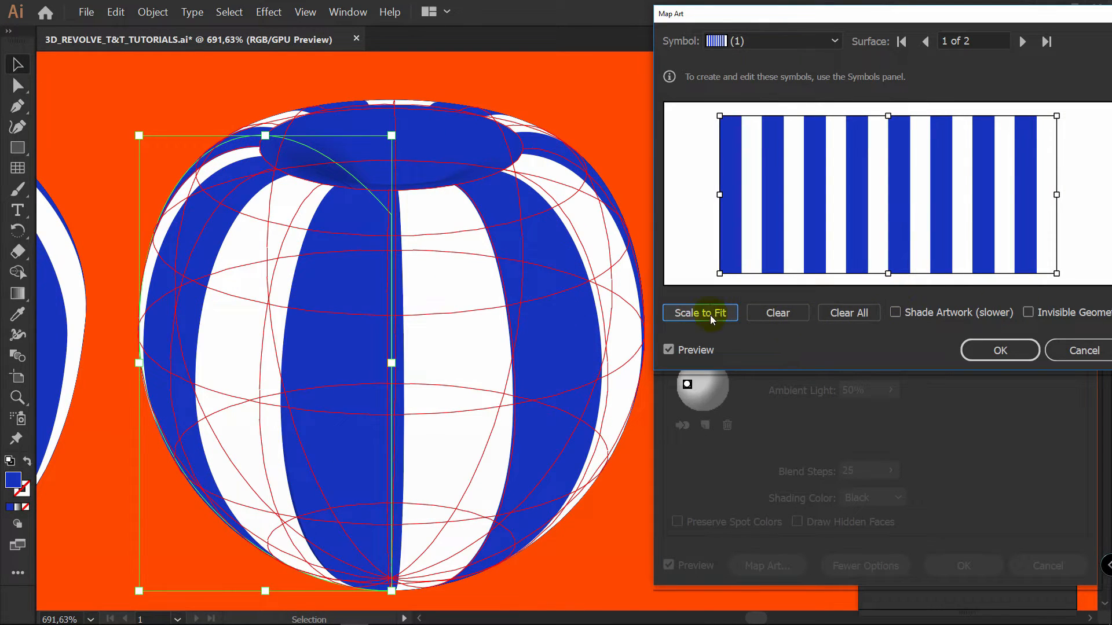
left_click(712, 319)
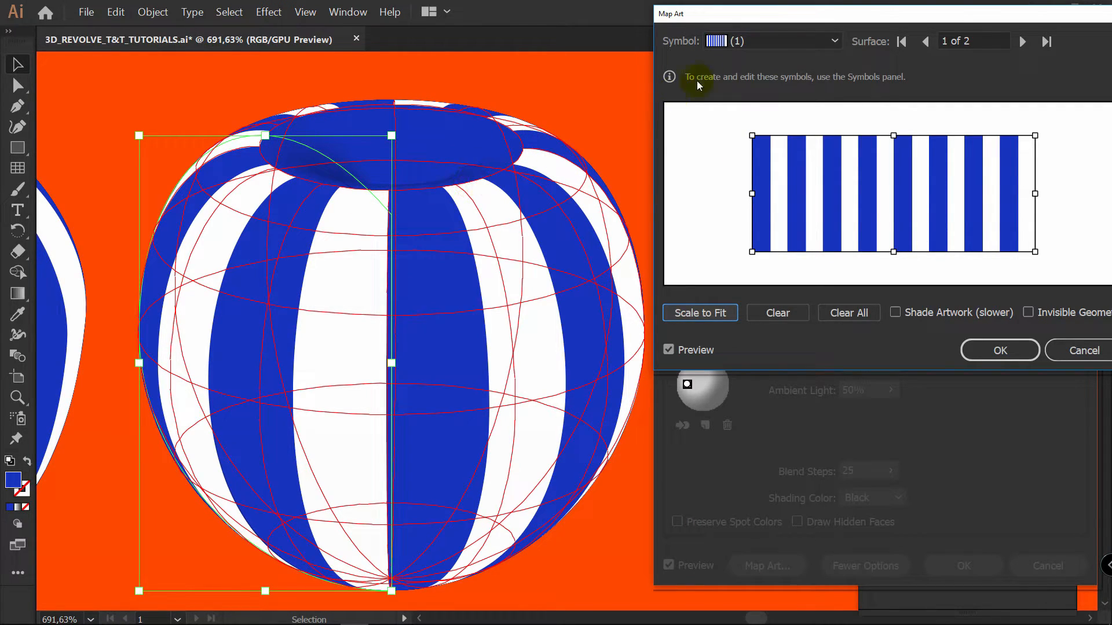
Step: Map symbol 1 onto the second apple's dimple, surface 2 of 2, scaled to fit, and apply the revolve settings
left_click(797, 51)
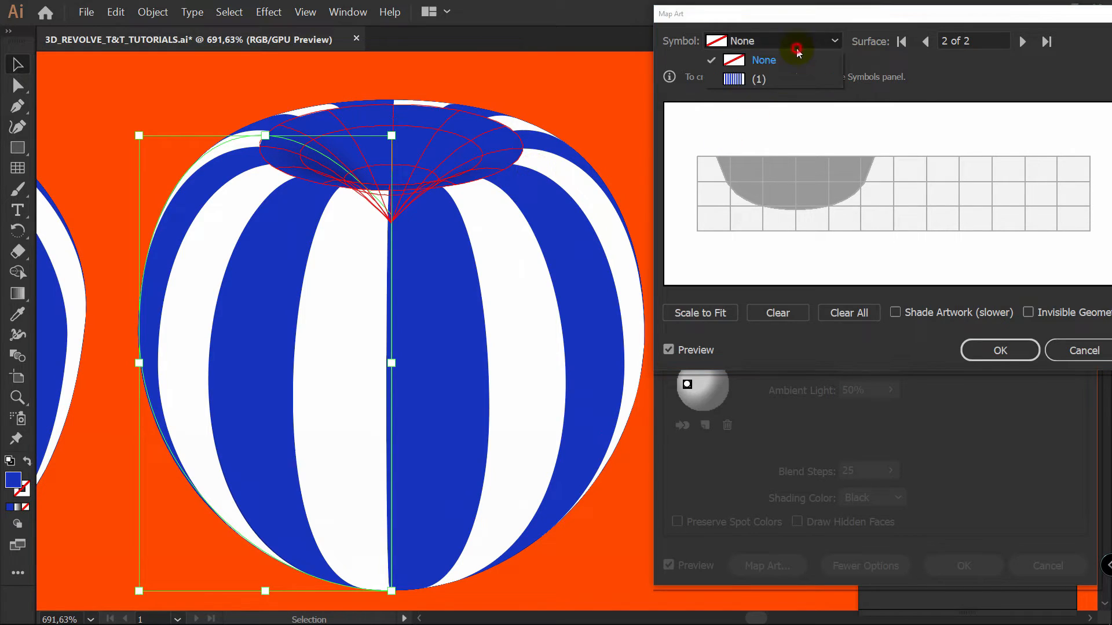
left_click(773, 81)
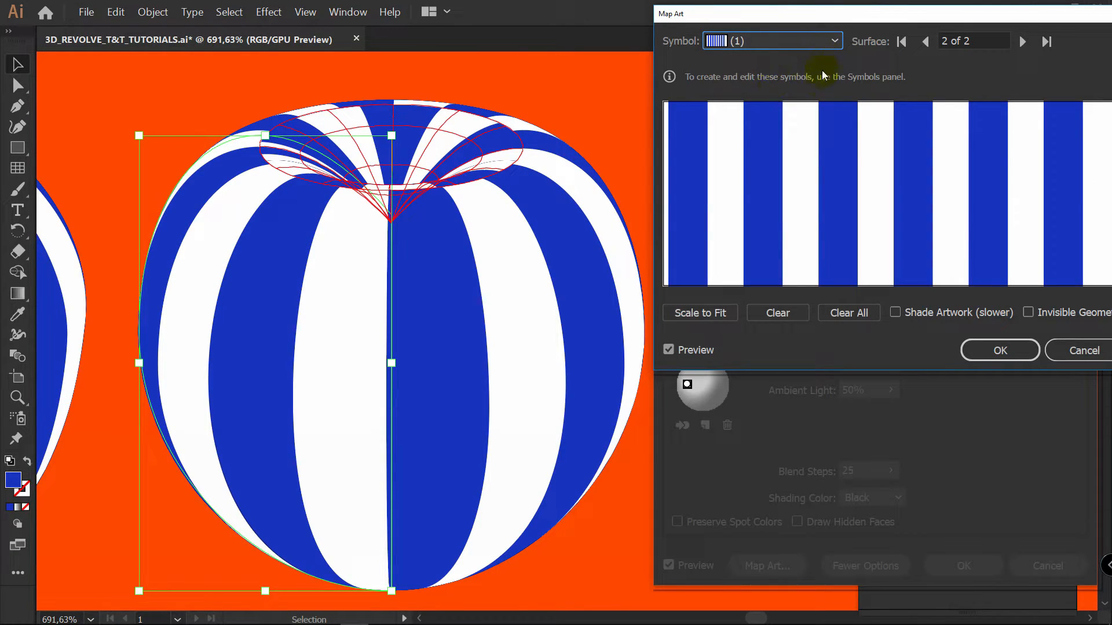
left_click(703, 314)
left_click(1004, 351)
left_click(961, 565)
Step: Examine the stripe edges around the apples' dimples up close for stray lines and gaps
key("z")
left_click_drag(438, 110, 738, 108)
key("space")
key("z")
left_click_drag(663, 117, 597, 119)
key("v")
left_click(225, 80)
key("z")
left_click_drag(472, 203, 543, 309)
key("v")
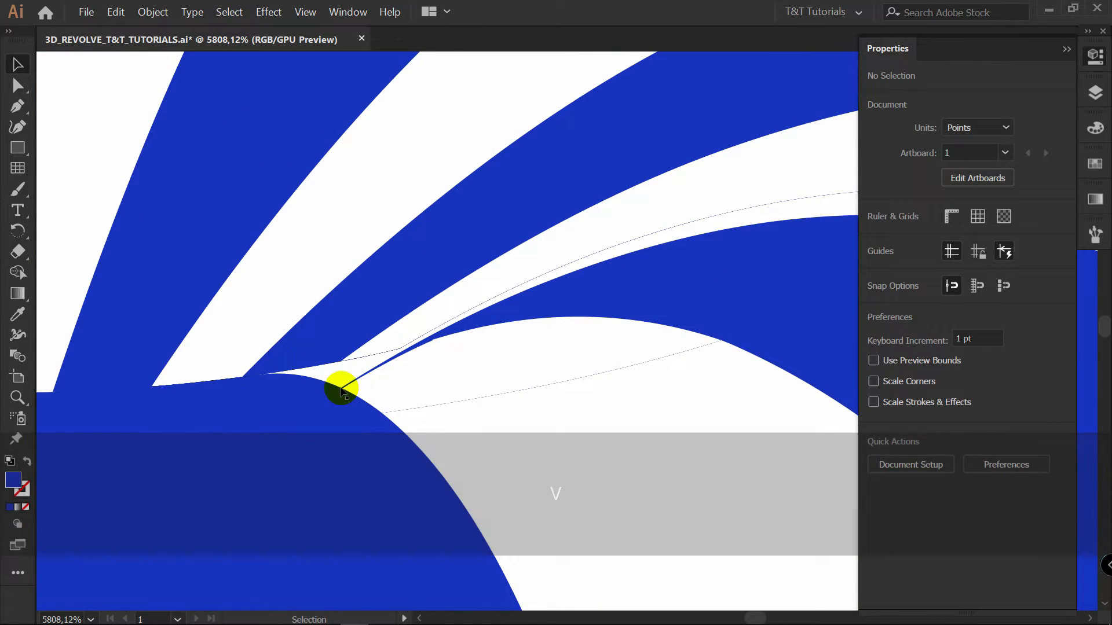
Step: Turn on Invisible Geometry in the second apple's mapped artwork and apply its 3D Revolve settings
key("space")
left_click_drag(251, 385, 348, 415)
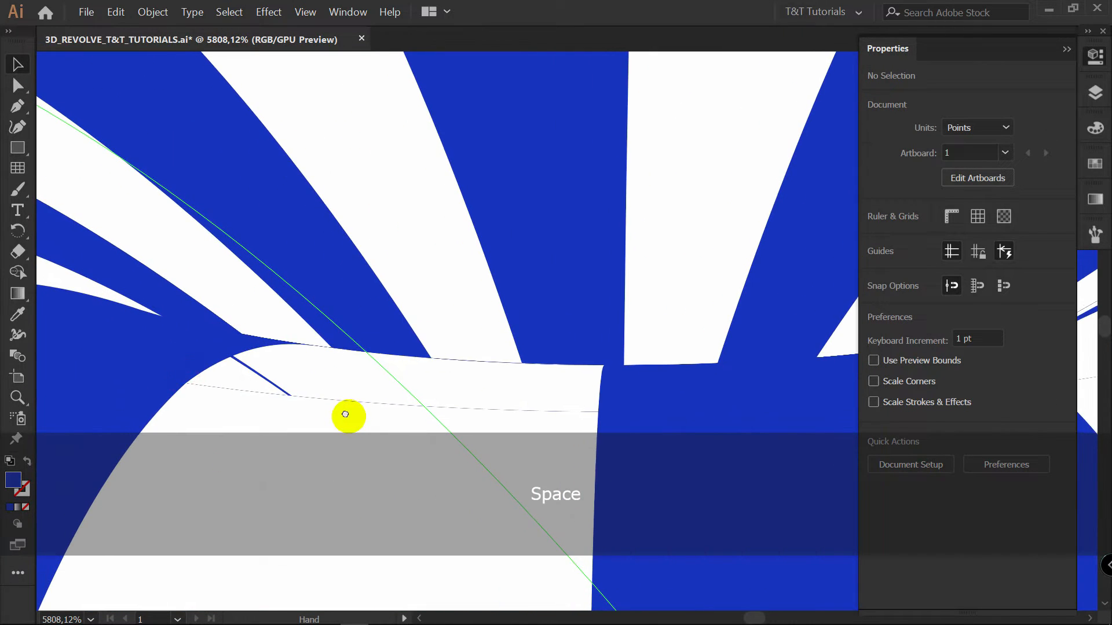
key("z")
left_click_drag(510, 335, 496, 306)
key("space")
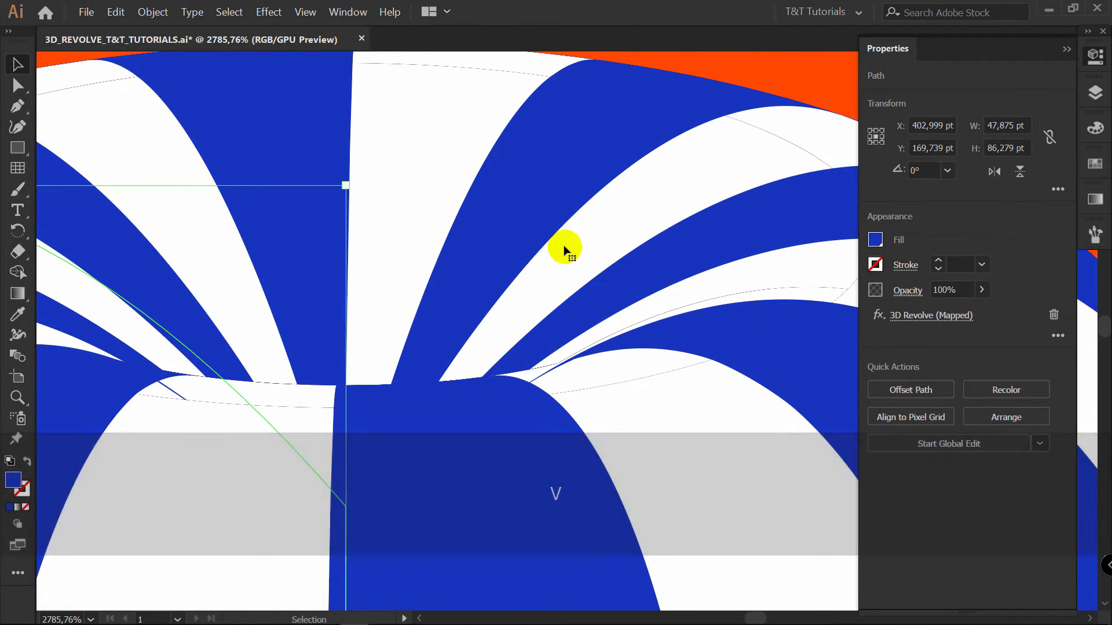
left_click(930, 316)
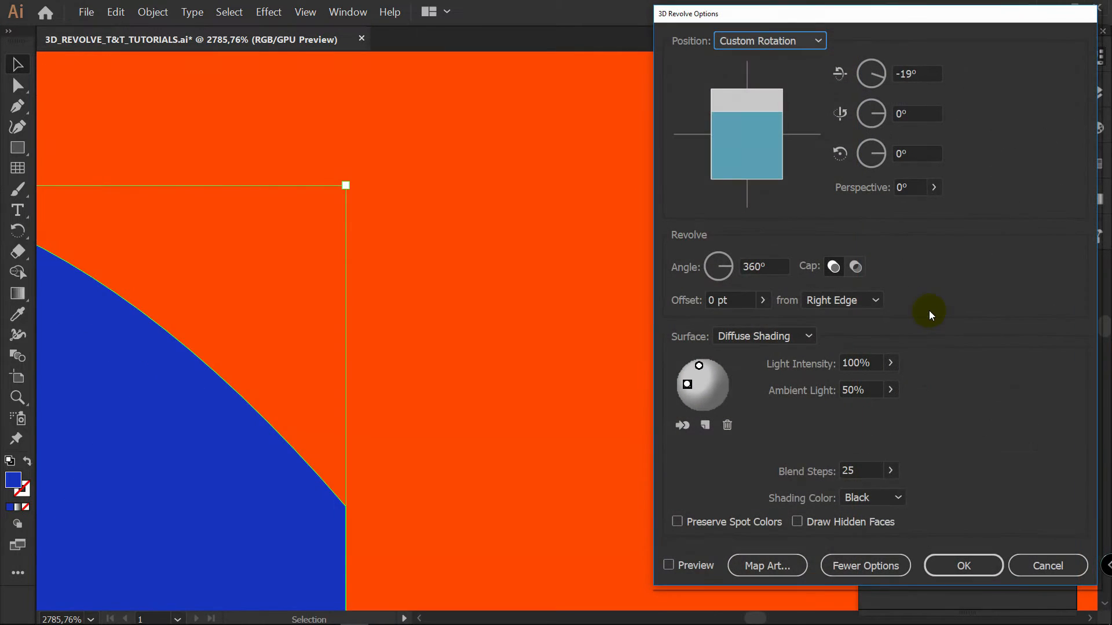
left_click(697, 569)
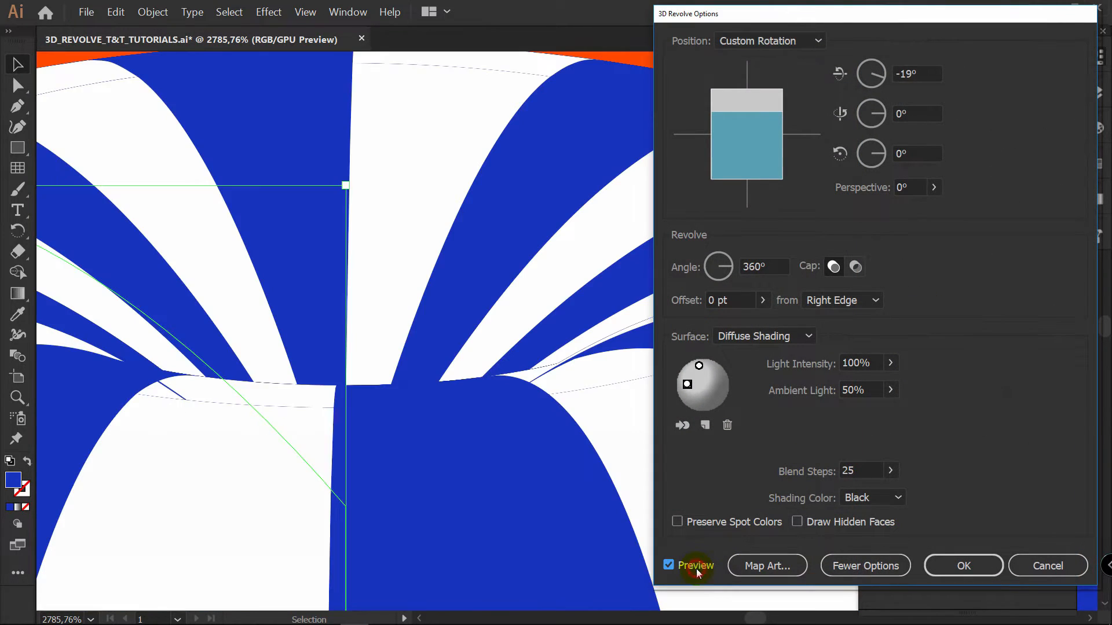
left_click(778, 569)
left_click_drag(997, 25, 949, 38)
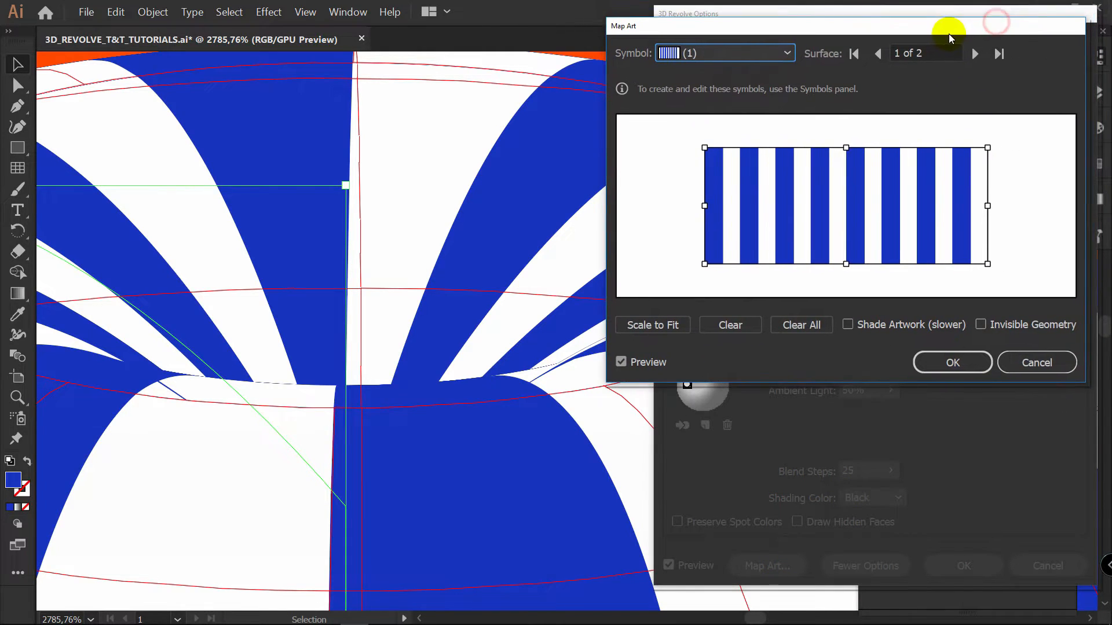
left_click(1006, 327)
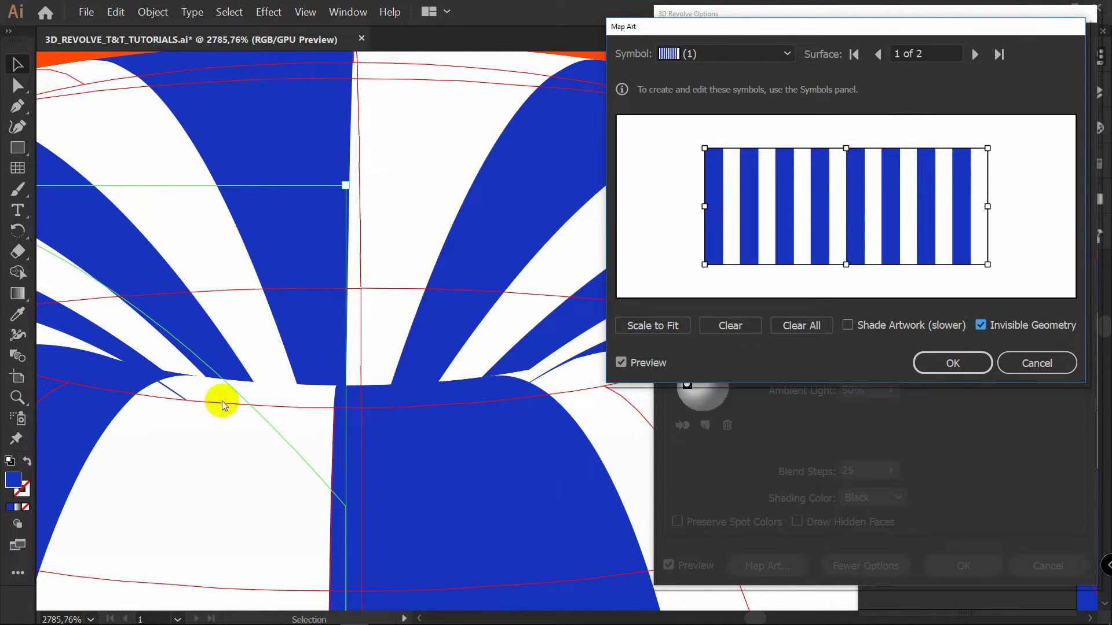
left_click_drag(1007, 323, 1035, 336)
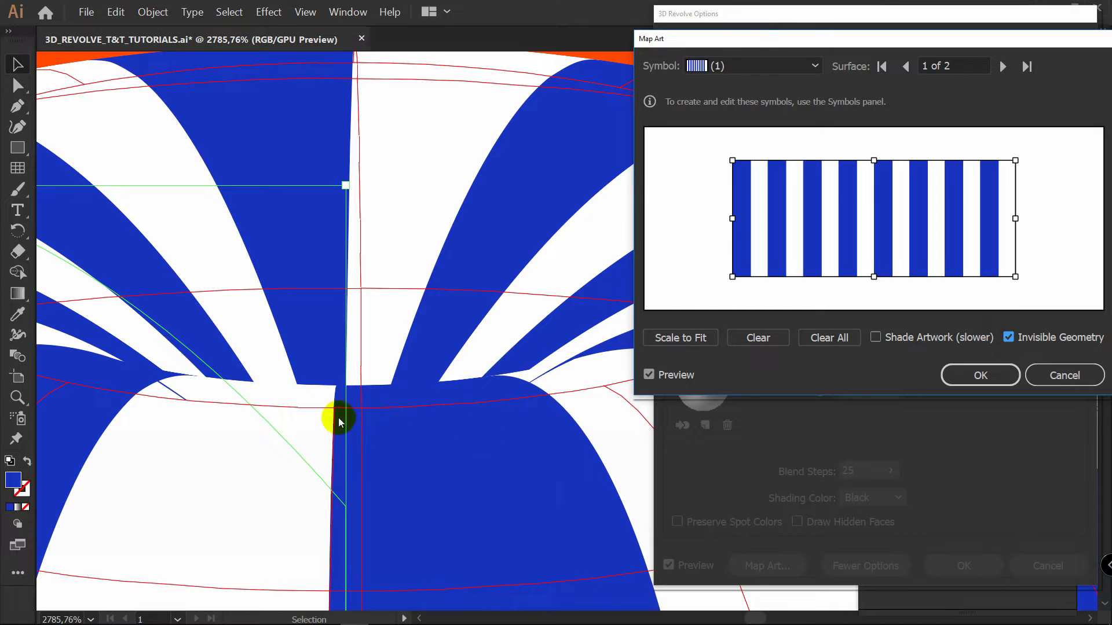
left_click(985, 378)
left_click(973, 565)
Step: Examine the second apple's rim, dimple and stripe joins at several magnifications for remaining stray lines
key("z")
left_click_drag(511, 323, 284, 317)
key("space")
left_click_drag(517, 304, 350, 277)
key("v")
left_click(767, 95)
key("z")
left_click_drag(598, 174, 549, 178)
key("v")
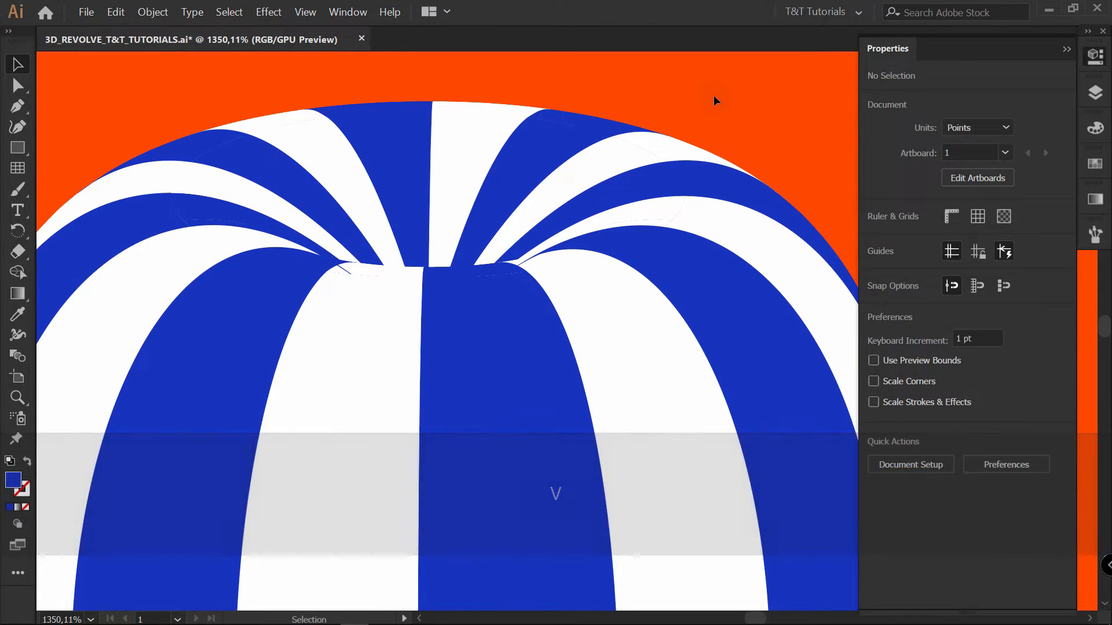
key("z")
left_click_drag(500, 137, 577, 135)
left_click_drag(272, 364, 509, 273)
key("v")
key("z")
key("v")
key("space")
left_click_drag(589, 258, 400, 275)
key("v")
key("z")
key("space")
left_click_drag(526, 243, 435, 265)
key("v")
left_click(767, 102)
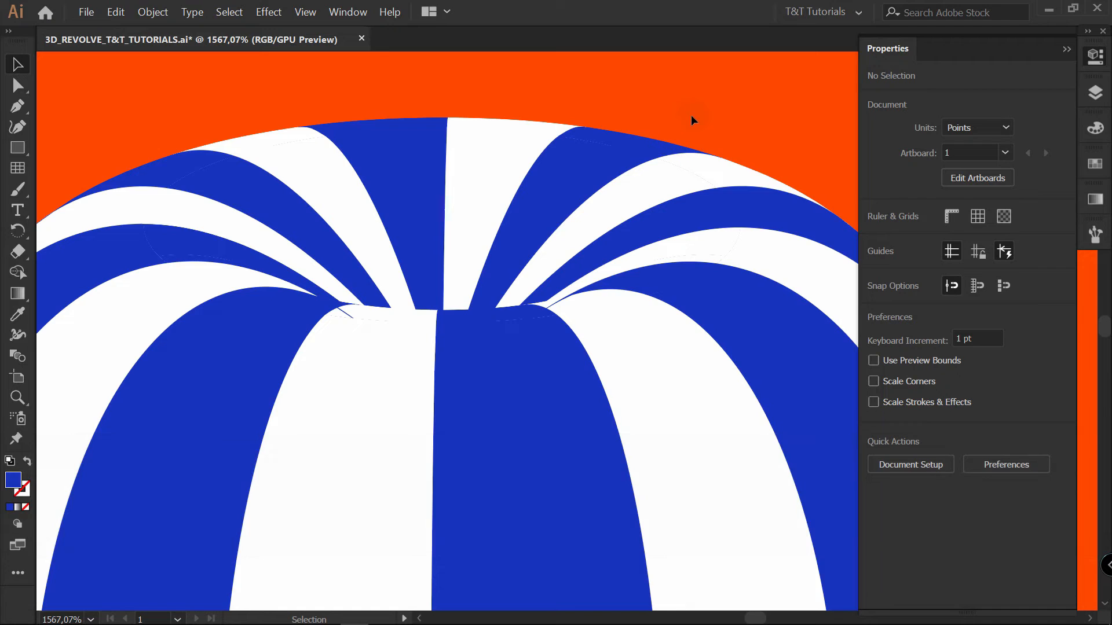
key("z")
left_click_drag(649, 166, 614, 166)
left_click_drag(614, 167, 504, 162)
key("v")
left_click(732, 95)
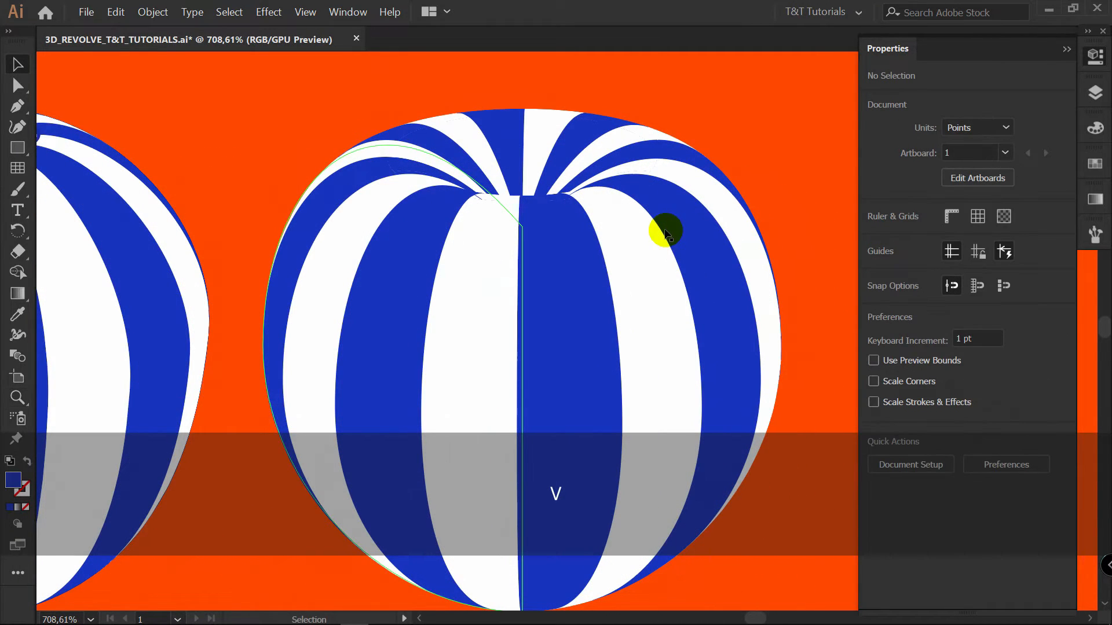
Step: Lengthen the direction handle of the anchor point at the bottom of the second apple's dimple
key("a")
left_click(522, 226)
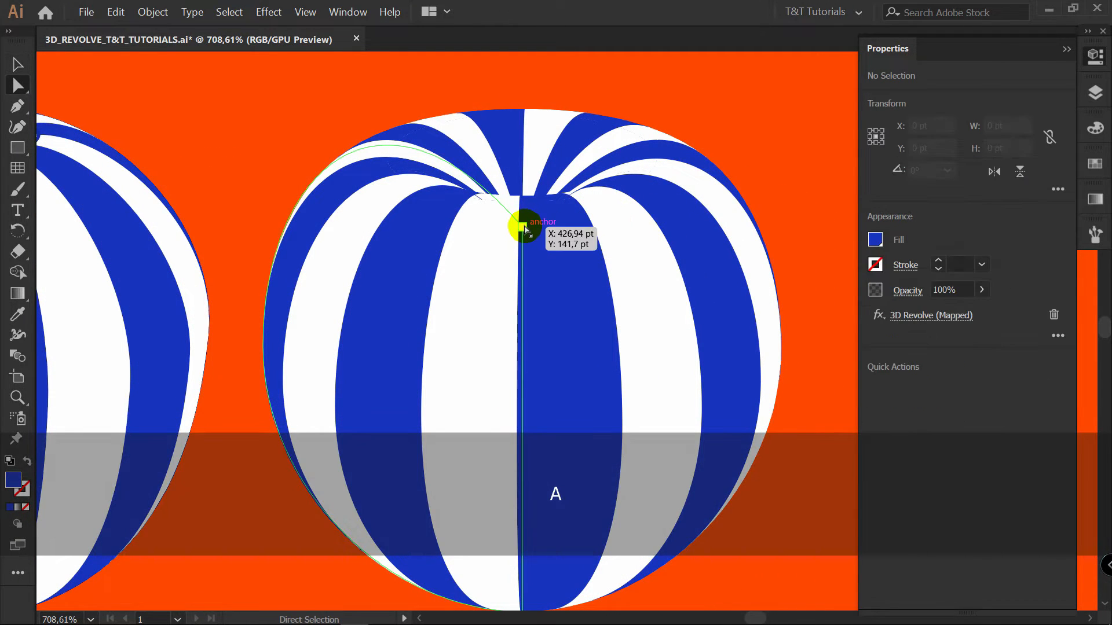
key("space")
left_click_drag(531, 114, 525, 166)
left_click_drag(373, 112, 373, 88)
Step: Move the second apple's outermost side anchor outward to X 377,2 pt, Y 164,616 pt, and extend the dimple anchor's handle further
left_click(260, 410)
left_click_drag(260, 413, 254, 411)
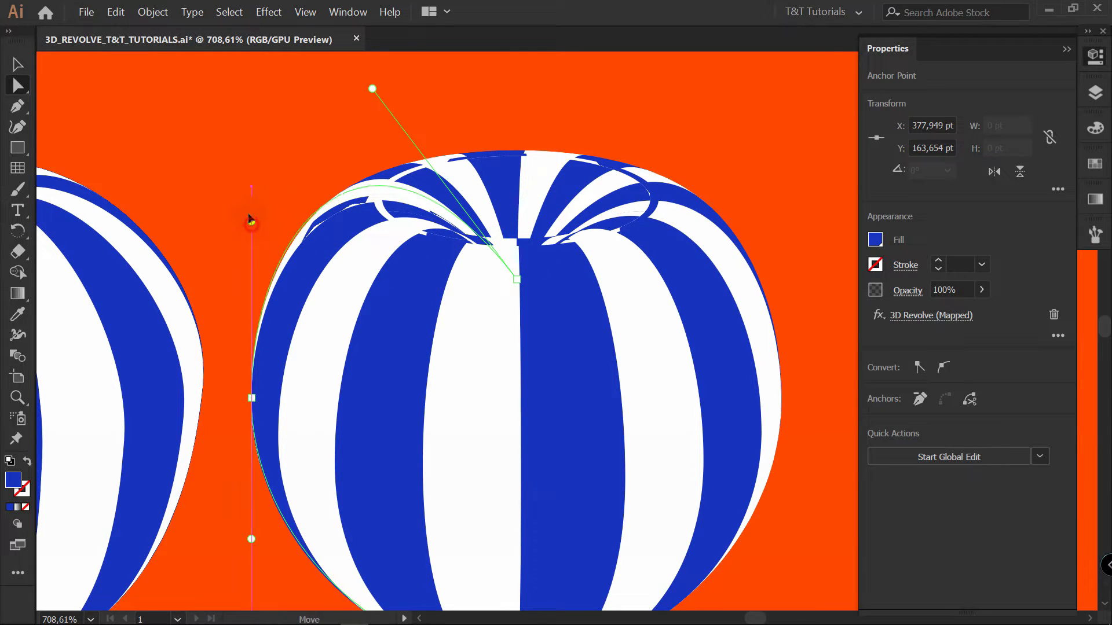
left_click_drag(251, 224, 252, 213)
left_click_drag(258, 400, 255, 406)
left_click(517, 280)
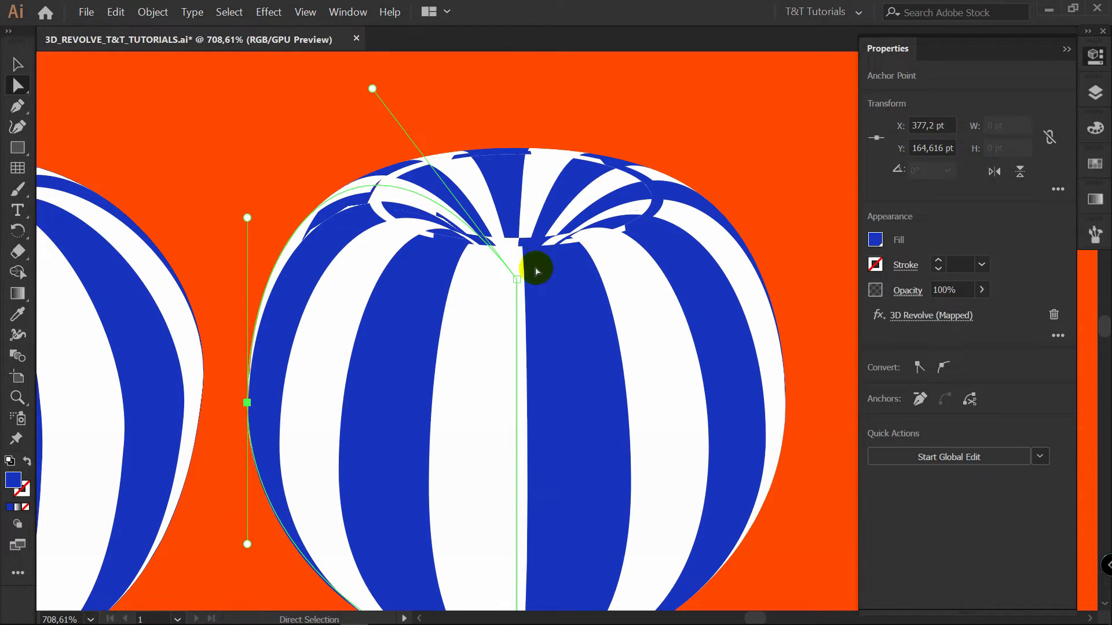
left_click_drag(372, 89, 392, 70)
left_click(551, 92)
Step: Clear all mapped symbols from the reshaped apple's 3D Revolve surfaces
key("space")
left_click_drag(546, 269, 454, 272)
key("z")
key("space")
key("a")
left_click(308, 329)
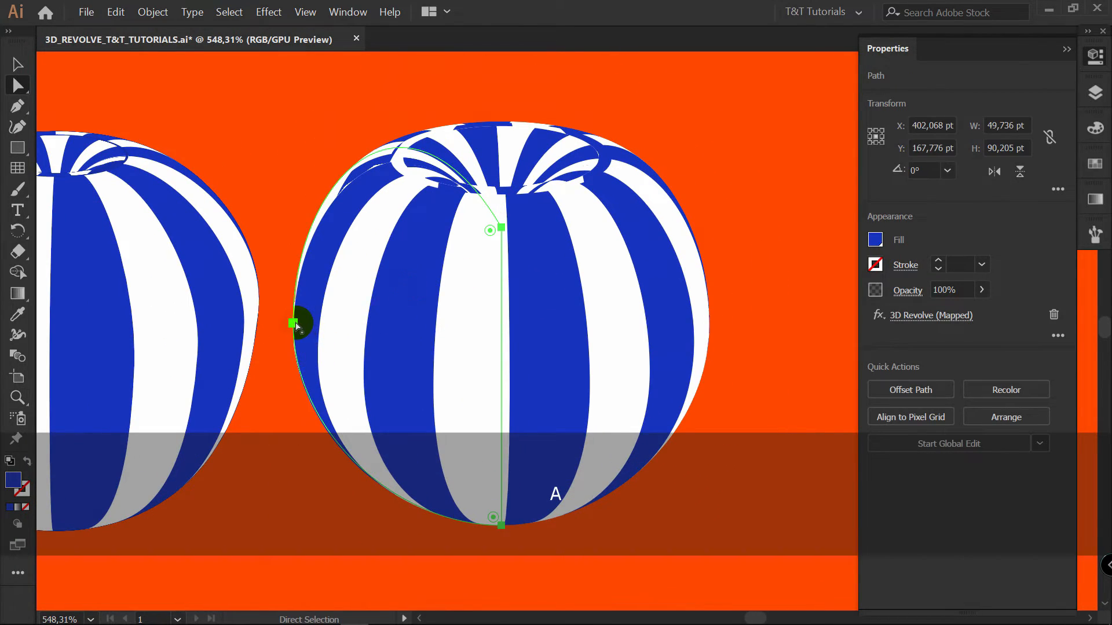
left_click(294, 323)
key("ctrl+space")
left_click_drag(574, 277, 690, 277)
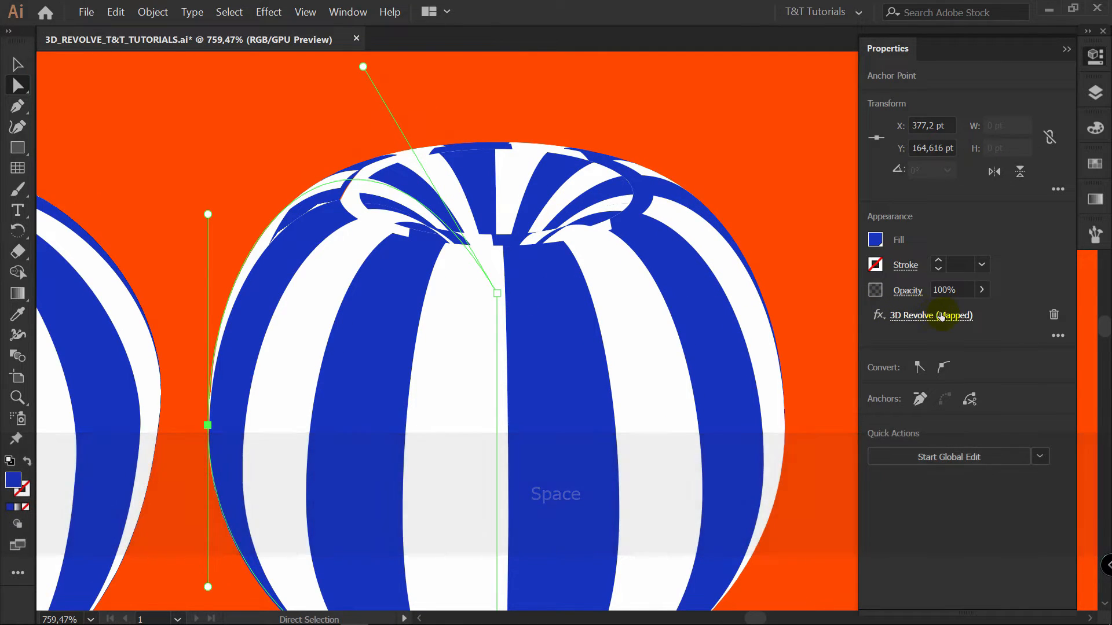
left_click(941, 316)
left_click(690, 570)
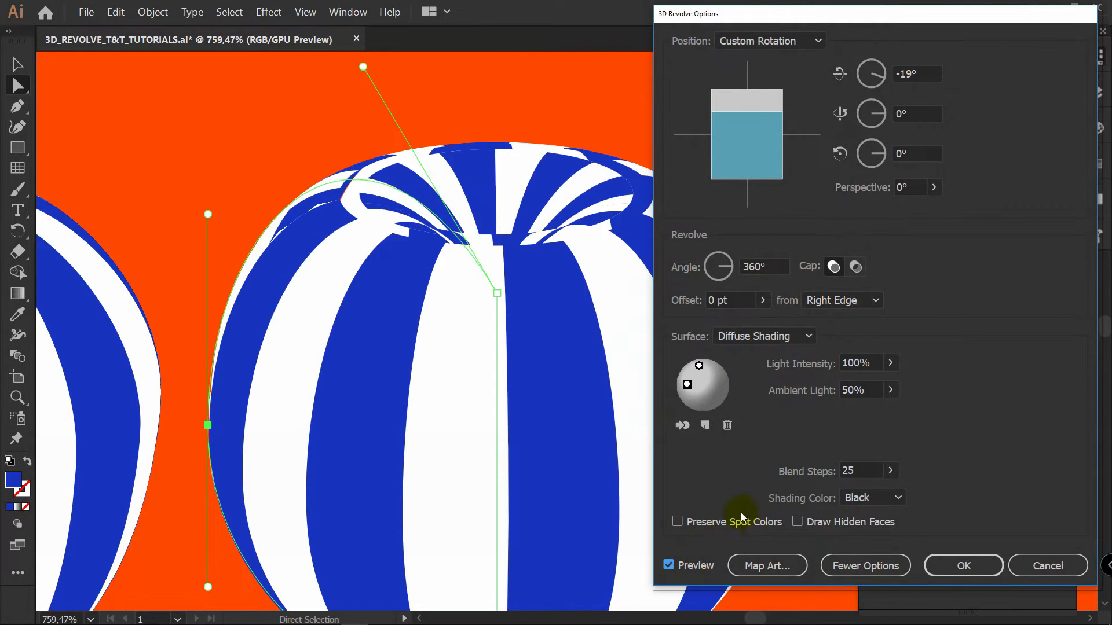
left_click(776, 558)
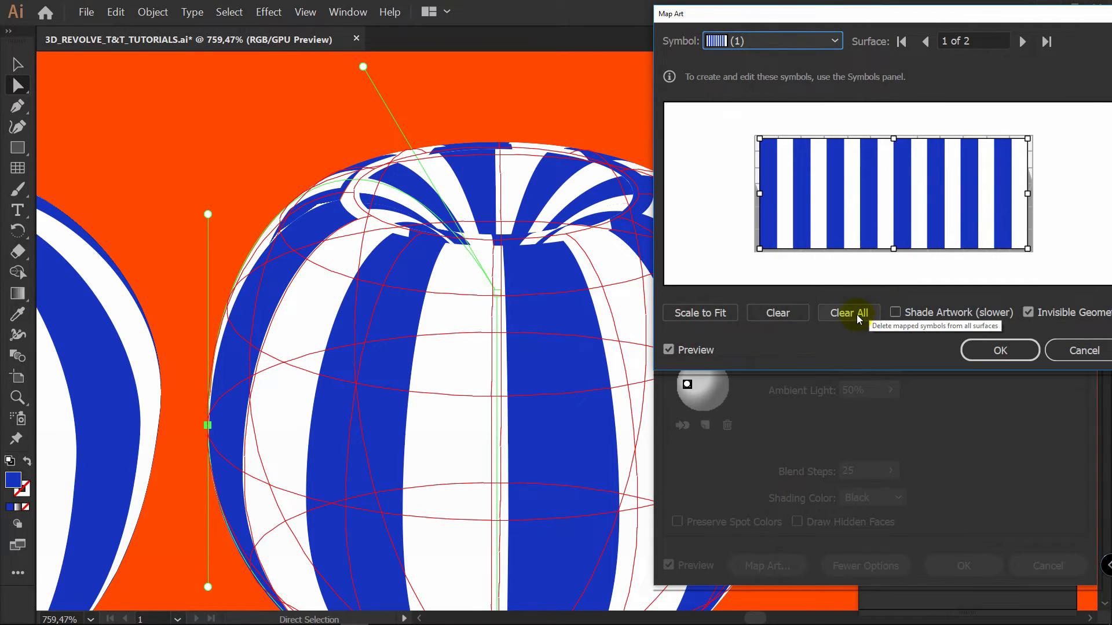
left_click(854, 315)
Step: Map symbol 1 onto both surfaces of the reshaped apple, scaled to fit each one
left_click(835, 40)
left_click(799, 79)
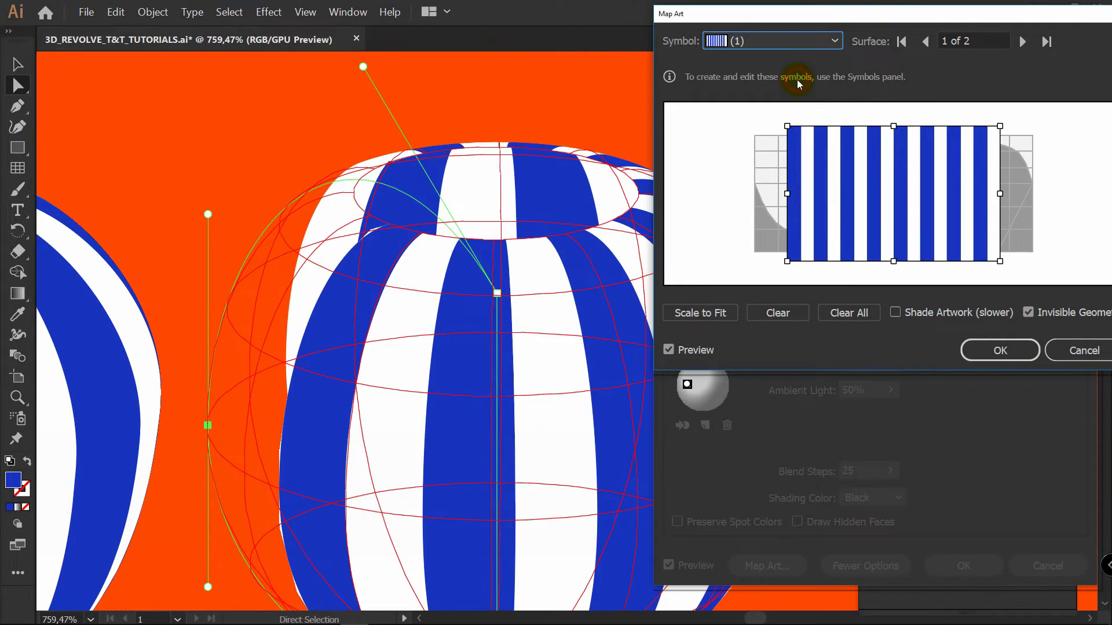
left_click(713, 318)
left_click(927, 42)
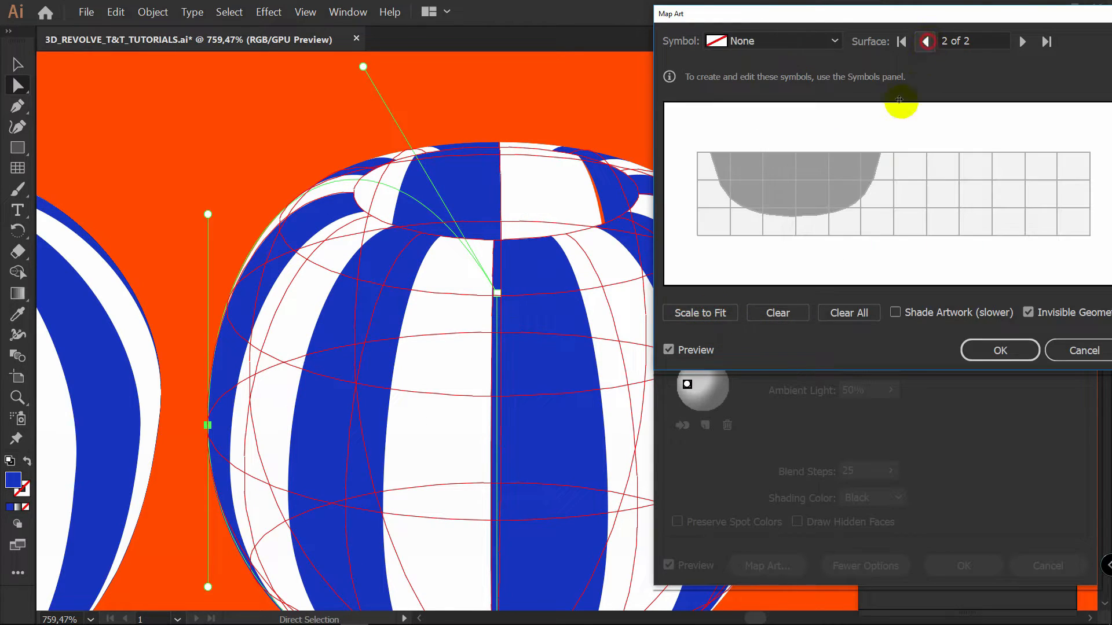
left_click(791, 42)
left_click(779, 81)
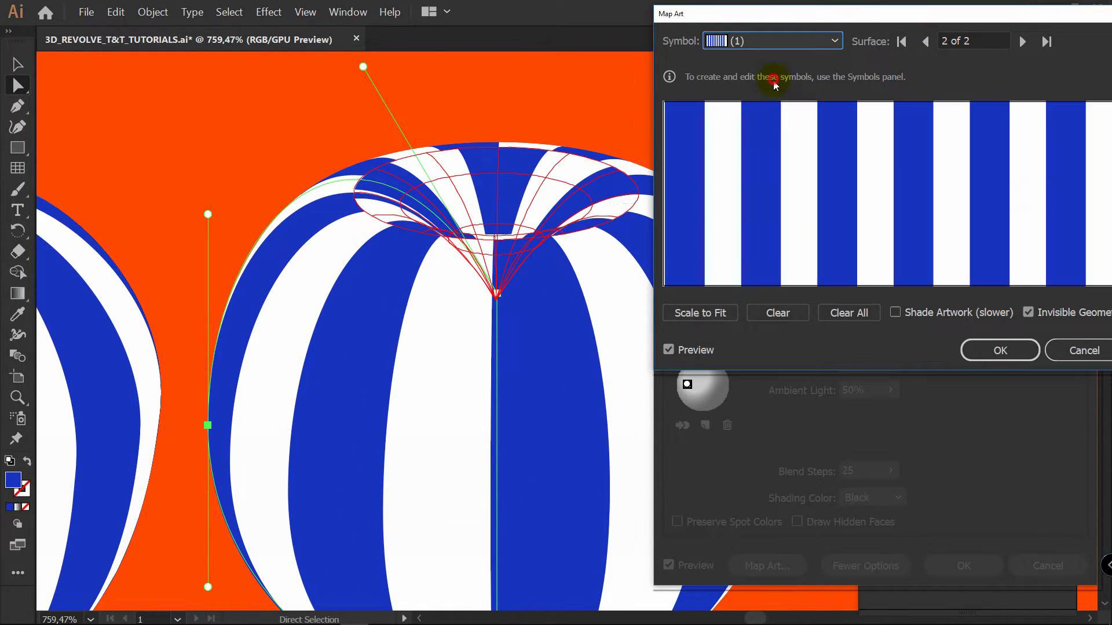
left_click(728, 315)
left_click(994, 350)
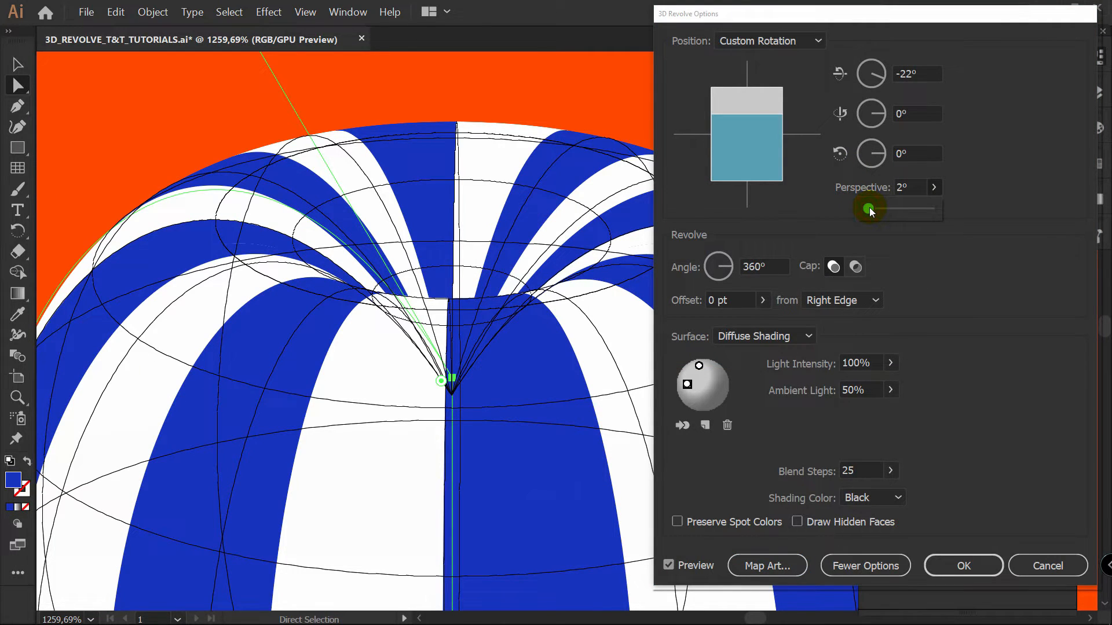
Step: Set the apple's 3D Revolve rotation around the X axis to -14° and perspective to 7°, and apply the settings
left_click_drag(765, 112, 762, 108)
left_click(933, 187)
left_click_drag(869, 208, 871, 207)
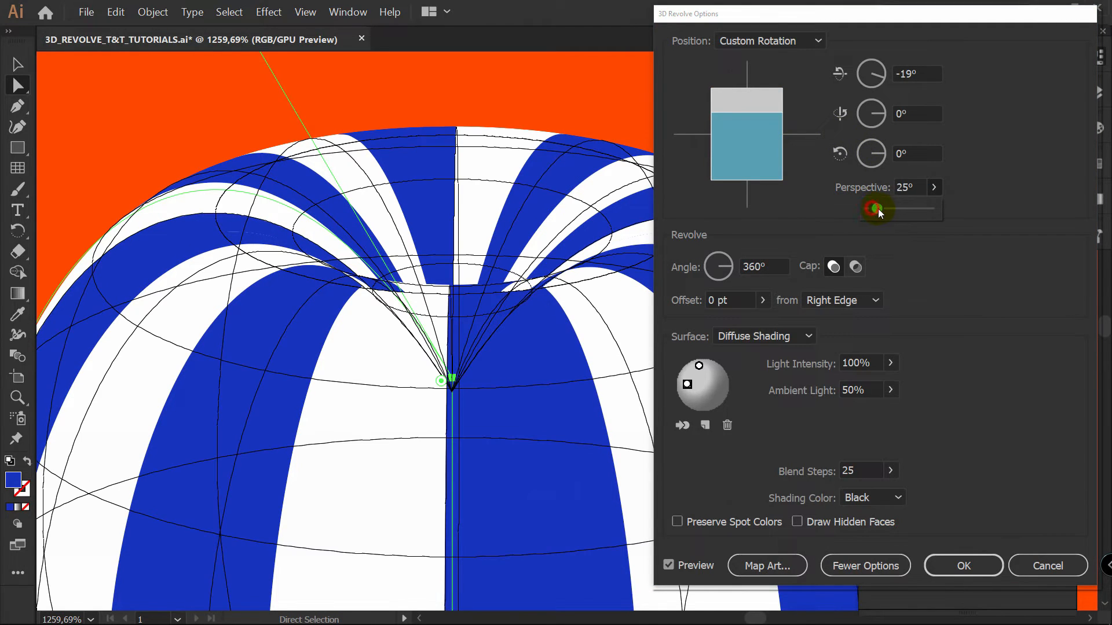
left_click_drag(772, 109, 774, 108)
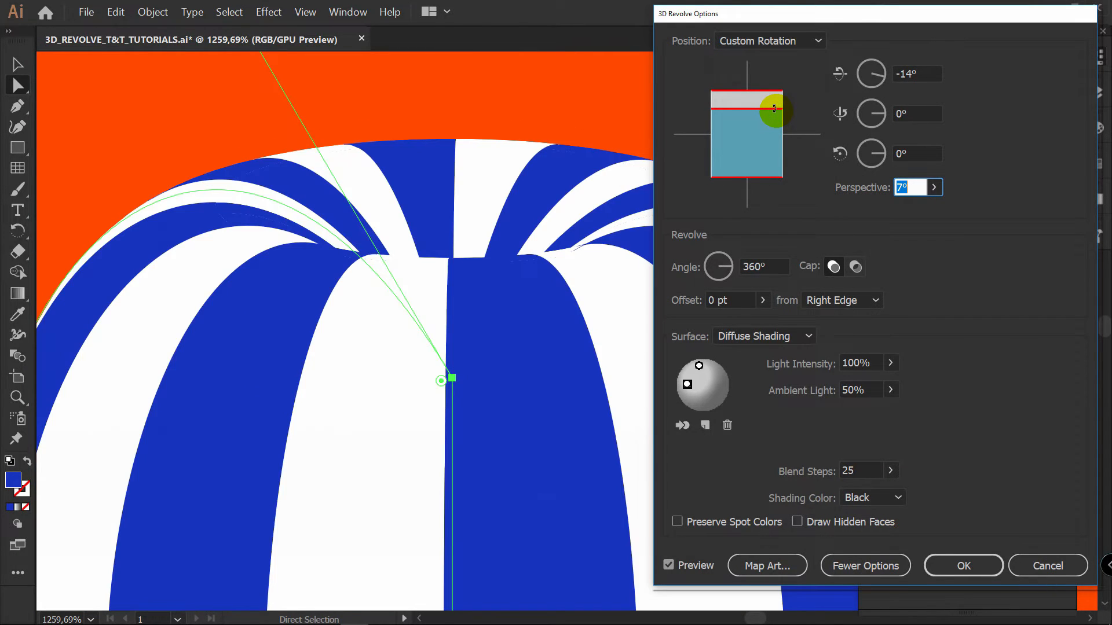
left_click(968, 565)
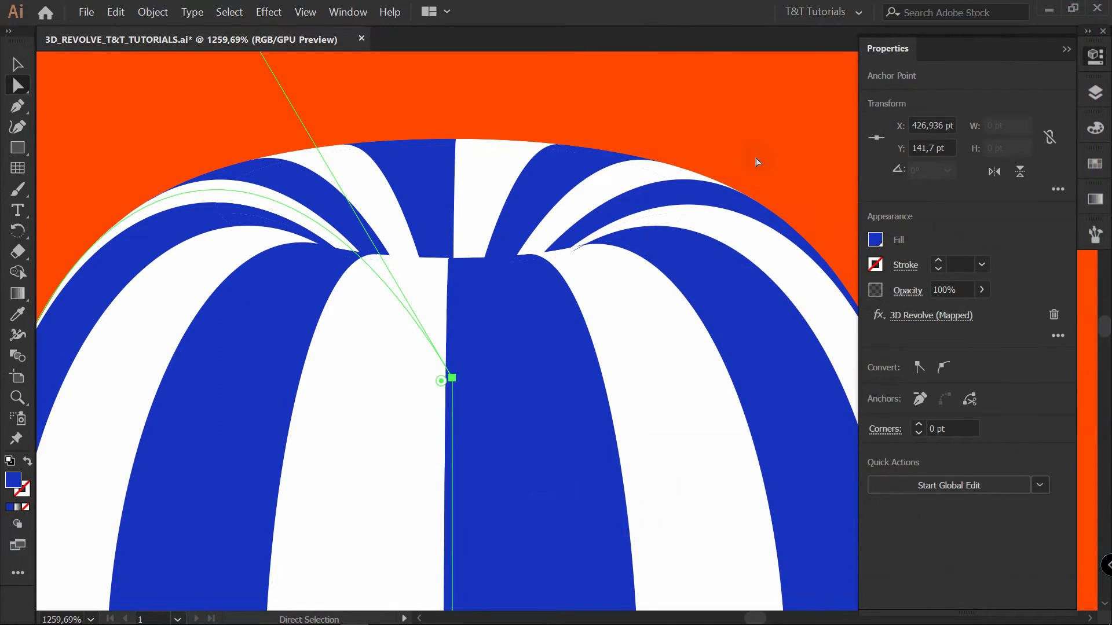
Step: Delete the first striped apple from the artboard
key("ctrl+0")
key("v")
mouse_move(173, 134)
left_mouse_down()
mouse_move(312, 506)
mouse_move(433, 531)
left_mouse_up()
key("Delete")
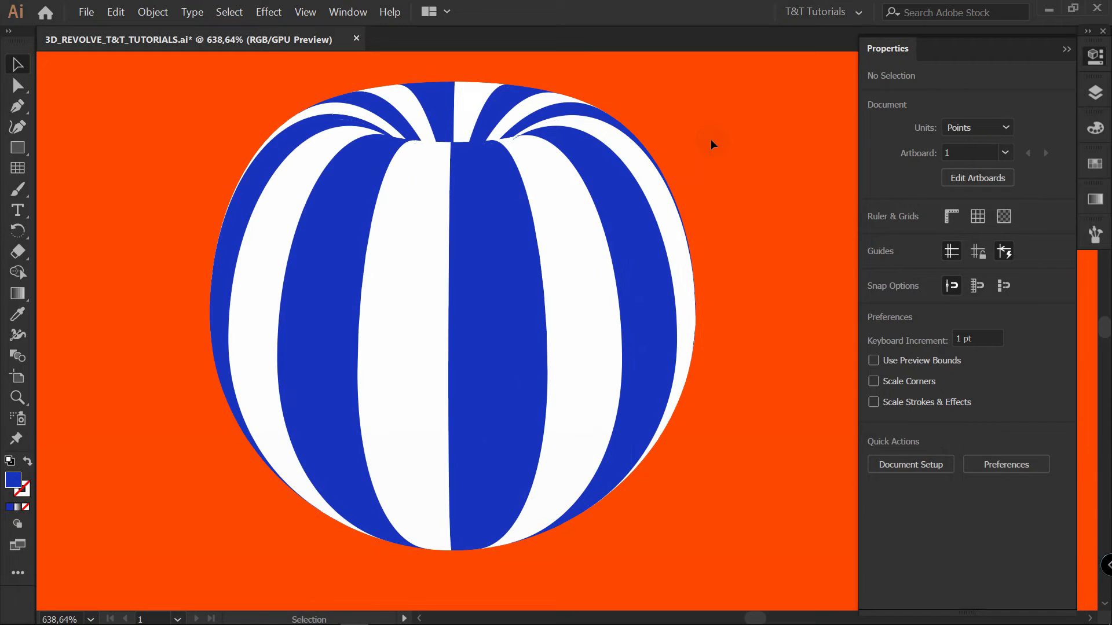
Step: Enable Shade Artwork for the remaining apple's mapped stripes in its 3D Revolve settings
left_click(626, 185)
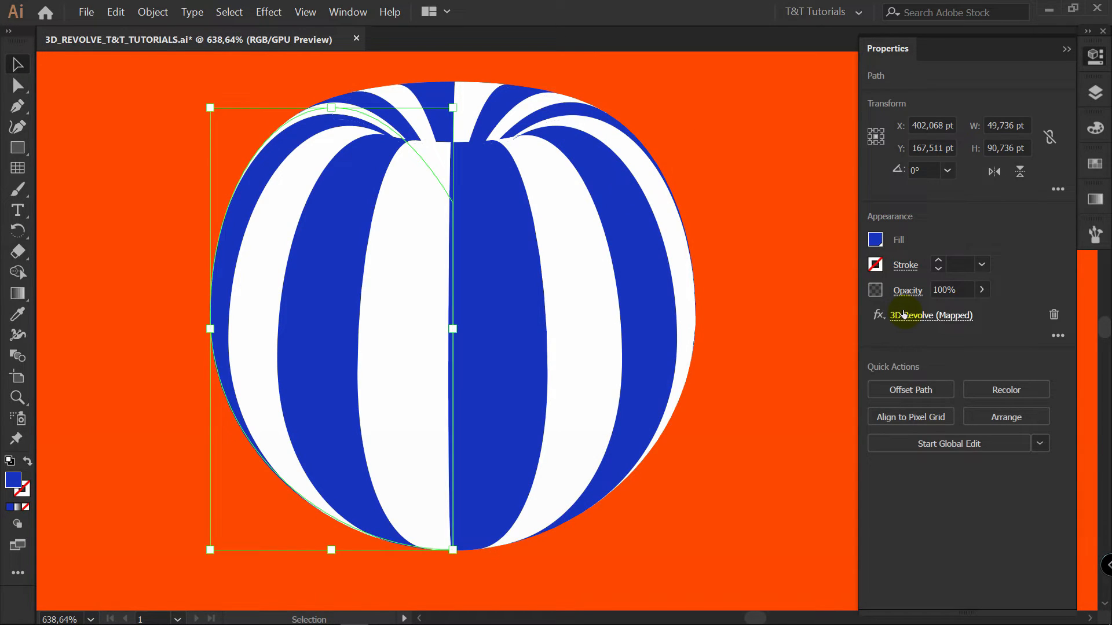
left_click(911, 316)
left_click(684, 565)
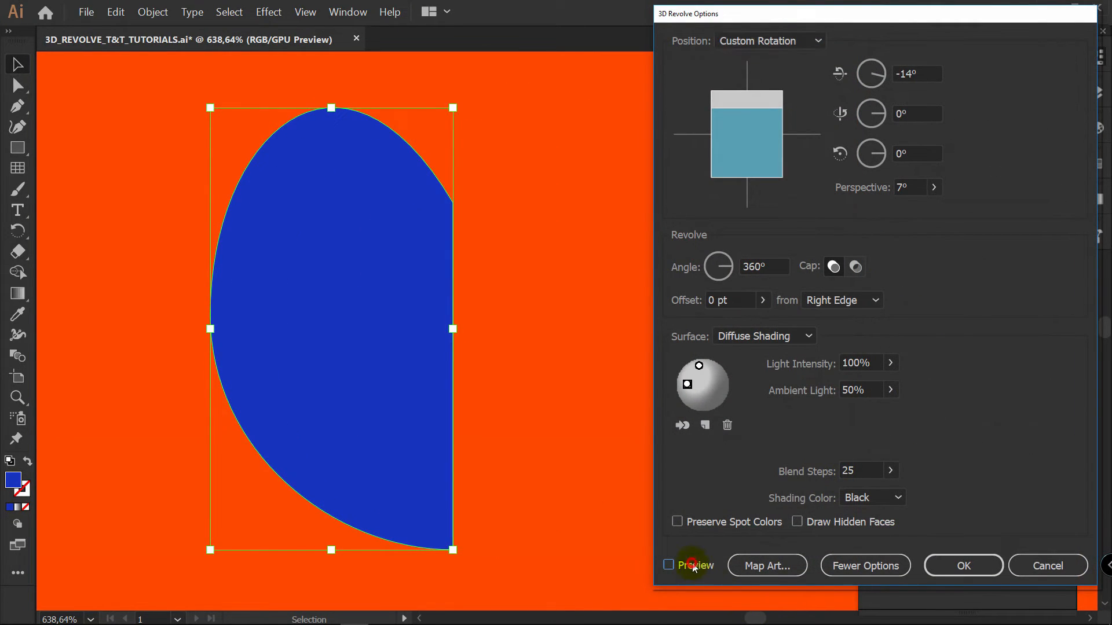
left_click(759, 569)
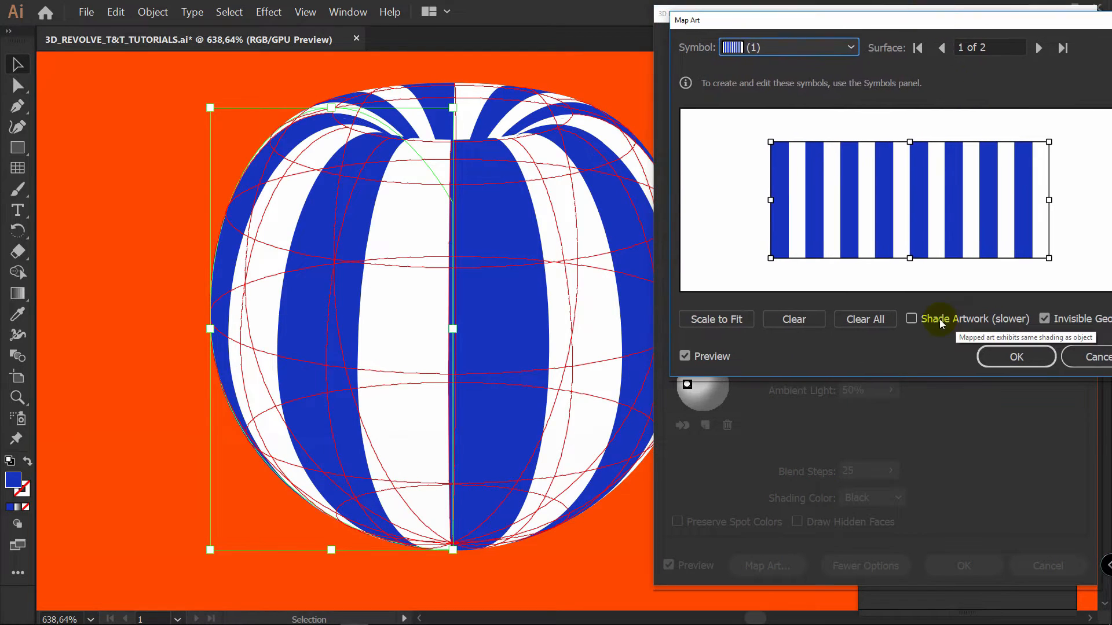
left_click(946, 323)
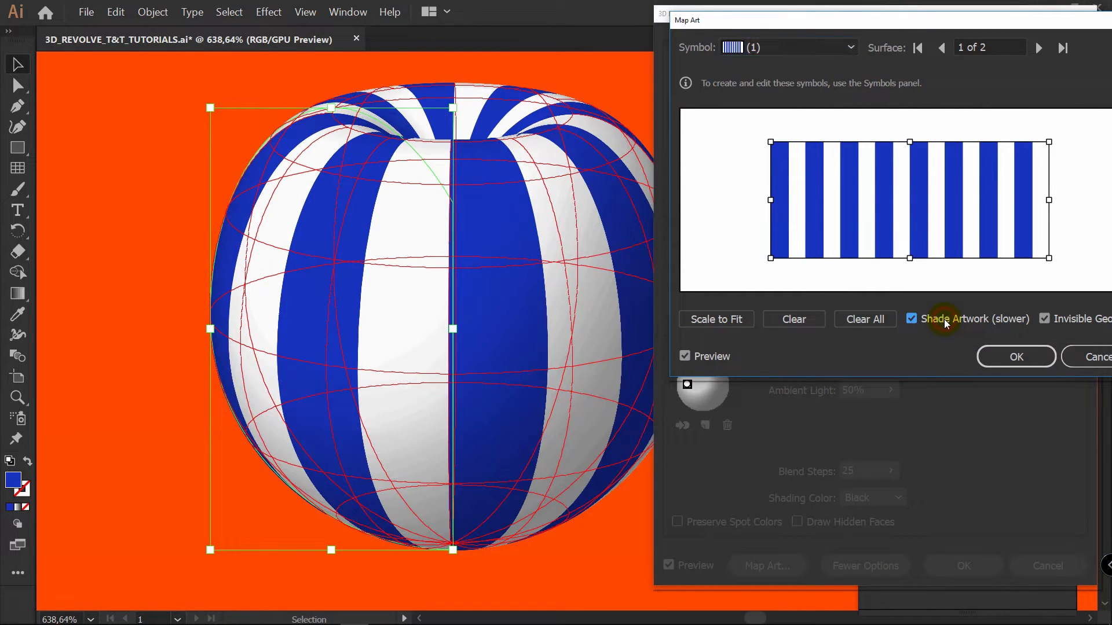
left_click(1015, 357)
Step: Adjust the two light sources on the shading sphere, delete one of them, and set Blend Steps to 82
left_click_drag(700, 370, 703, 364)
left_click(687, 386)
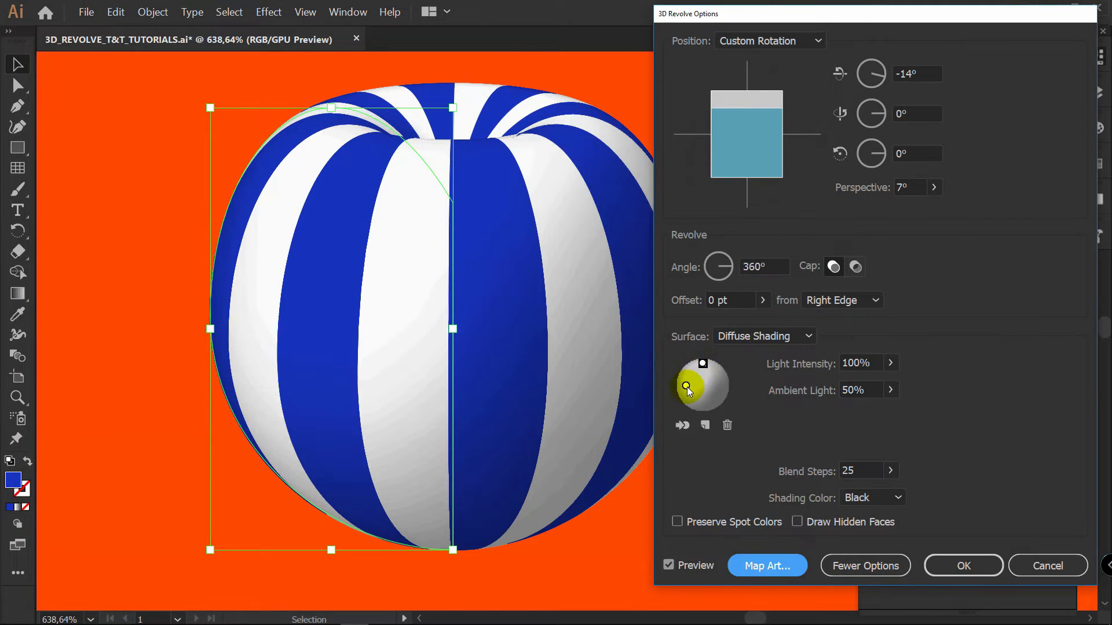
left_click(702, 364)
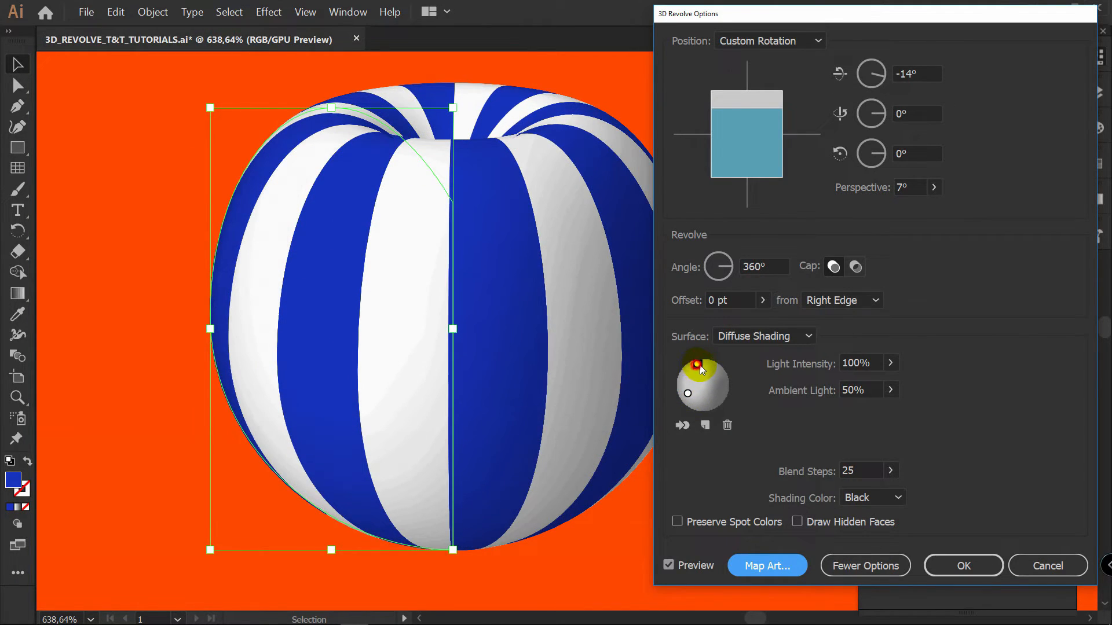
left_click(727, 425)
left_click(890, 471)
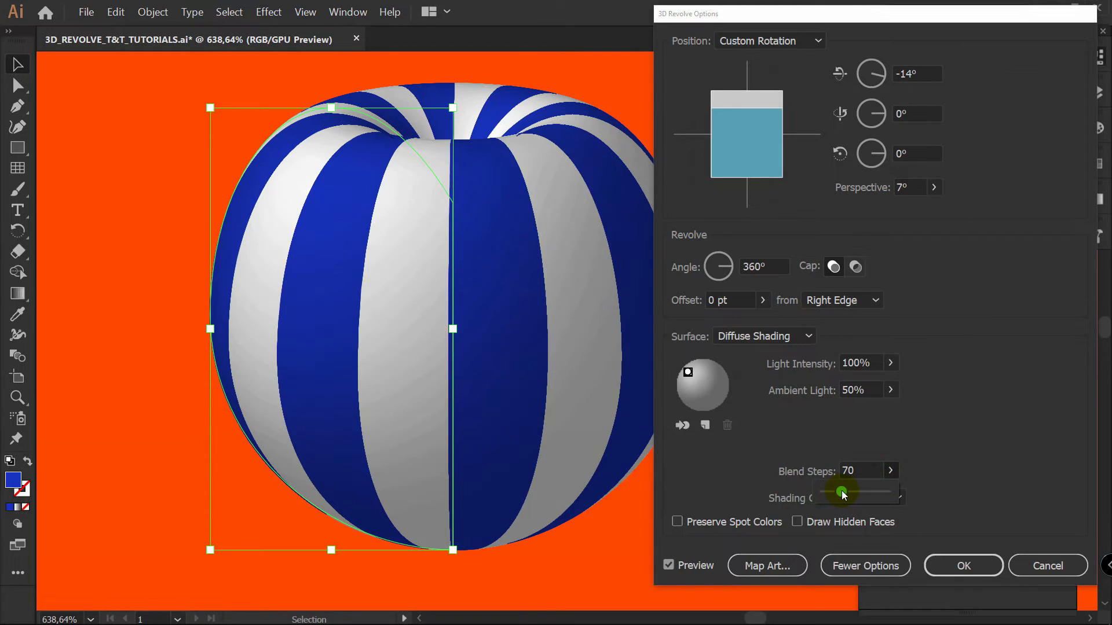
Step: Place the remaining light at the top of the shading sphere and add a second light near its left edge
left_click(688, 372)
left_click_drag(689, 372, 700, 366)
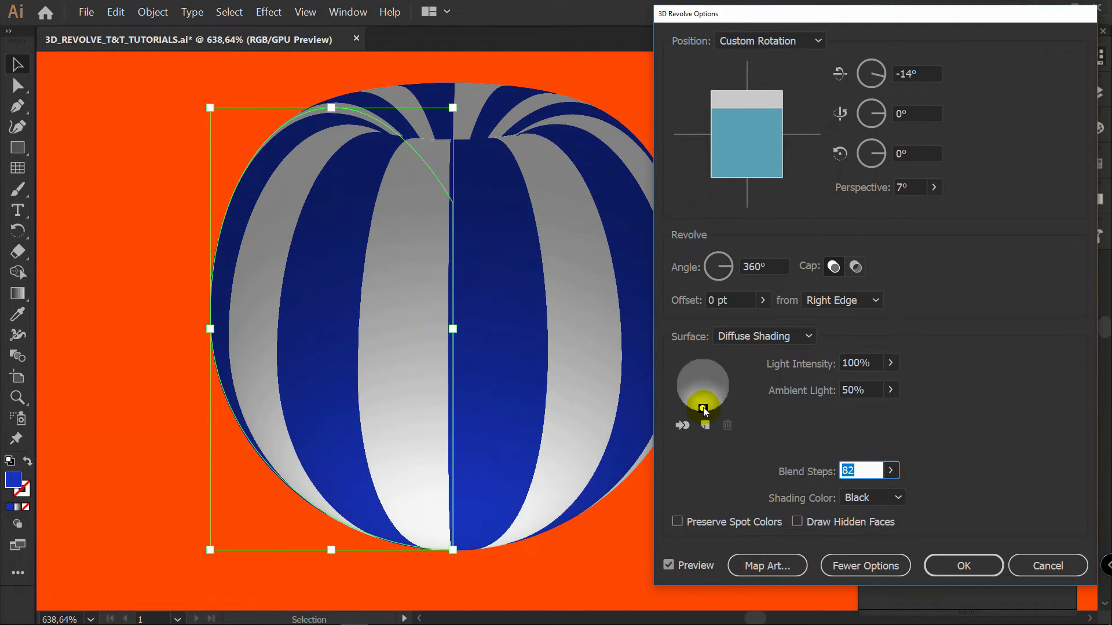
mouse_move(697, 401)
left_mouse_down()
mouse_move(691, 371)
mouse_move(702, 373)
left_mouse_up()
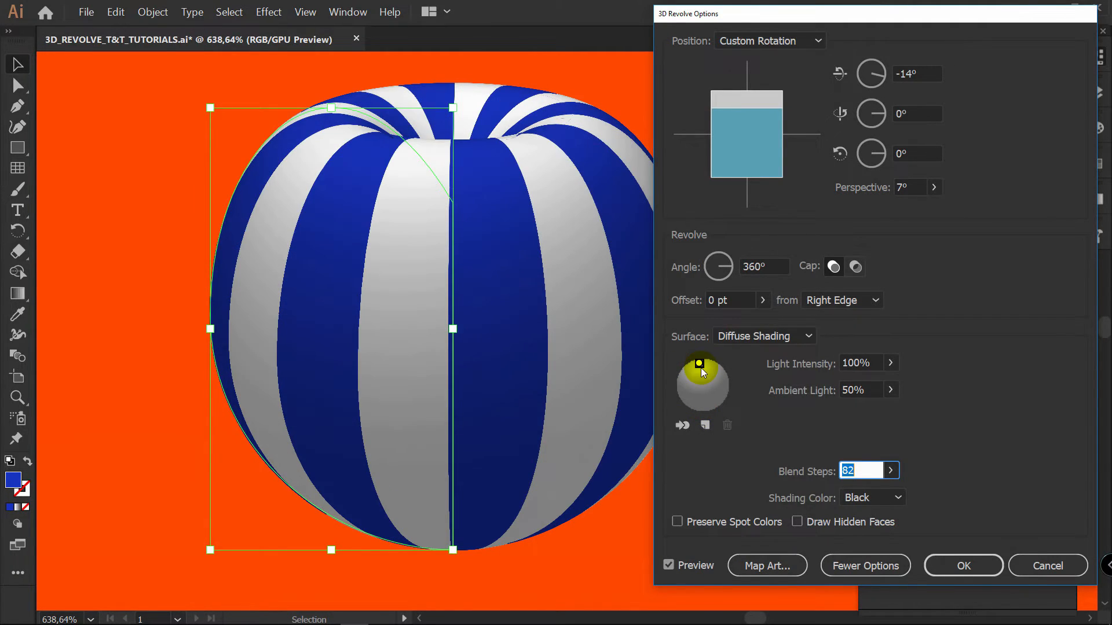
left_click(705, 429)
left_click_drag(707, 387, 687, 387)
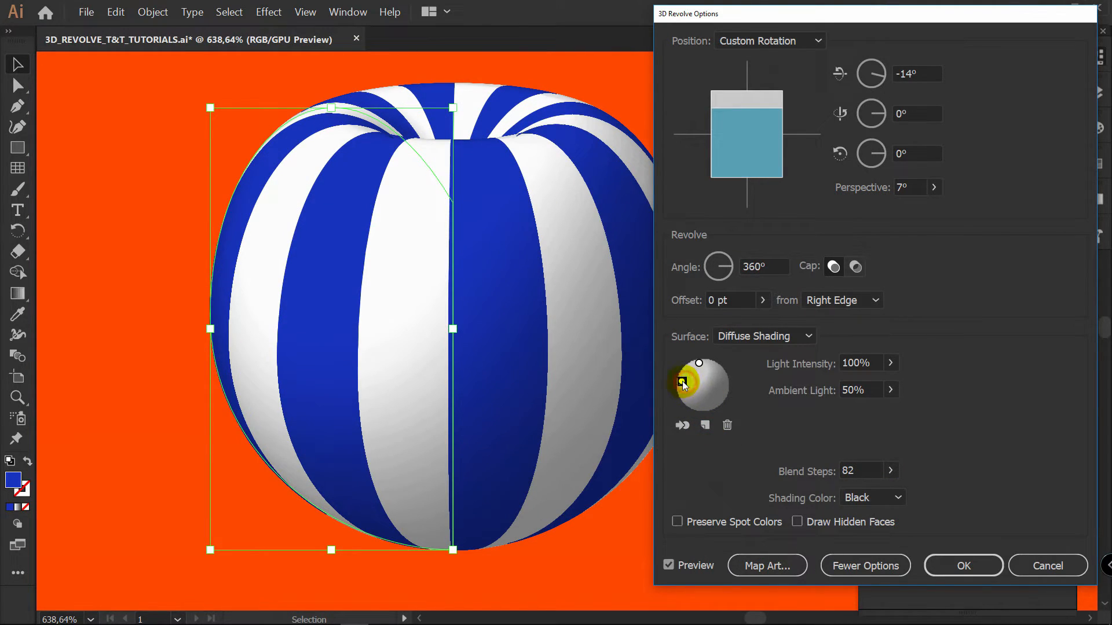
Step: Nudge the side light slightly inward on the shading sphere and apply the 3D Revolve settings
left_click_drag(685, 385, 687, 384)
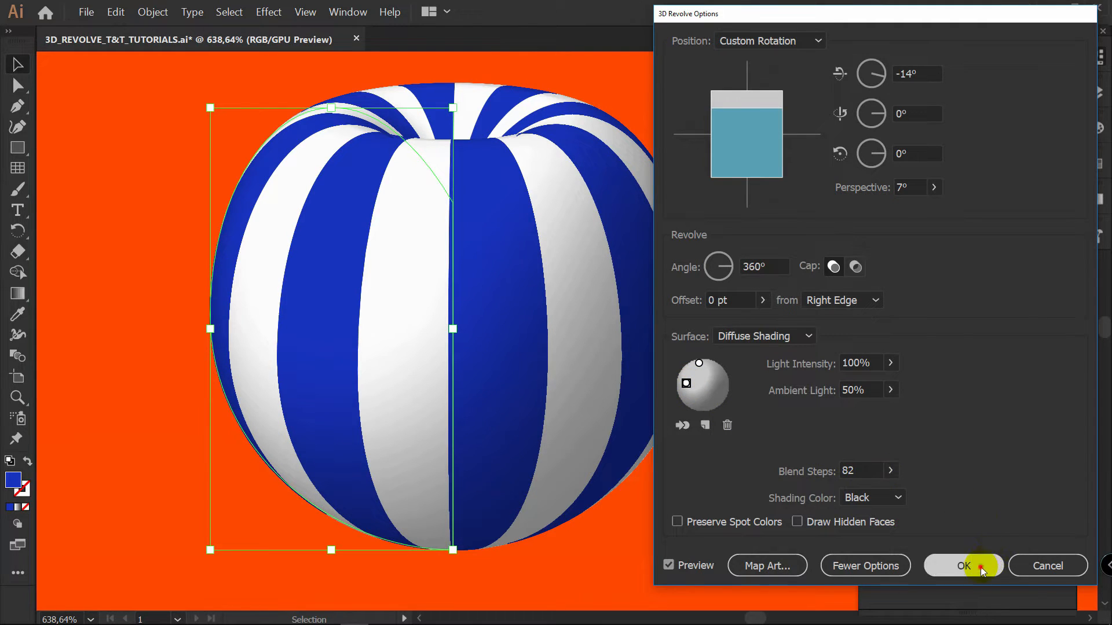
left_click(964, 566)
left_click(739, 155)
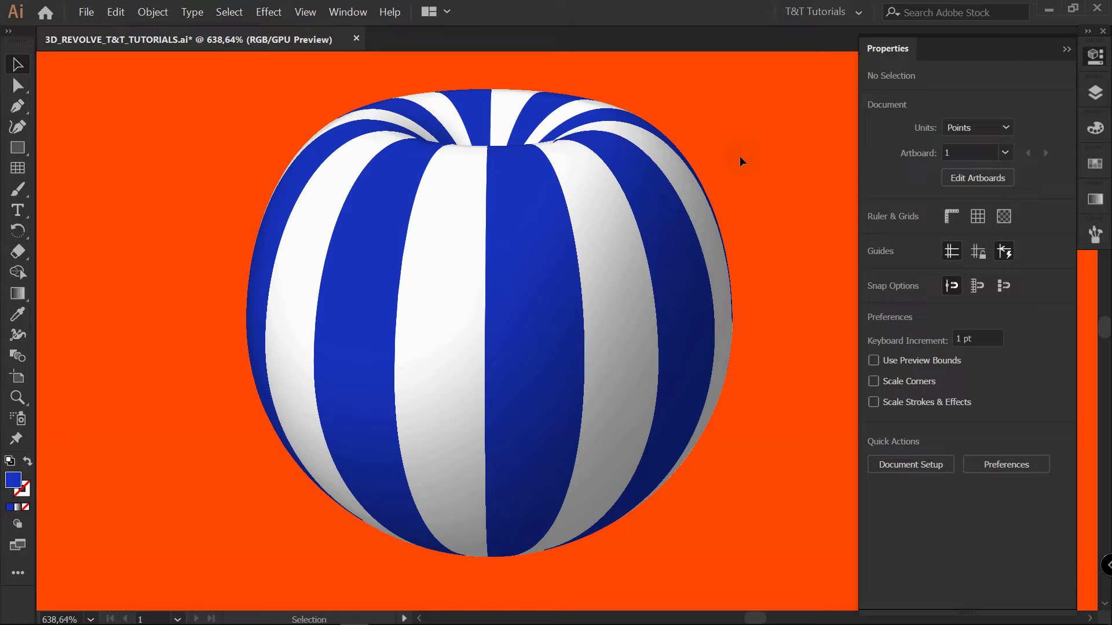
Step: Duplicate the striped apple path directly in front of itself and select the upper copy
left_click(597, 247)
key("F7")
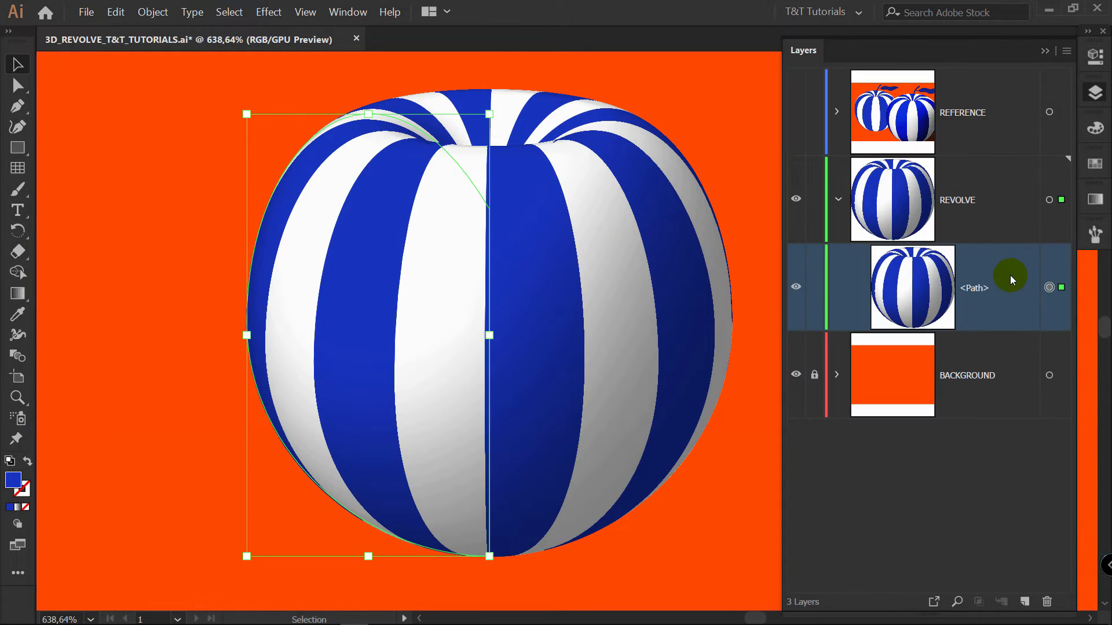
key("ctrl+c")
key("ctrl+f")
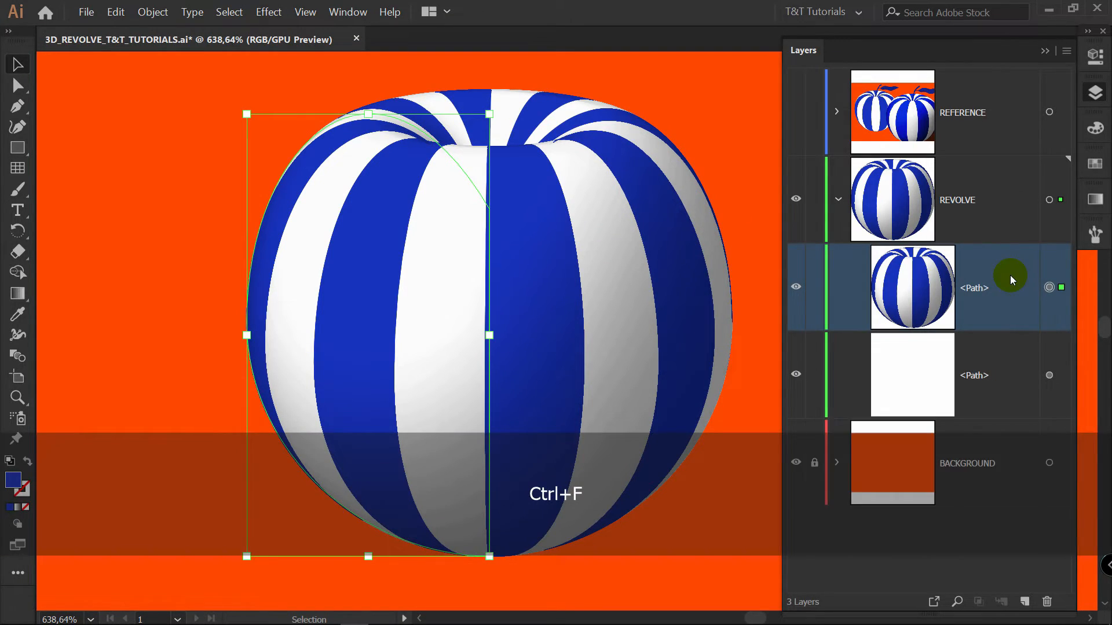
left_click(979, 288)
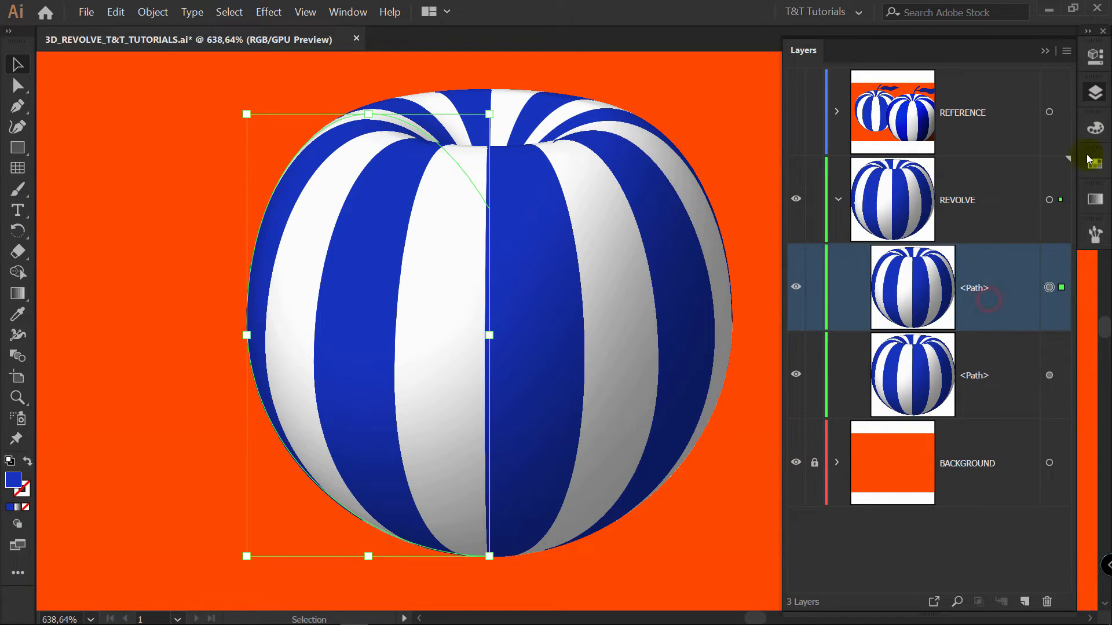
Step: Turn off Invisible Geometry and clear all mapped artwork from the upper apple copy's 3D Revolve effect
left_click(1096, 53)
left_click(930, 316)
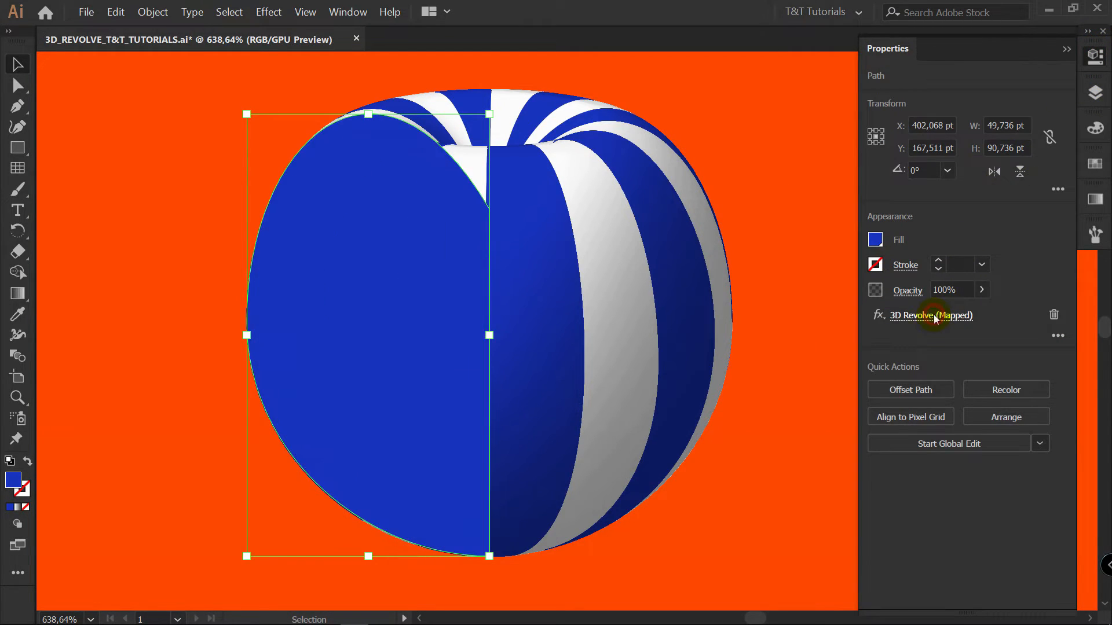
left_click(780, 565)
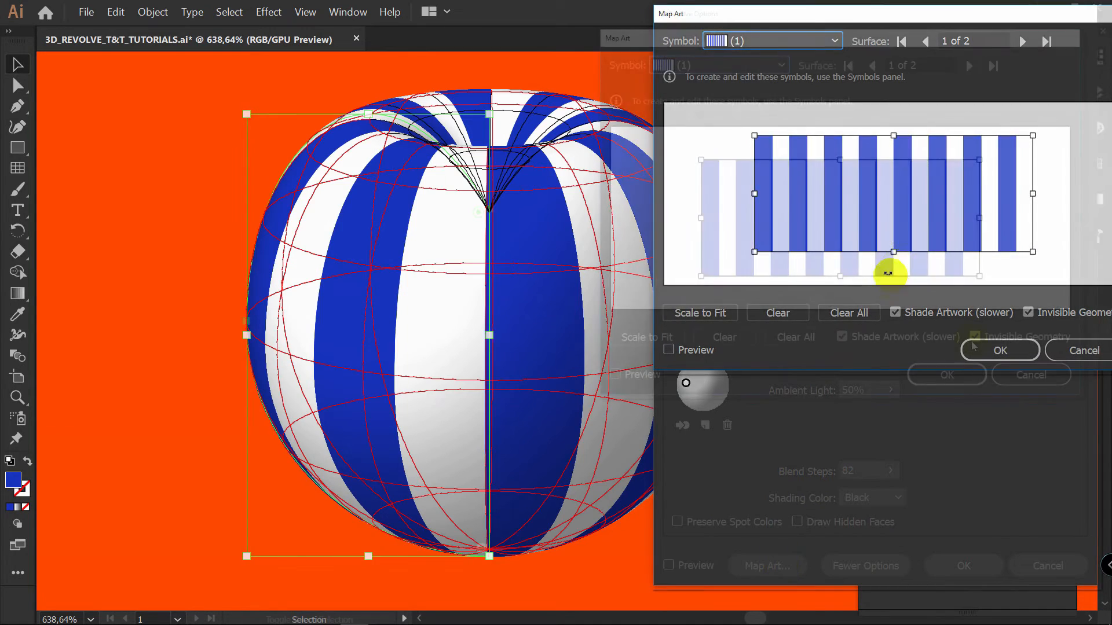
left_click(1000, 337)
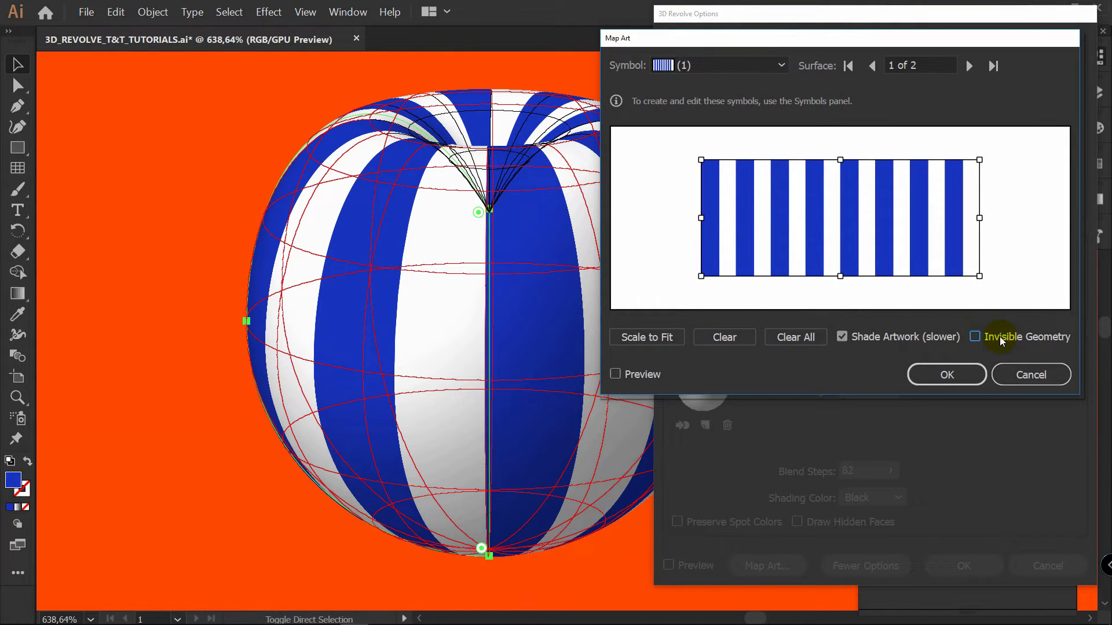
left_click(801, 337)
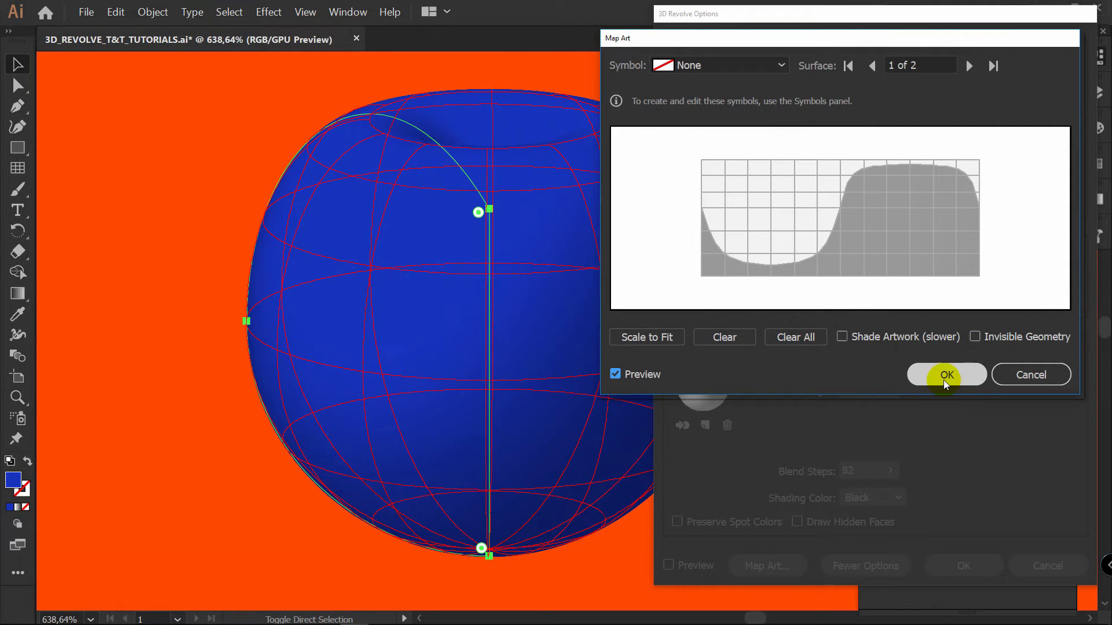
left_click(945, 378)
key("Return")
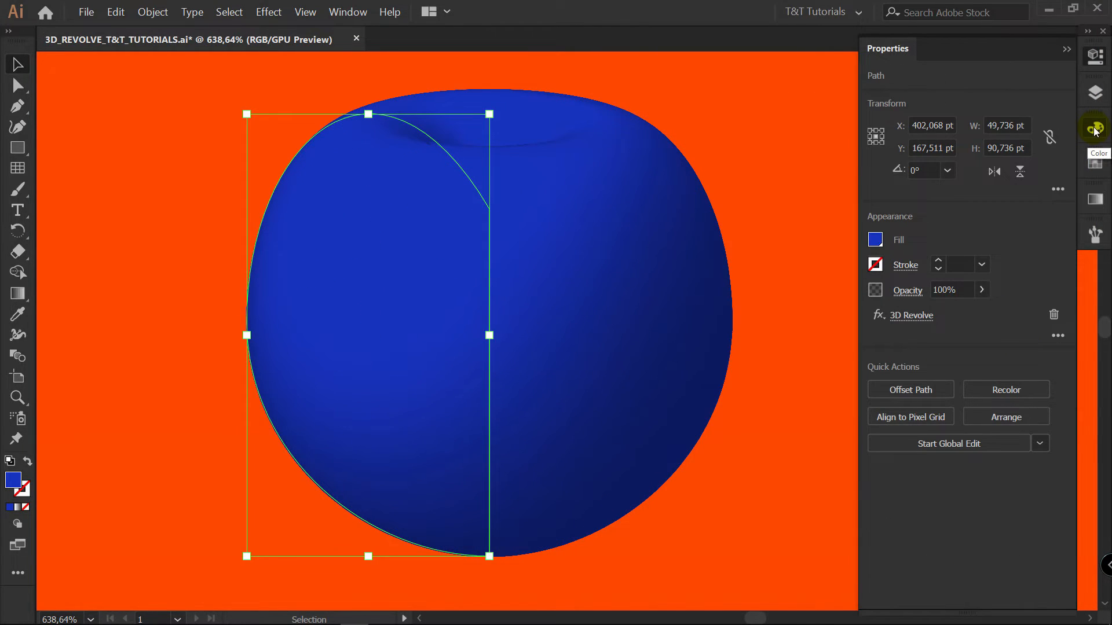
Step: Switch the upper apple's fill to the Grayscale color model and set K to 25%
left_click(1096, 129)
left_click(1066, 120)
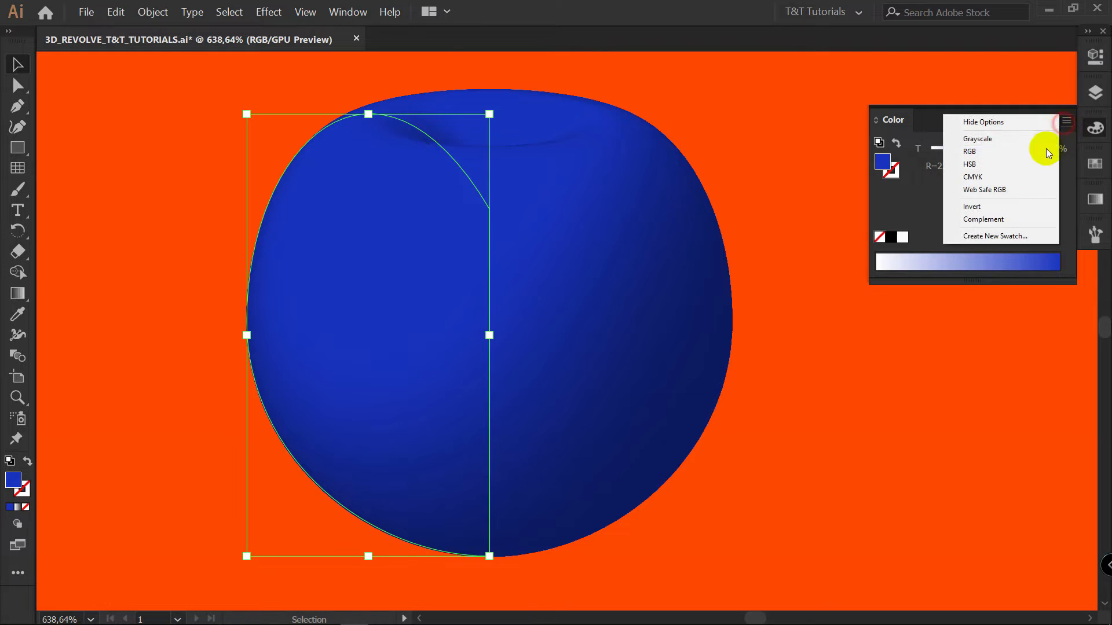
left_click(1017, 139)
left_click_drag(1010, 153, 953, 153)
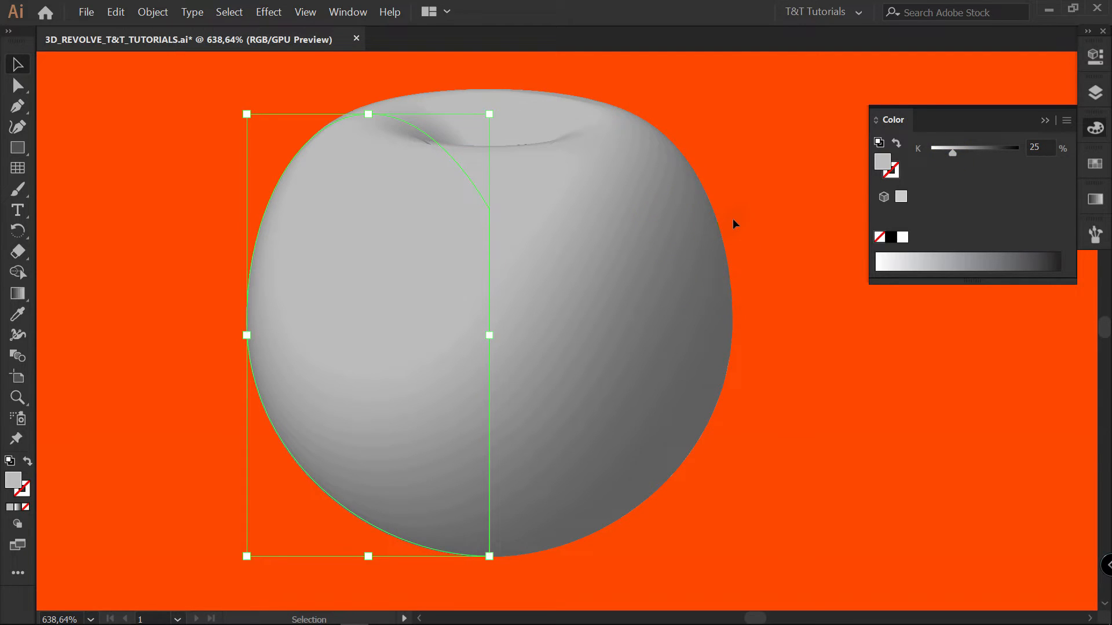
left_click(1048, 123)
Step: Set the gray apple's blending mode to Color Burn at 31% opacity and expand its appearance
left_click(1094, 56)
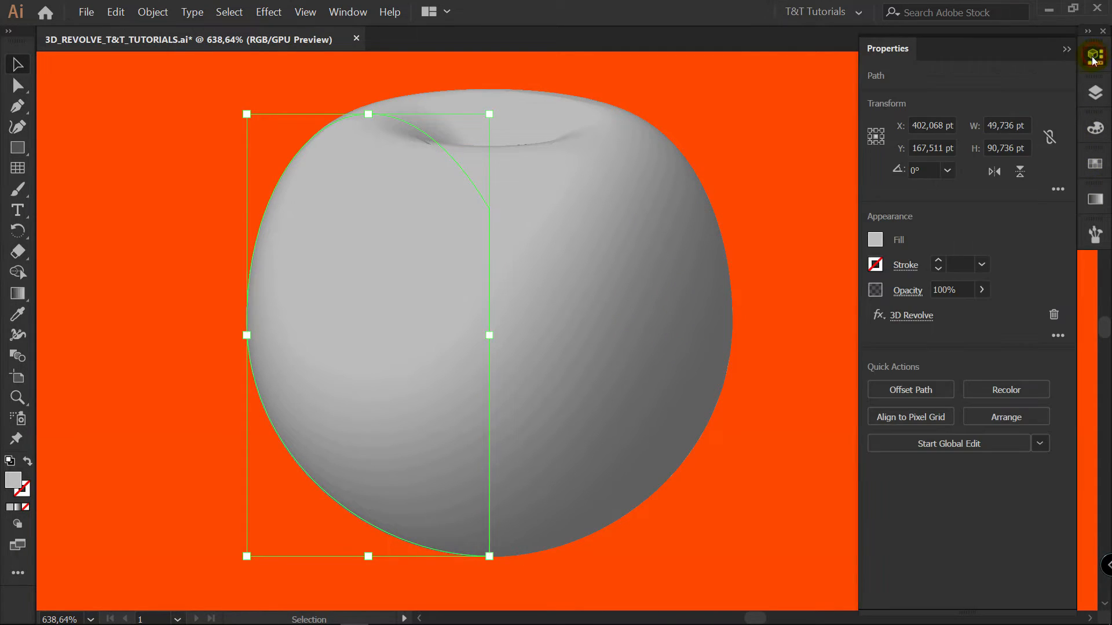
left_click(910, 291)
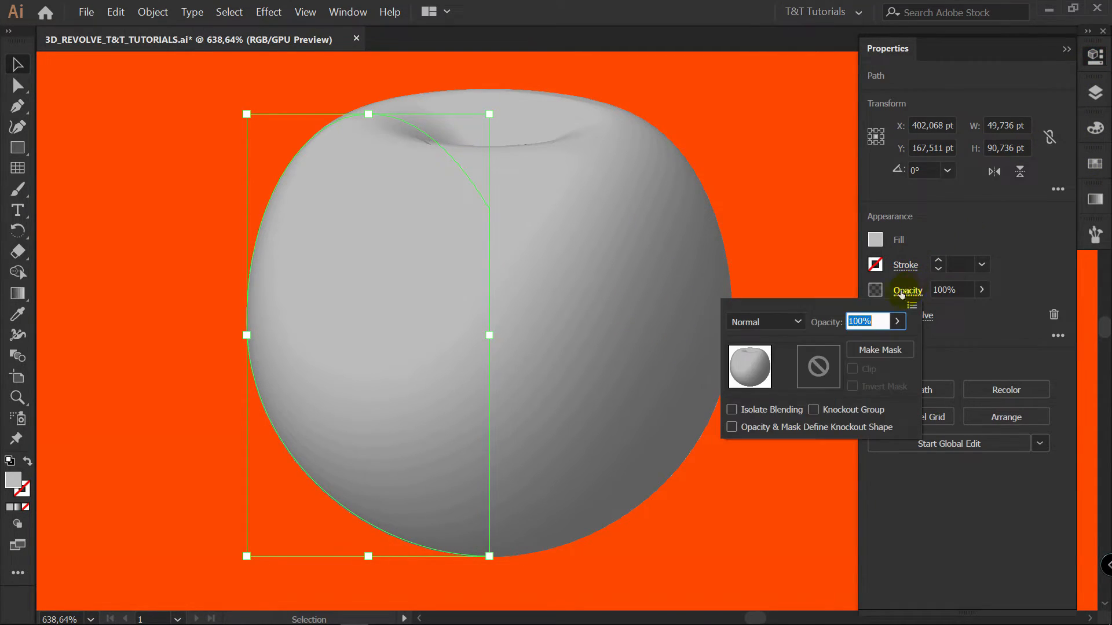
left_click(778, 321)
left_click(769, 72)
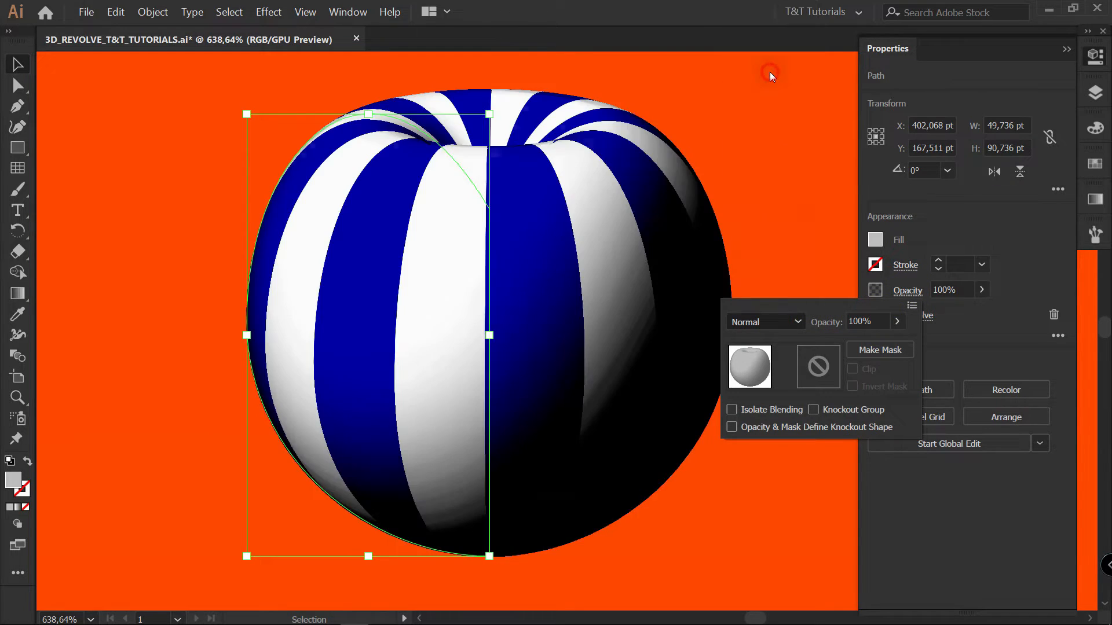
left_click(897, 321)
left_click_drag(897, 343, 843, 340)
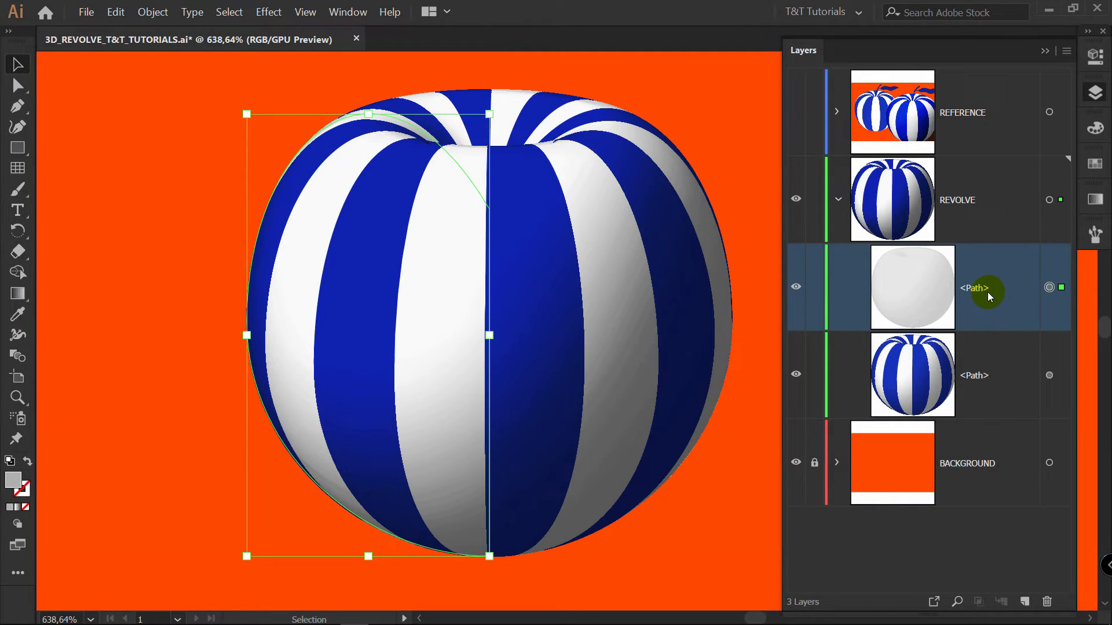
left_click(152, 11)
left_click(173, 150)
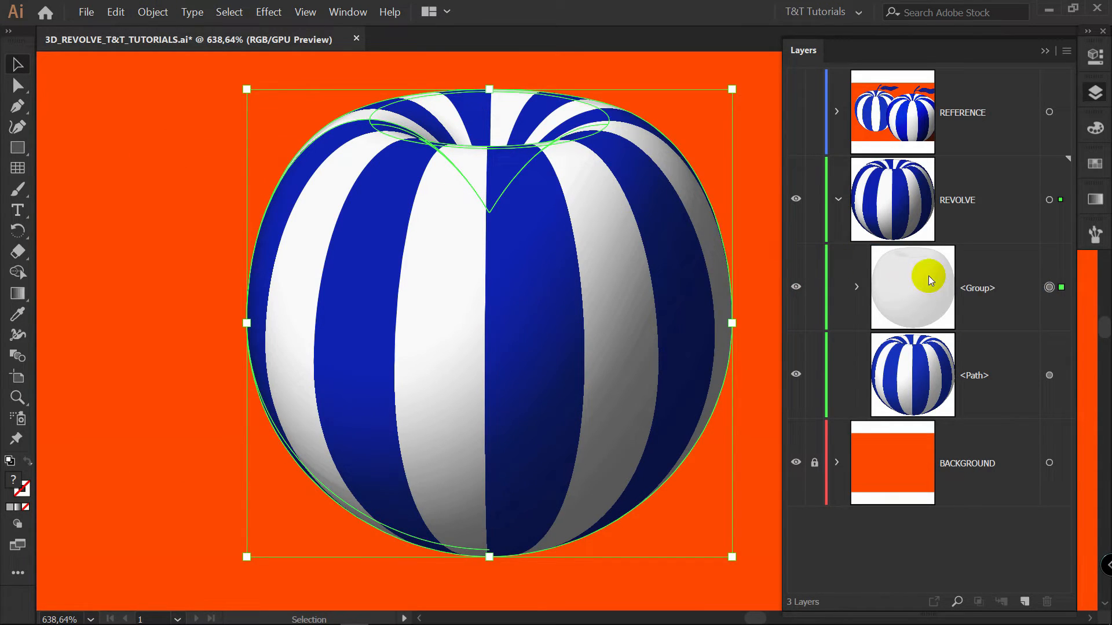
left_click_drag(714, 227, 577, 252)
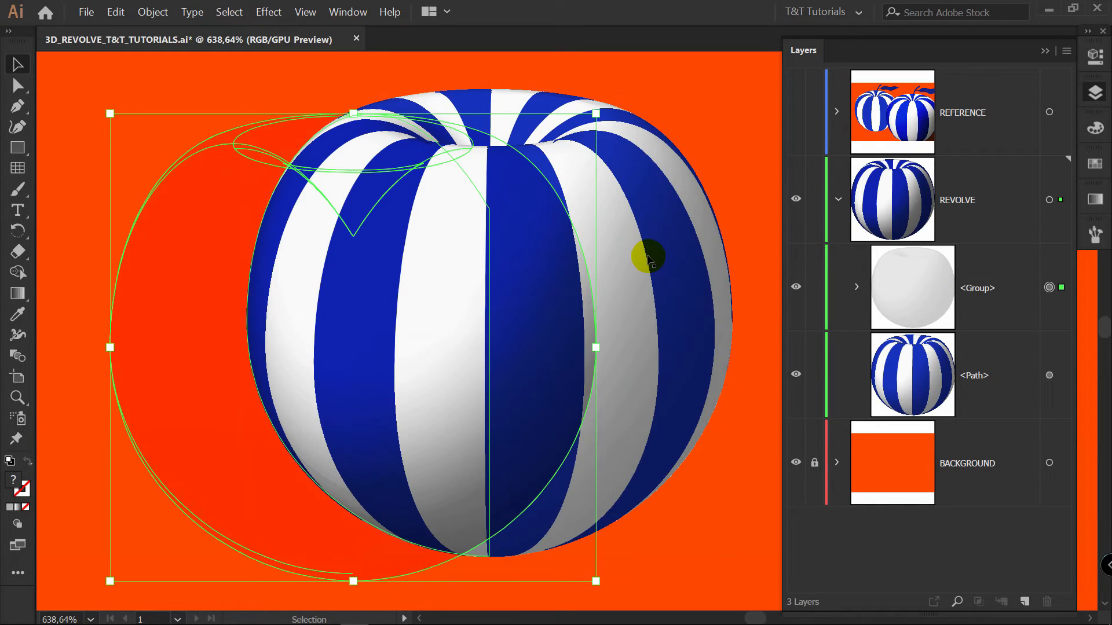
key("ctrl")
key("ctrl+z")
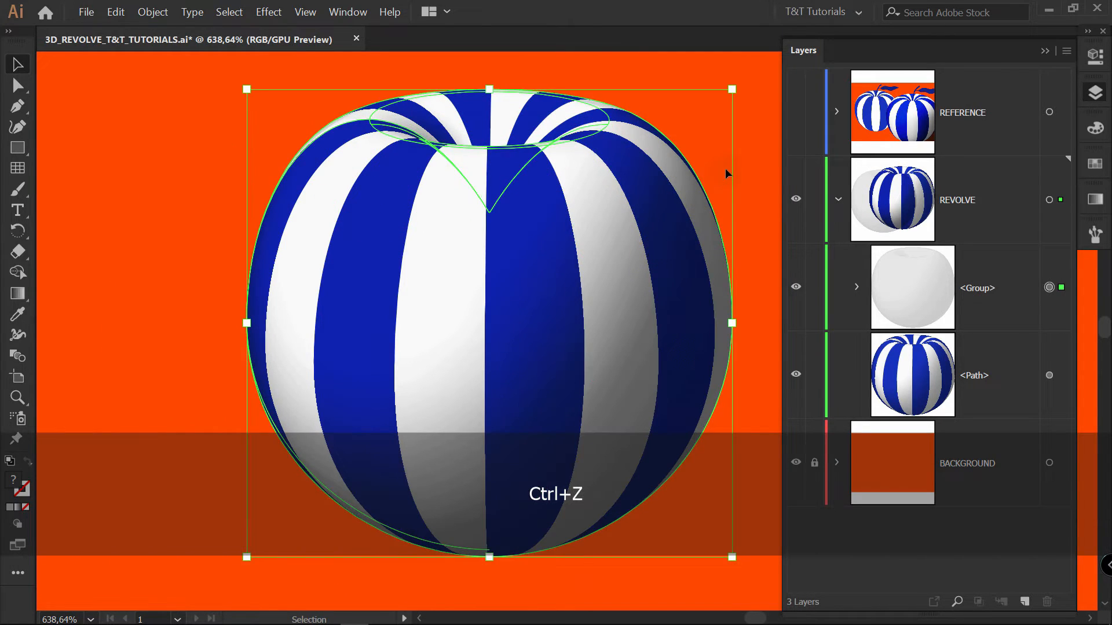
Step: Duplicate the expanded shading group in front and set the copy's blending mode to Overlay at 100% opacity
left_click(1060, 288)
key("ctrl+c")
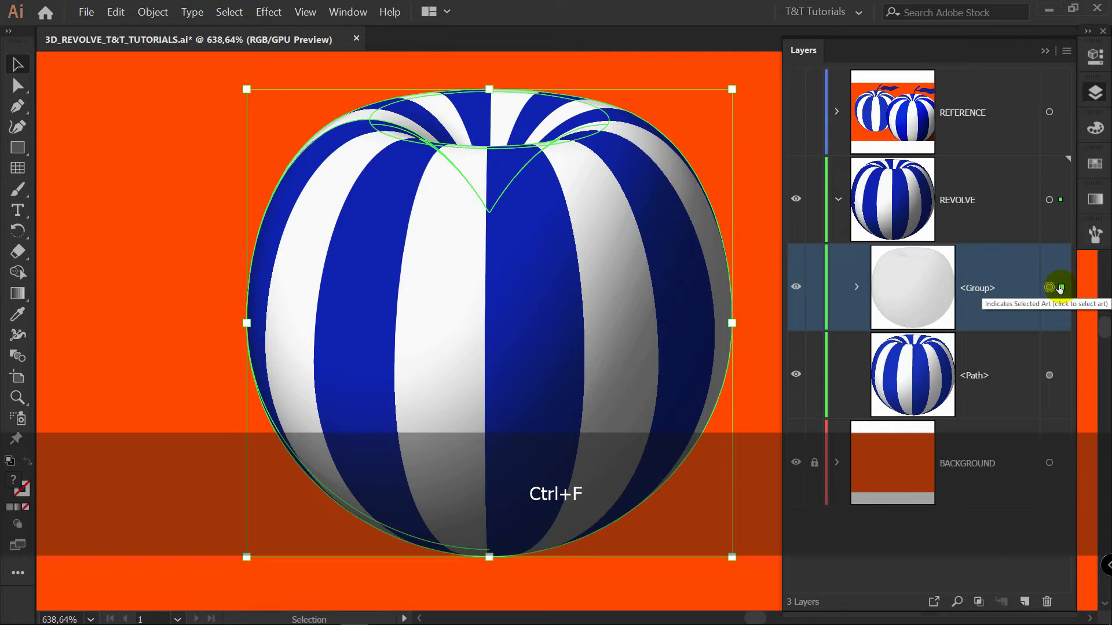
left_click(1095, 56)
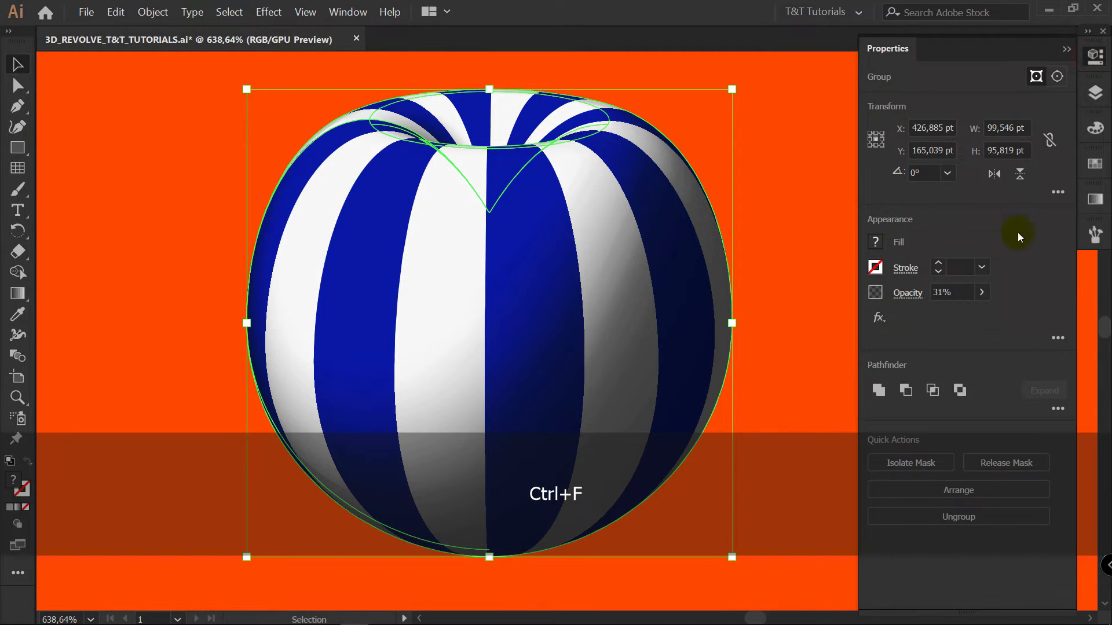
left_click(906, 295)
left_click(795, 326)
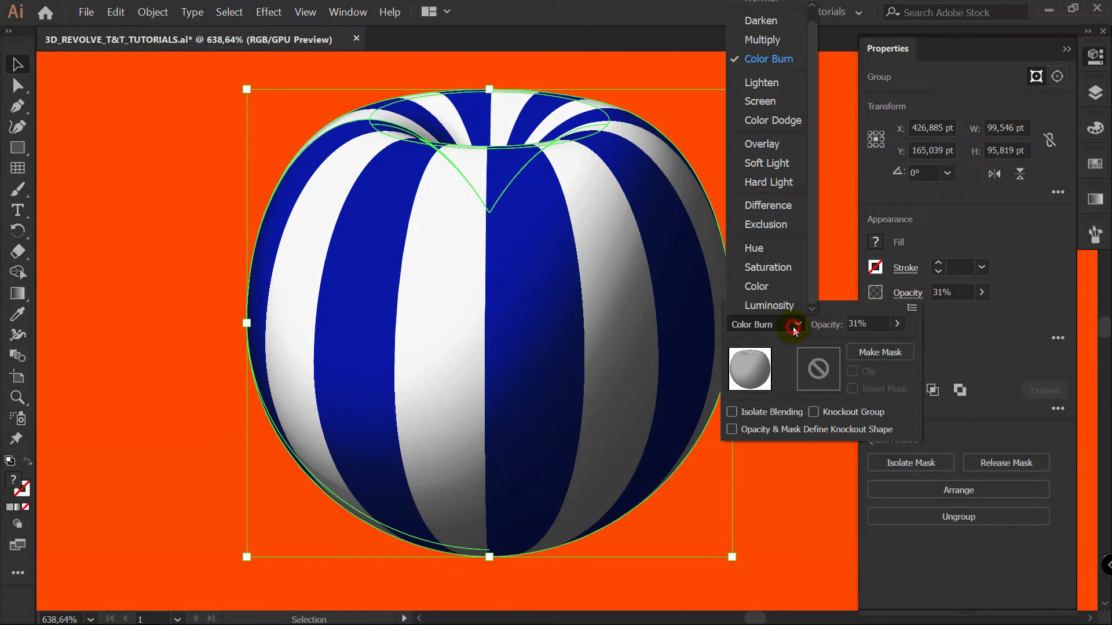
left_click(773, 145)
mouse_move(896, 323)
left_mouse_down()
mouse_move(898, 346)
mouse_move(860, 345)
mouse_move(915, 345)
mouse_move(851, 349)
mouse_move(912, 346)
left_mouse_up()
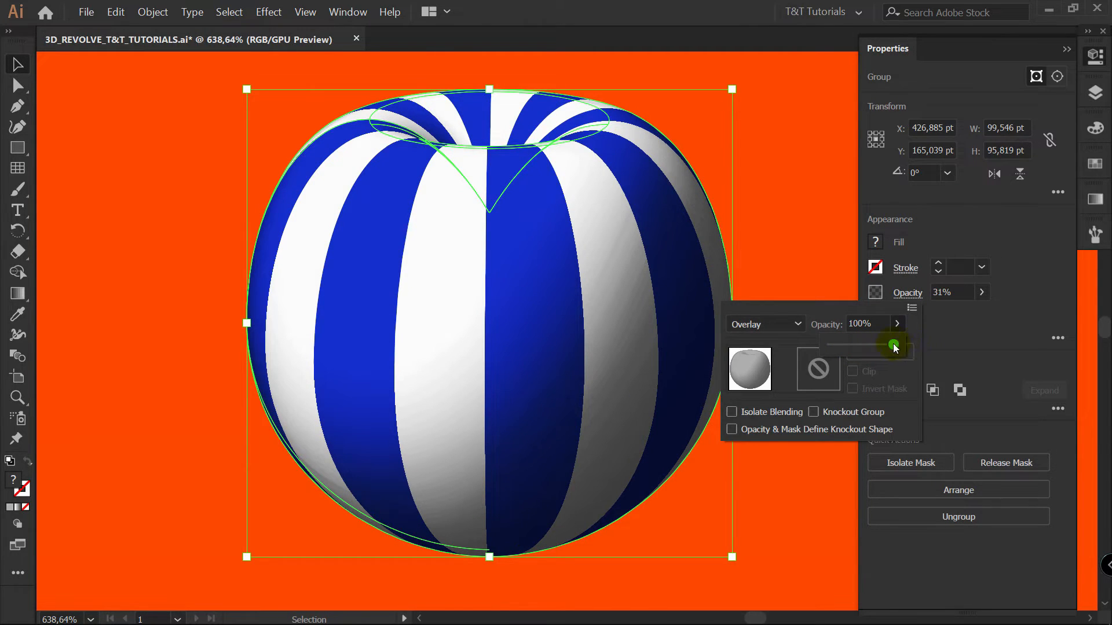
Step: Examine the shaded apple up close, checking the stripes and shading across its surface
key("F7")
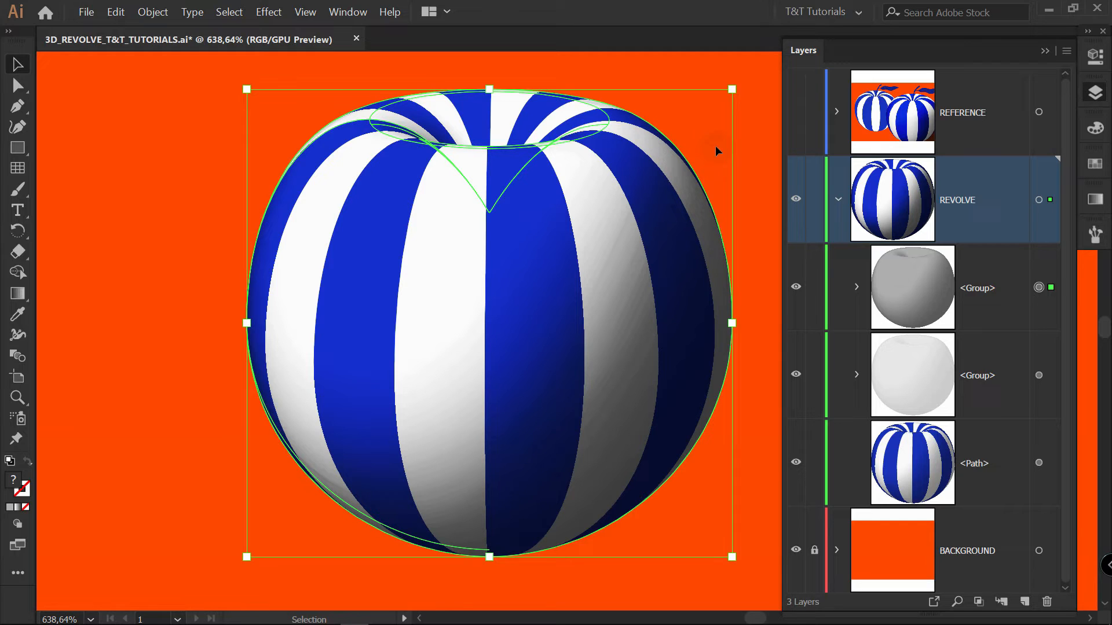
left_click(716, 147)
key("z")
left_click_drag(568, 219, 593, 176)
key("space")
key("v")
key("space")
left_click_drag(548, 471, 597, 79)
left_click_drag(487, 382, 675, 541)
key("z")
left_click_drag(553, 263, 446, 293)
key("space")
left_click_drag(511, 236, 453, 439)
key("z")
left_click_drag(497, 296, 469, 236)
key("space")
Step: Select both shading groups together with the striped apple path and group them
key("v")
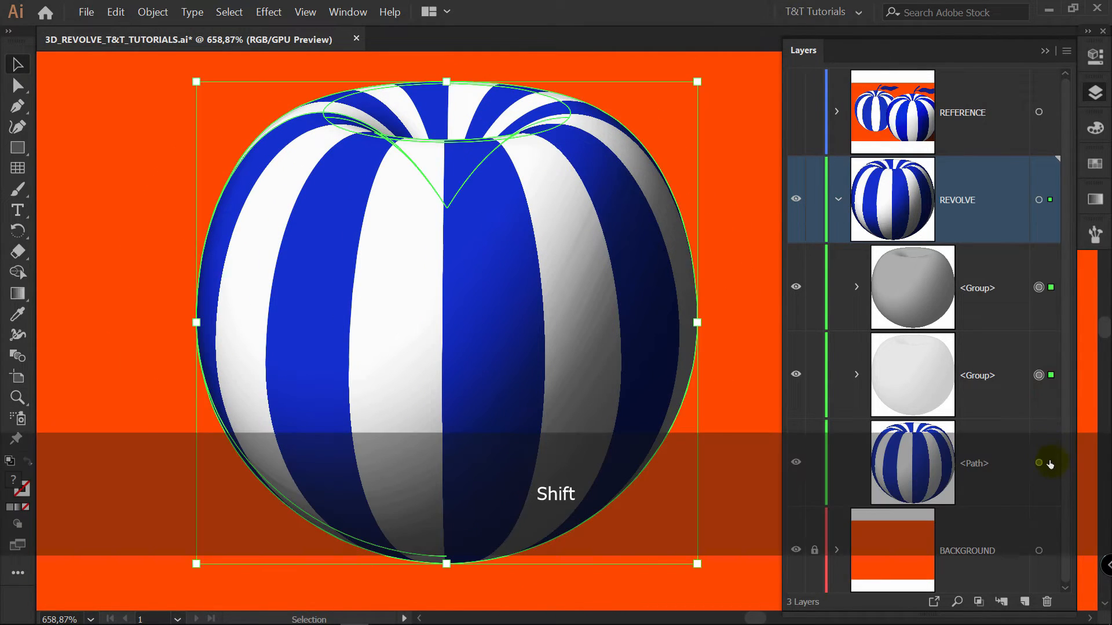
left_click(1051, 464, "shift")
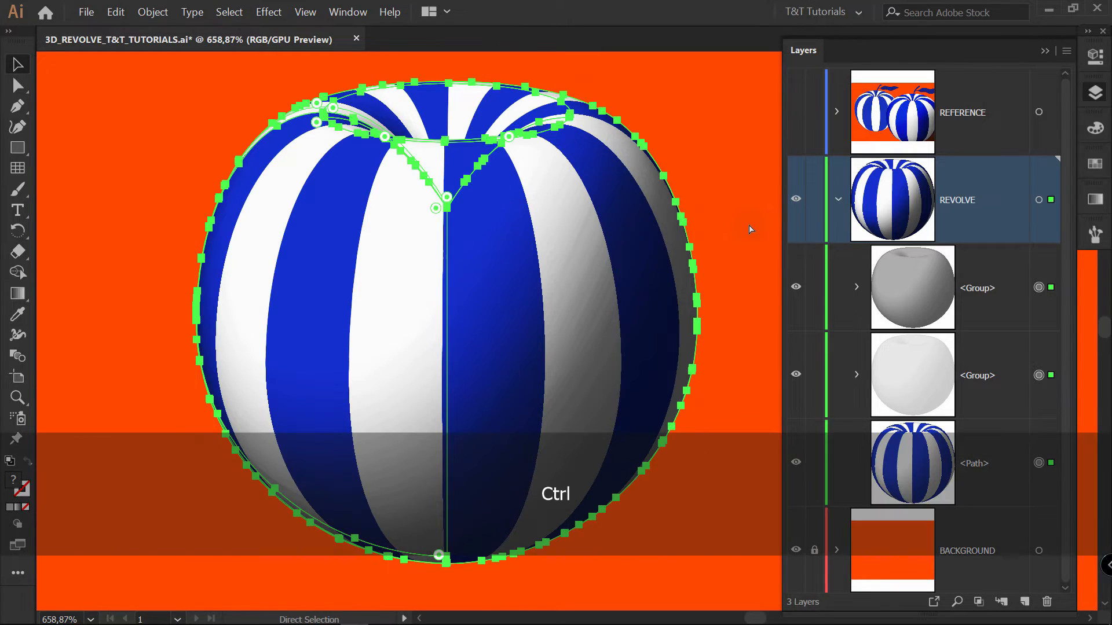
key("ctrl+g")
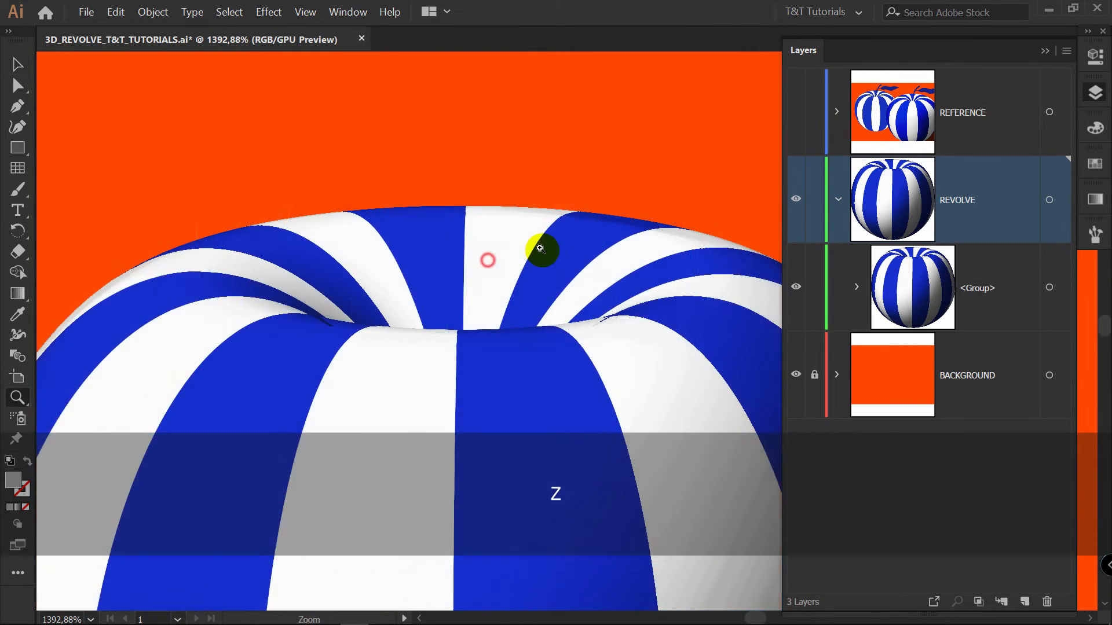
Step: Draw a curved stem about 30 pt long rising from the apple's top dent with the Pen tool, using a dark blue stroke and no fill
left_click_drag(539, 243, 578, 245)
key("v")
key("p")
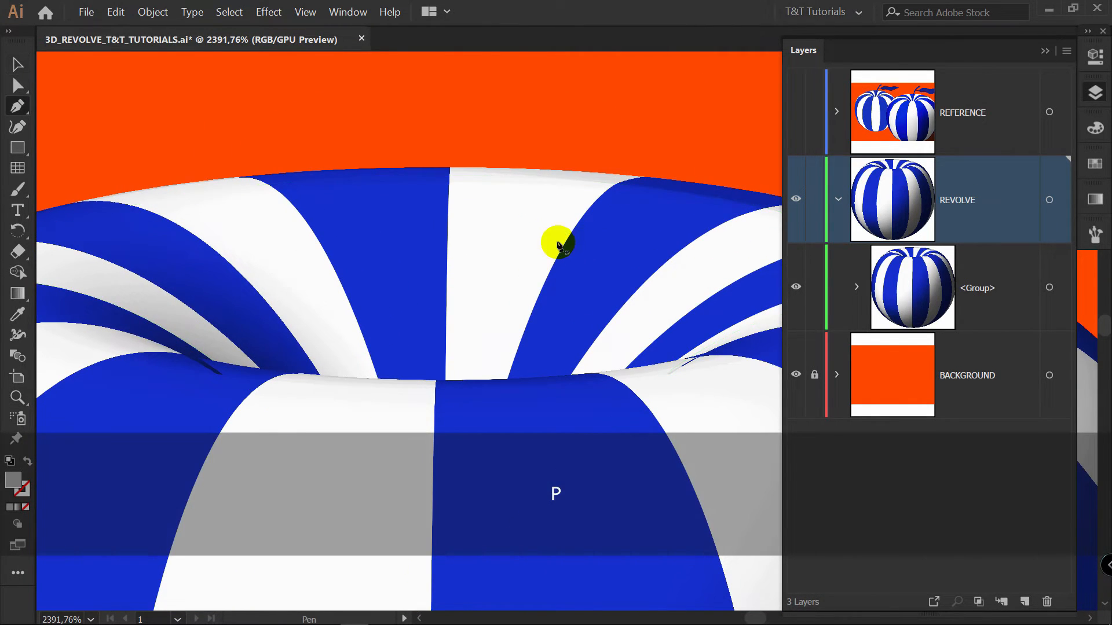
left_click(1101, 167)
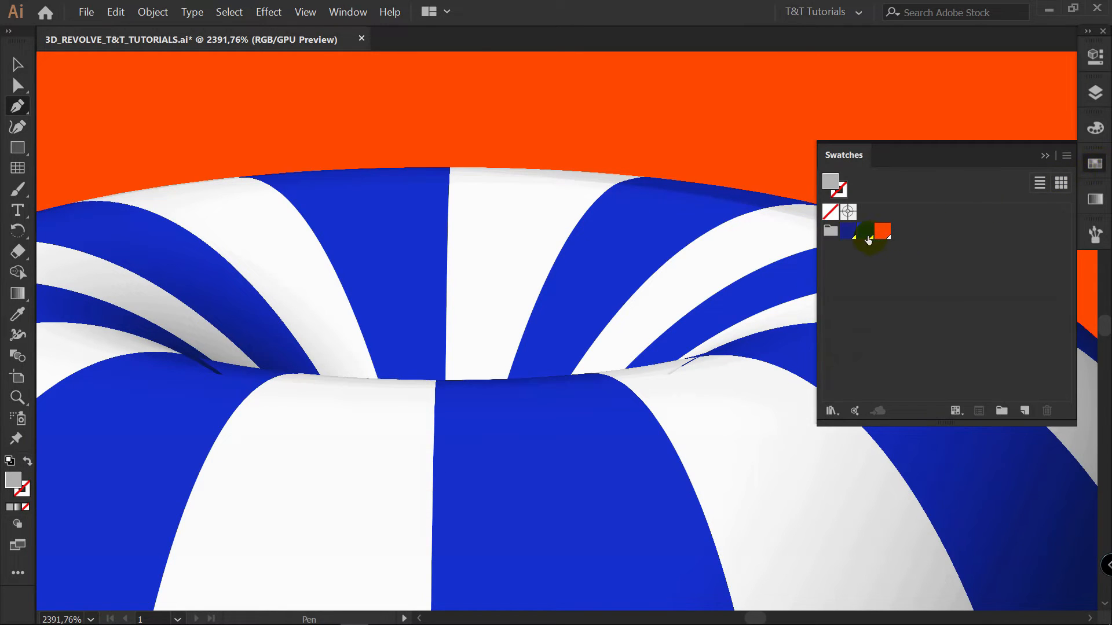
left_click(849, 233)
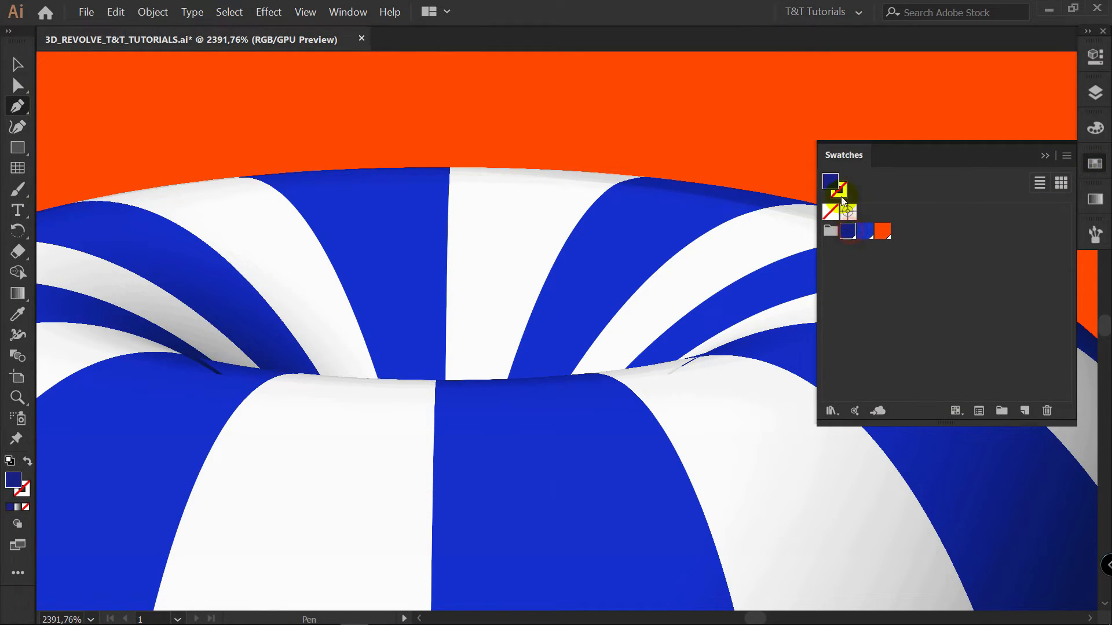
left_click(27, 461)
key("space")
left_click_drag(560, 199, 526, 305)
key("z")
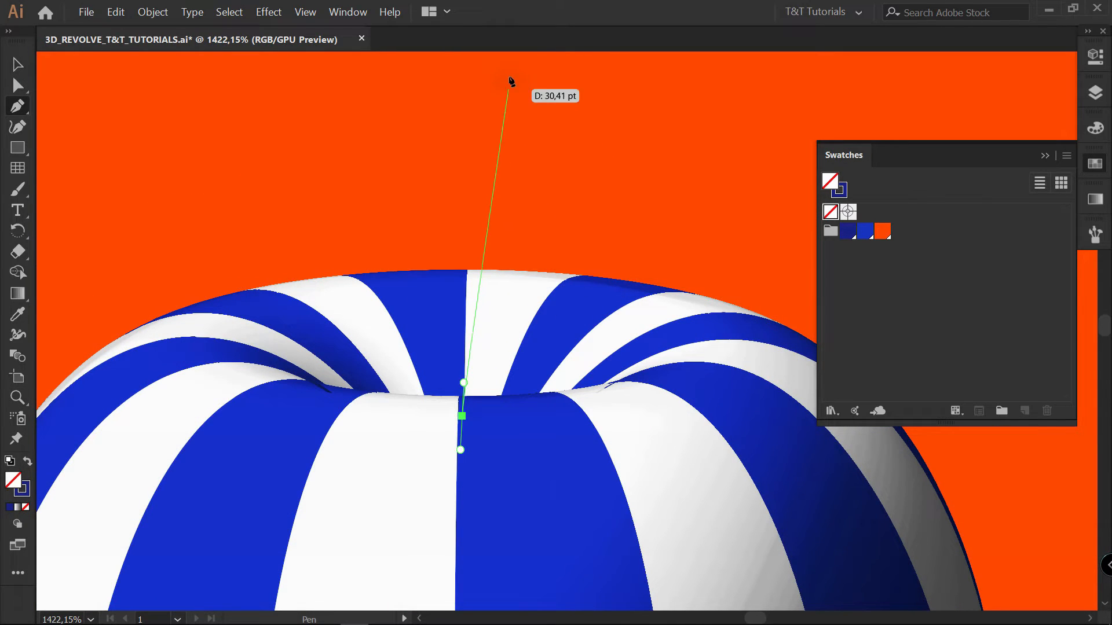
key("space")
mouse_move(509, 81)
left_mouse_down()
mouse_move(509, 142)
mouse_move(565, 74)
left_mouse_up()
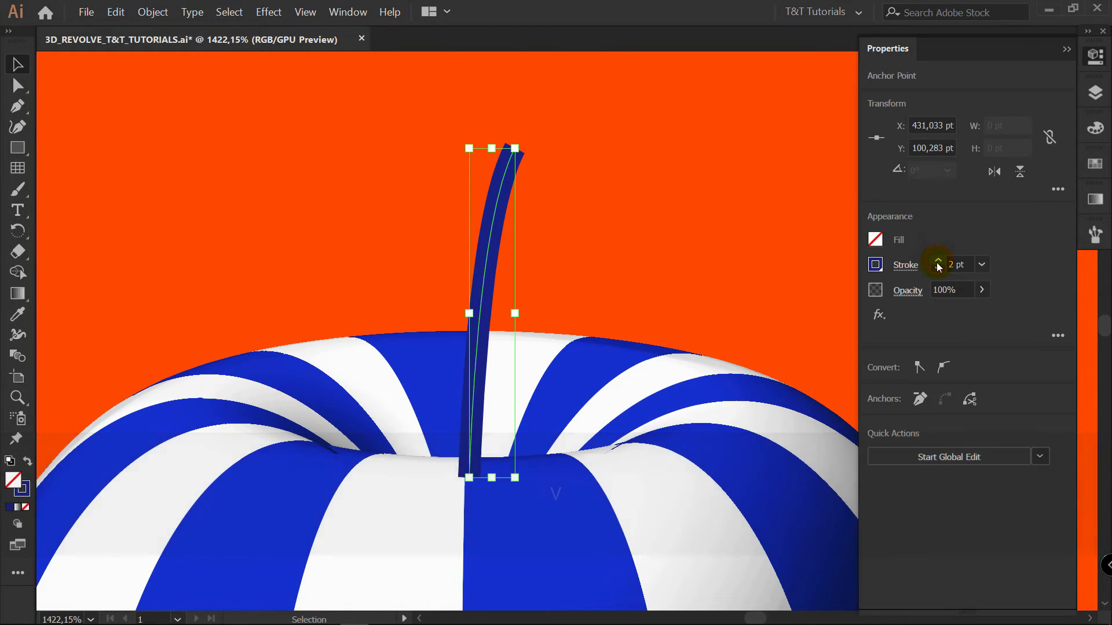
Step: Set the stem's stroke weight to 4 pt with a round cap
left_click(937, 262)
left_click(938, 263)
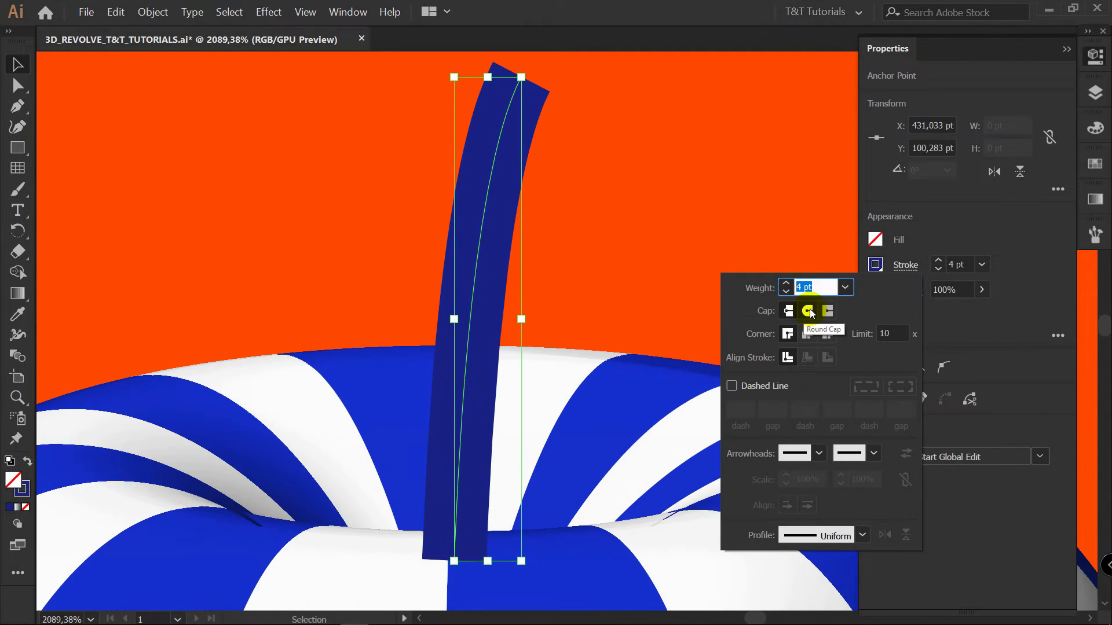
left_click(808, 311)
left_click(991, 213)
Step: Lock the apple group and narrow the stem's lower end with the Width tool
key("F7")
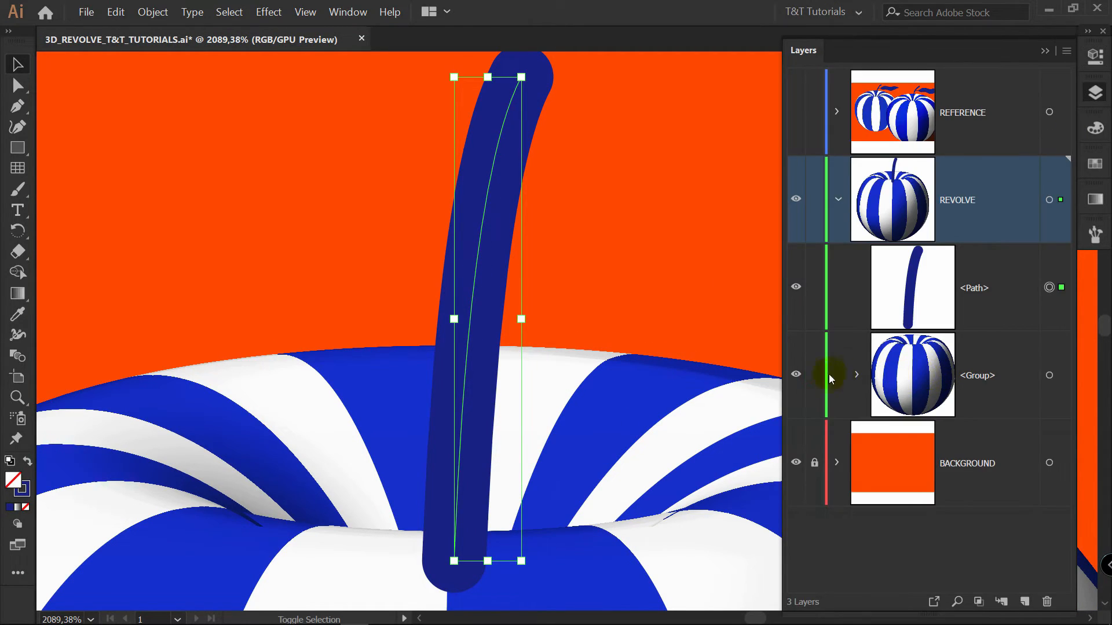
key("space")
left_click_drag(590, 396, 590, 360)
key("shift+w")
mouse_move(455, 525)
left_mouse_down()
mouse_move(471, 519)
mouse_move(454, 521)
left_mouse_up()
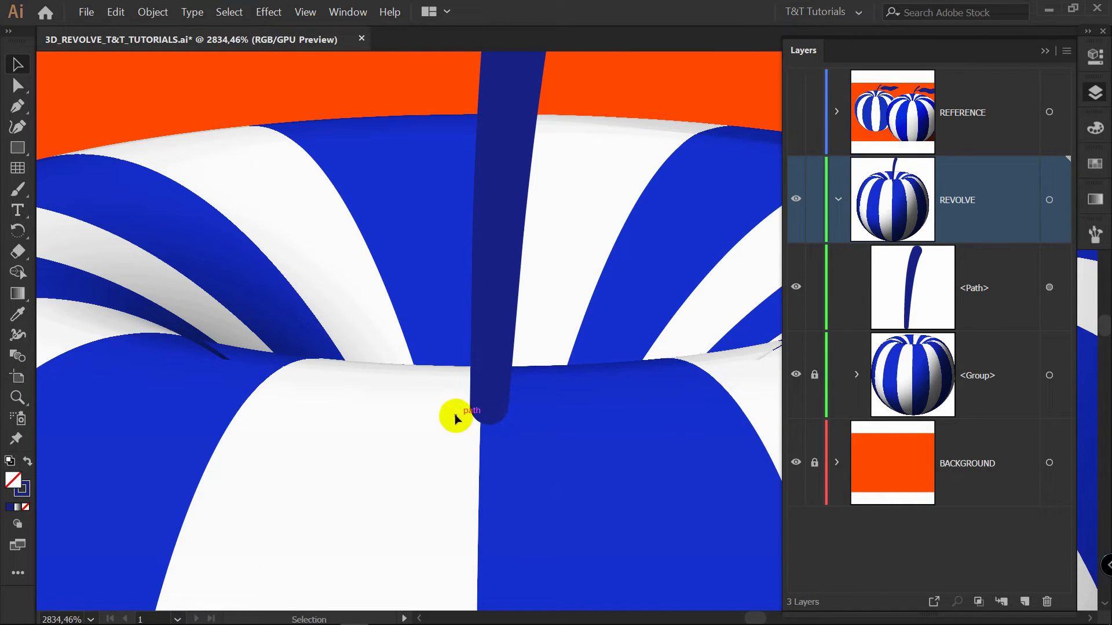
Step: Select the stem path
left_click(493, 368)
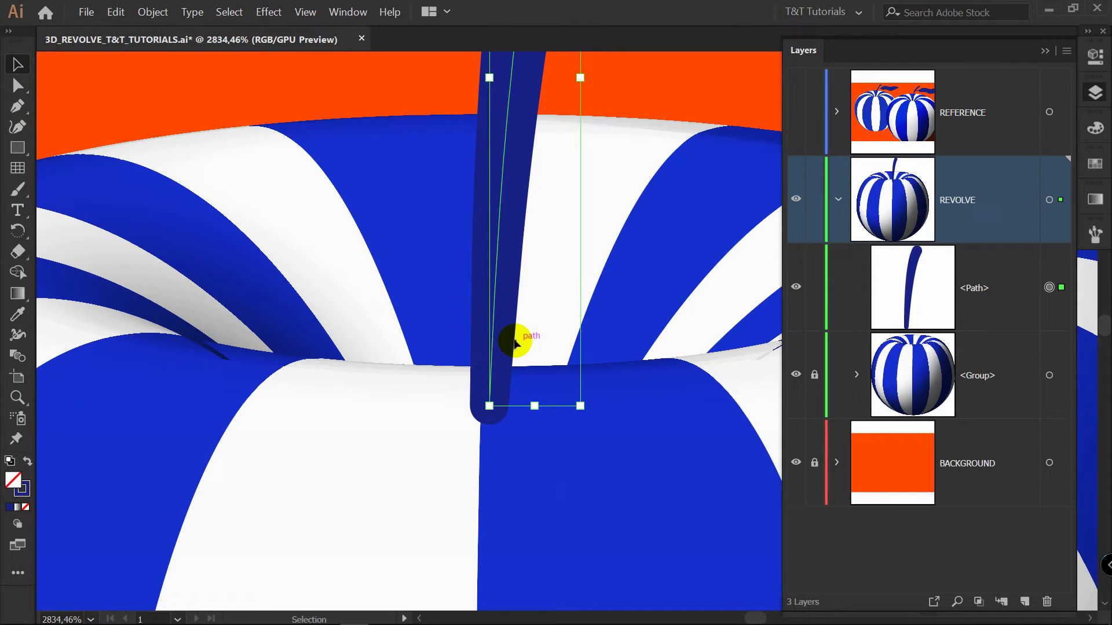
left_click_drag(146, 79, 414, 304)
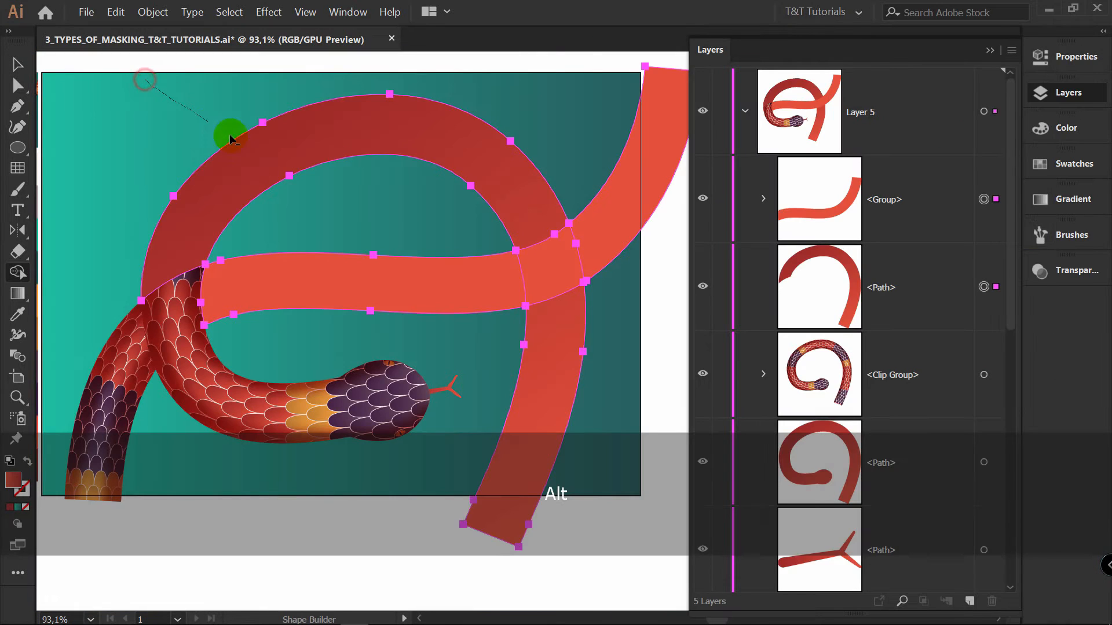
left_click_drag(451, 346, 454, 342)
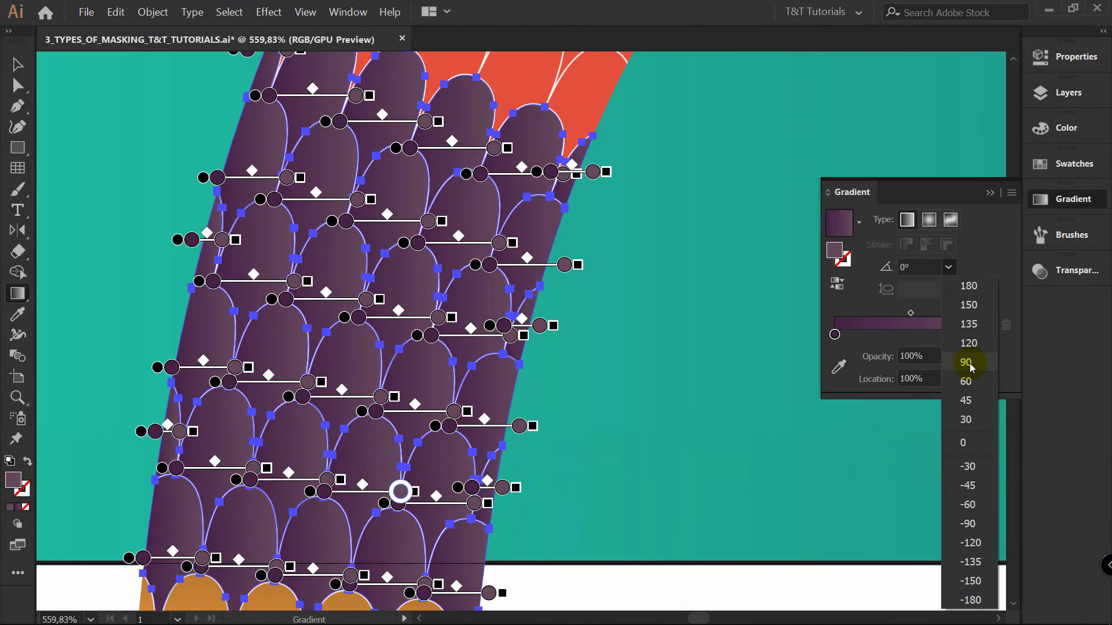
left_click(965, 365)
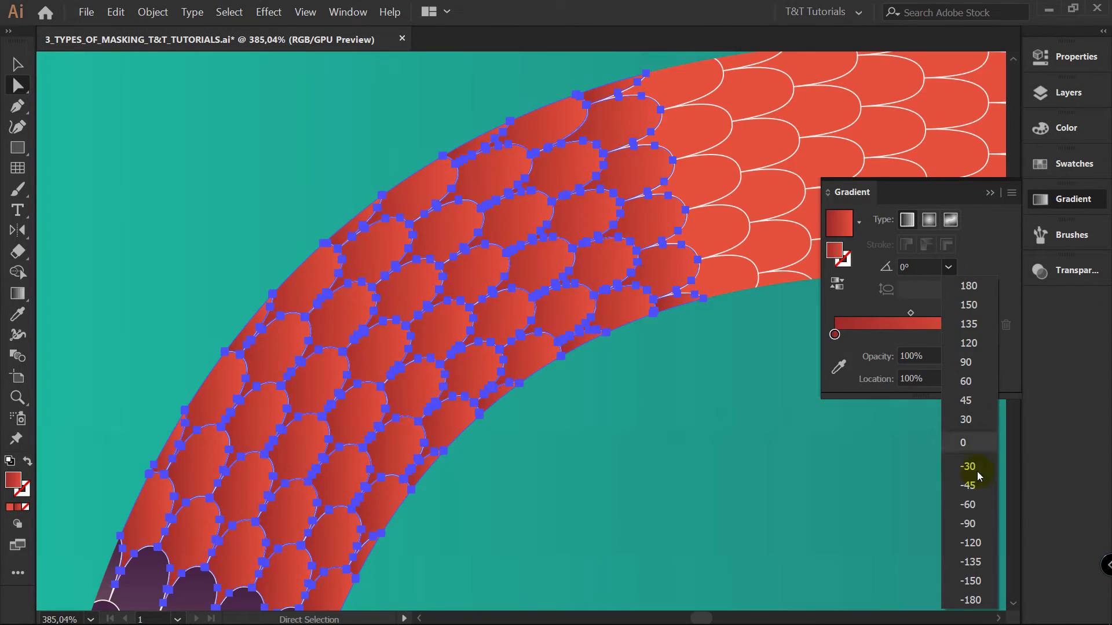
left_click(981, 538)
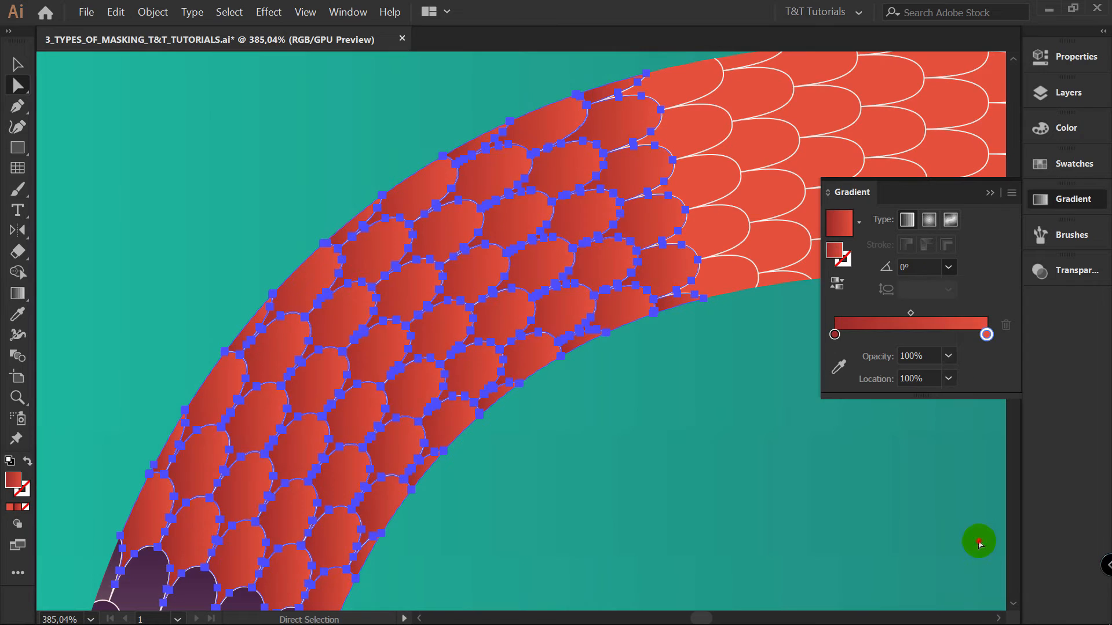
left_click(977, 565)
left_click(834, 330)
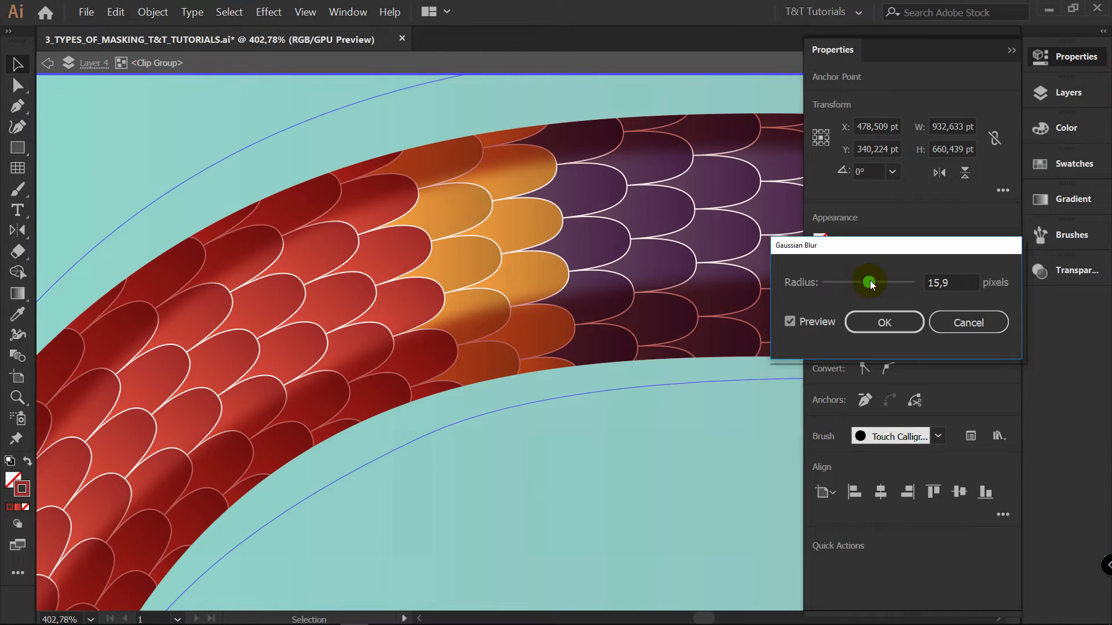
left_click_drag(871, 281, 872, 283)
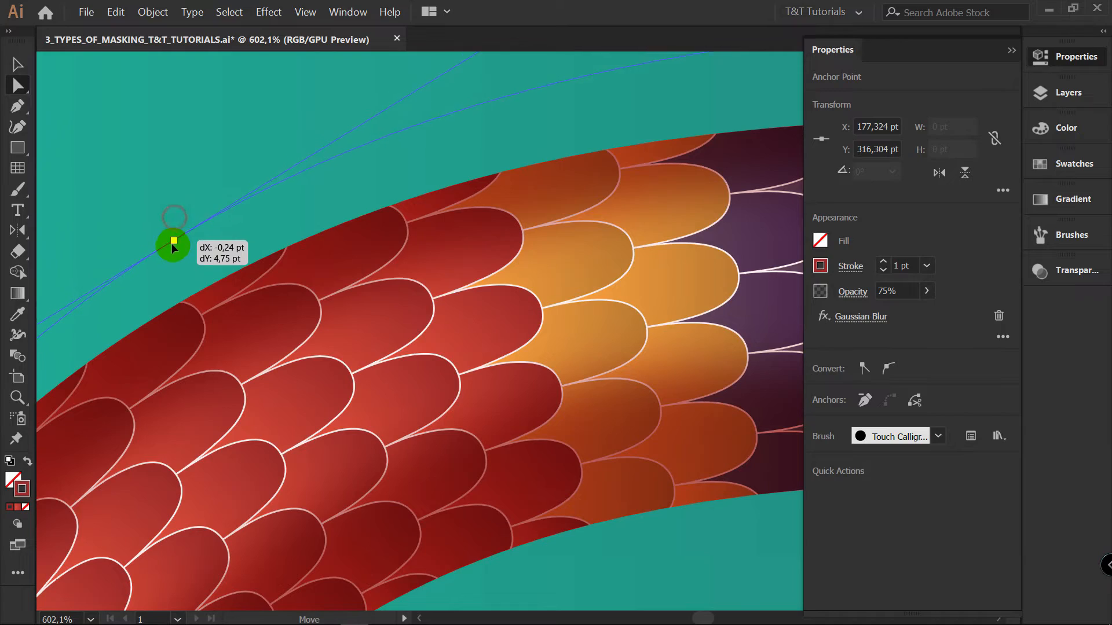
left_click_drag(174, 243, 169, 258)
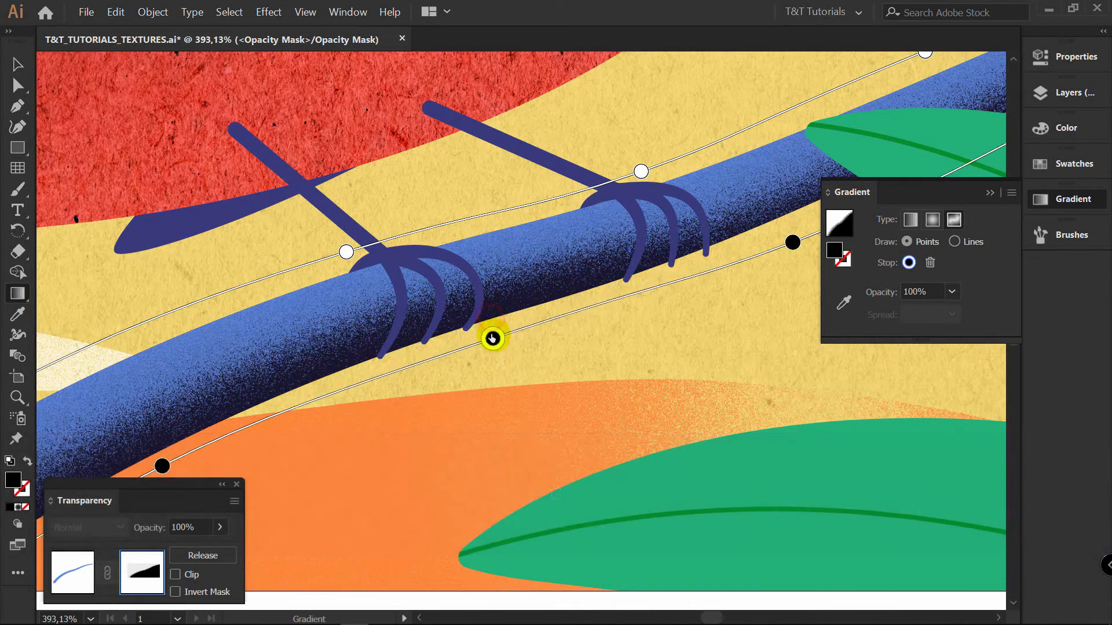
left_click(396, 292)
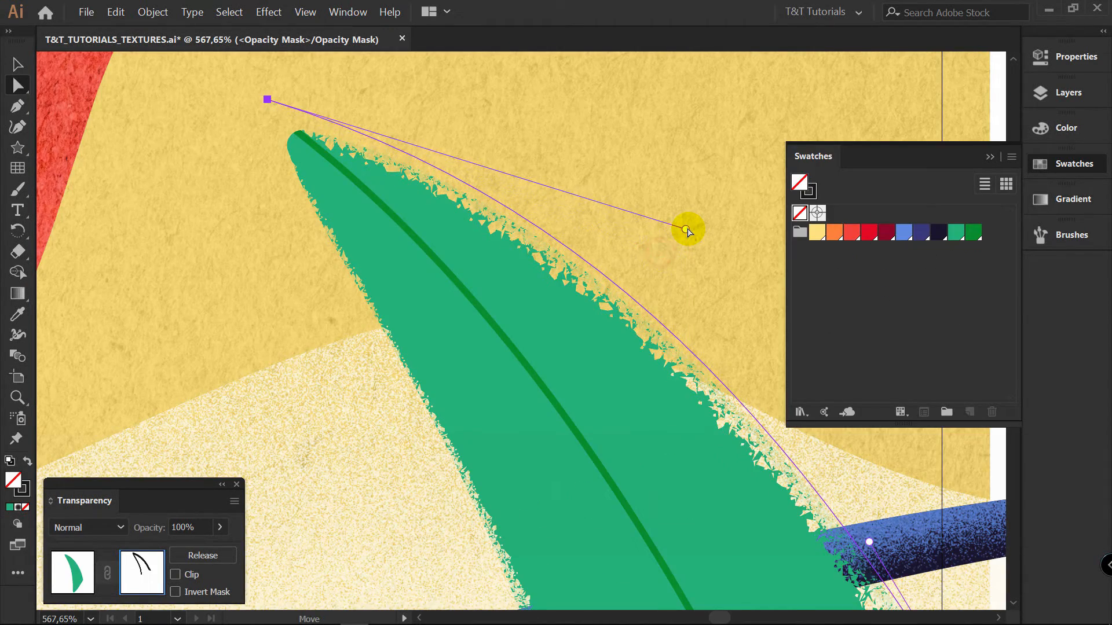
left_click_drag(685, 228, 666, 251)
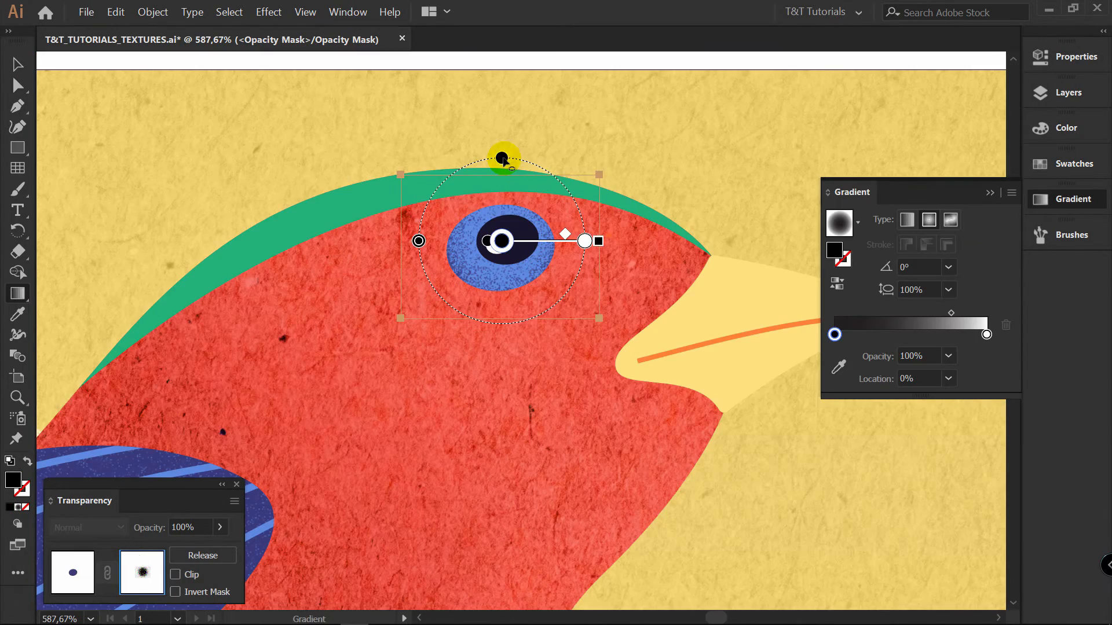
left_click_drag(502, 154, 502, 180)
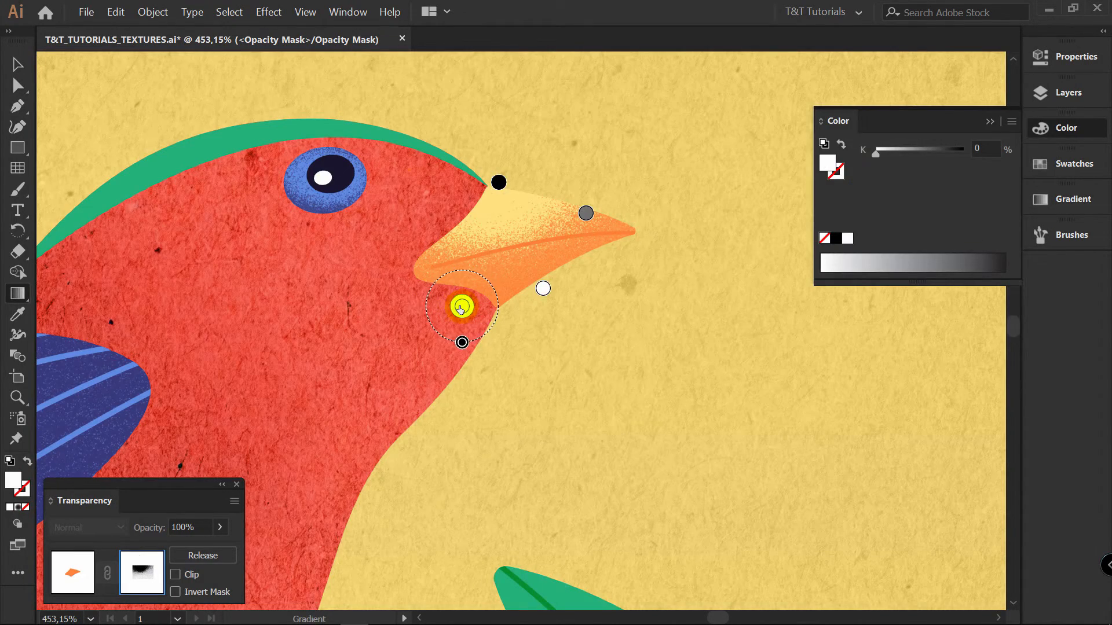
left_click_drag(460, 303, 449, 325)
left_click(549, 286)
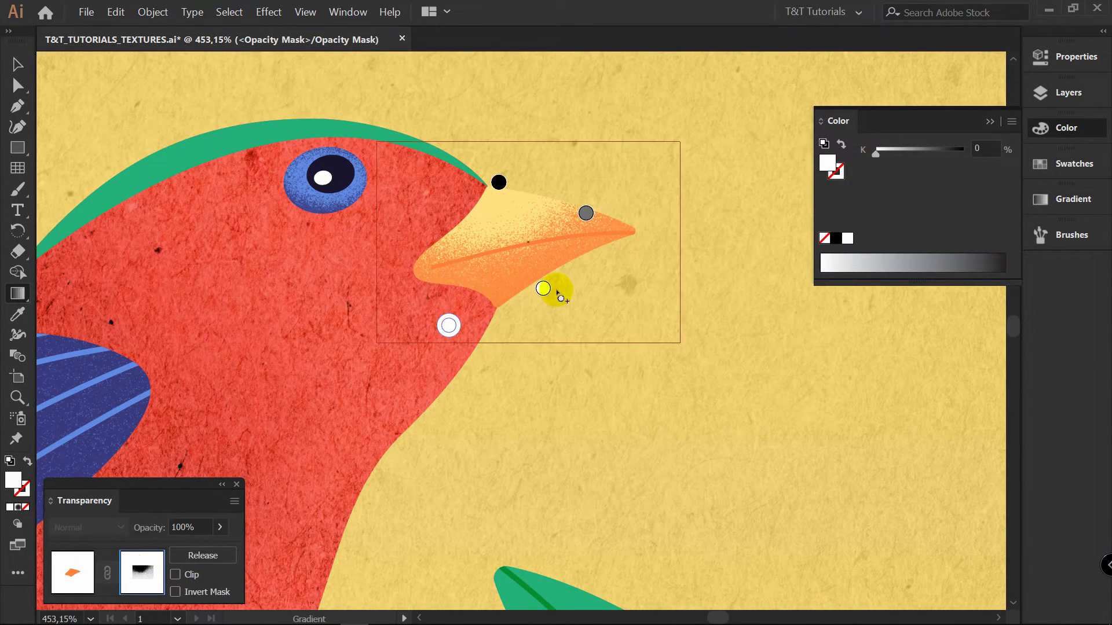
left_click(555, 329)
left_click_drag(555, 328, 550, 310)
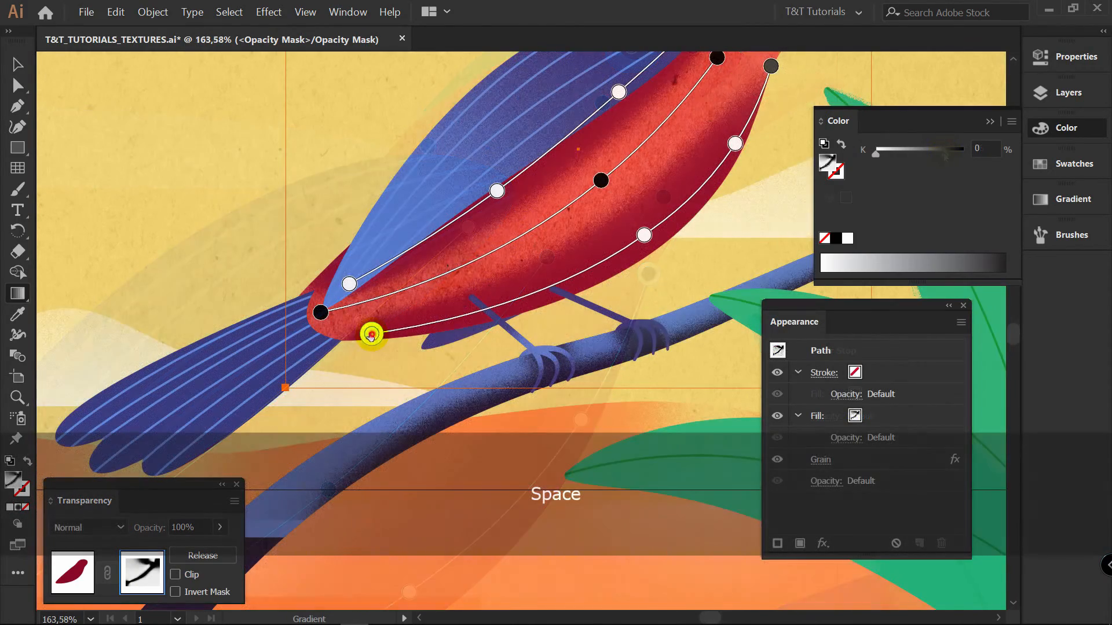
left_click_drag(371, 335, 312, 374)
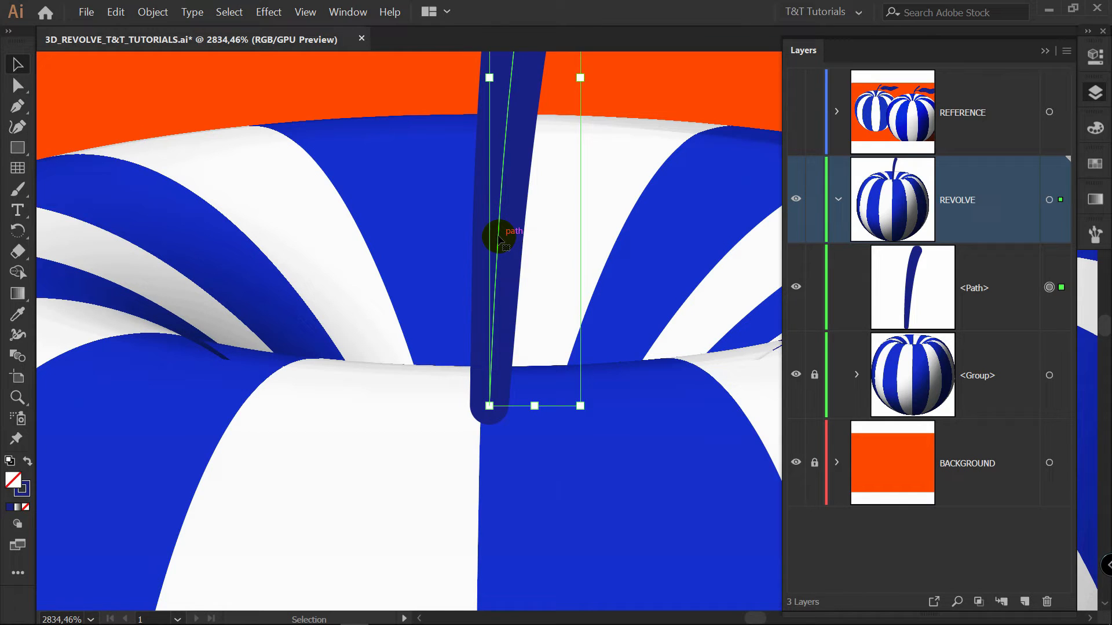
Step: Make an opacity mask for the stem with Clip turned off and activate the mask for editing
left_click(349, 13)
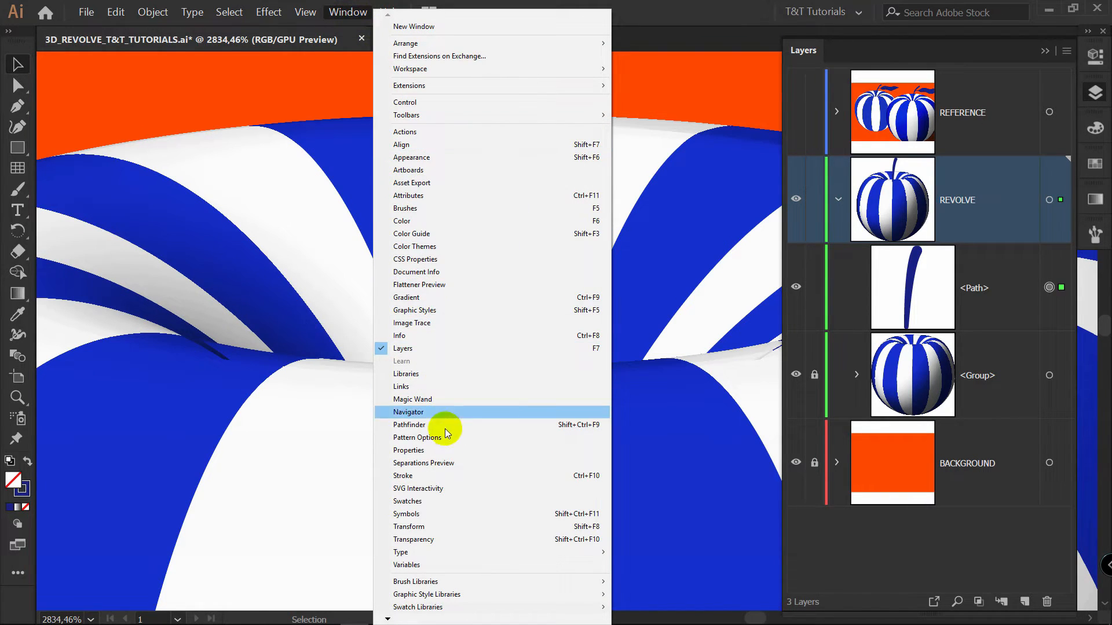
left_click(428, 543)
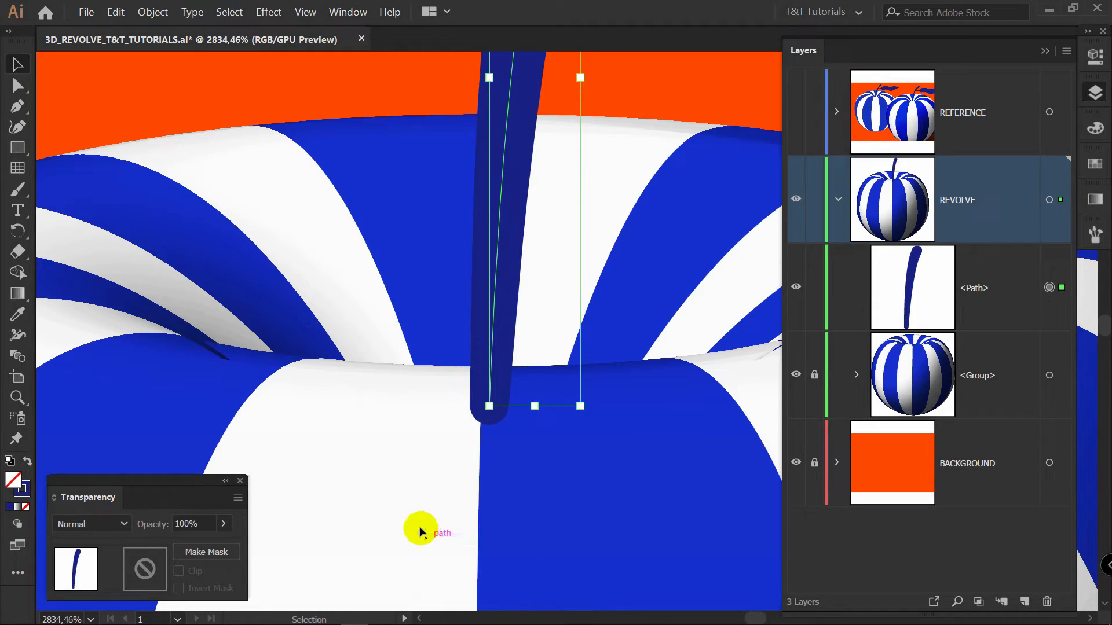
left_click(192, 552)
left_click(179, 570)
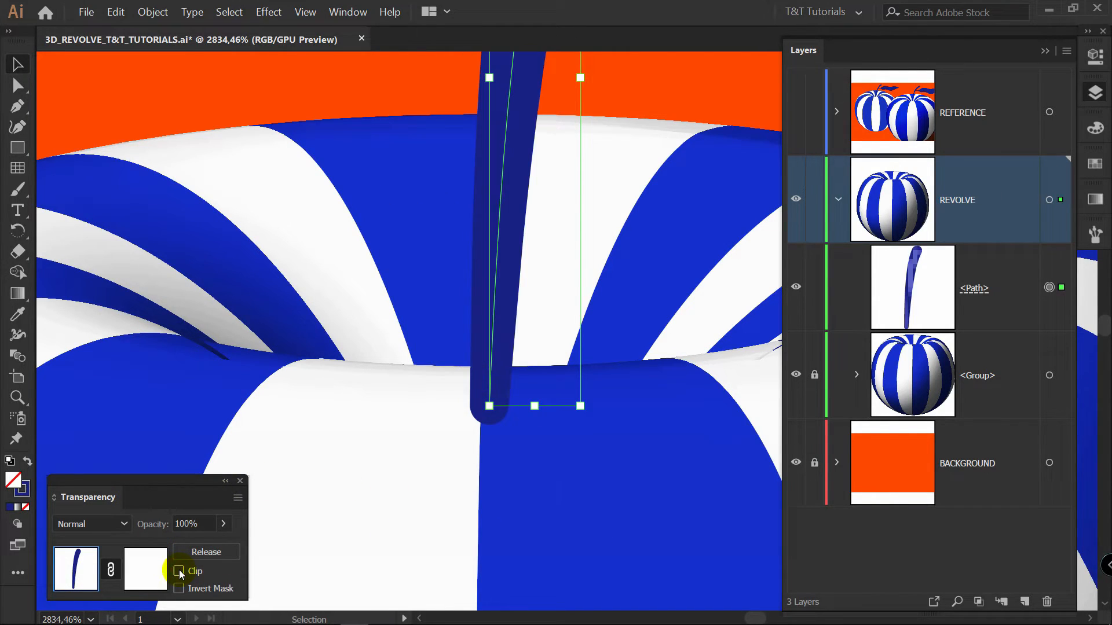
left_click(139, 570)
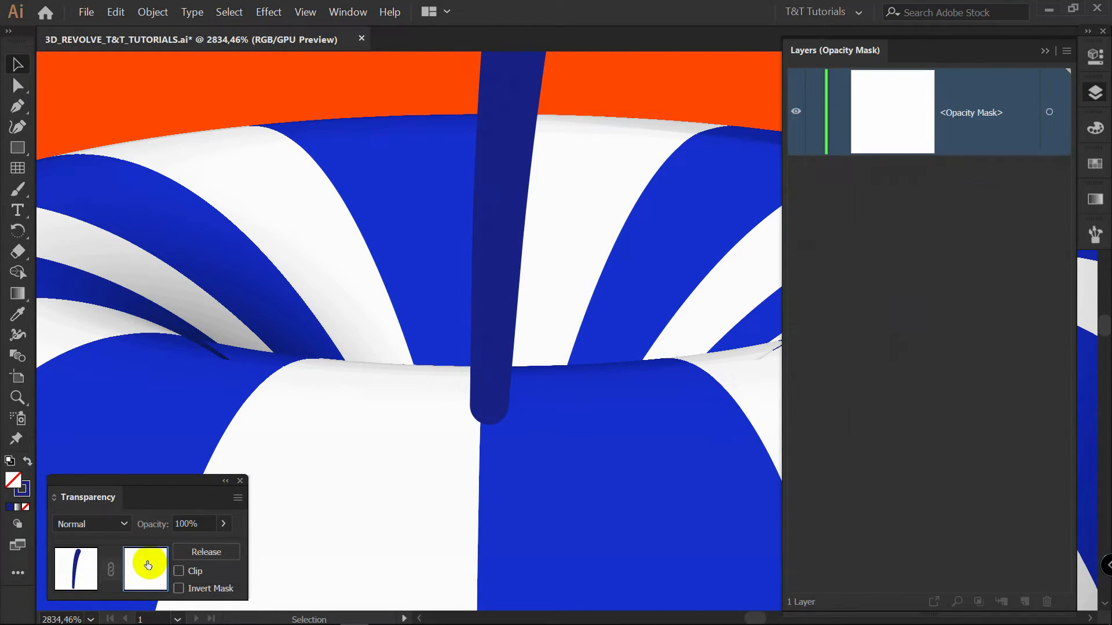
Step: Set the stroke to grayscale black at K 100% and paint a horizontal Paintbrush stroke over the stem's lower end in the mask
left_click(1097, 128)
left_click(892, 170)
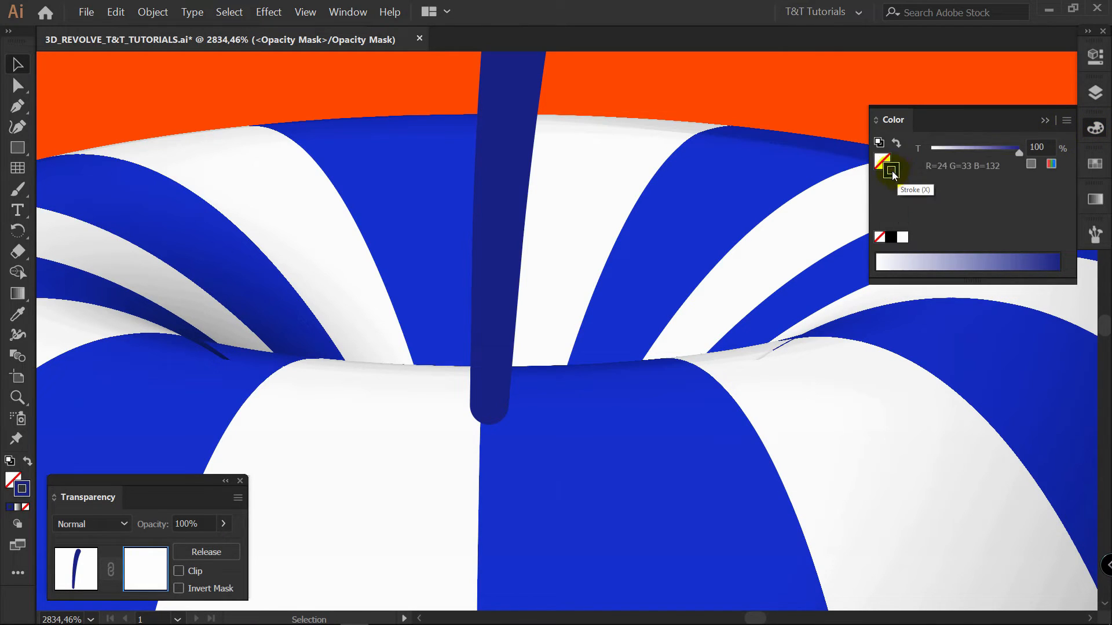
left_click(1066, 120)
left_click(1004, 140)
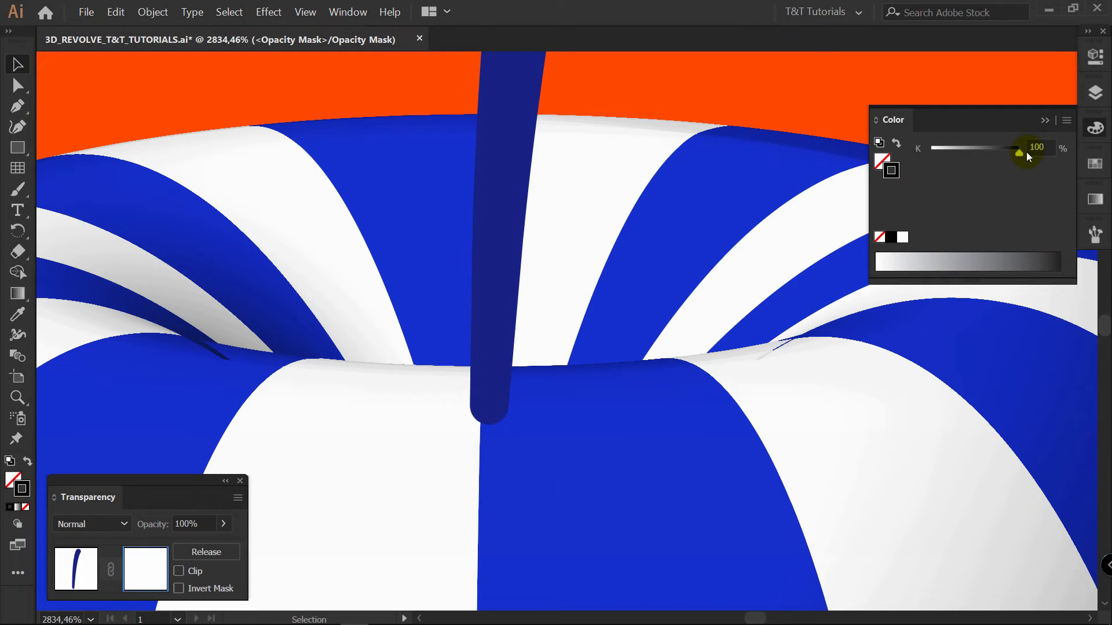
key("b")
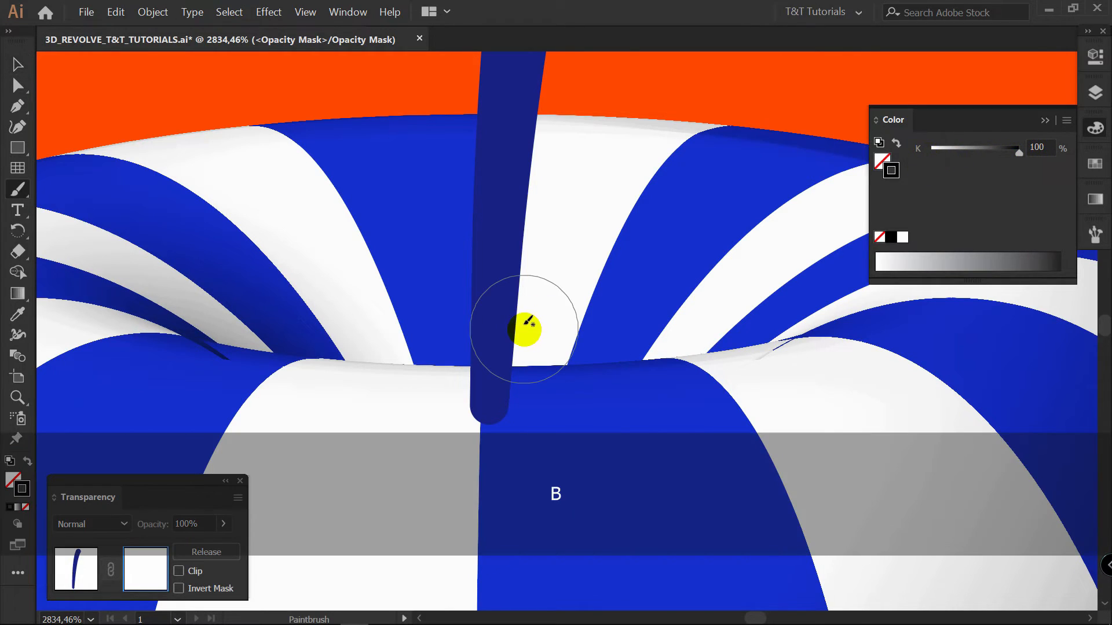
left_click_drag(397, 398, 568, 387)
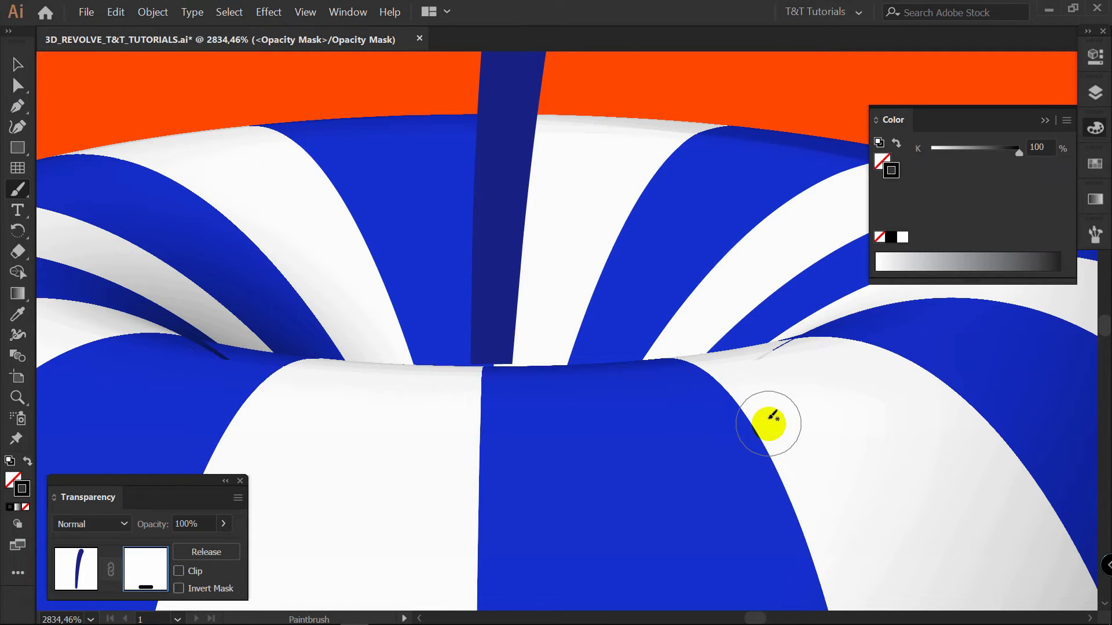
Step: Bend the mask stroke's path into a shallow downward curve so the stem's base follows the front rim of the apple's dent
left_click(1096, 93)
left_click(843, 118)
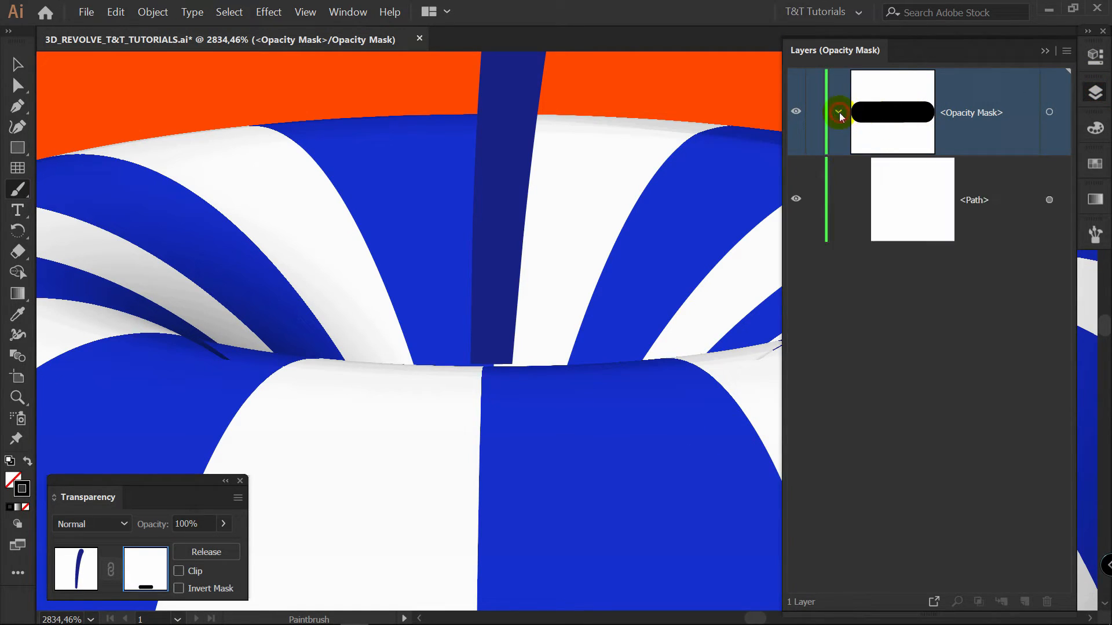
left_click(1050, 200)
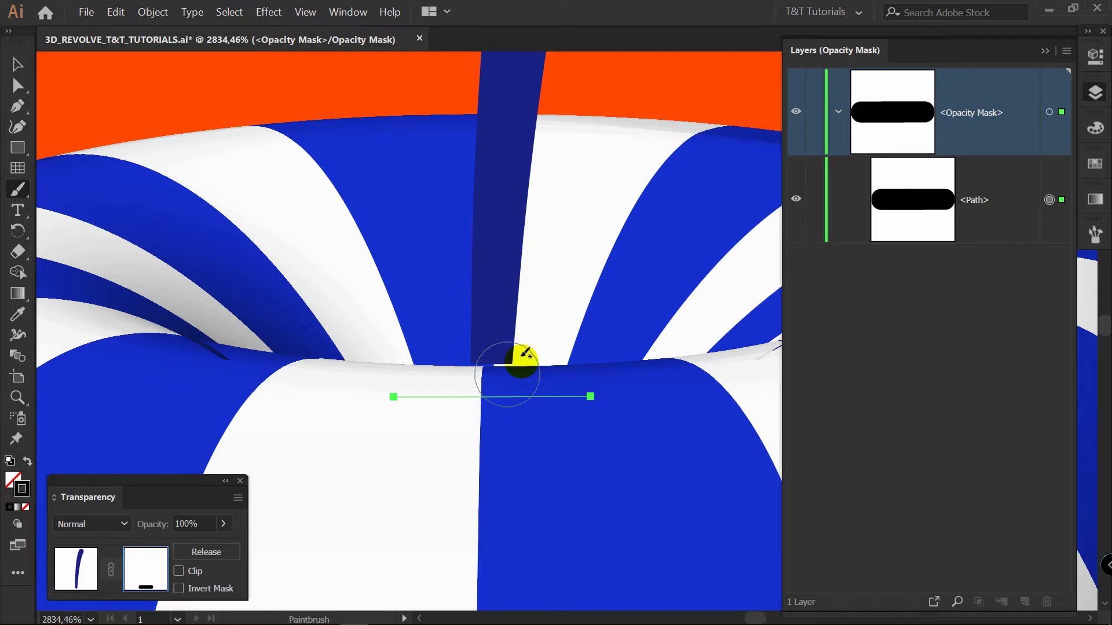
key("z")
left_click(637, 322)
left_click(637, 322)
key("space")
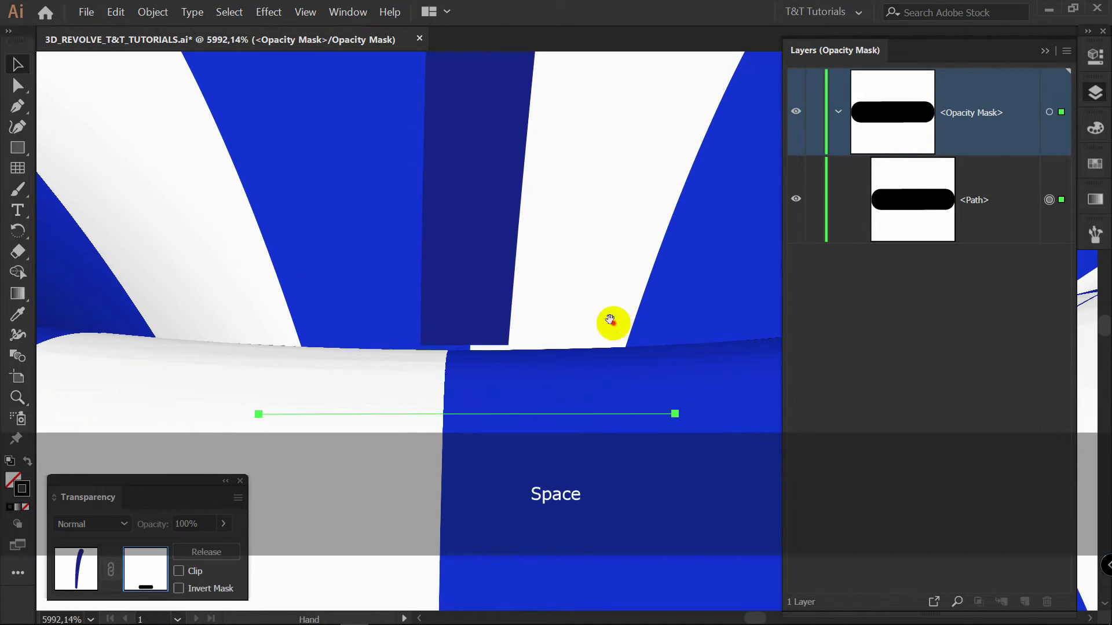
left_click_drag(608, 322, 608, 249)
key("a")
left_click_drag(675, 340, 677, 346)
left_click_drag(394, 341, 394, 348)
left_click_drag(676, 346, 676, 340)
left_click_drag(537, 340, 537, 346)
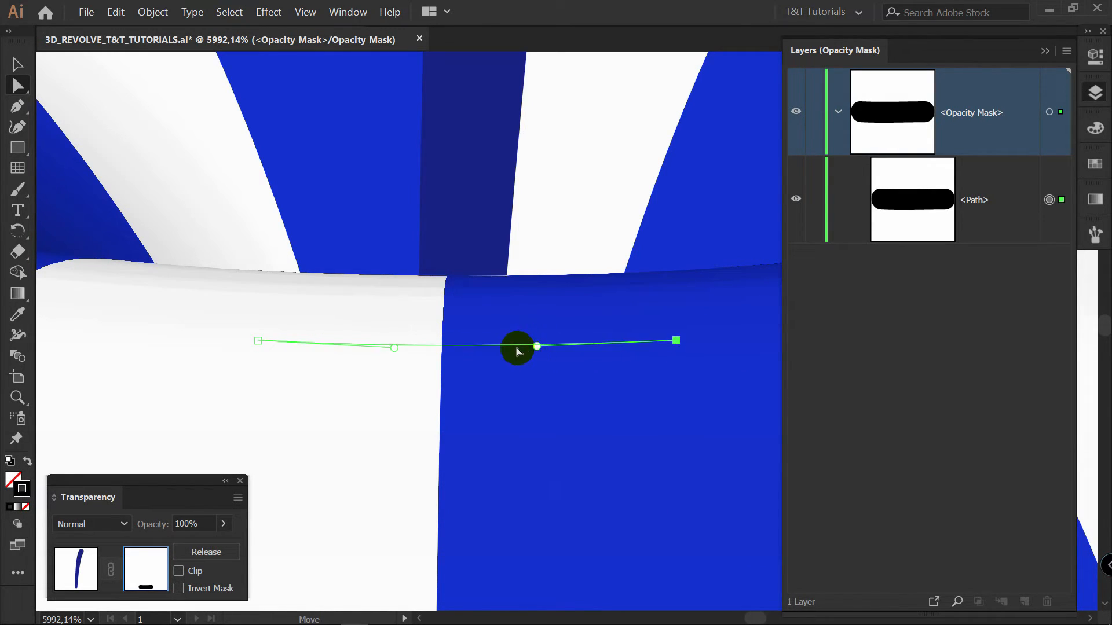
left_click_drag(257, 341, 257, 336)
left_click_drag(394, 343, 395, 350)
Step: Check the masked base of the stem up close, then leave the opacity mask and return to the artwork
key("z")
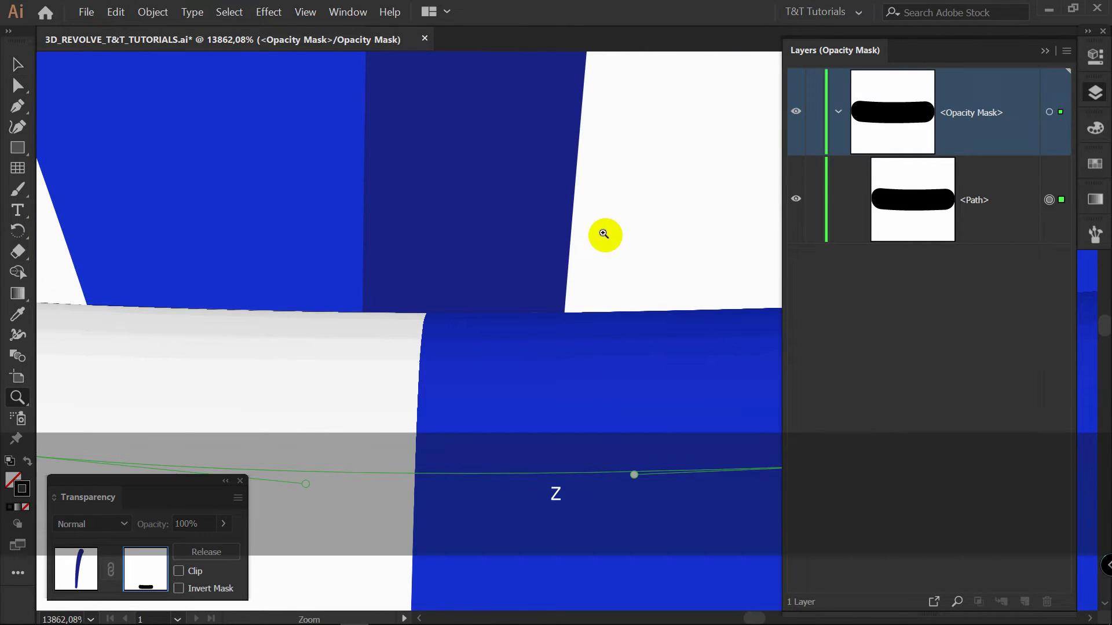
left_click_drag(601, 237, 344, 256)
key("space")
left_click_drag(556, 194, 450, 315)
key("v")
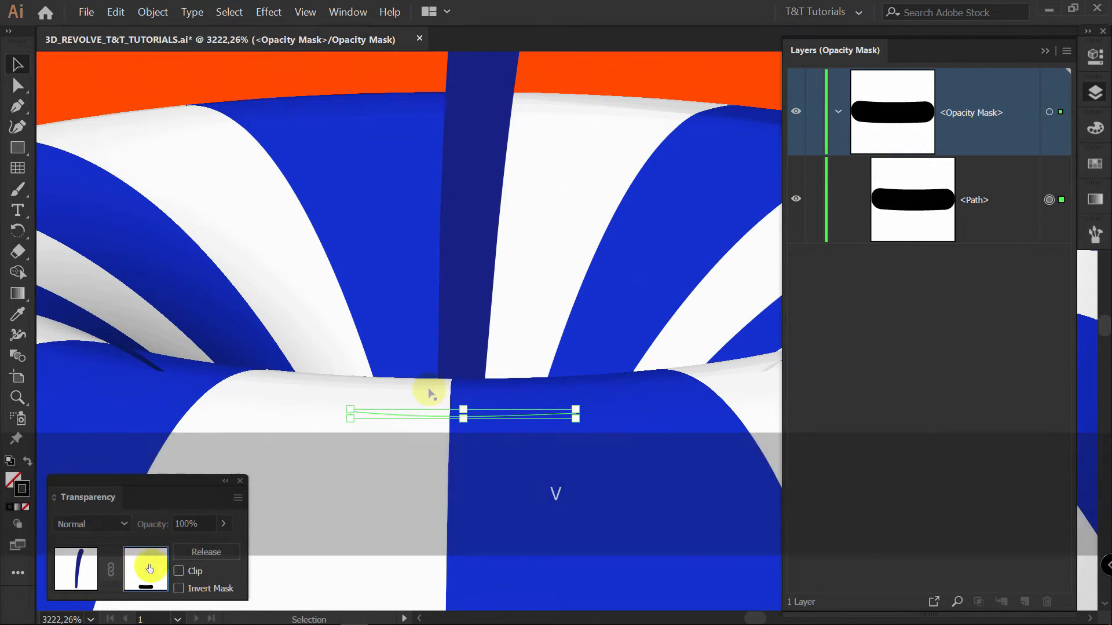
left_click(73, 566)
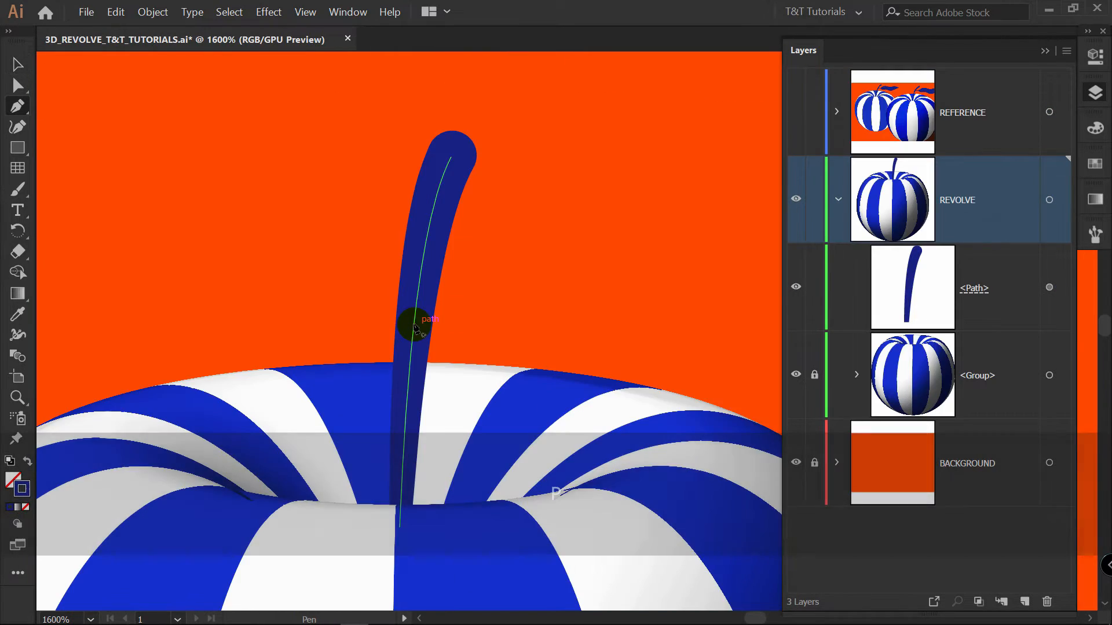
Step: Draw a curved side branch from the middle of the stem with the Pen tool and taper it toward its tip with the Width tool
left_click_drag(414, 323, 465, 281)
left_click_drag(666, 249, 734, 243)
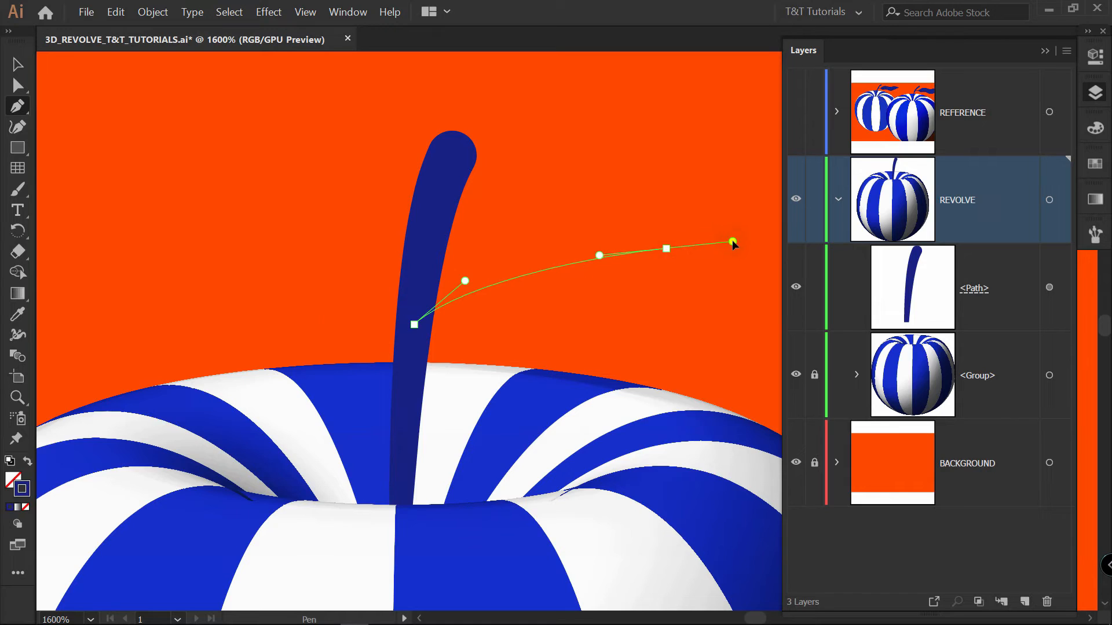
key("shift+w")
left_click_drag(348, 343, 348, 345)
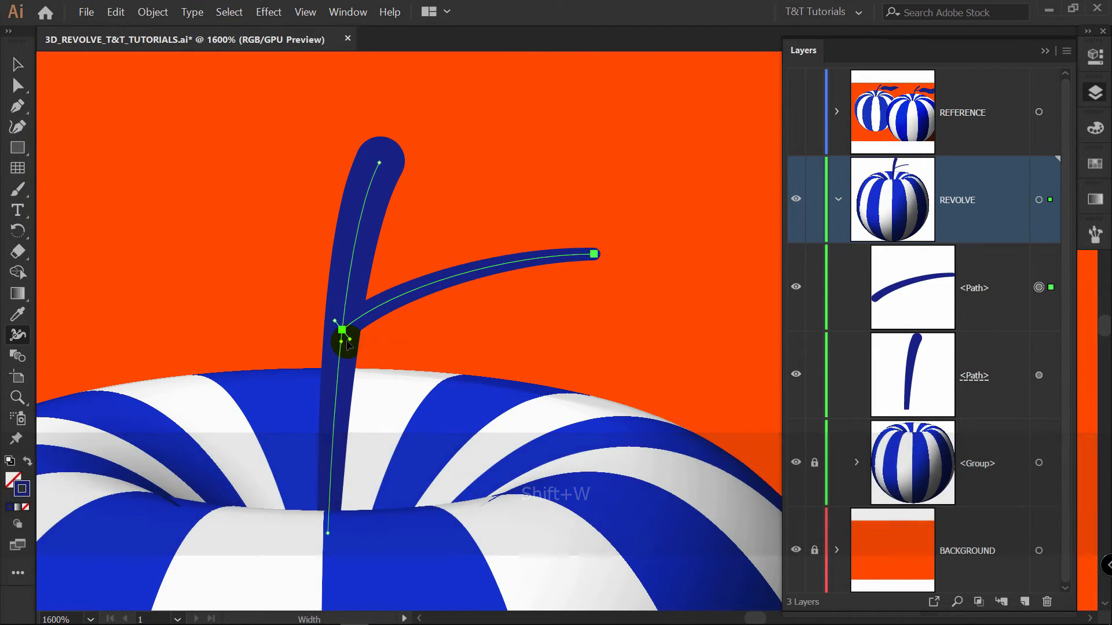
Step: Draw a wavy pointed leaf at the branch's tip with the Pen tool, using a dark blue fill and no stroke
left_click_drag(402, 271, 425, 244)
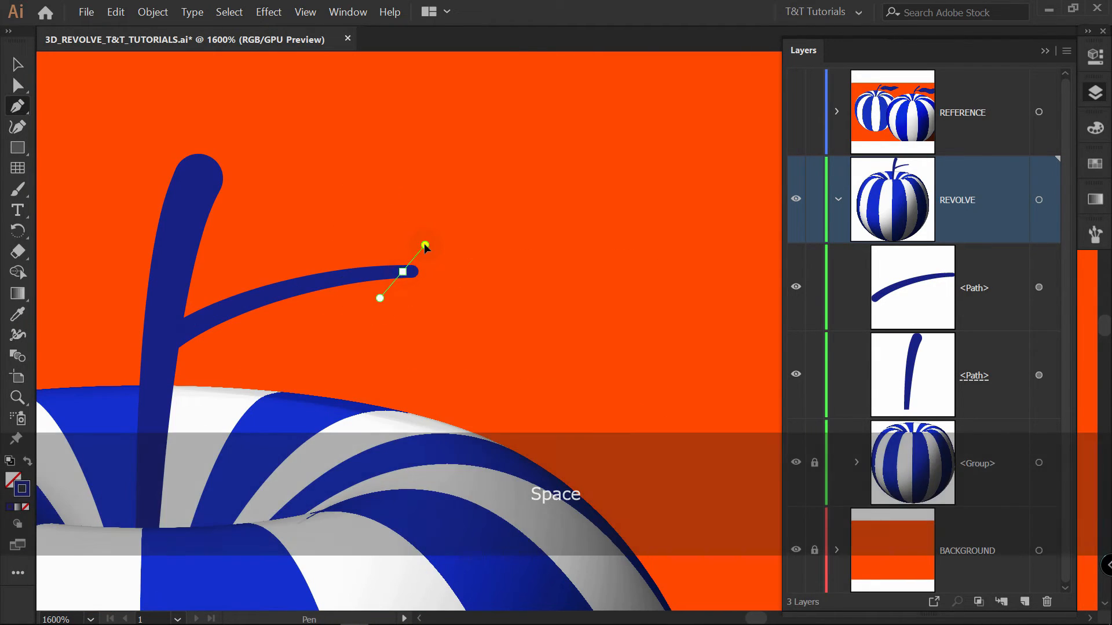
key("space")
left_click_drag(553, 210, 341, 249)
left_click_drag(453, 227, 527, 242)
left_click_drag(614, 299, 671, 291)
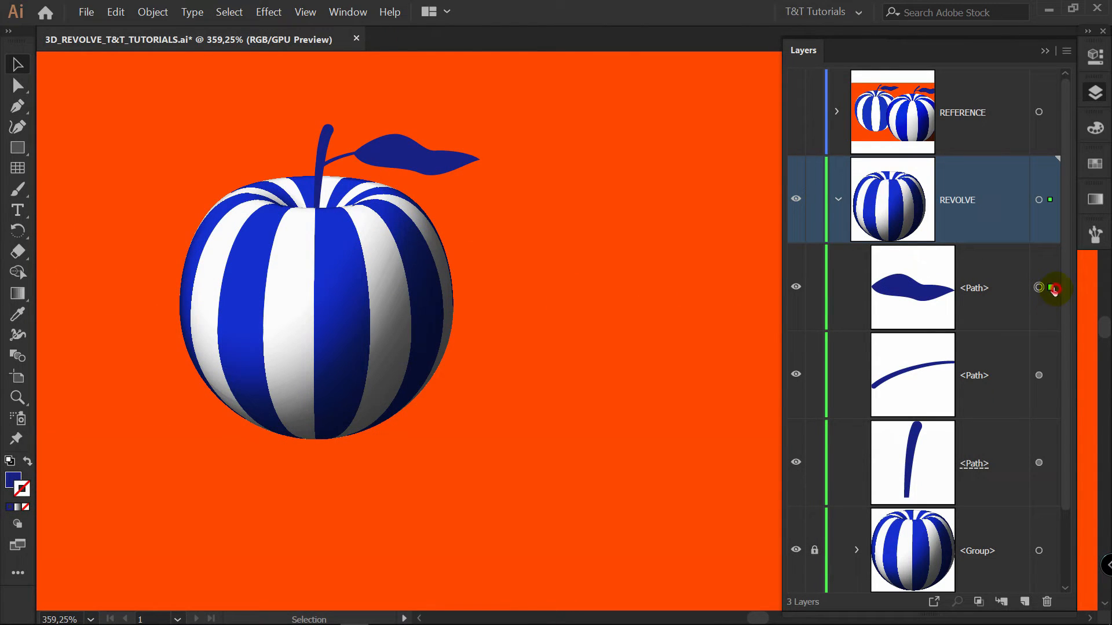
Step: Select the leaf, branch and stem paths together, group them, and deselect
left_click(1054, 289)
left_click(1051, 376, "shift")
left_click(1053, 470, "shift")
key("ctrl+g")
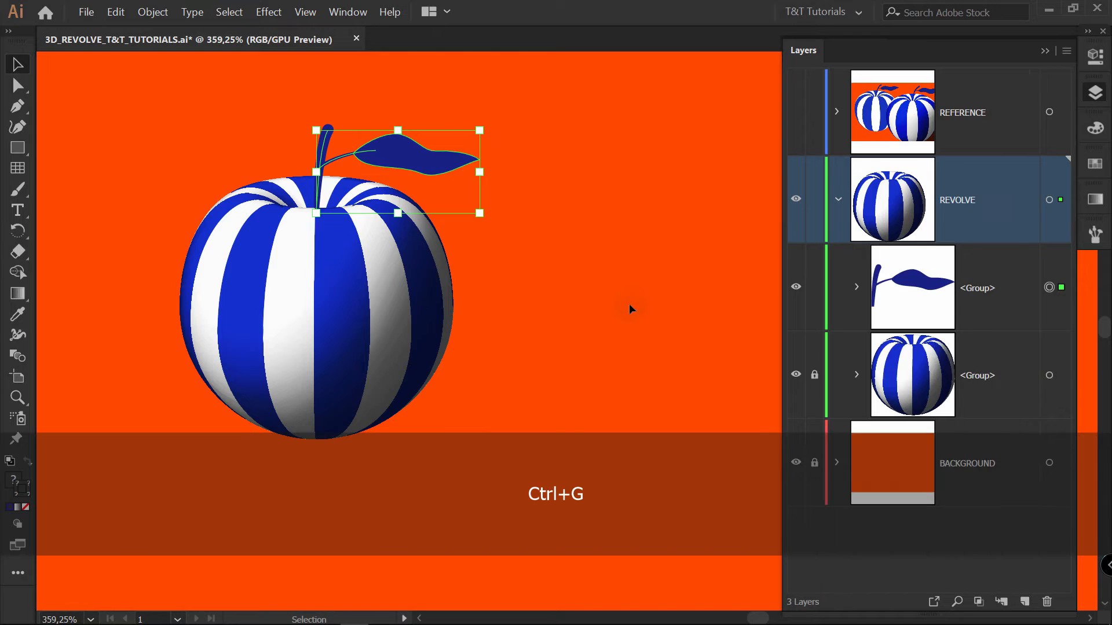
left_click(619, 306)
Step: Draw a flat dark blue ellipse about 163 by 30 pt under the apple's right side and send it behind the apple and stem
key("l")
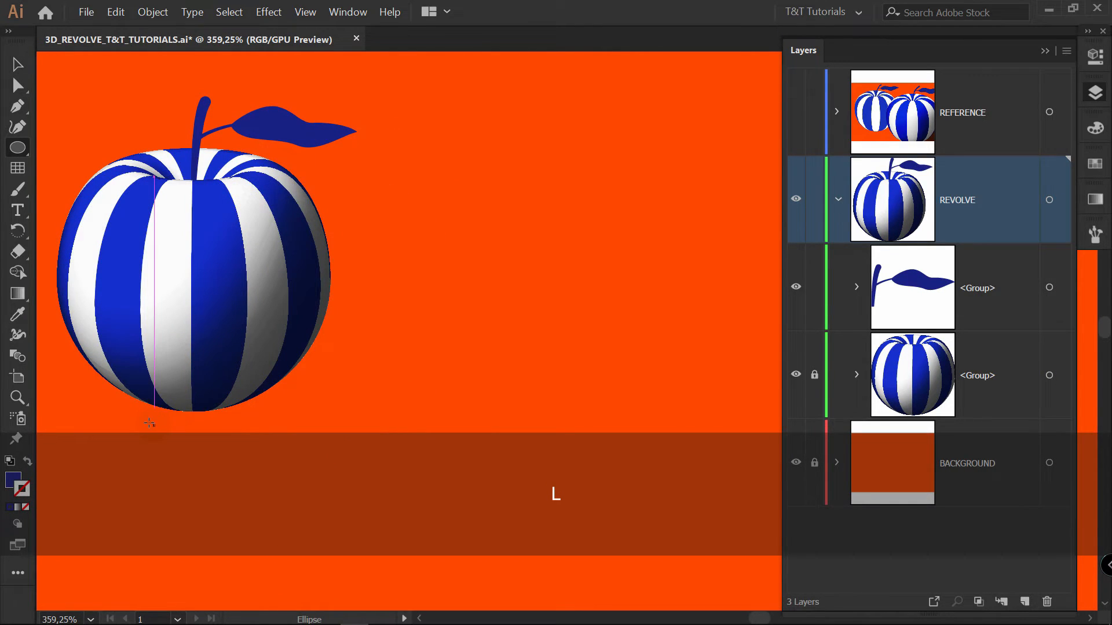
left_click_drag(149, 424, 681, 329)
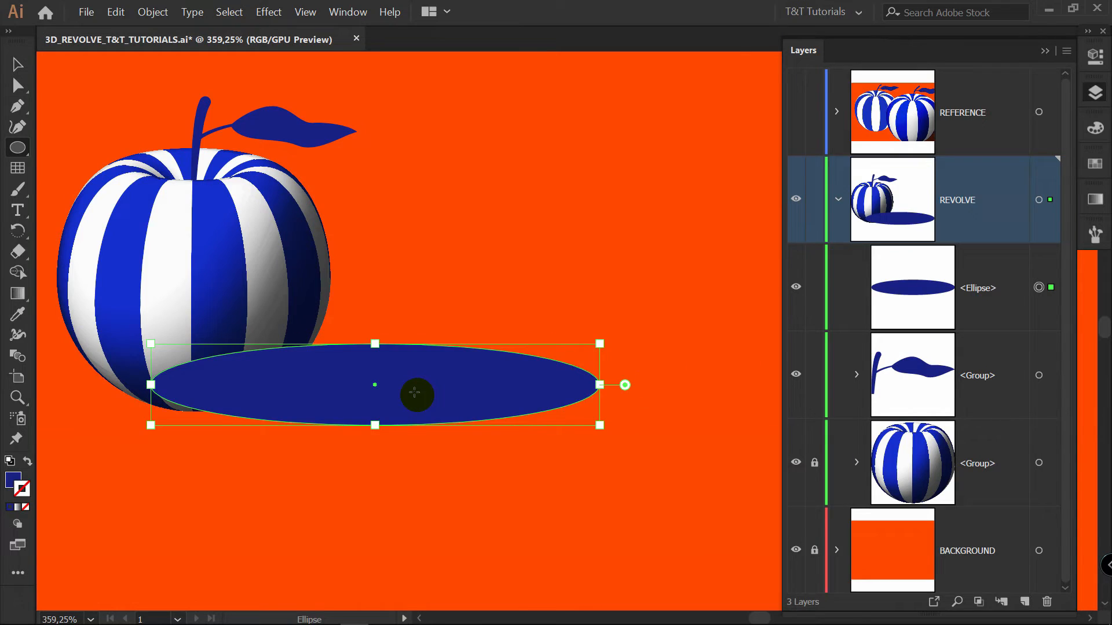
key("v")
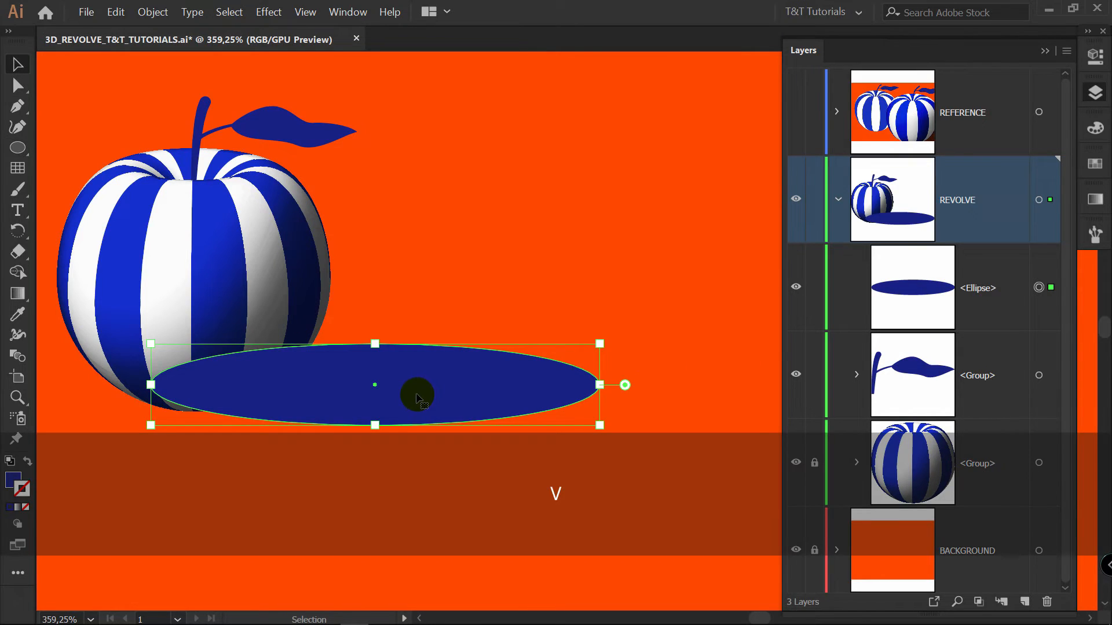
key("ctrl+[")
key("ctrl+[")
left_click_drag(374, 385, 349, 390)
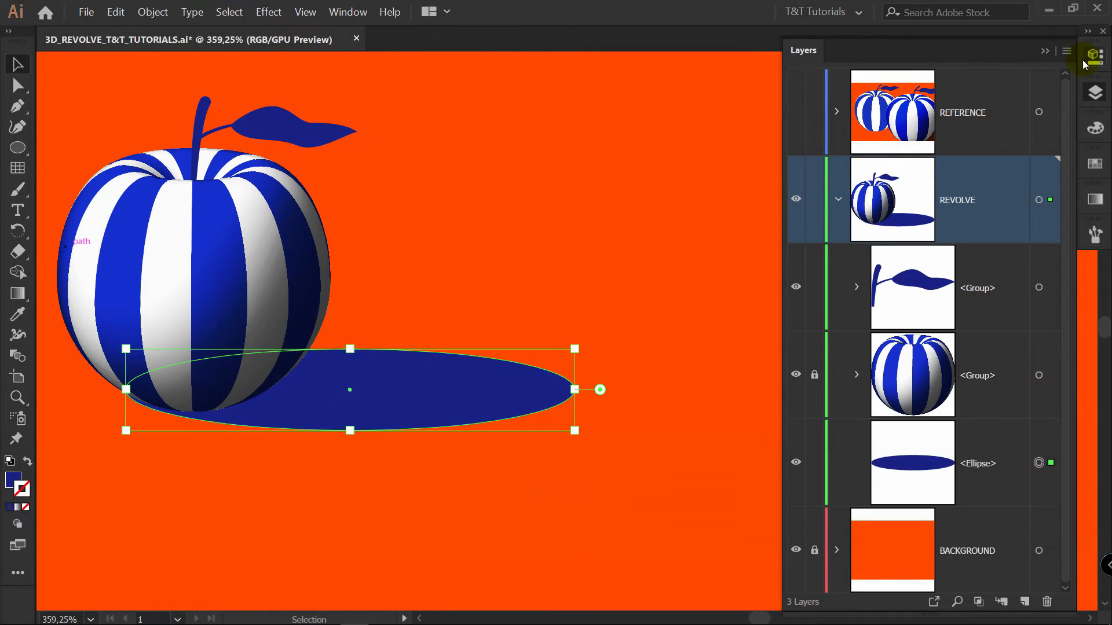
Step: Give the shadow ellipse a blending mode that darkens the orange background, and shift its upper and lower anchors slightly to the right
left_click(1094, 56)
left_click(912, 293)
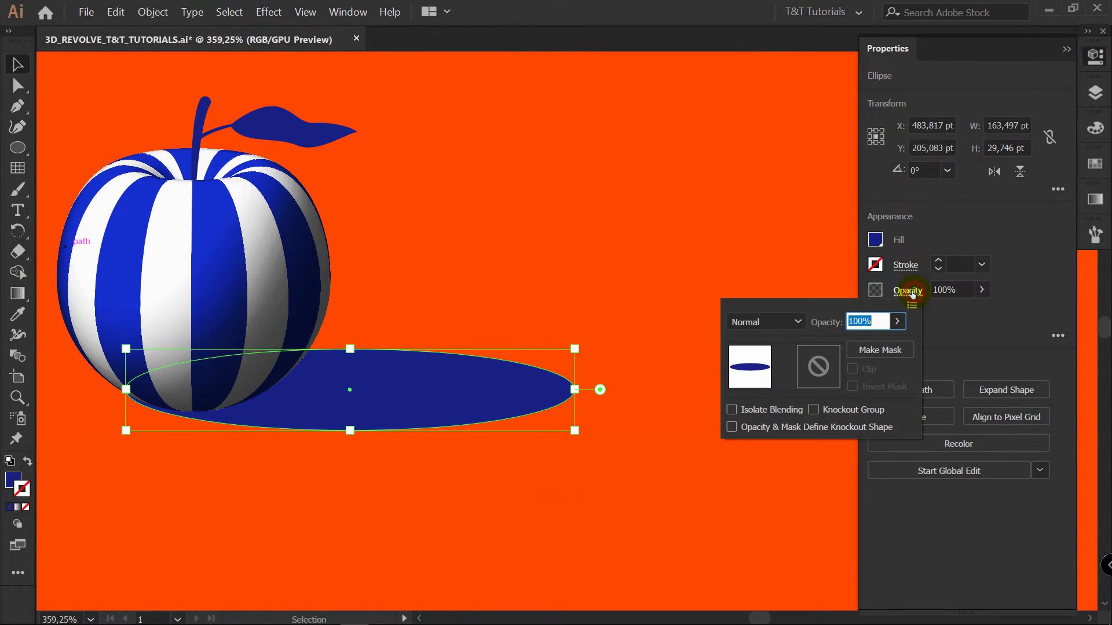
left_click(799, 322)
left_click(782, 55)
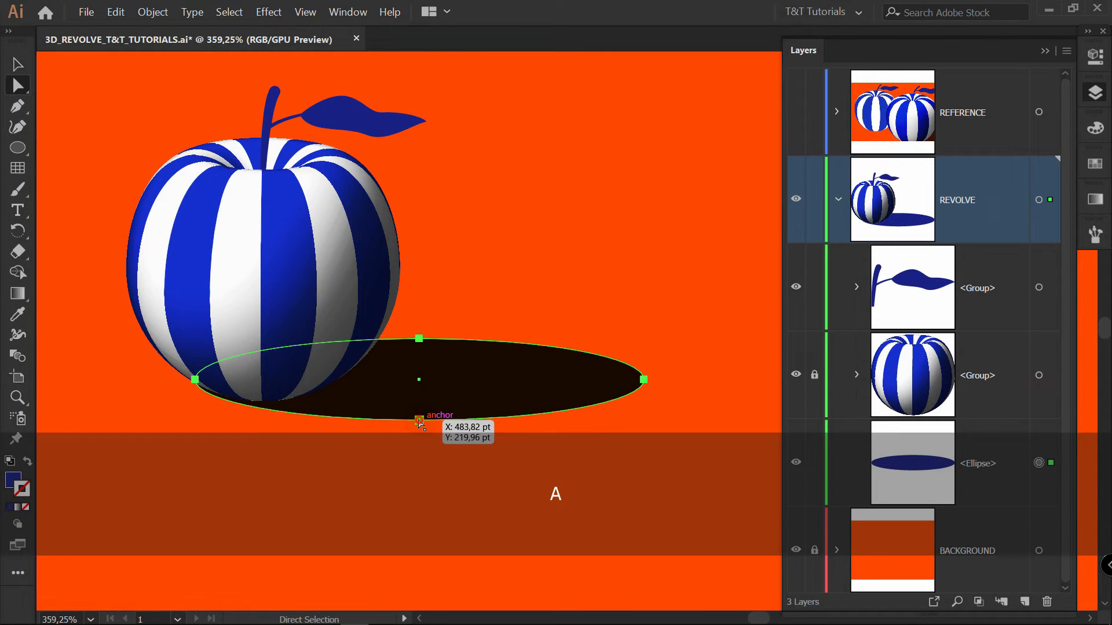
left_click_drag(418, 420, 438, 423)
left_click_drag(421, 337, 438, 338)
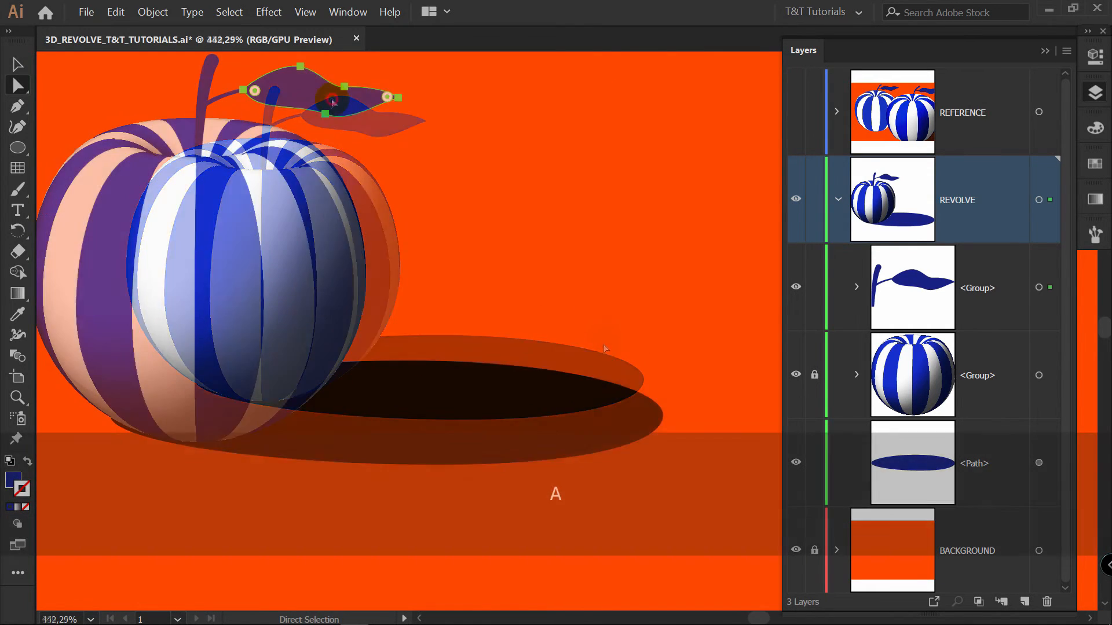
Step: Place a copy of the leaf over the right end of the shadow and select both shapes
key("v")
left_click_drag(323, 97, 695, 456)
key("v")
left_click_drag(692, 376, 610, 480)
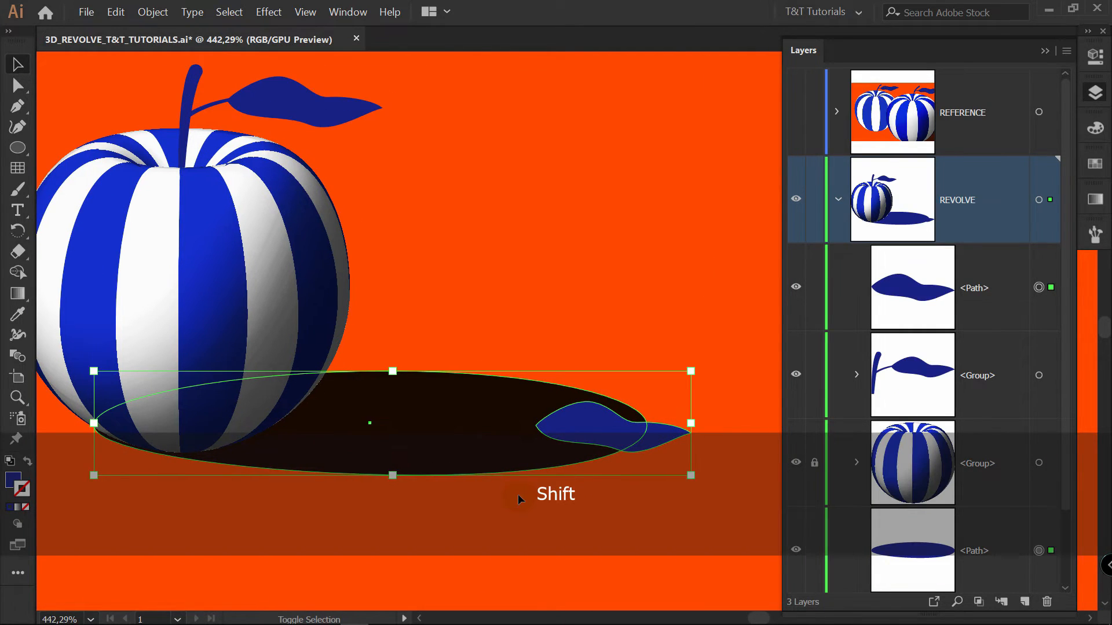
Step: Merge the leaf copy into the shadow with the Shape Builder tool, narrow the merged shape horizontally, and deselect it
key("shift+m")
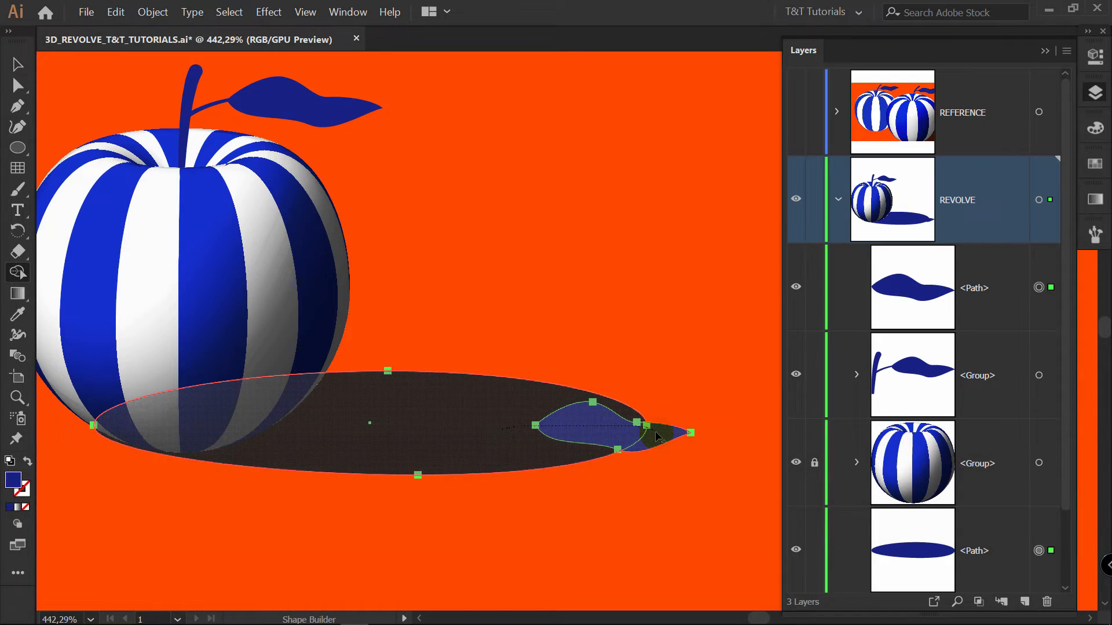
left_click_drag(655, 434, 656, 436)
key("v")
left_click_drag(749, 418, 684, 418)
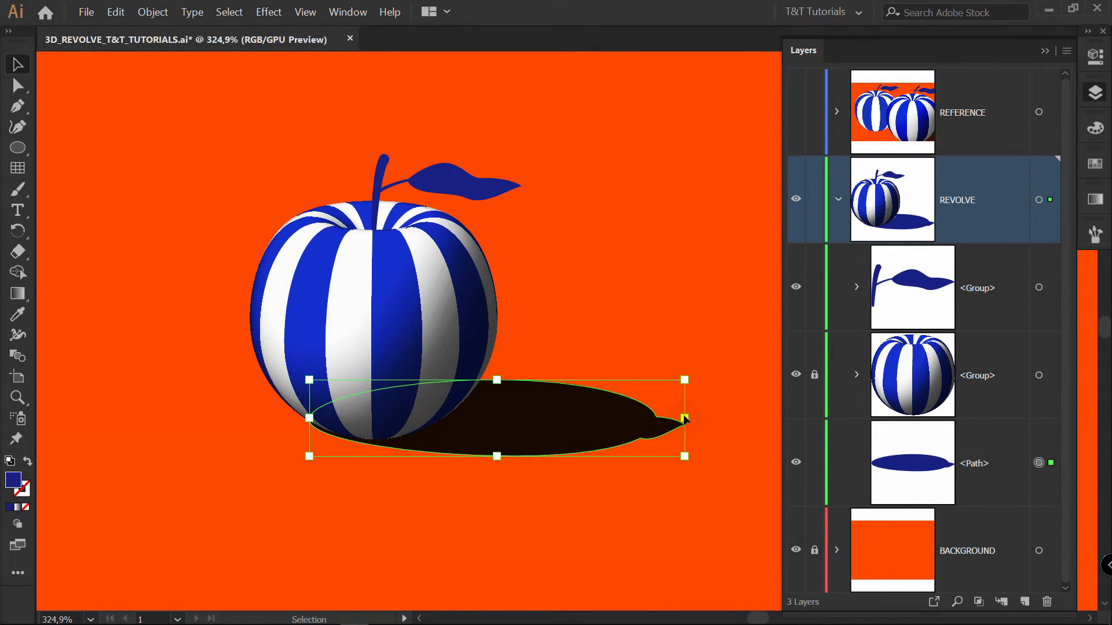
left_click(623, 313)
Step: Examine the finished apple up close around its upper rim and the base of the stem
key("z")
left_click_drag(397, 298, 544, 285)
key("space")
key("z")
key("space")
left_click_drag(476, 114, 607, 252)
key("v")
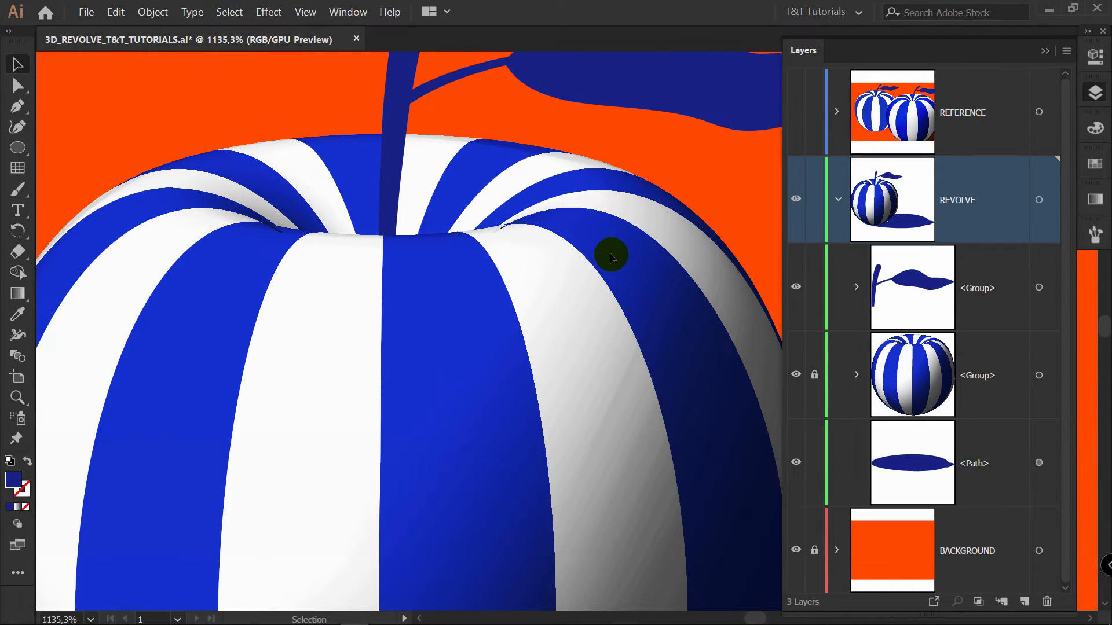
key("ctrl")
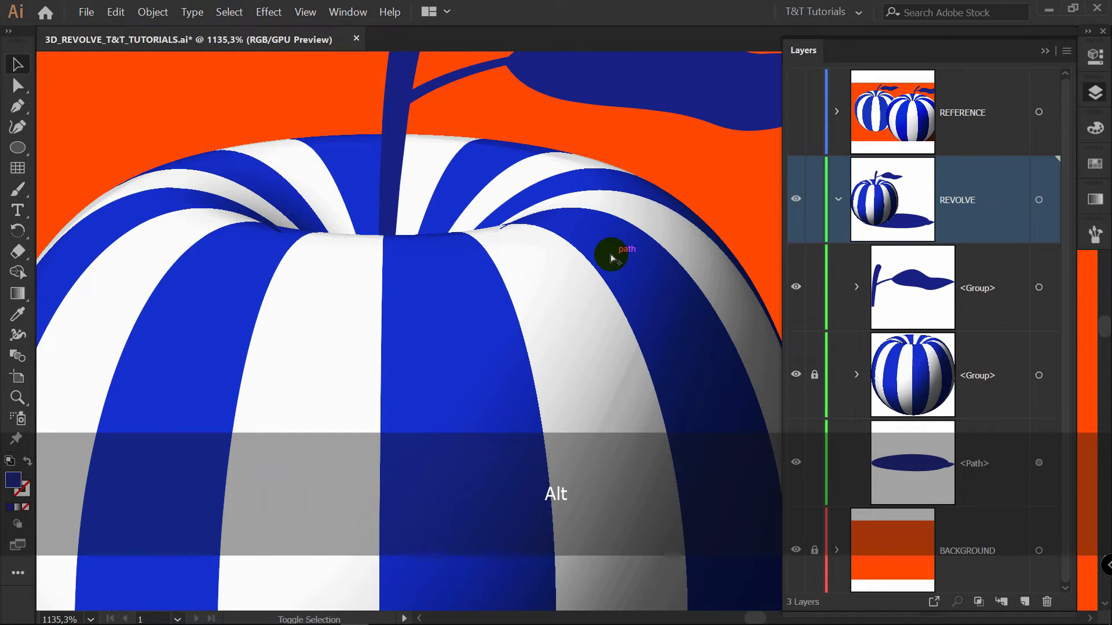
key("ctrl+shift+alt+s")
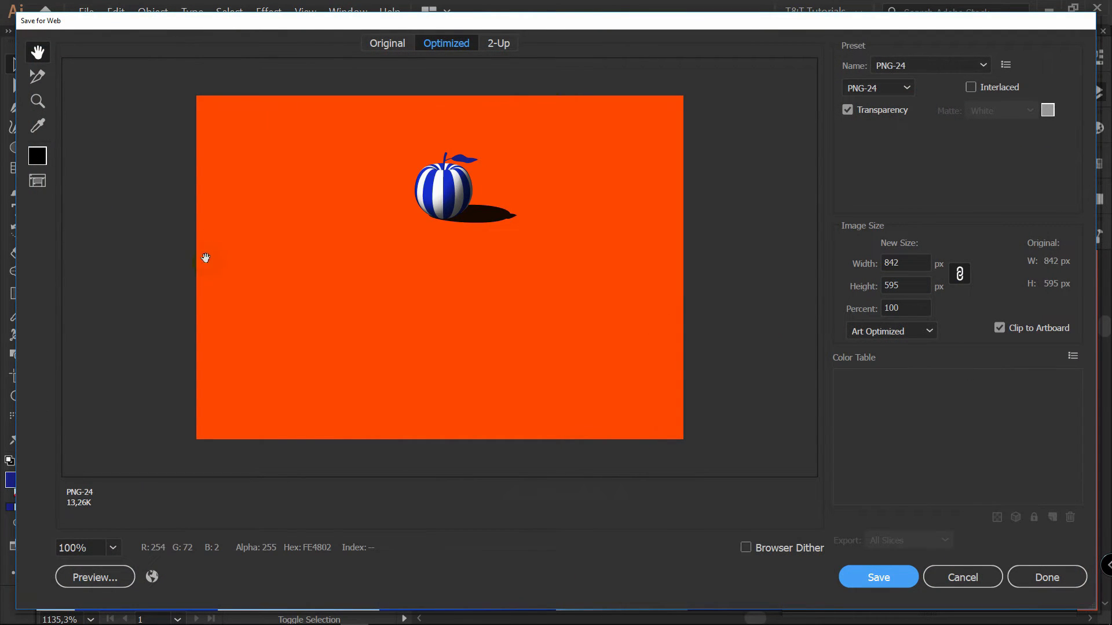
left_click(962, 577)
Step: Resize the artboard to about 245 by 163 px so it tightly frames the apple, leaf and shadow
key("z")
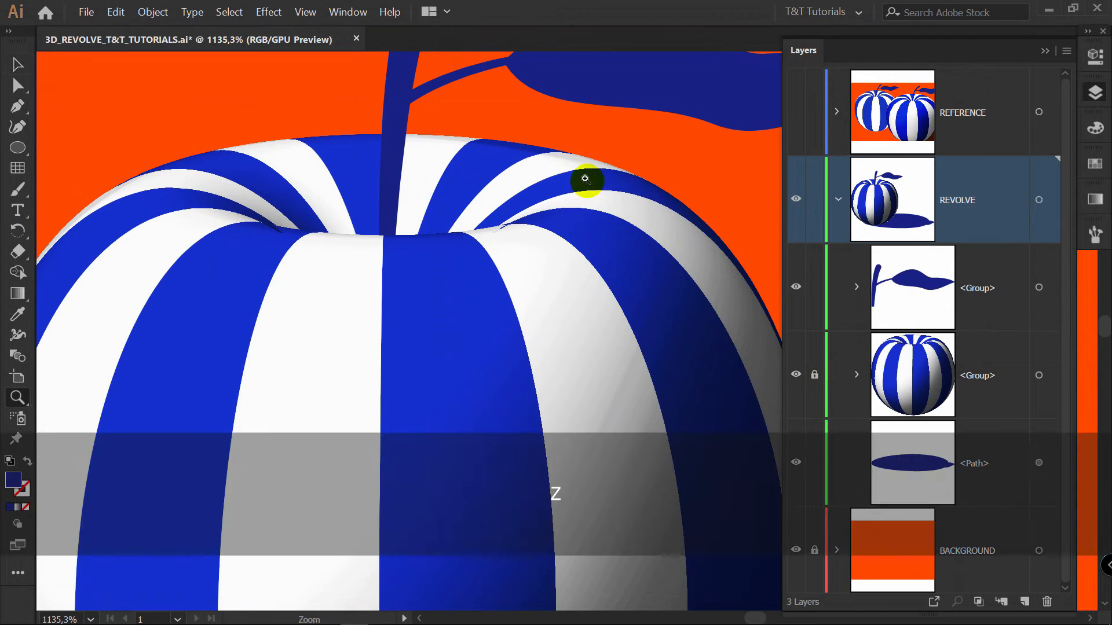
left_click(382, 203, "alt")
key("shift+o")
key("space")
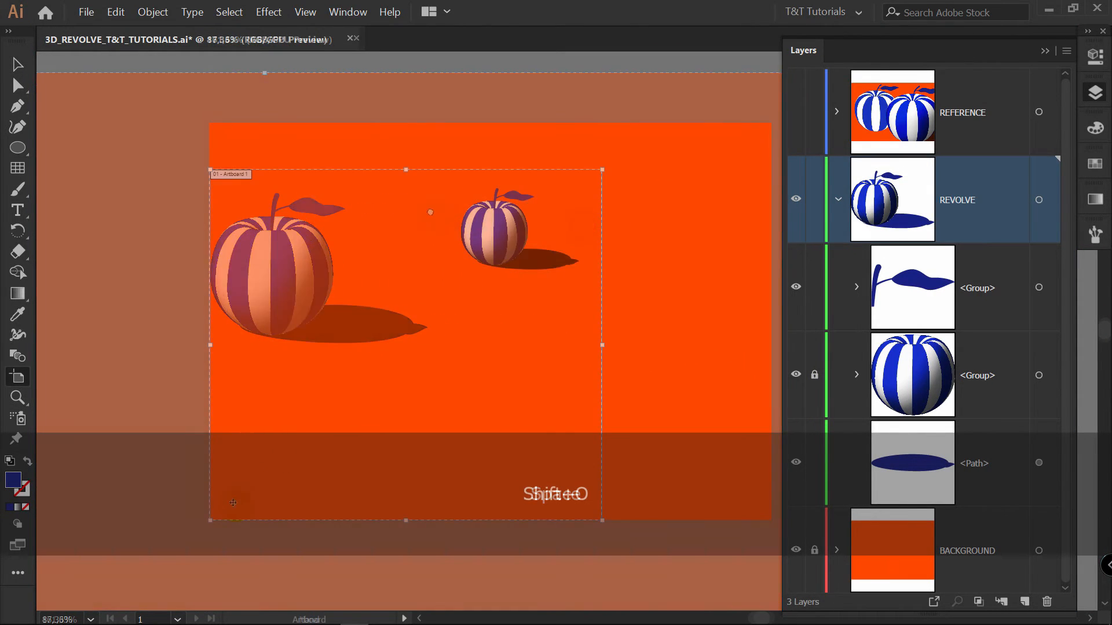
left_click_drag(603, 170, 432, 289)
left_click_drag(602, 229, 595, 228)
left_click_drag(514, 170, 514, 173)
left_click_drag(514, 289, 513, 280)
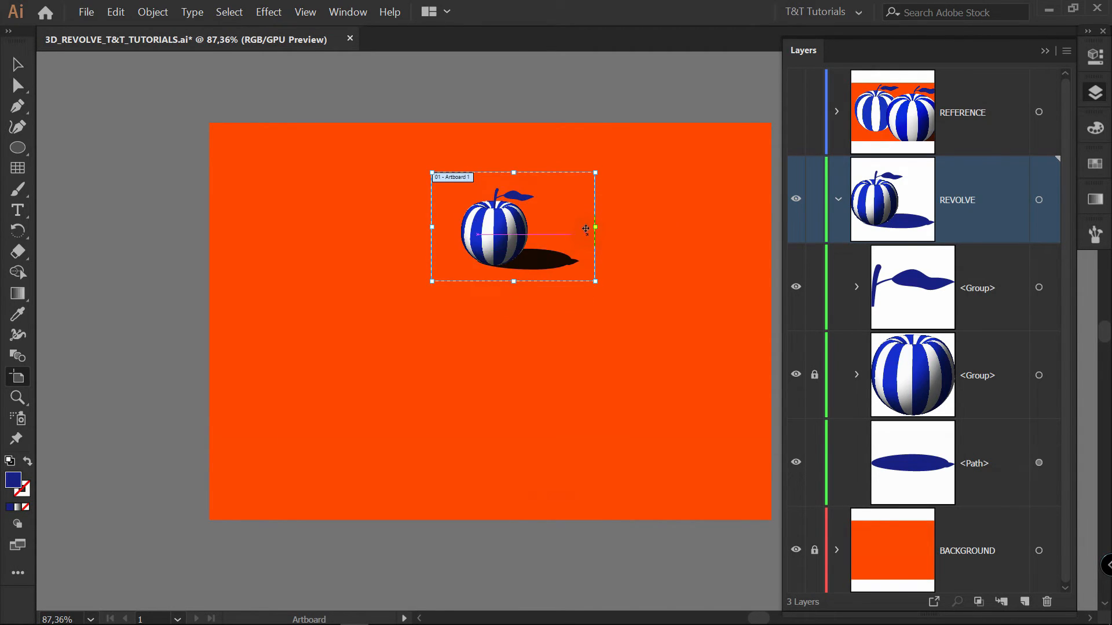
key("ctrl+0")
Step: Export the artboard with Save for Web as a PNG-24 at 8000 px wide, checking the enlarged preview around the stem
key("shift+ctrl+alt+s")
left_click(389, 47)
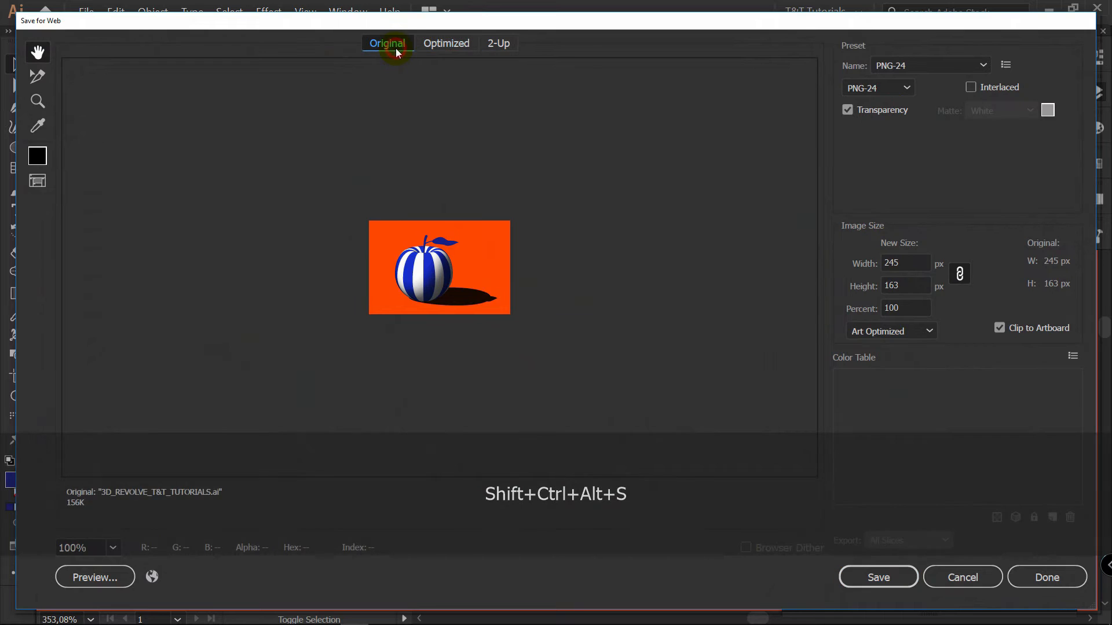
left_click_drag(911, 264, 881, 267)
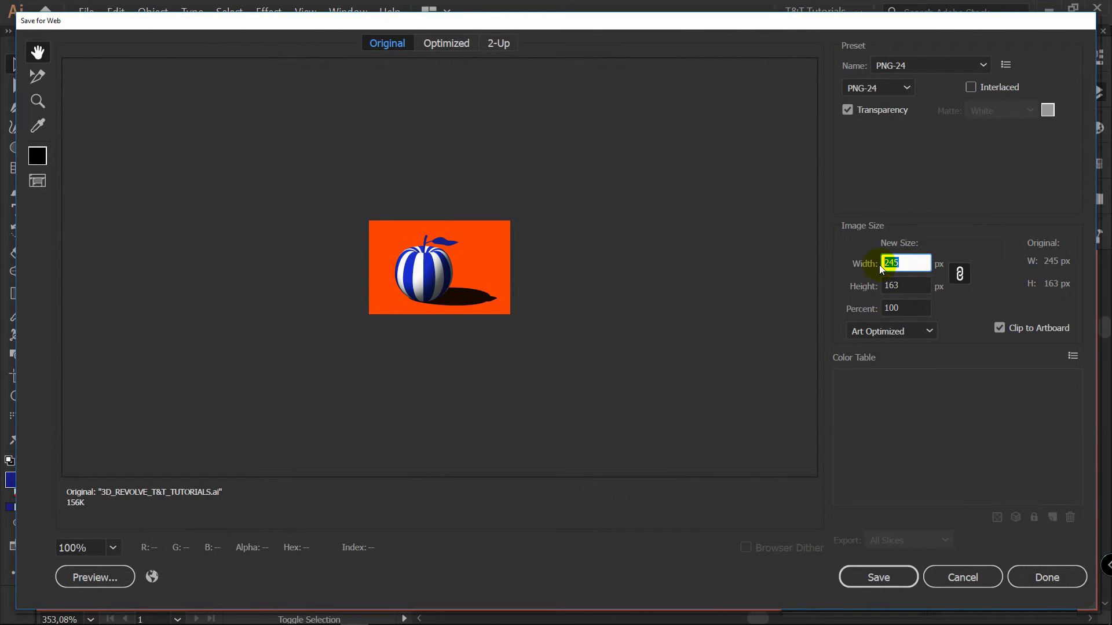
type("8000")
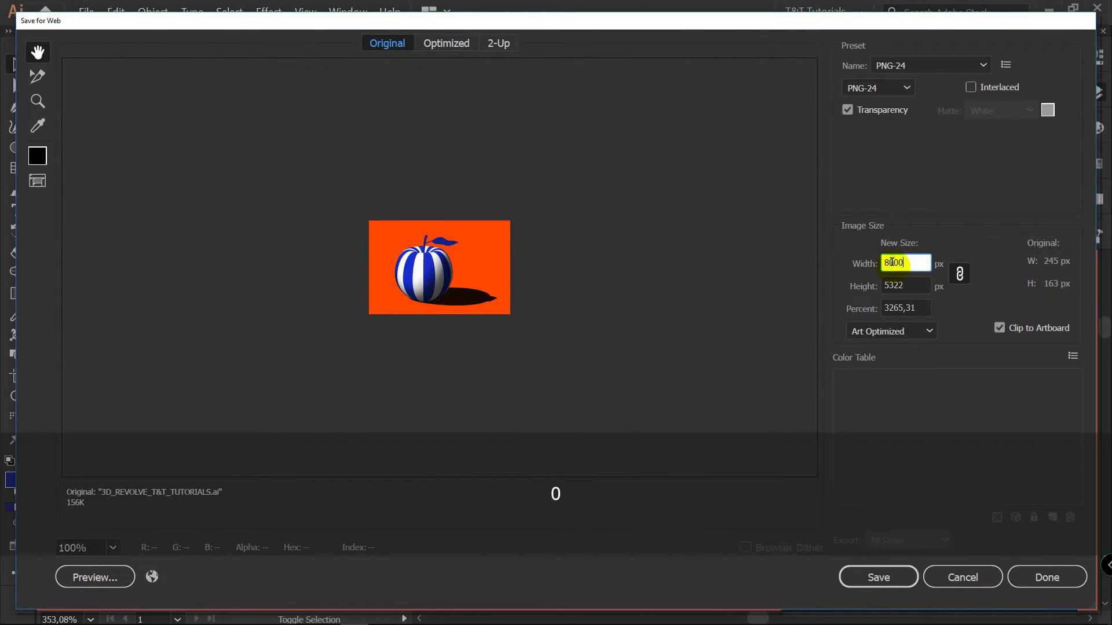
left_click(911, 284)
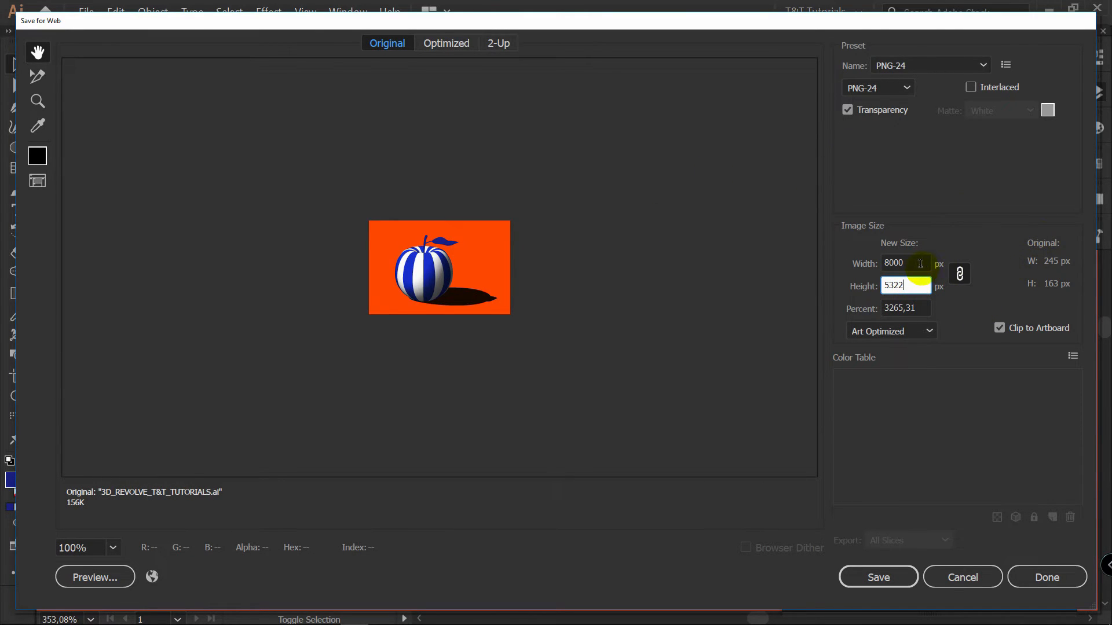
left_click_drag(682, 315, 648, 295)
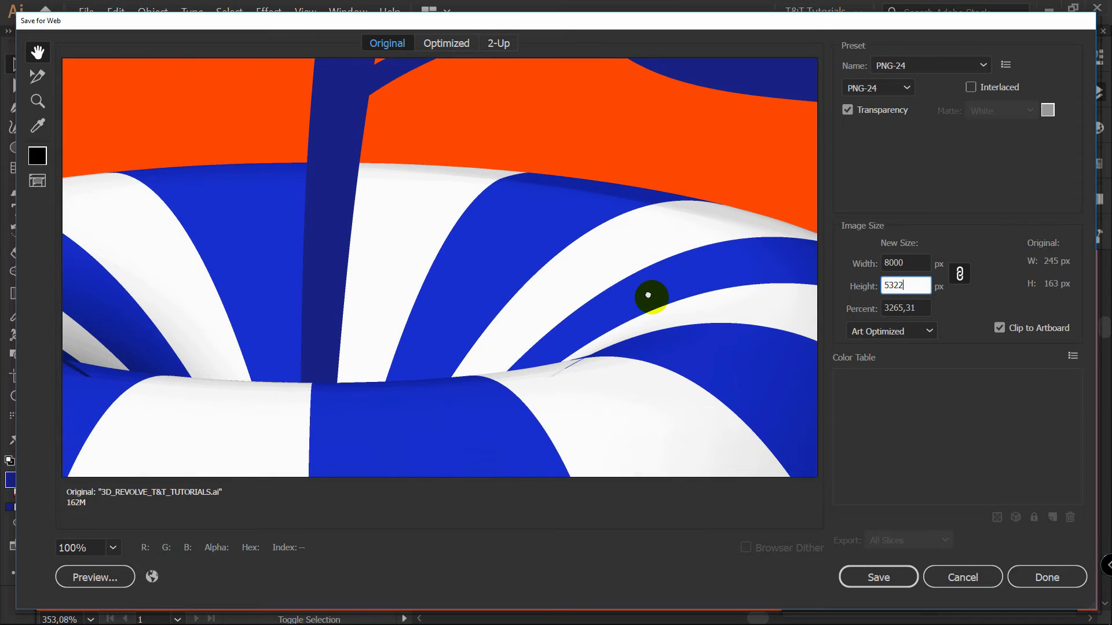
left_click_drag(642, 376, 638, 274)
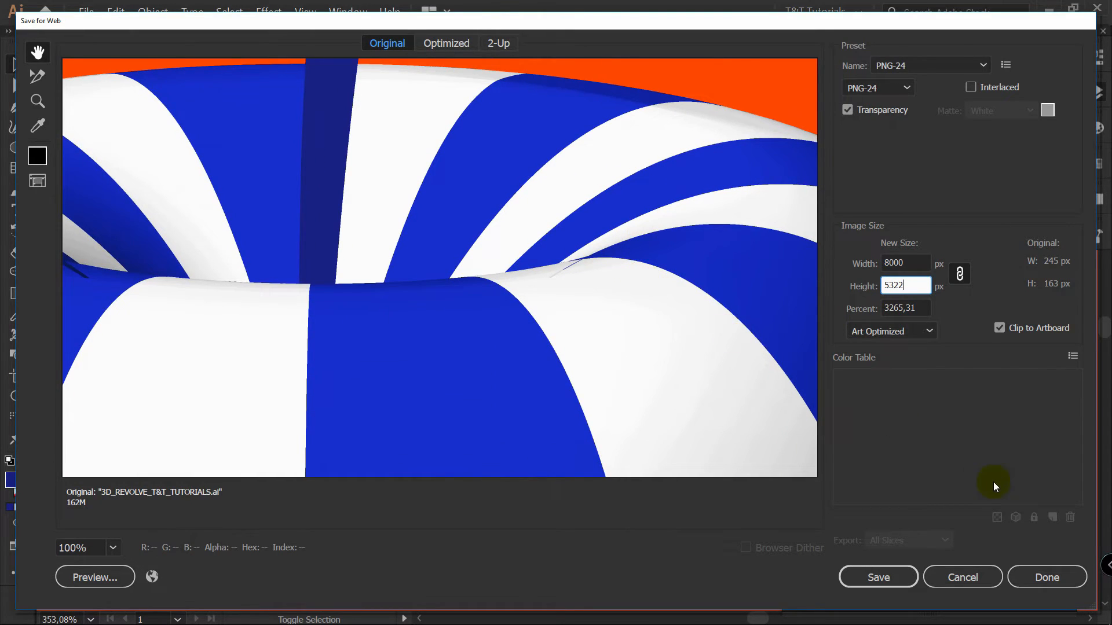
left_click(861, 579)
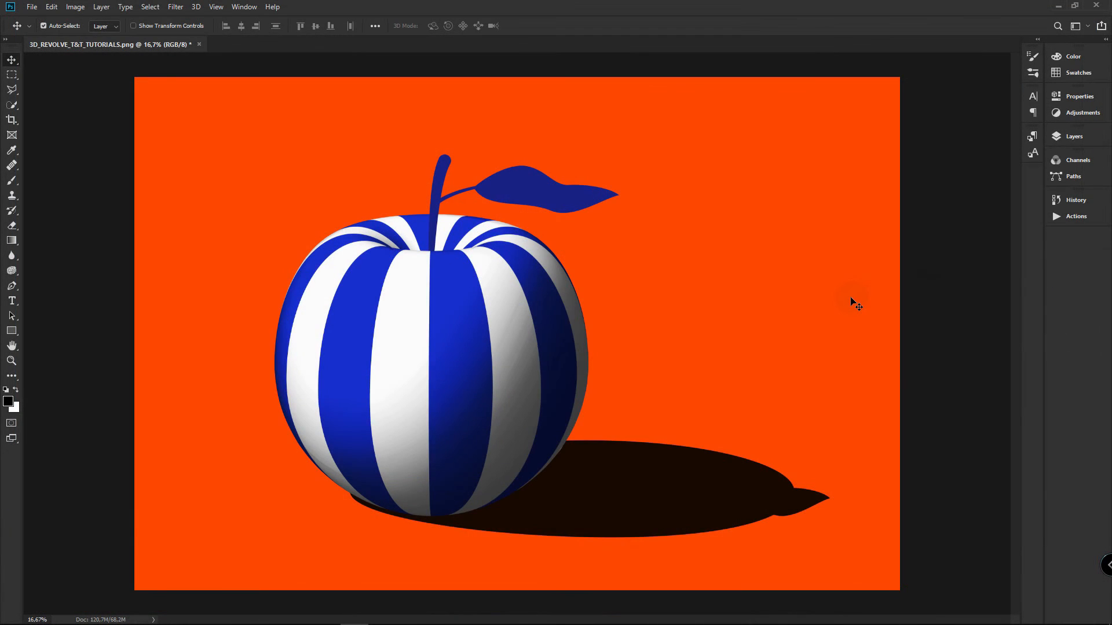
Step: Switch to Photoshop with the exported apple PNG and duplicate Layer 1
key("z")
left_click_drag(457, 391, 576, 538)
left_click_drag(506, 341, 533, 340)
left_click_drag(413, 162, 487, 177)
left_click_drag(498, 181, 585, 250)
left_click_drag(543, 217, 494, 241)
key("v")
key("F7")
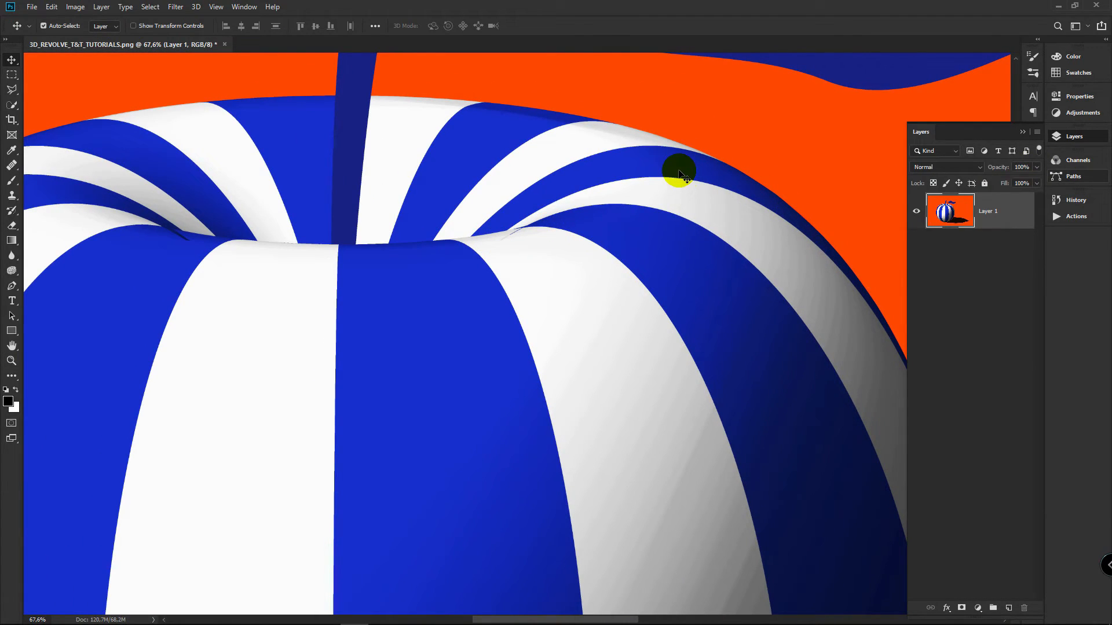
key("ctrl+j")
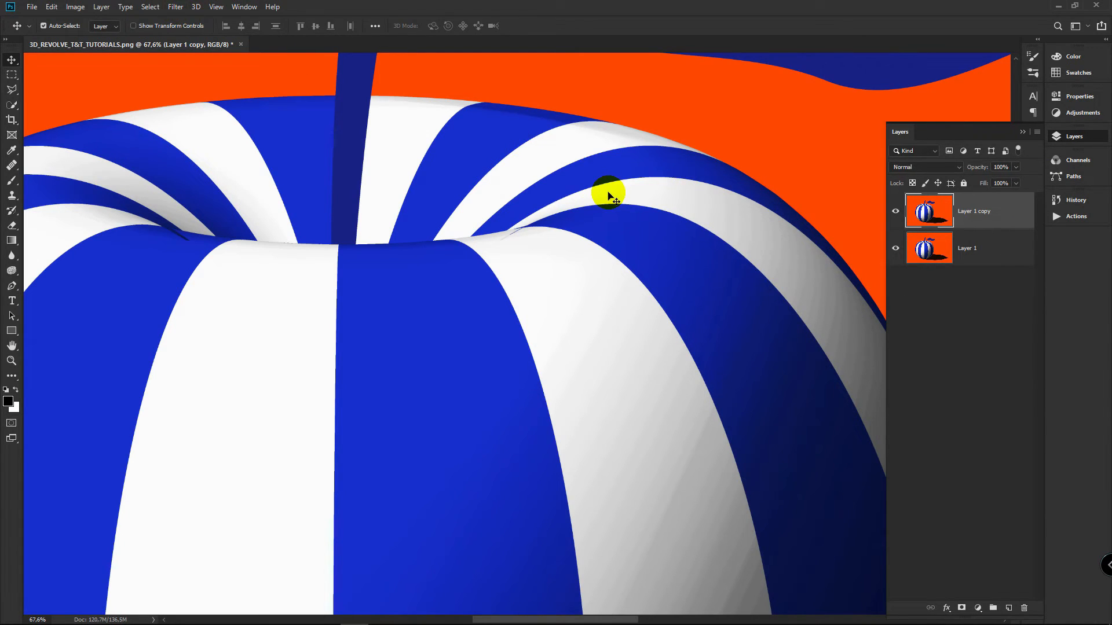
Step: Start the Surface Blur filter on the duplicated layer and preview its effect on the white stripes' shading and the rim
left_click_drag(661, 246, 600, 177)
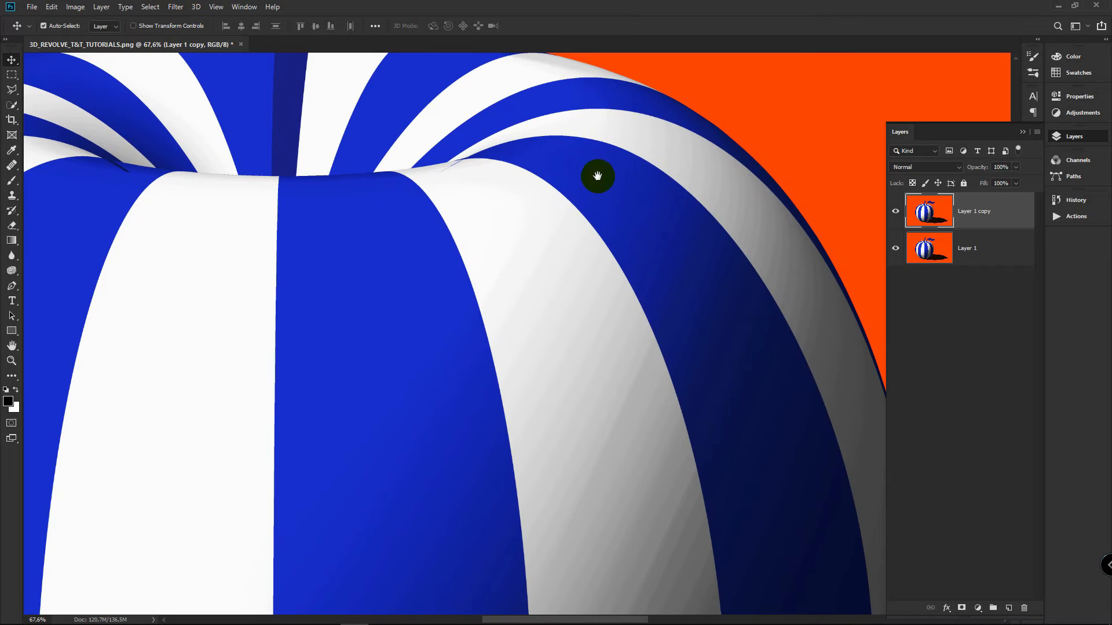
left_click(176, 7)
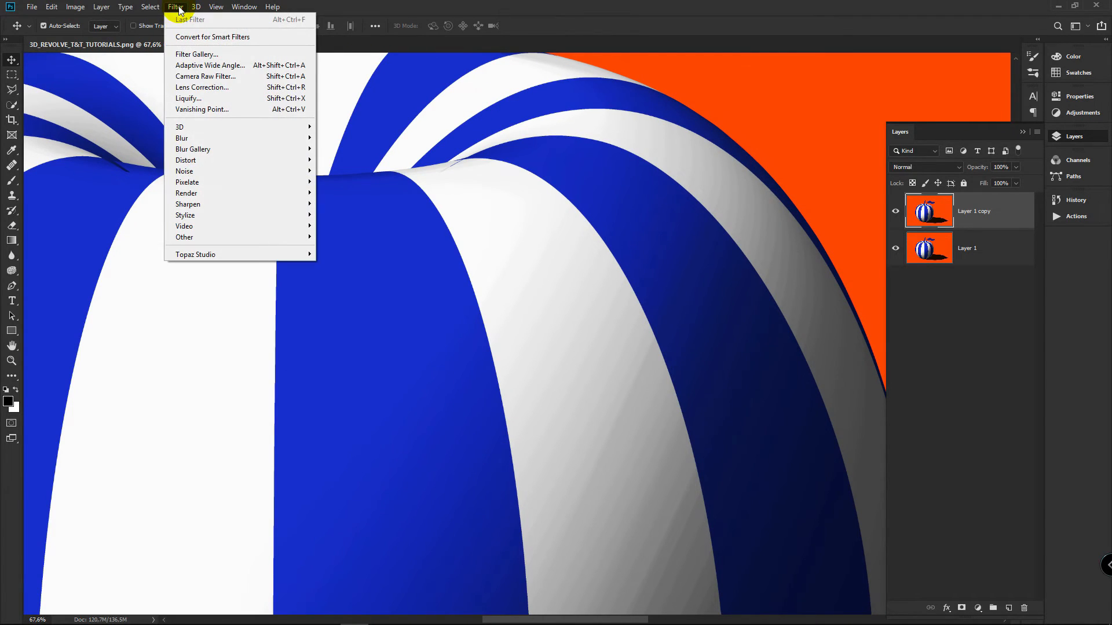
mouse_move(202, 138)
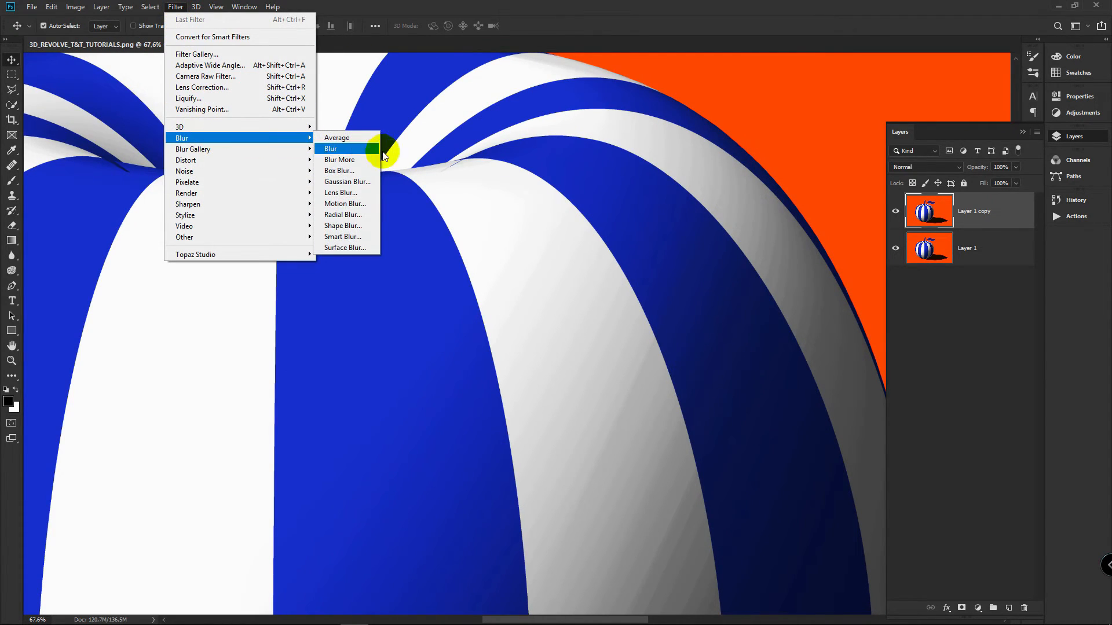
left_click(355, 249)
left_click(702, 254)
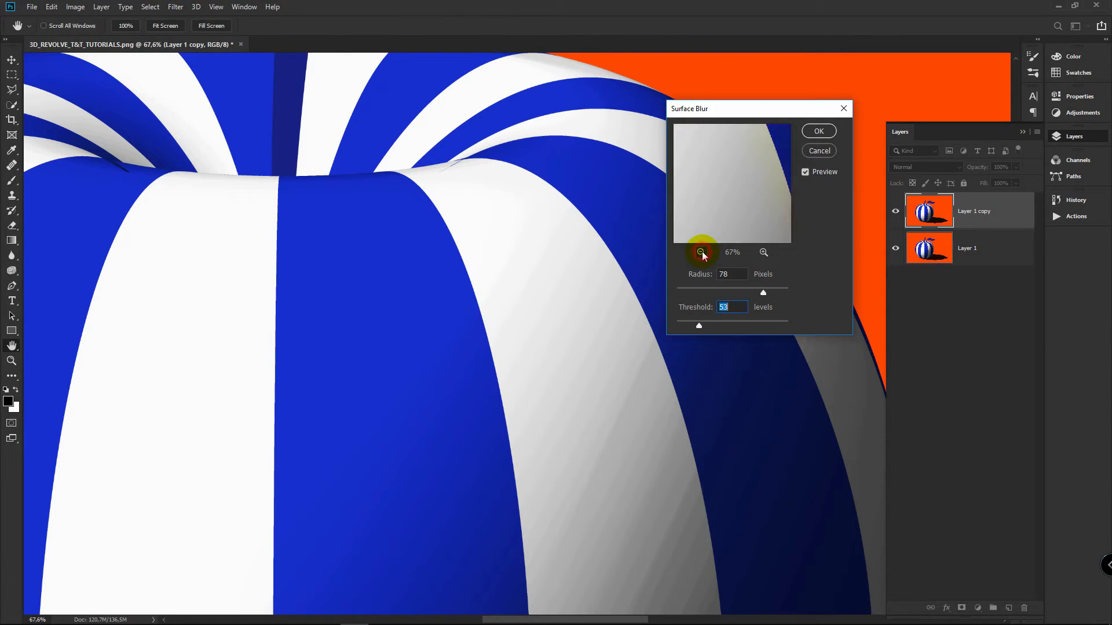
left_click_drag(729, 184, 768, 202)
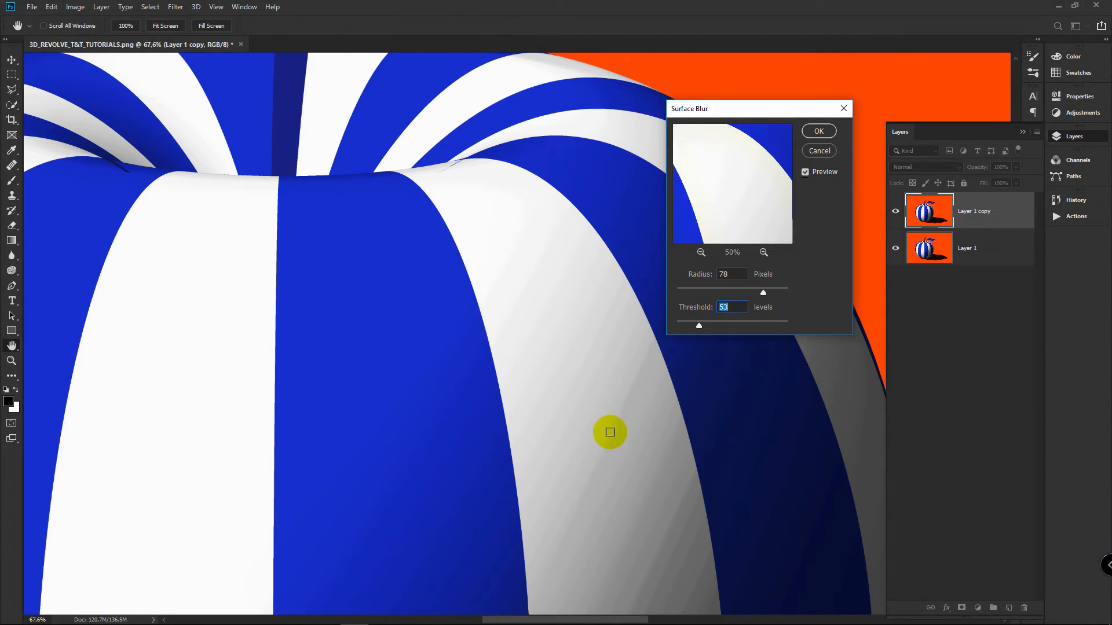
left_click(609, 432)
left_click(451, 169)
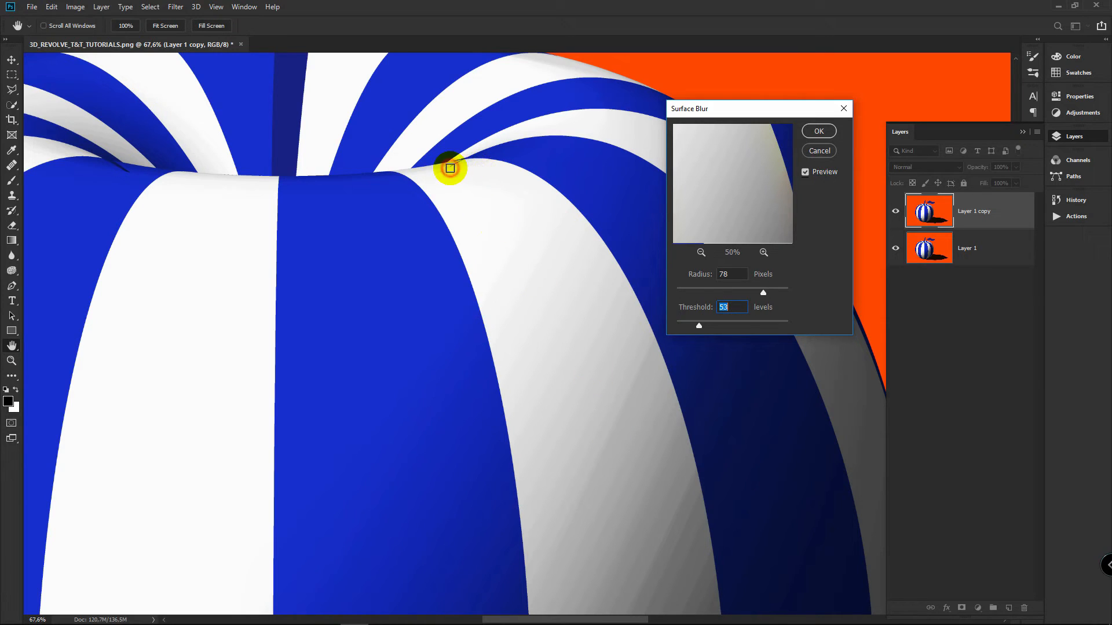
left_click_drag(727, 208, 713, 191)
left_click(622, 425)
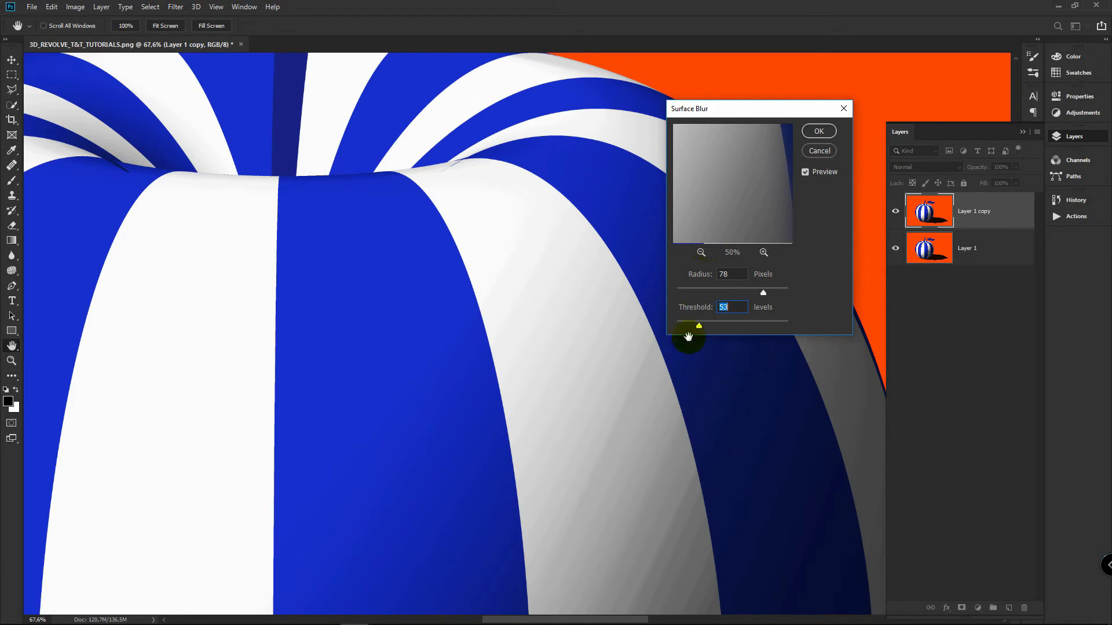
Step: Set the Surface Blur radius to 60 pixels and threshold to 33 levels, check the shaded stripe in the preview, and apply the filter
left_click(603, 457)
left_click(591, 454)
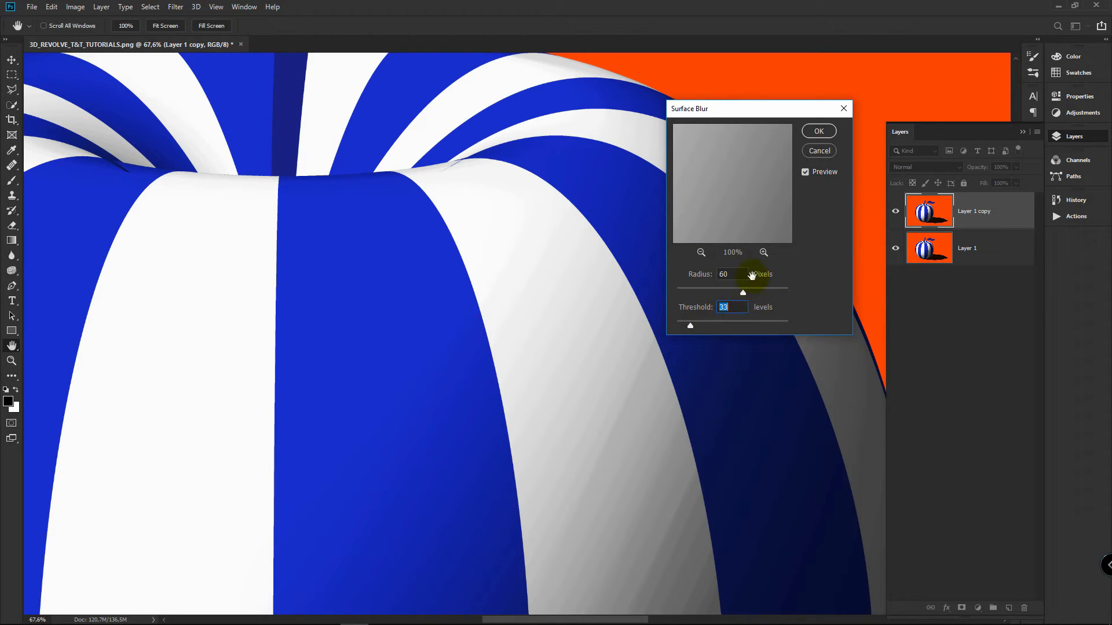
left_click_drag(740, 187, 762, 252)
left_click_drag(728, 161, 697, 126)
left_click_drag(738, 190, 766, 250)
left_click_drag(744, 162, 758, 210)
left_click(819, 131)
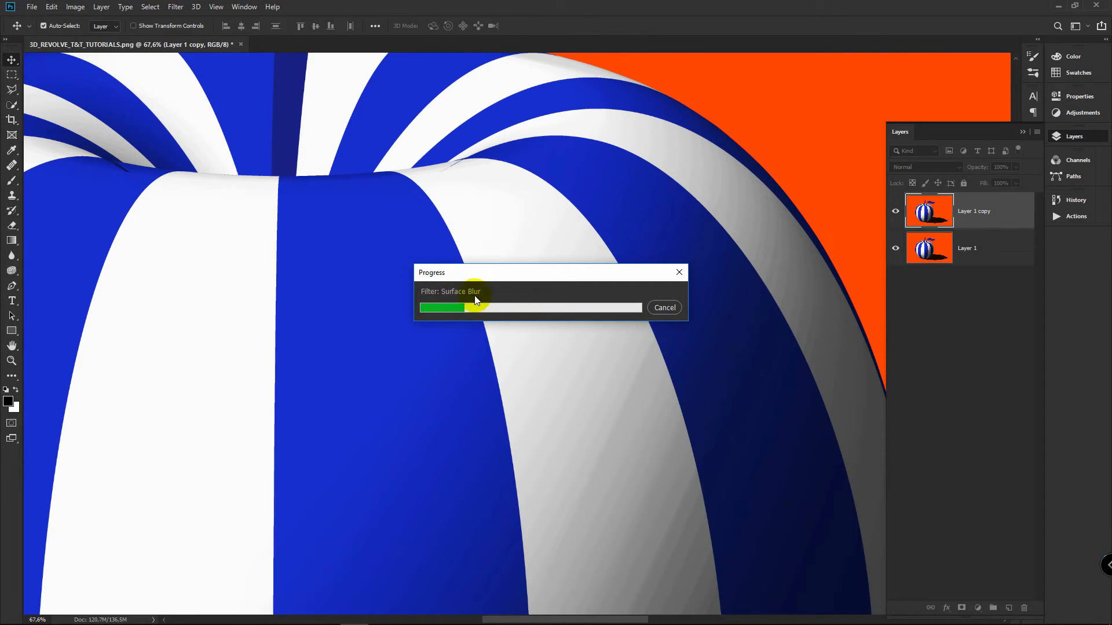
left_click_drag(591, 345, 635, 167)
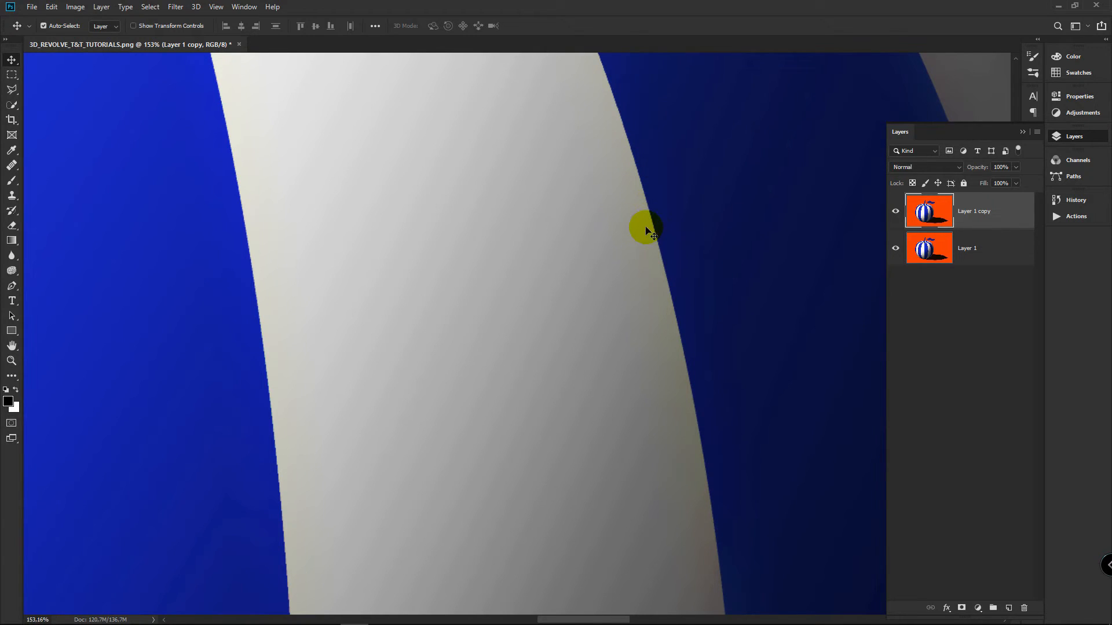
Step: Set the blurred Layer 1 copy's blend mode to Luminosity and toggle its visibility to compare the shading
left_click(959, 168)
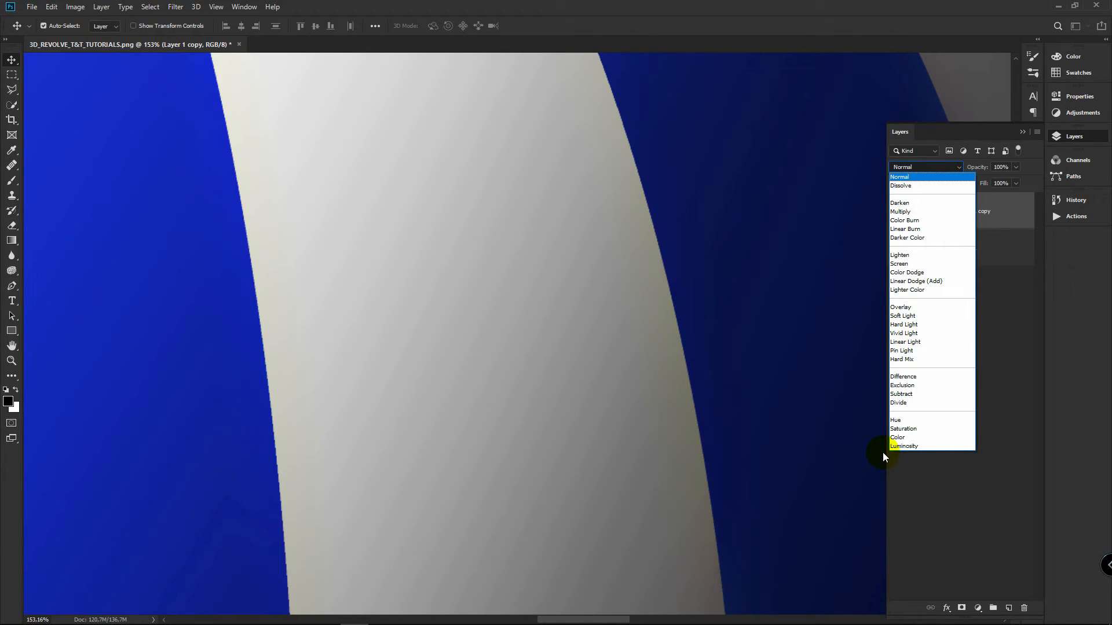
left_click(922, 448)
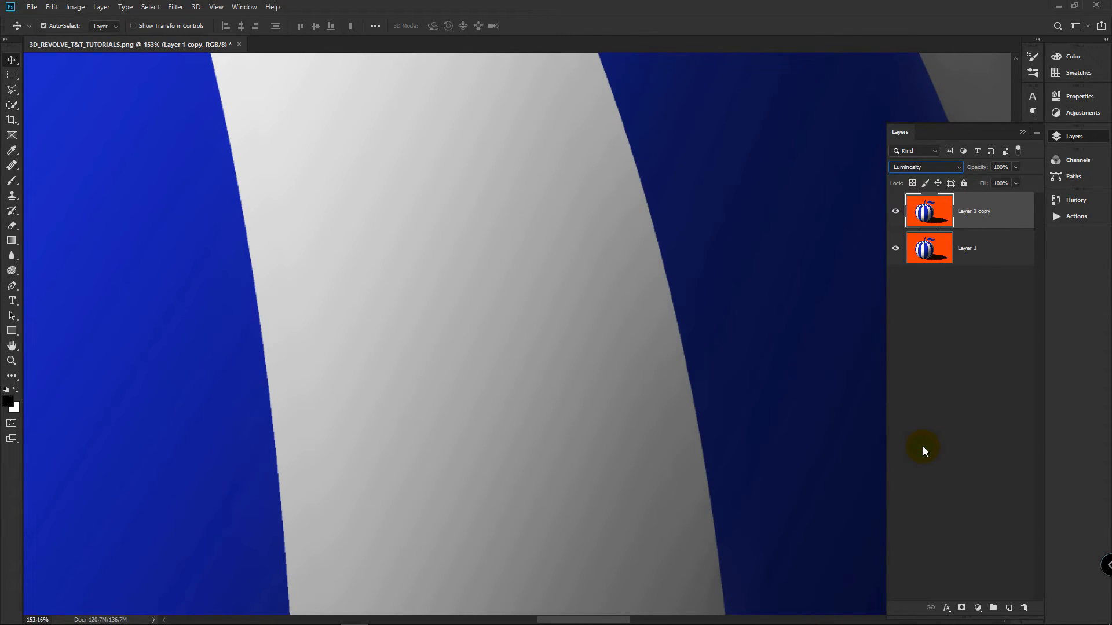
left_click(898, 214)
left_click(898, 214)
left_click(898, 214)
left_click(898, 215)
left_click(897, 215)
left_click(898, 214)
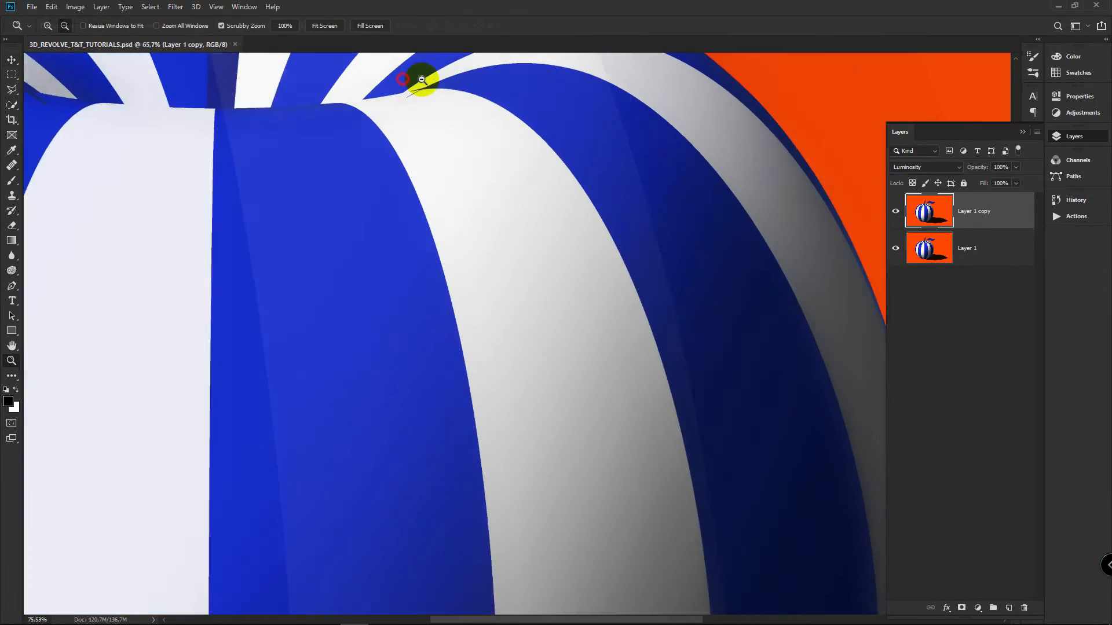
Step: Examine the stripes around the stem dip, the rear rim and the apple's shaded side for artifacts
left_click_drag(422, 77, 496, 215)
scroll(434, 193, "down", 2)
left_click_drag(410, 194, 566, 330)
scroll(422, 373, "up", 3)
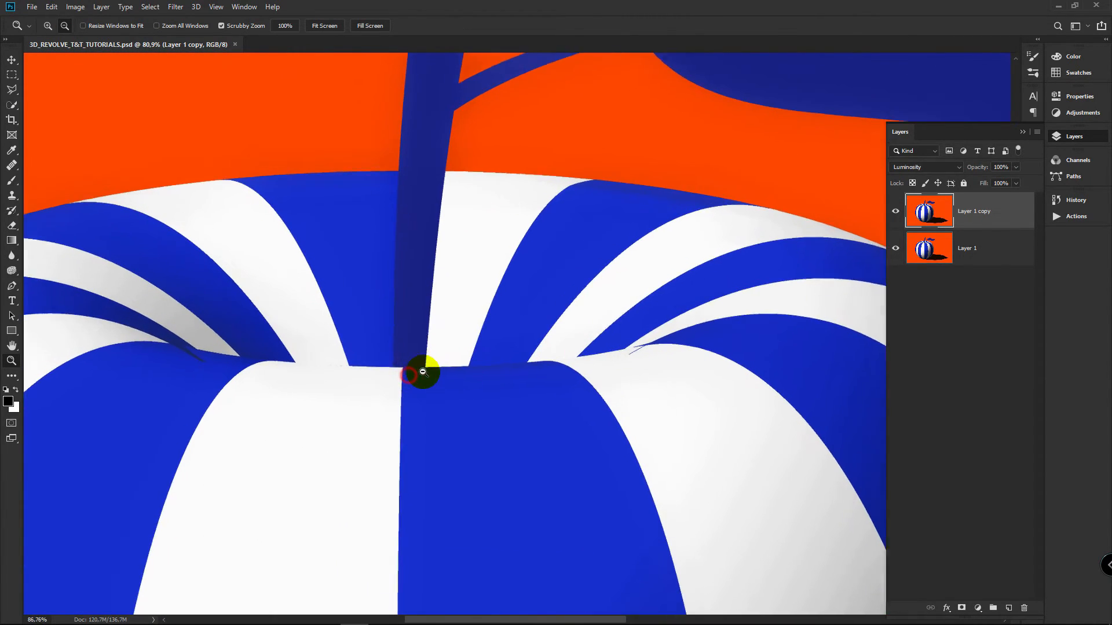
left_click_drag(388, 420, 429, 75)
left_click_drag(642, 232, 693, 198)
scroll(641, 231, "down", 4)
left_click_drag(670, 286, 615, 232)
key("v")
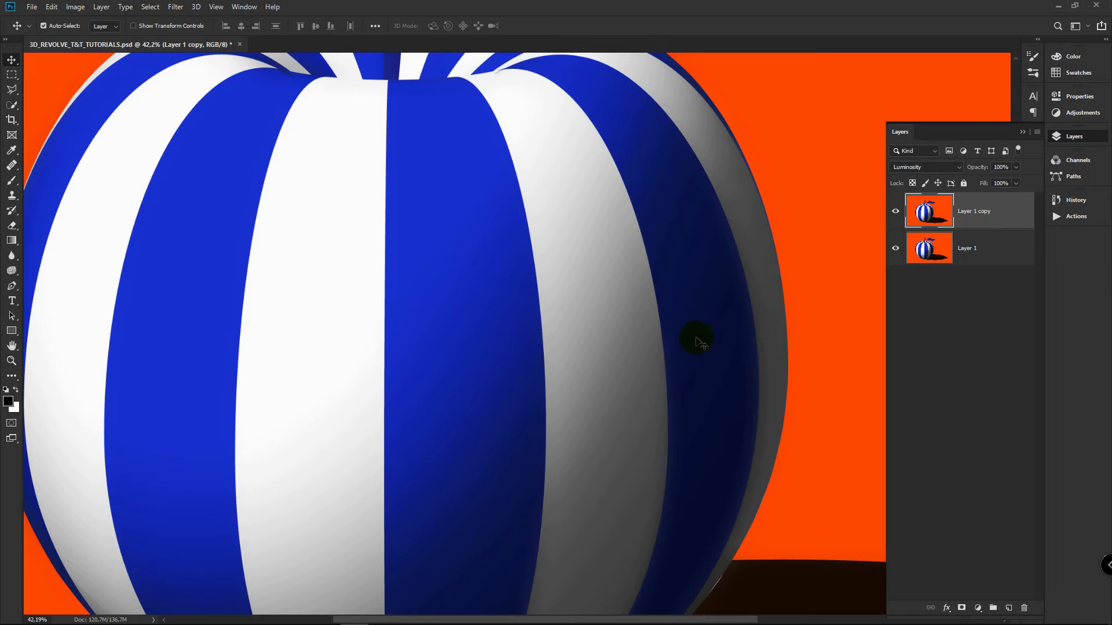
Step: Add a layer mask to Layer 1 copy, fill it with black, and get the Brush ready
left_click(962, 608)
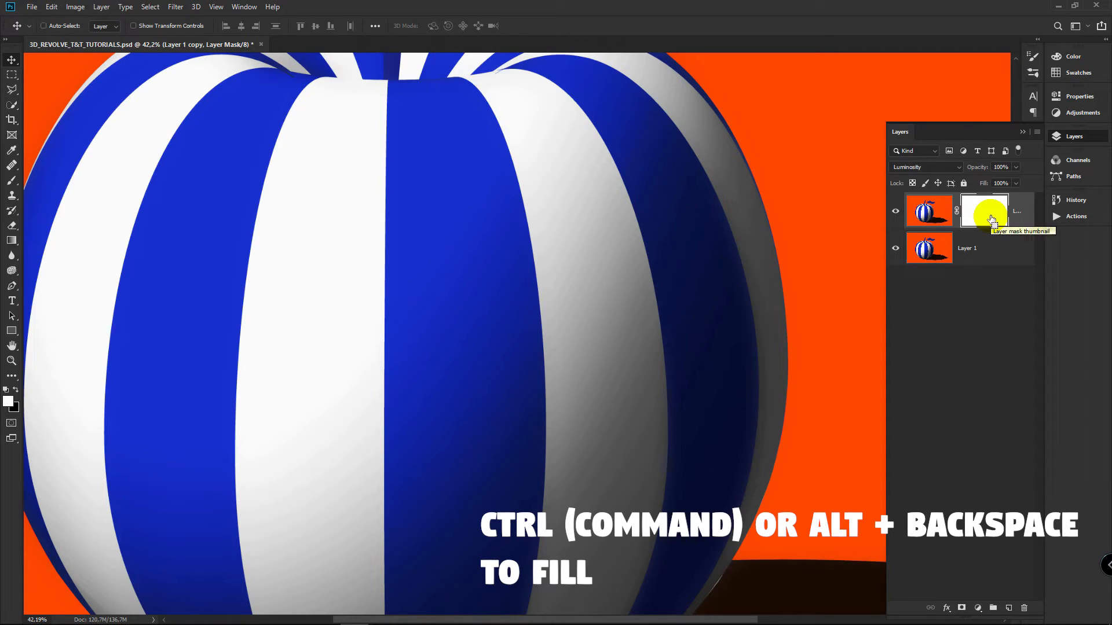
key("ctrl+BackSpace")
key("b")
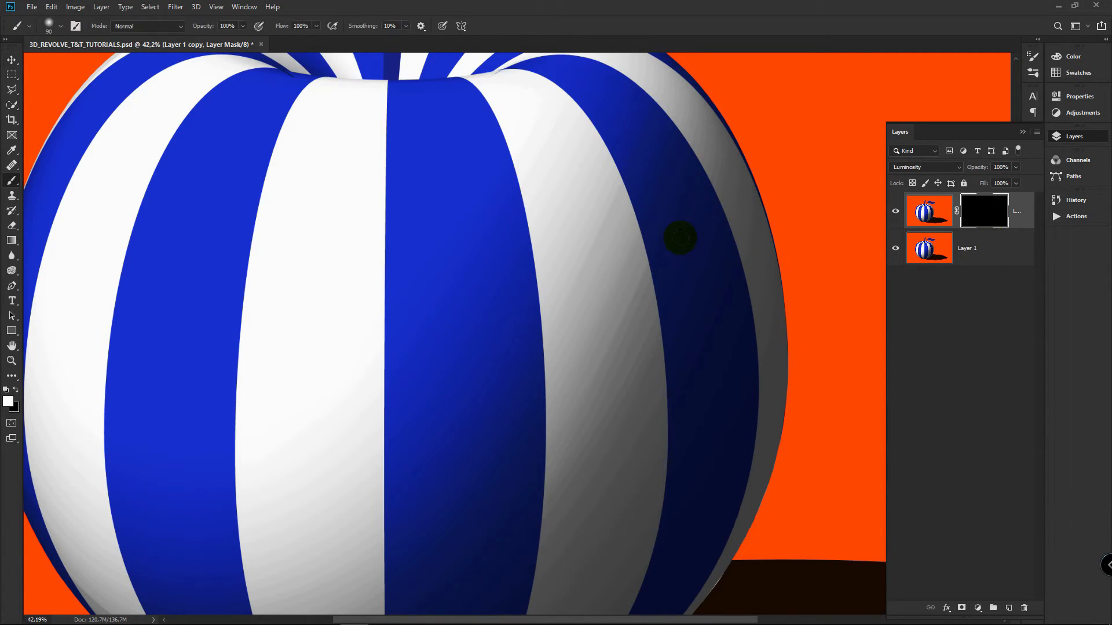
Step: Paint white on the mask with a 600 px soft brush over the shaded white stripe and the lower middle stripes
key("bracketright")
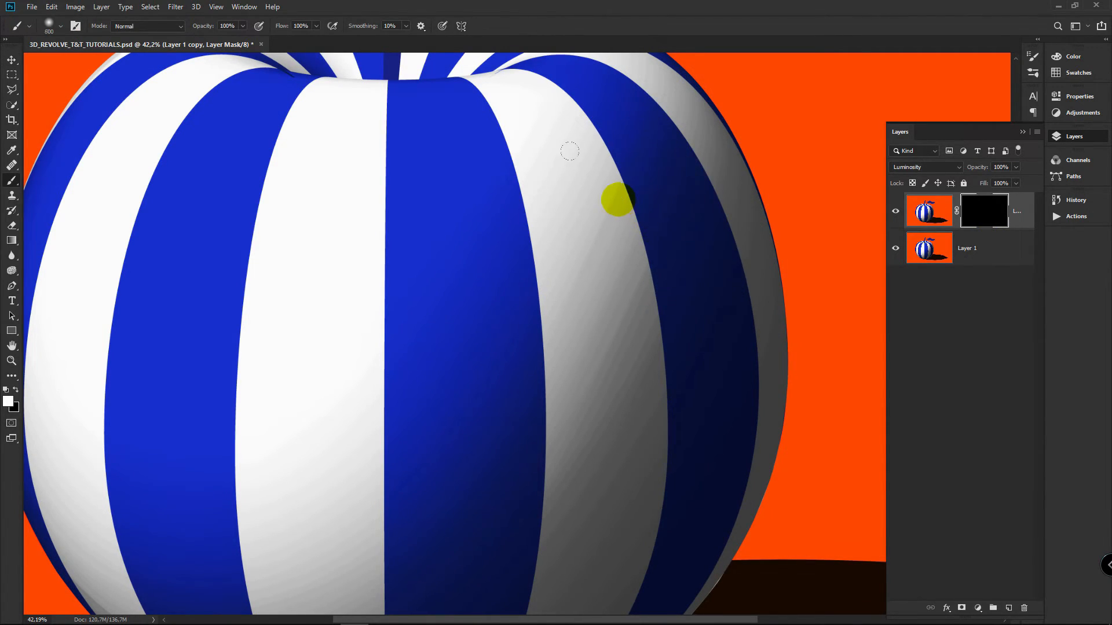
mouse_move(536, 124)
left_mouse_down()
mouse_move(587, 219)
mouse_move(578, 194)
mouse_move(603, 287)
mouse_move(603, 245)
mouse_move(602, 474)
mouse_move(596, 295)
left_mouse_up()
key("space")
left_click_drag(621, 300, 622, 325)
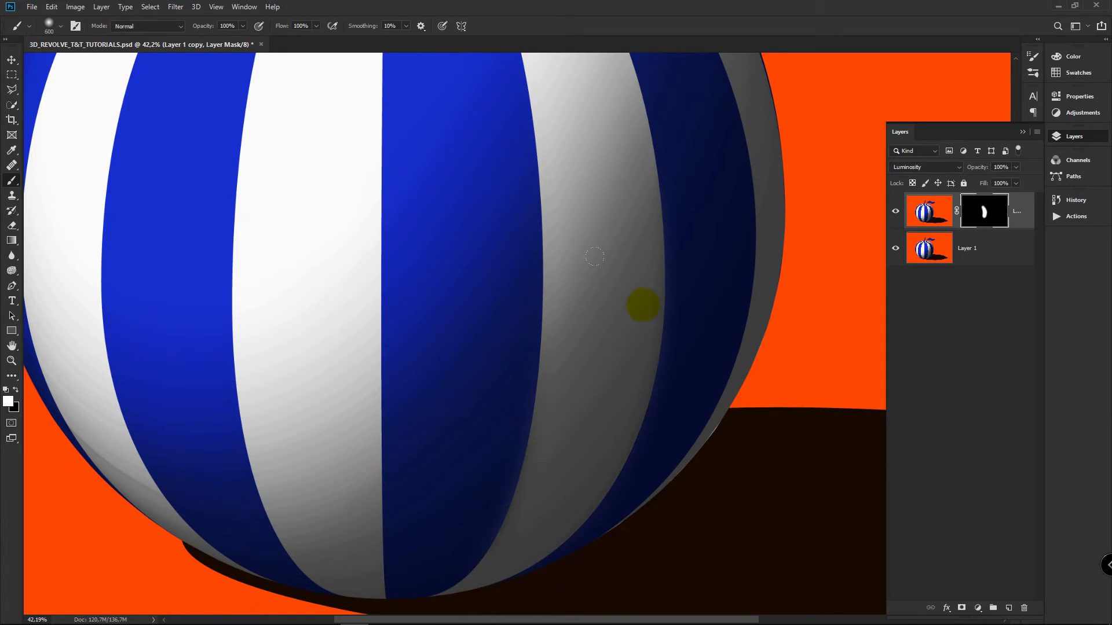
mouse_move(319, 367)
left_mouse_down()
mouse_move(293, 380)
mouse_move(268, 440)
left_mouse_up()
key("space")
left_click_drag(370, 409, 531, 387)
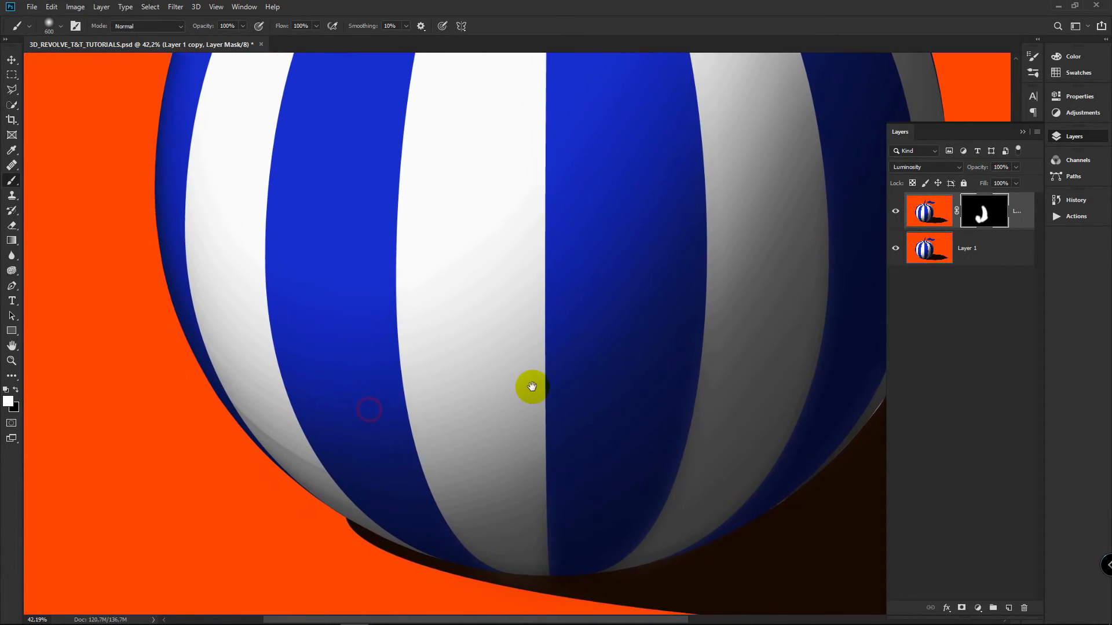
Step: Reduce the brush to 300 px and paint white on the mask over the outer white stripe's lower shading and the apple's base
key("bracketleft")
key("bracketleft")
key("bracketleft")
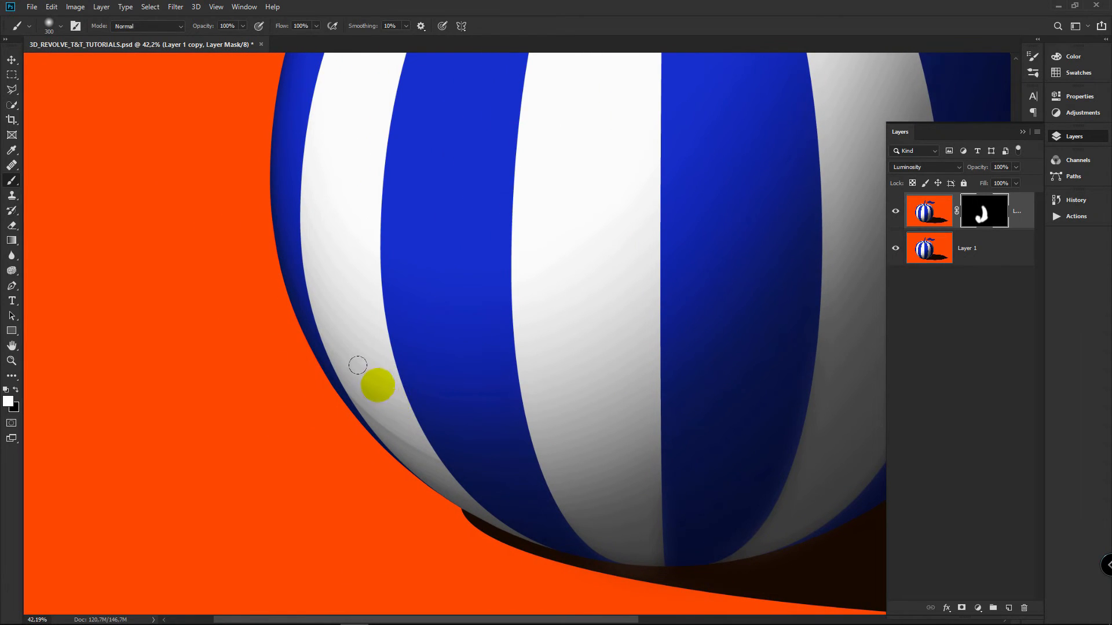
mouse_move(335, 320)
left_mouse_down()
mouse_move(370, 399)
mouse_move(430, 452)
left_mouse_up()
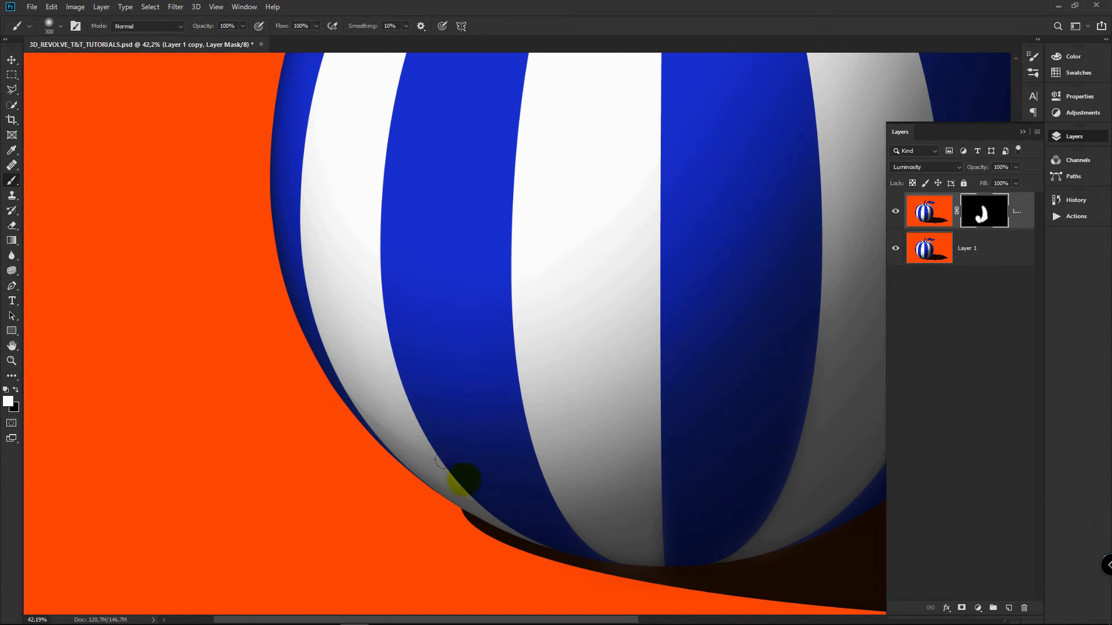
left_click_drag(557, 515, 621, 521)
Step: Examine the stripe junction beside the stem dip and the apple's lower shadow edge for remaining stray lines
key("space")
left_click_drag(526, 253, 457, 509)
left_click_drag(446, 348, 331, 435)
left_click_drag(331, 435, 237, 399)
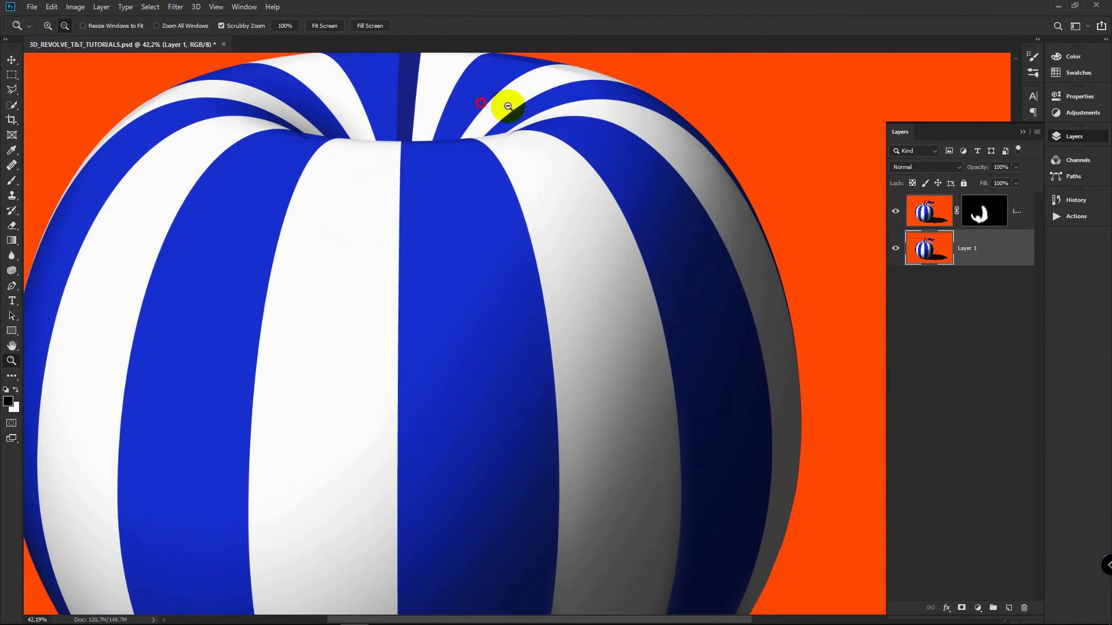
left_click_drag(507, 105, 519, 108)
left_click_drag(563, 127, 594, 171)
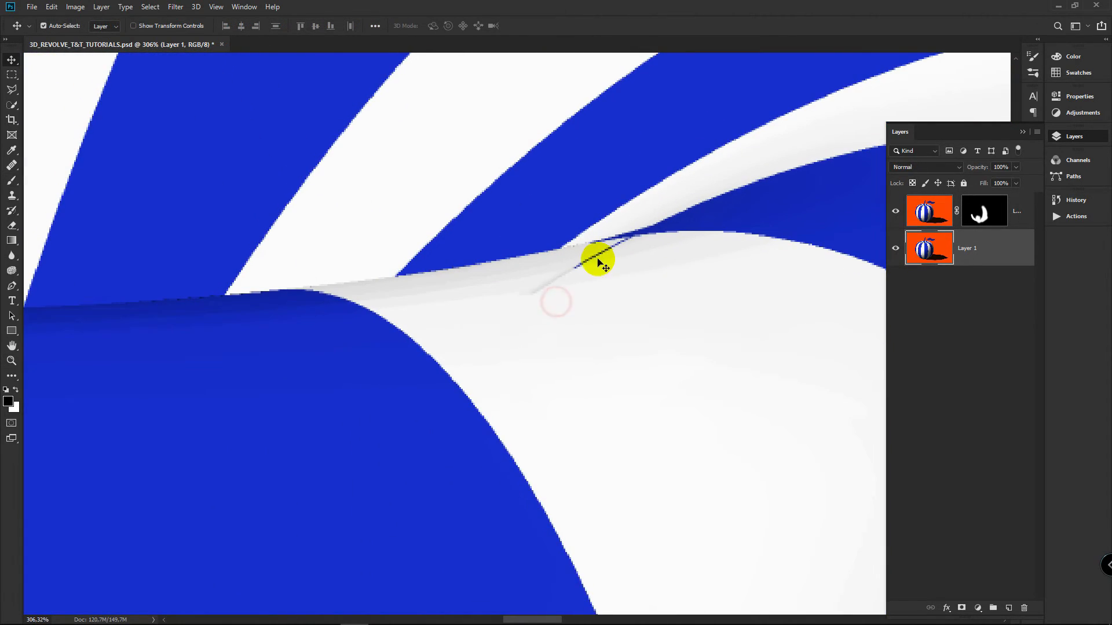
key("z")
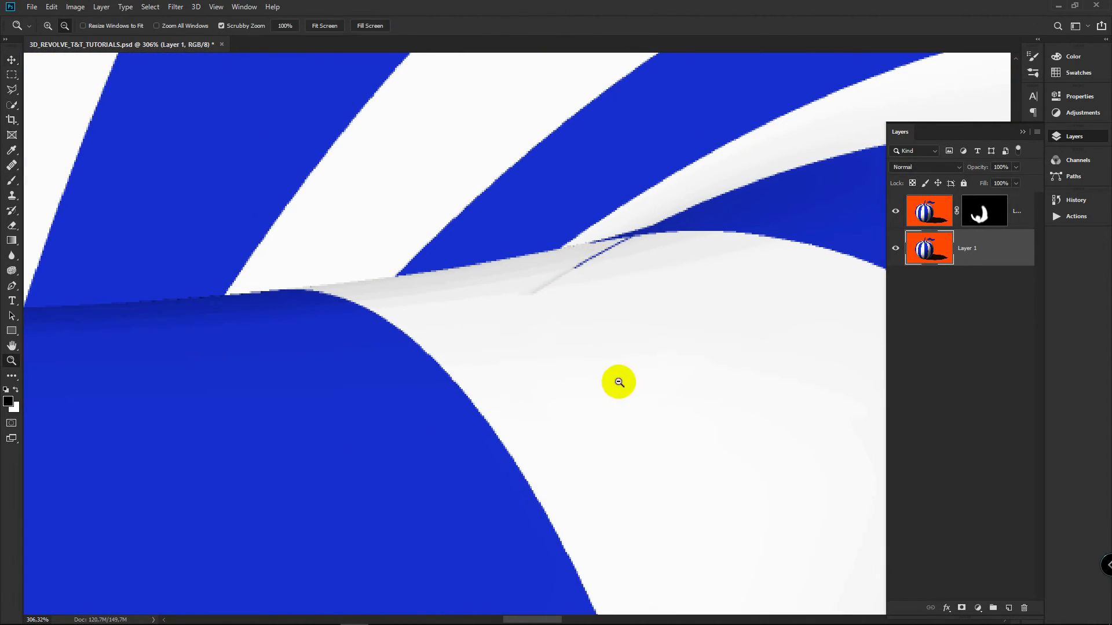
left_click_drag(621, 379, 504, 397)
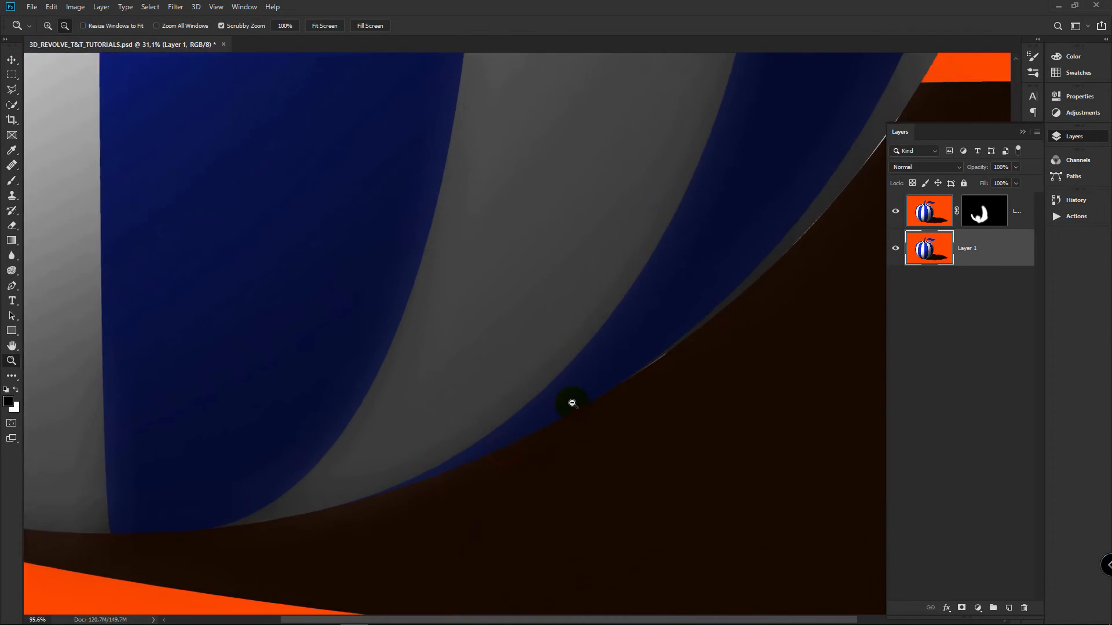
left_click_drag(572, 404, 618, 389)
key("v")
left_click_drag(592, 180, 593, 318)
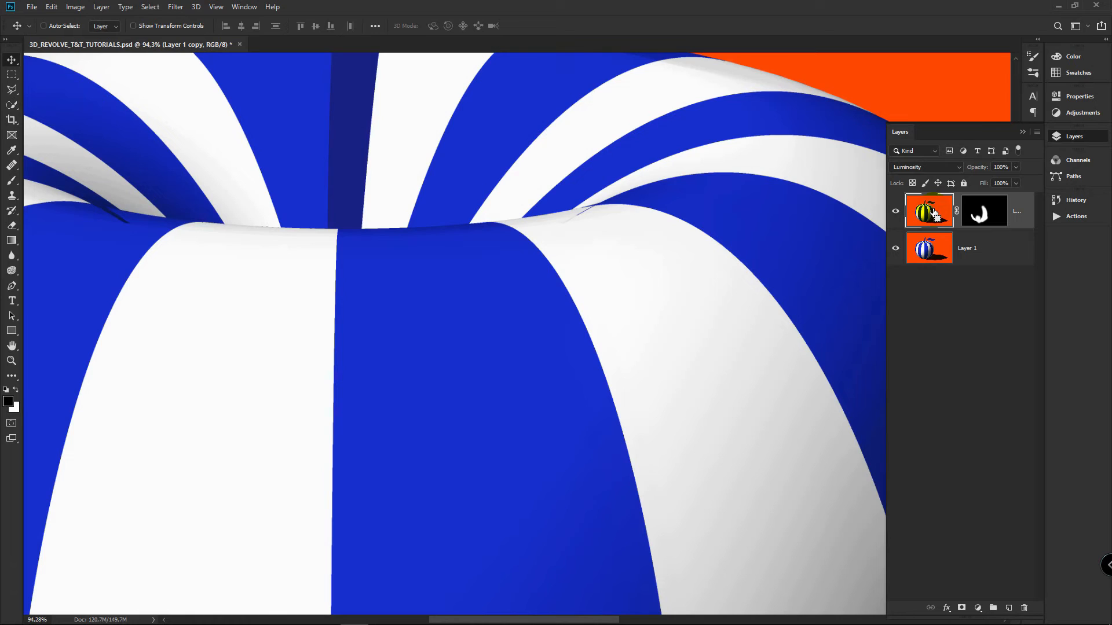
Step: Duplicate Layer 1 copy and delete the duplicate's layer mask without applying it
key("ctrl+j")
left_click_drag(984, 211, 1028, 607)
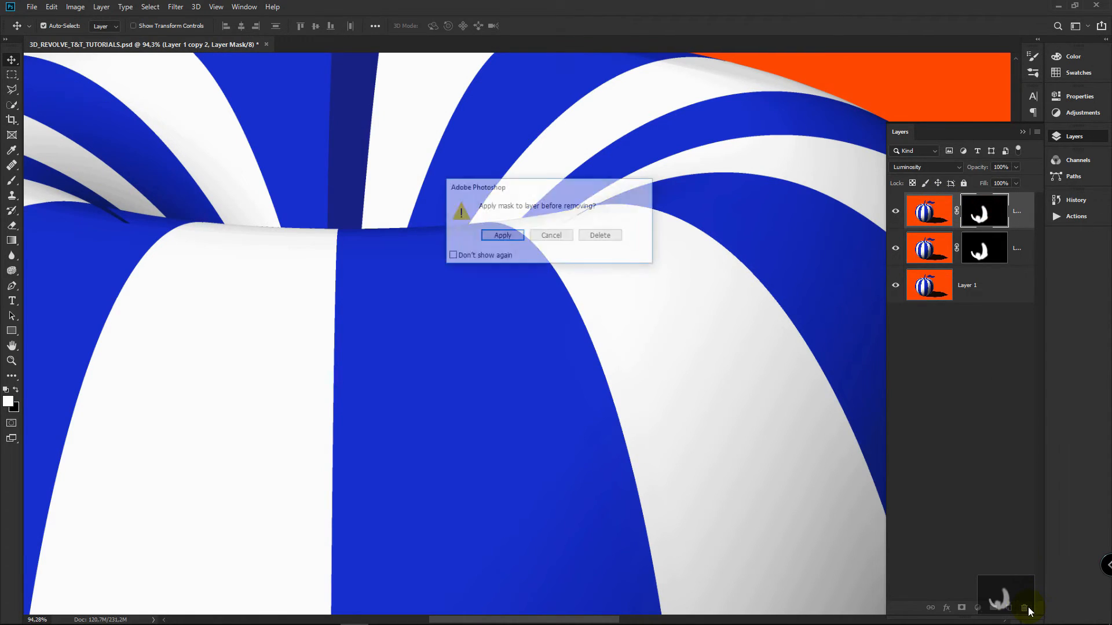
left_click(602, 236)
Step: Start the Median noise filter on Layer 1 copy 2 with a 5 pixel radius and preview the shaded stripes
left_click(176, 8)
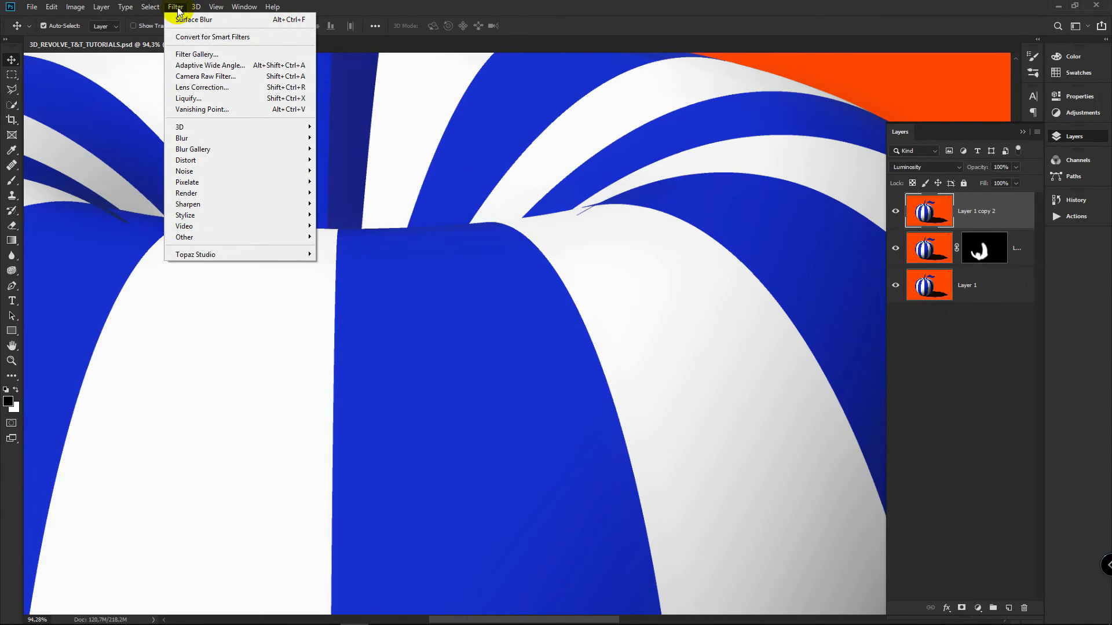
mouse_move(190, 174)
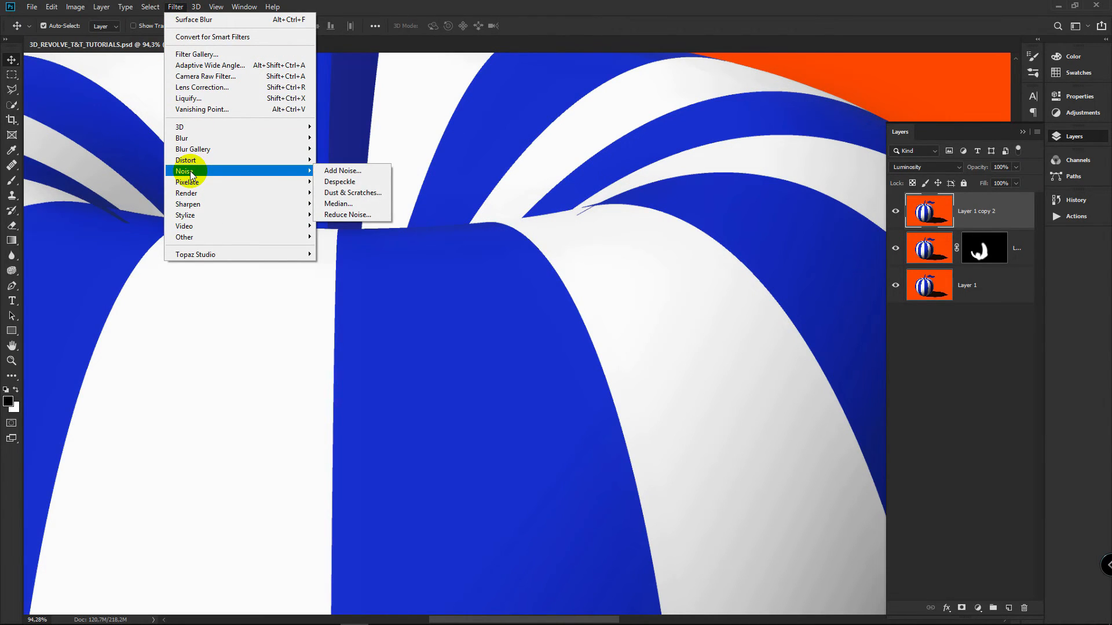
left_click(347, 206)
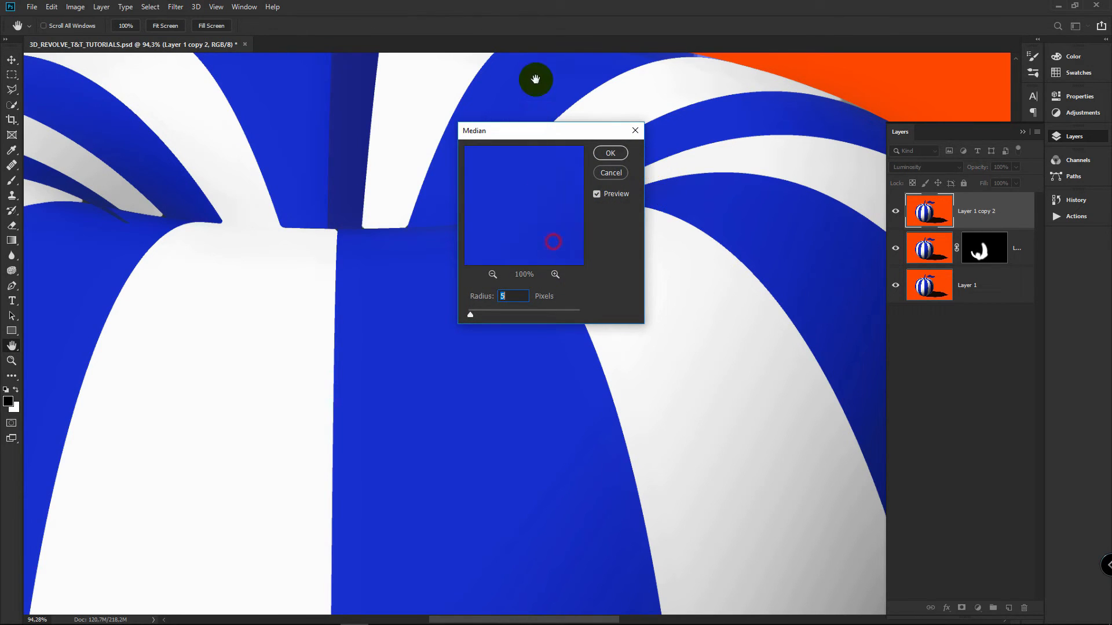
left_click(493, 274)
left_click(493, 274)
left_click_drag(516, 258, 498, 217)
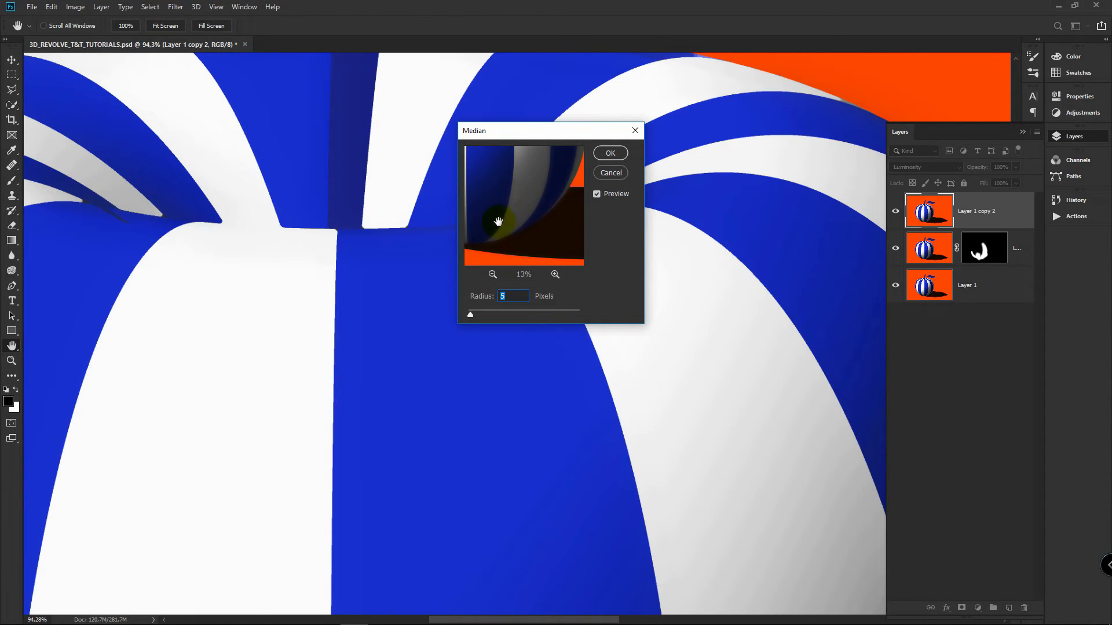
left_click(557, 276)
left_click(556, 277)
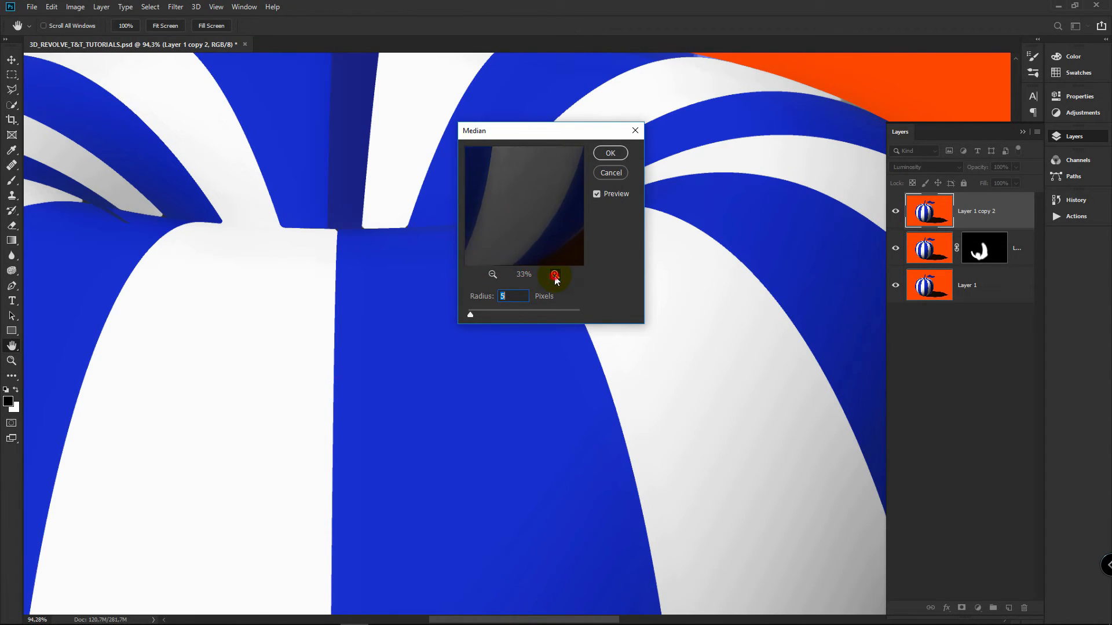
left_click(555, 276)
left_click_drag(534, 218, 547, 183)
left_click(558, 278)
left_click(557, 276)
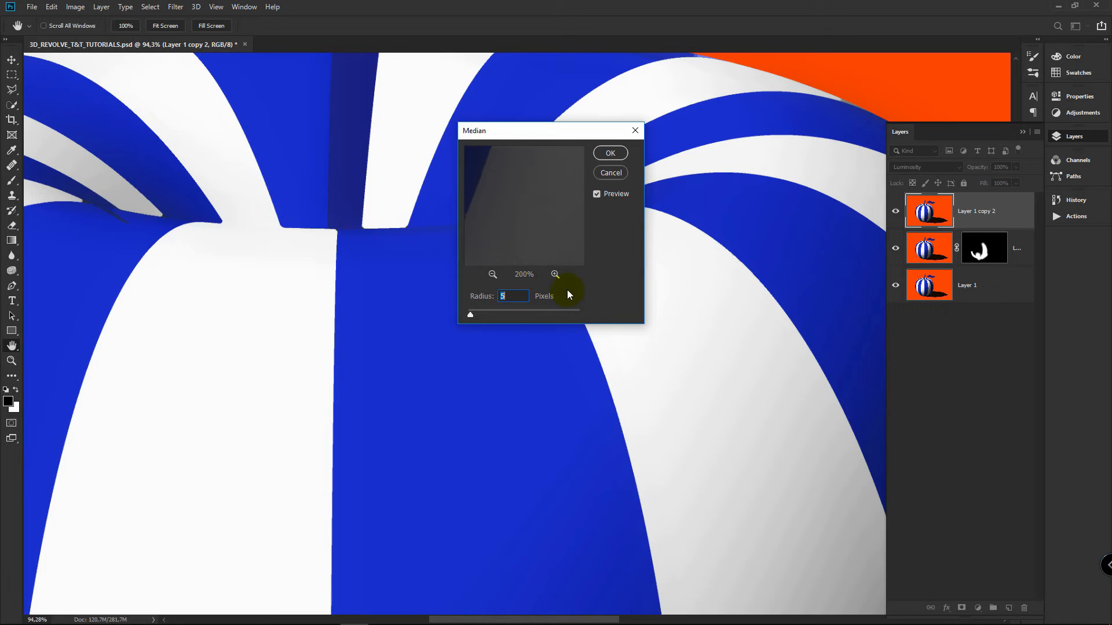
left_click_drag(562, 208, 530, 220)
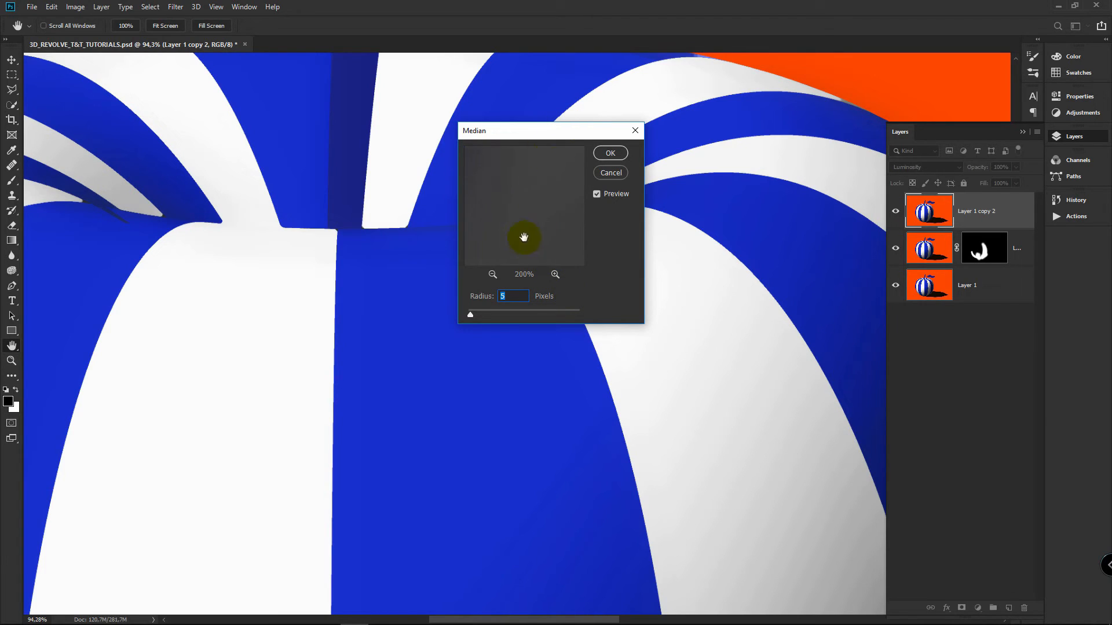
left_click_drag(564, 219, 557, 244)
Step: Check the stripe junctions near the stem in the preview and apply the Median filter at a 5 pixel radius
left_click(492, 275)
left_click(492, 275)
left_click(492, 275)
left_click(492, 275)
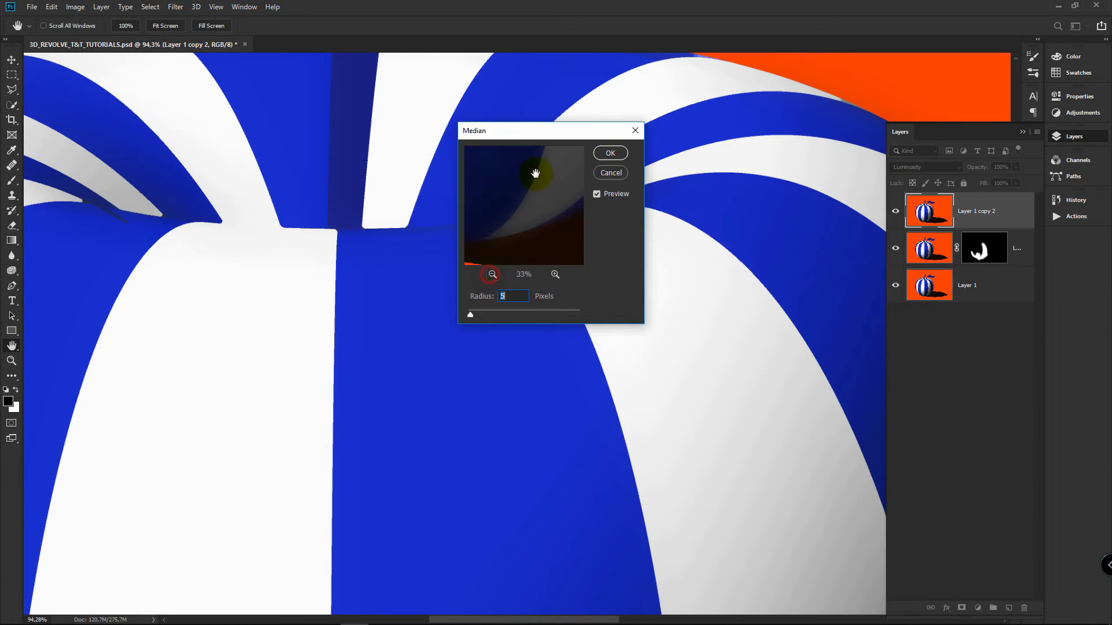
left_click_drag(537, 172, 531, 320)
left_click_drag(548, 201, 541, 255)
left_click_drag(529, 164, 509, 236)
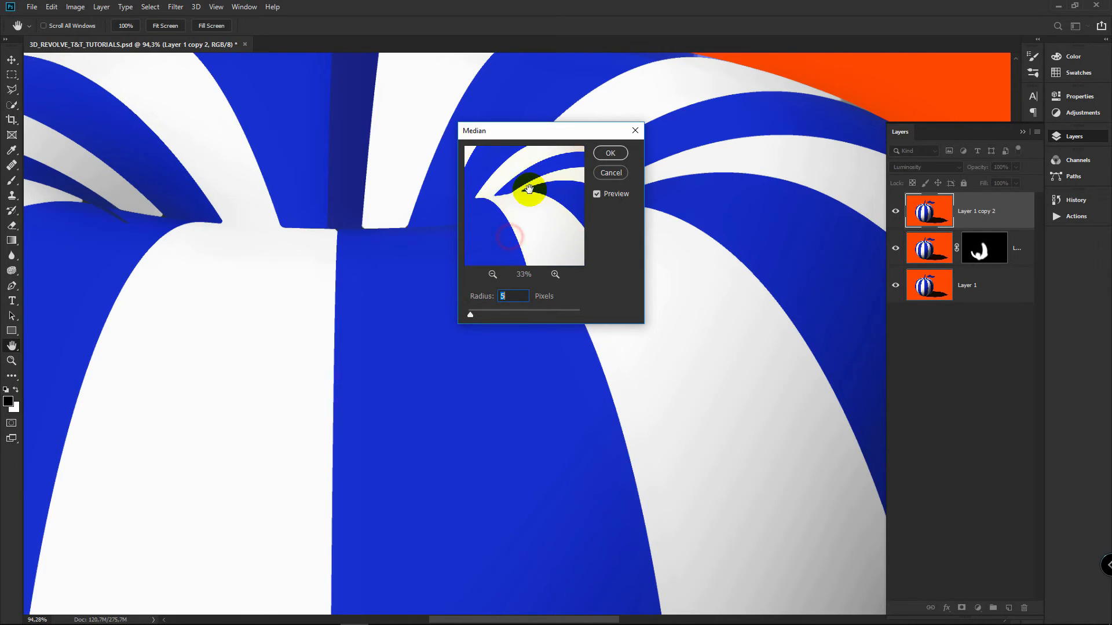
left_click(555, 274)
left_click(554, 274)
left_click(555, 274)
left_click_drag(495, 187, 570, 218)
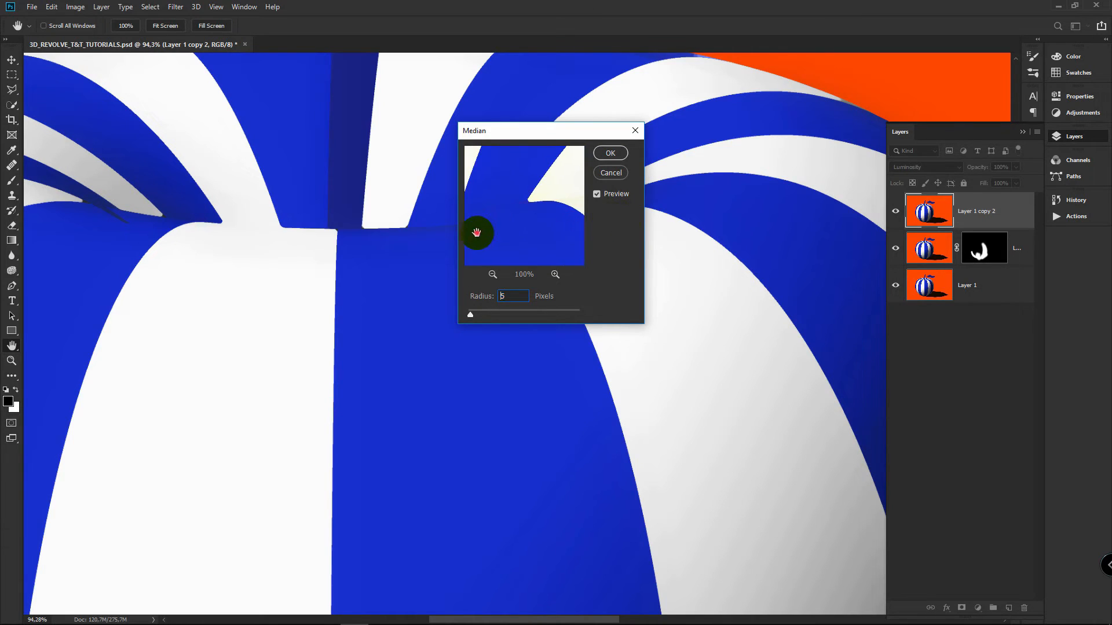
left_click_drag(477, 233, 656, 218)
left_click_drag(512, 219, 647, 225)
left_click_drag(489, 214, 596, 221)
left_click_drag(529, 206, 404, 218)
left_click_drag(546, 232, 479, 232)
left_click(611, 153)
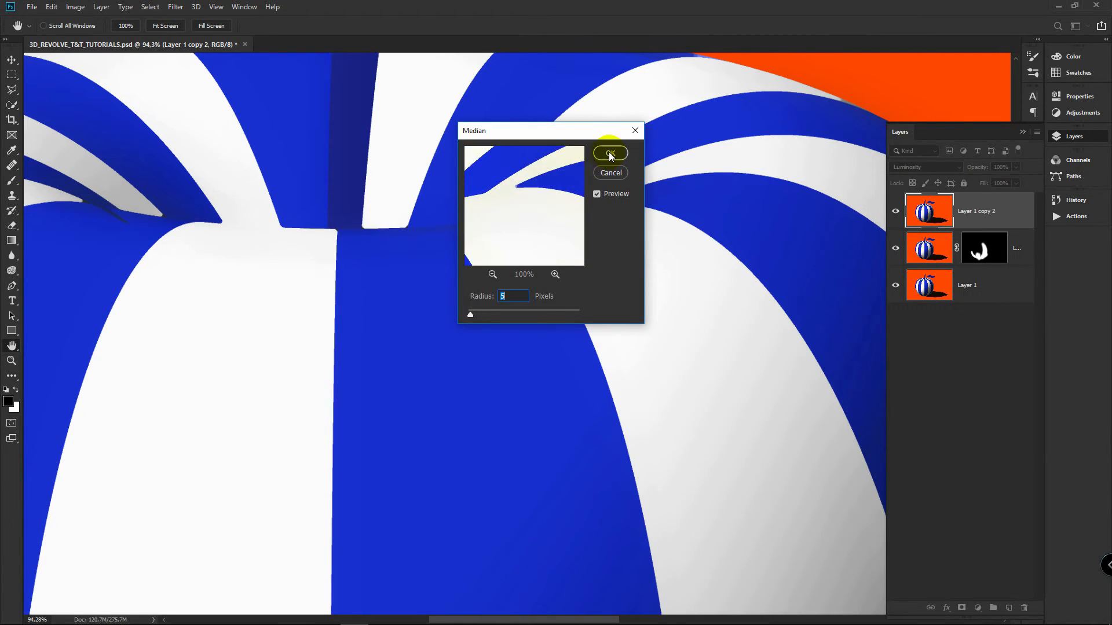
Step: Add a mask to Layer 1 copy 2, invert it to black, and paint white over the stray line at the stripe junction
left_click(962, 608)
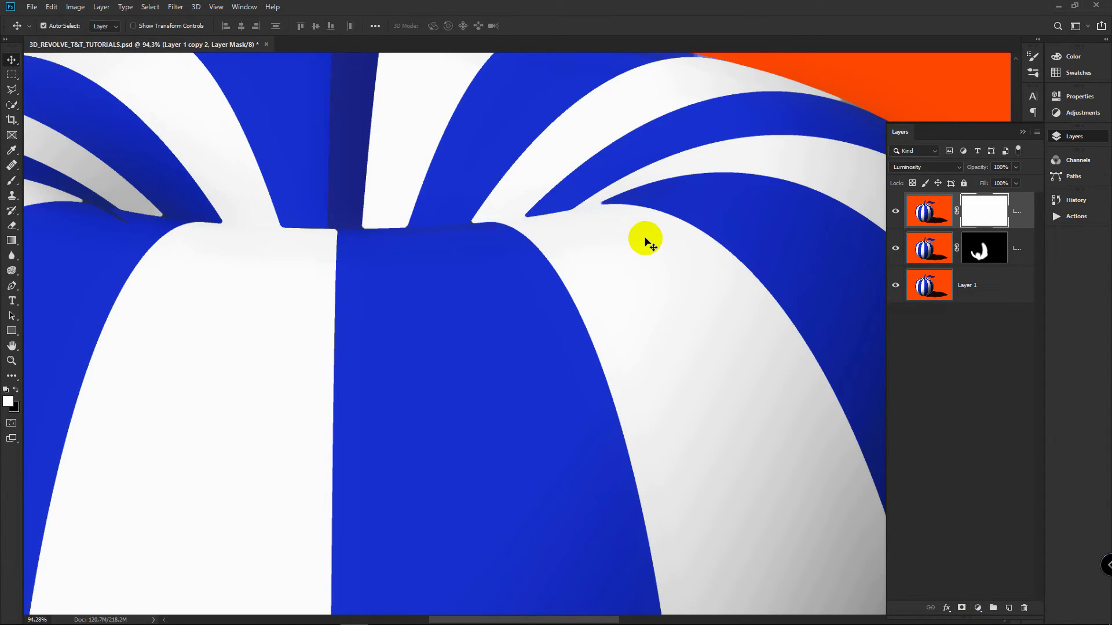
key("ctrl+i")
key("z")
left_click_drag(625, 164, 655, 163)
key("b")
key("bracketleft")
key("bracketleft")
key("bracketleft")
key("bracketleft")
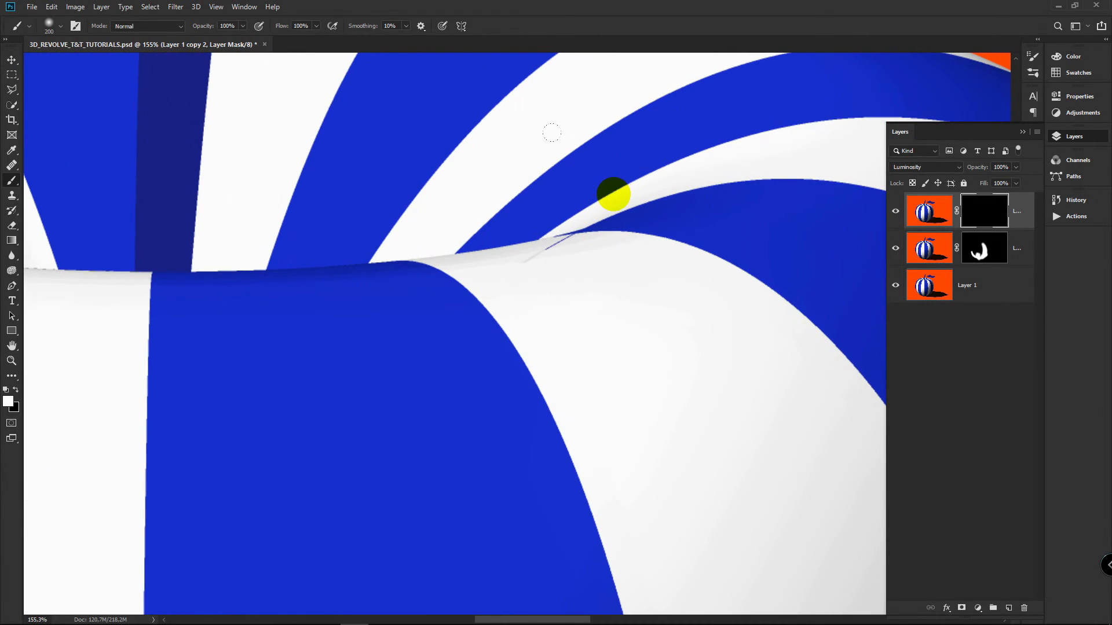
mouse_move(526, 263)
left_mouse_down()
mouse_move(564, 247)
mouse_move(529, 253)
mouse_move(597, 244)
left_mouse_up()
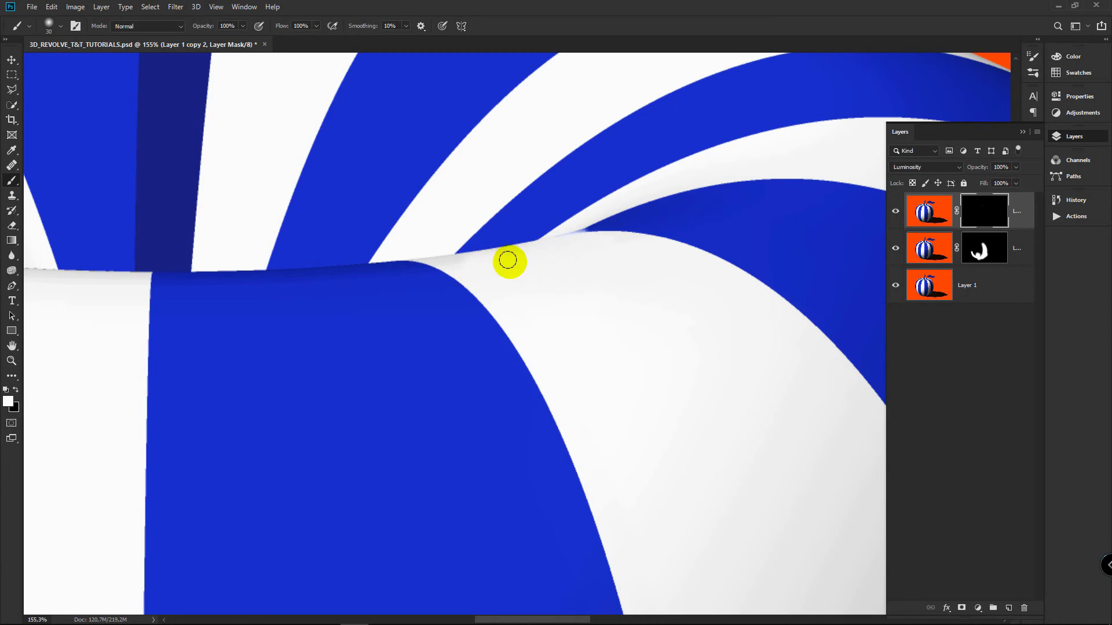
Step: Paint white on the mask with a small brush along the front rim's white edge near the adjoining blue stripe
key("bracketleft")
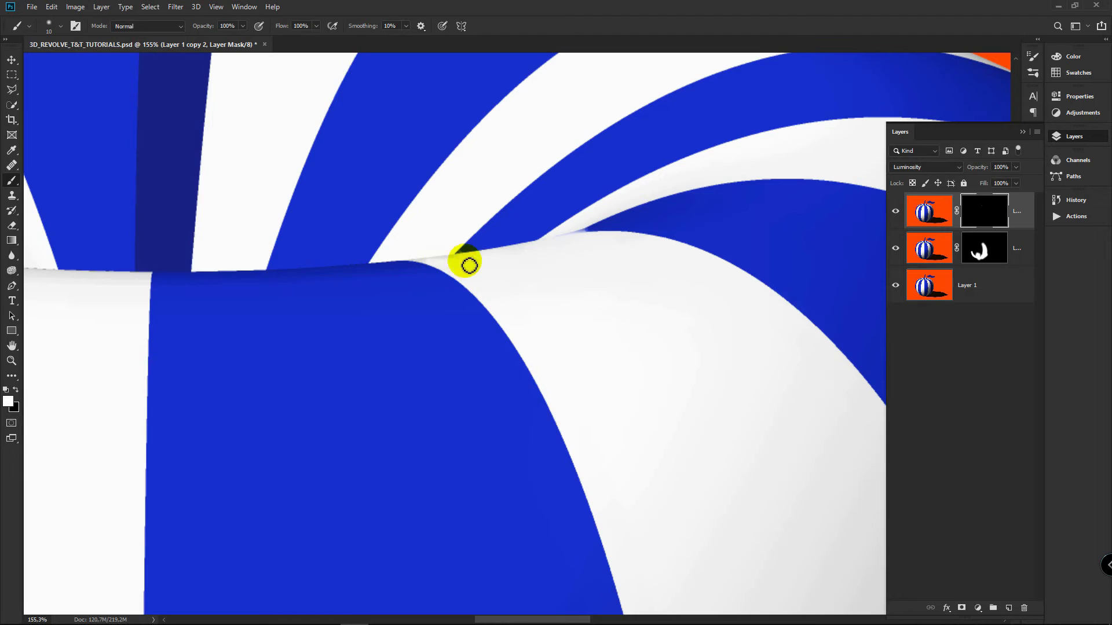
key("bracketright")
left_click(446, 255)
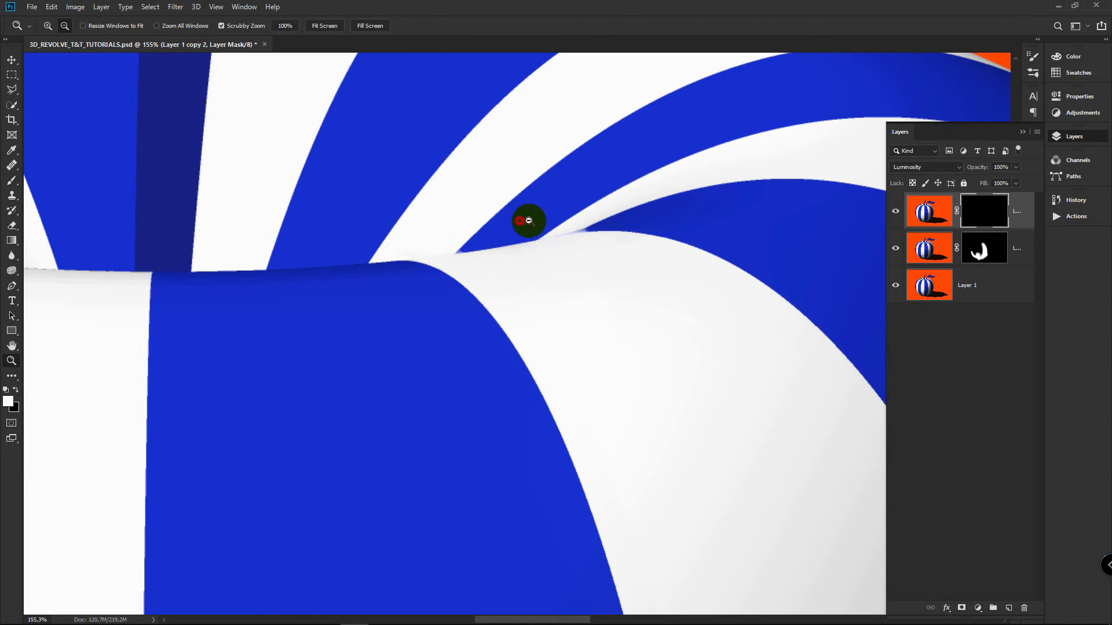
Step: Paint white on the mask with a smaller brush over the hard shadow edge on the back rim's white stripe, reducing brush opacity to 37%
left_click_drag(524, 220, 542, 220)
key("bracketleft")
key("bracketleft")
key("x")
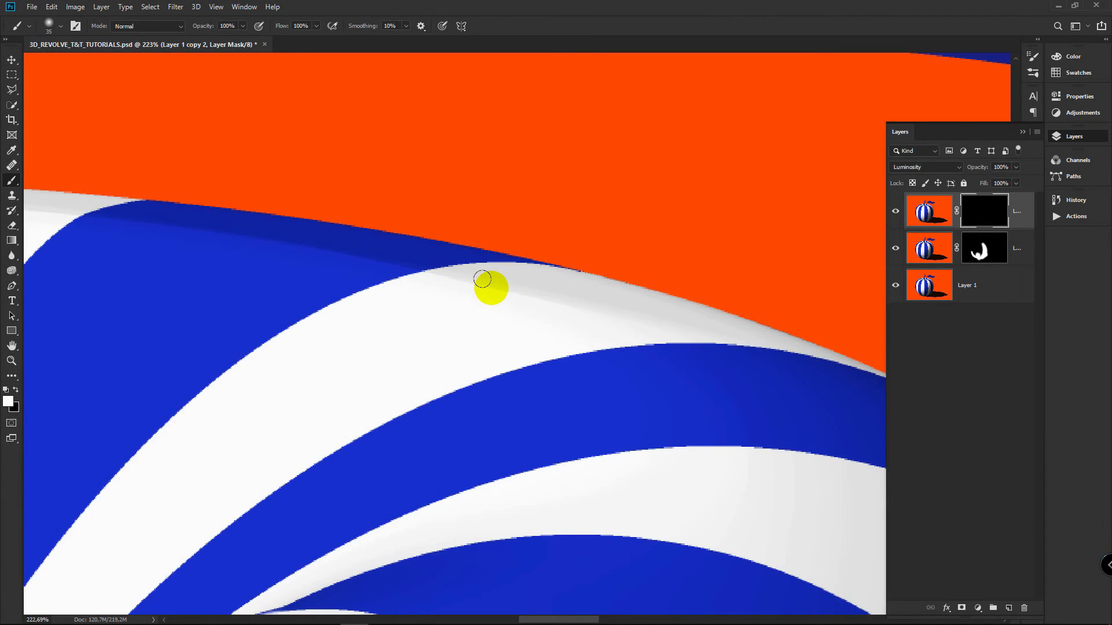
left_click(487, 289)
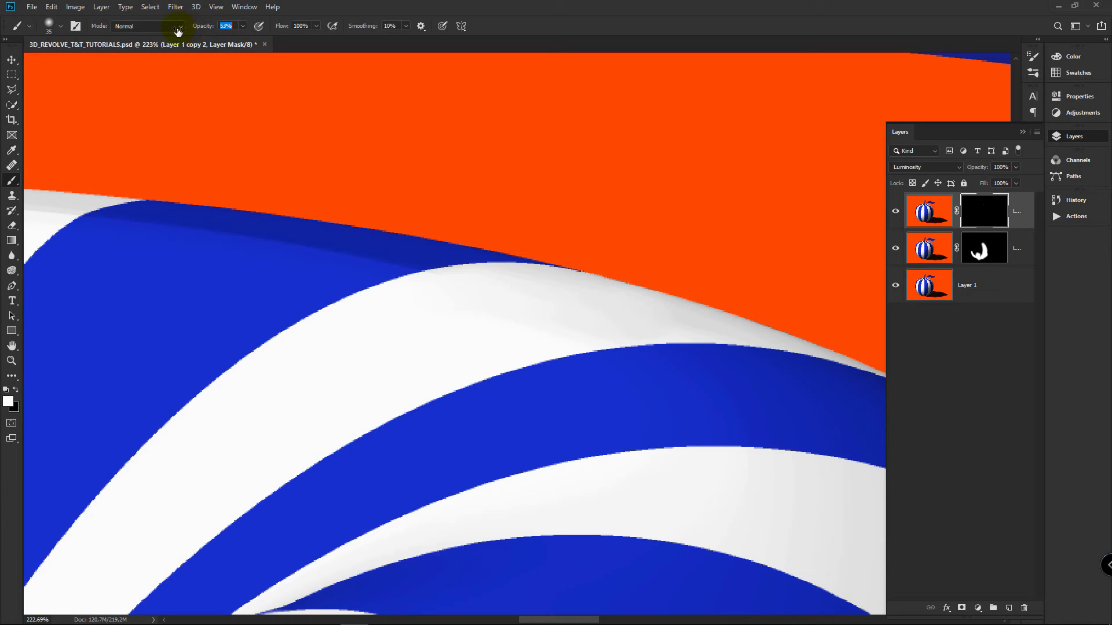
mouse_move(272, 238)
left_mouse_down()
mouse_move(493, 239)
mouse_move(252, 226)
mouse_move(257, 212)
mouse_move(286, 206)
mouse_move(141, 205)
mouse_move(310, 213)
left_mouse_up()
left_click_drag(519, 301, 650, 251)
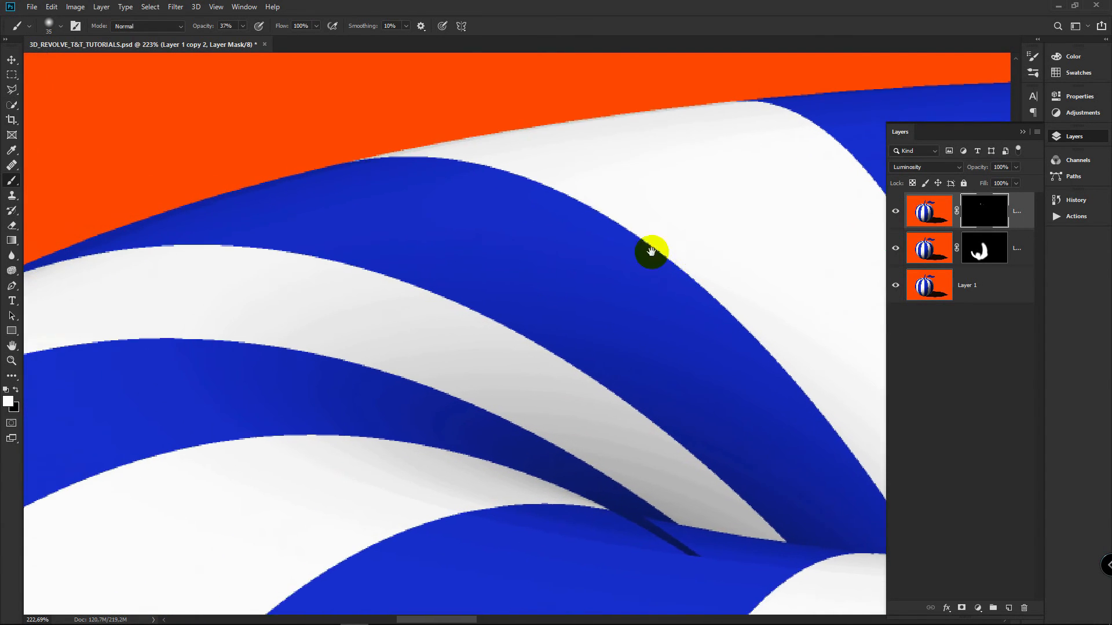
Step: Paint white on the mask at 100% brush opacity along the grey edge of the white stripe on the apple's outer left rim
left_click_drag(404, 277, 573, 243)
left_click_drag(226, 432, 480, 268)
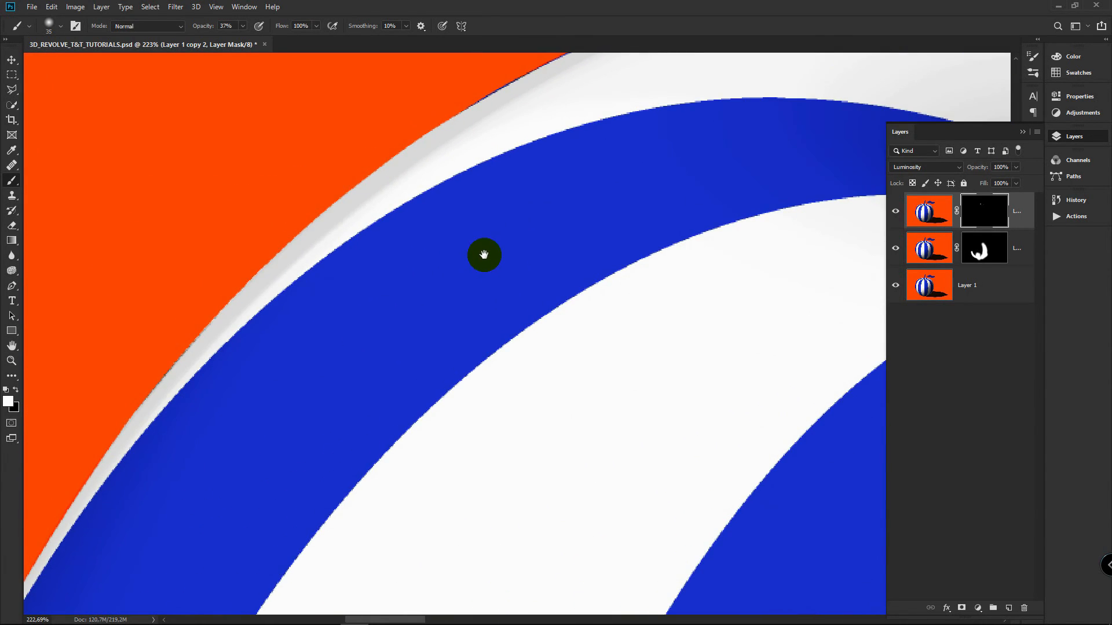
left_click_drag(485, 228, 422, 287)
left_click_drag(403, 194, 415, 220)
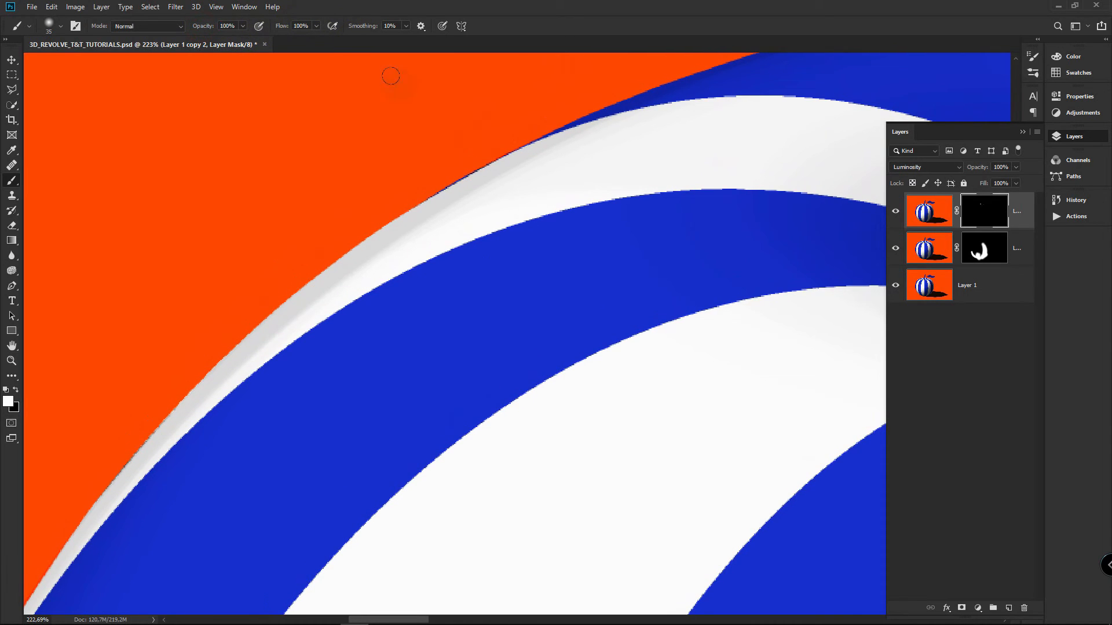
mouse_move(508, 166)
left_mouse_down()
mouse_move(598, 132)
mouse_move(465, 197)
mouse_move(548, 158)
mouse_move(354, 269)
mouse_move(385, 252)
mouse_move(290, 322)
left_mouse_up()
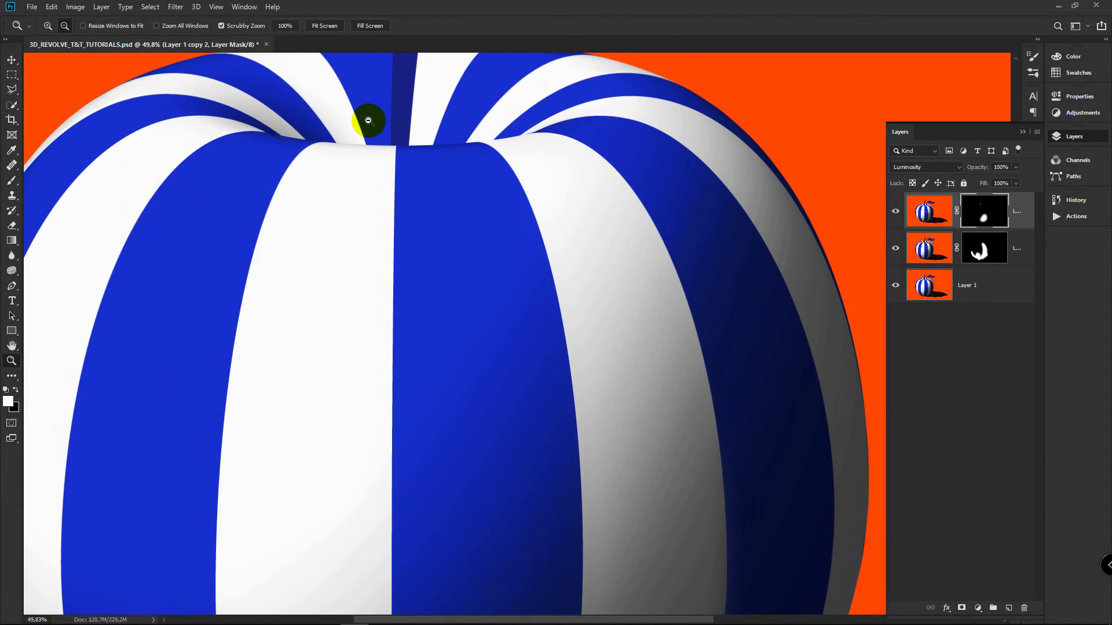
Step: Duplicate Layer 1 directly beneath the two masked luminosity layers
left_click_drag(367, 117, 415, 226)
key("v")
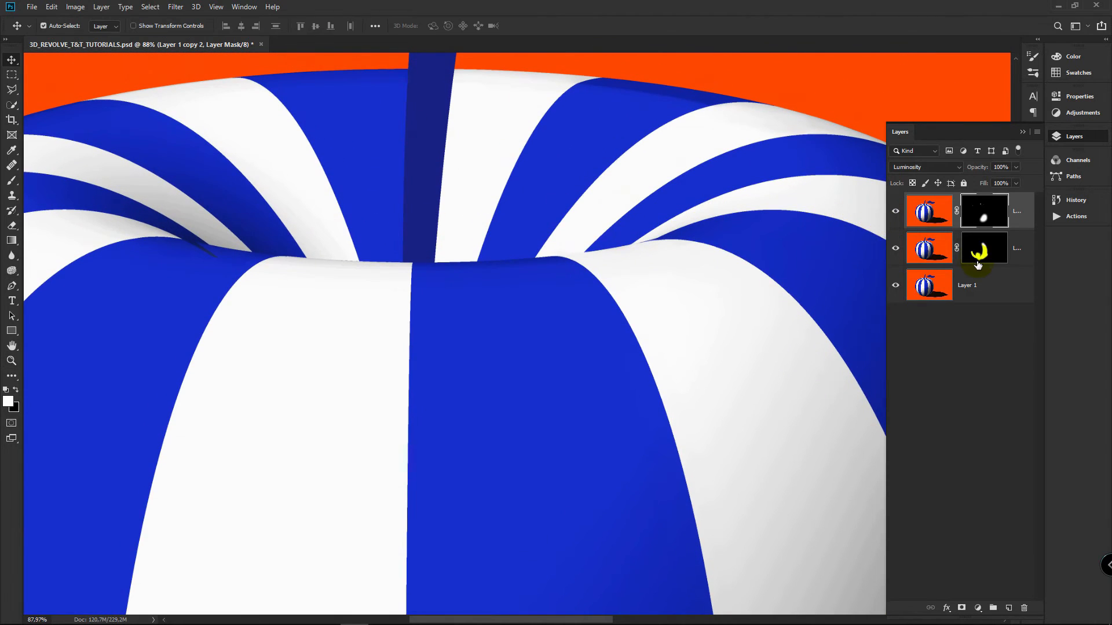
left_click(986, 280)
key("ctrl+j")
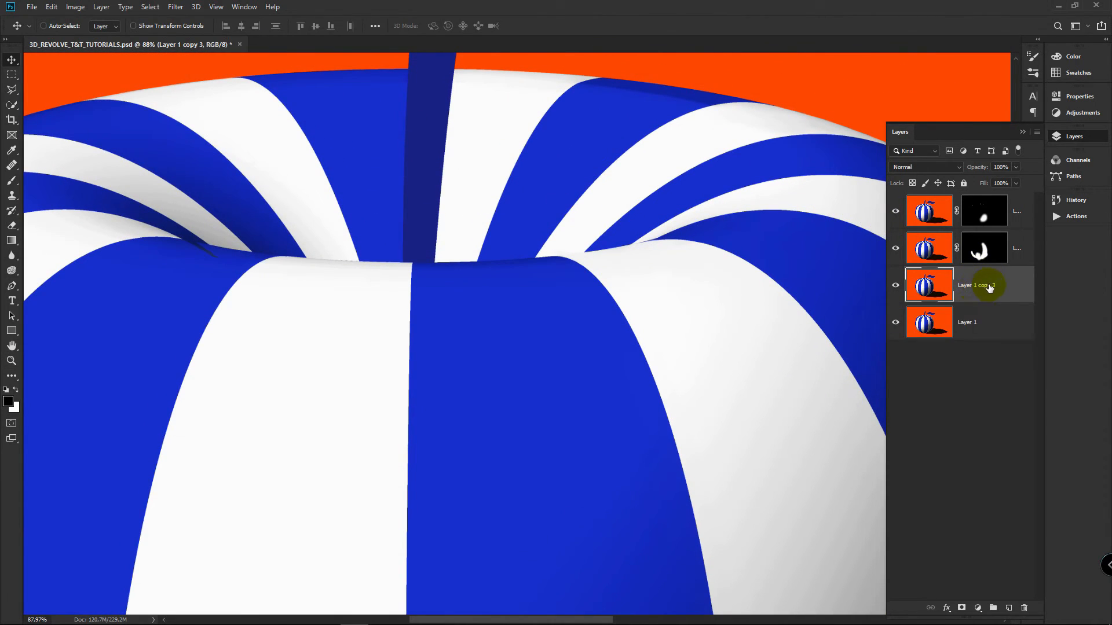
Step: Group the new copy with both masked layers, and merge a duplicate of that group into one layer with the original group hidden
left_click(1014, 212)
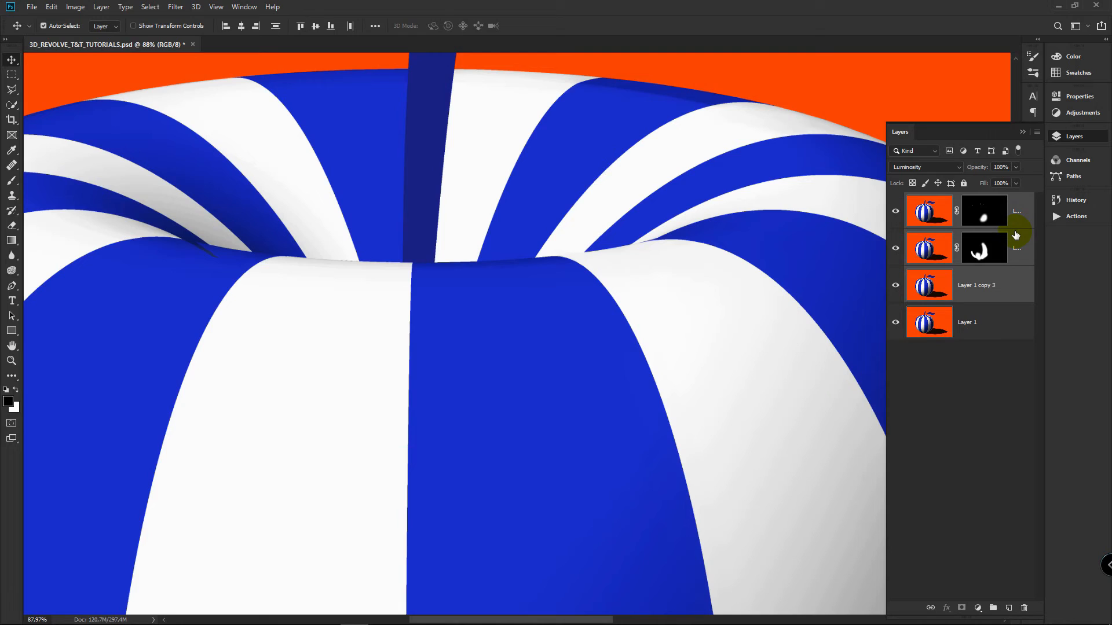
key("ctrl+g")
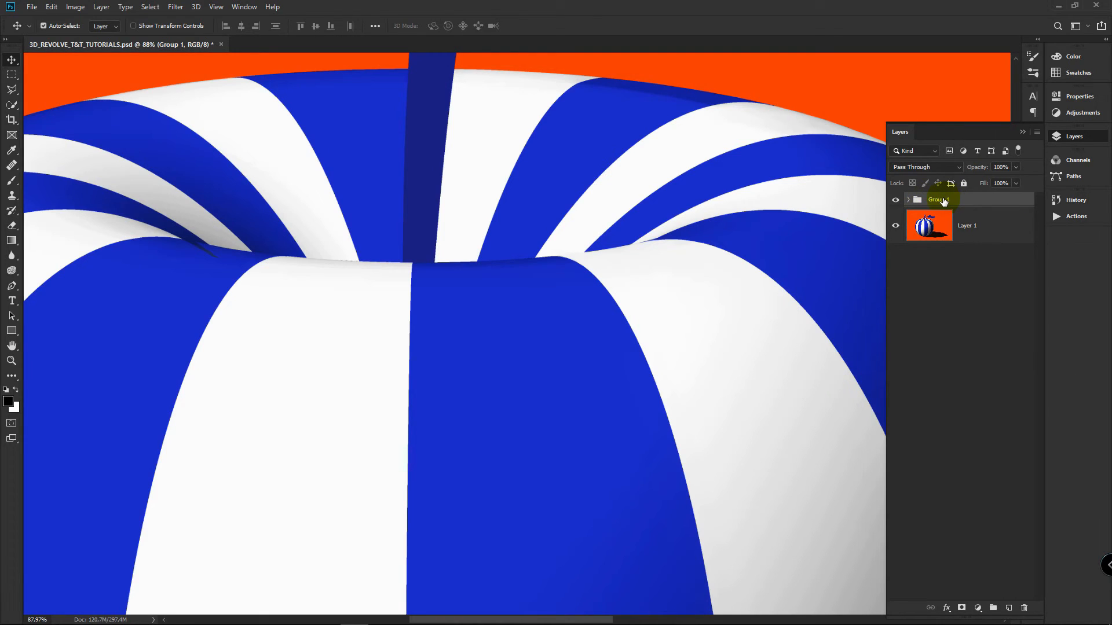
key("ctrl+j")
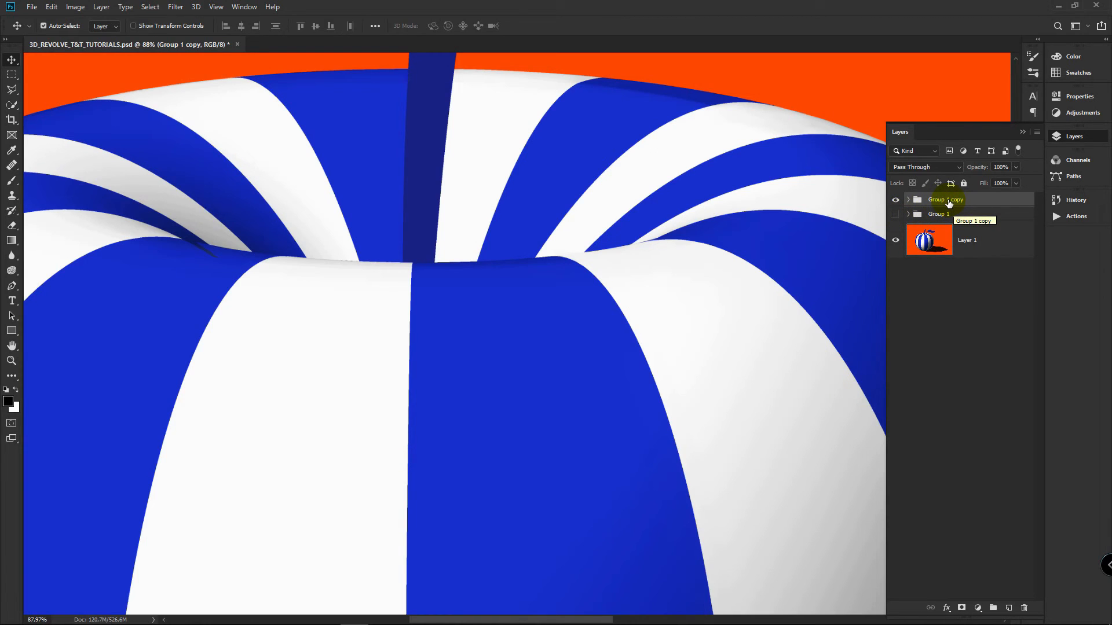
key("ctrl+e")
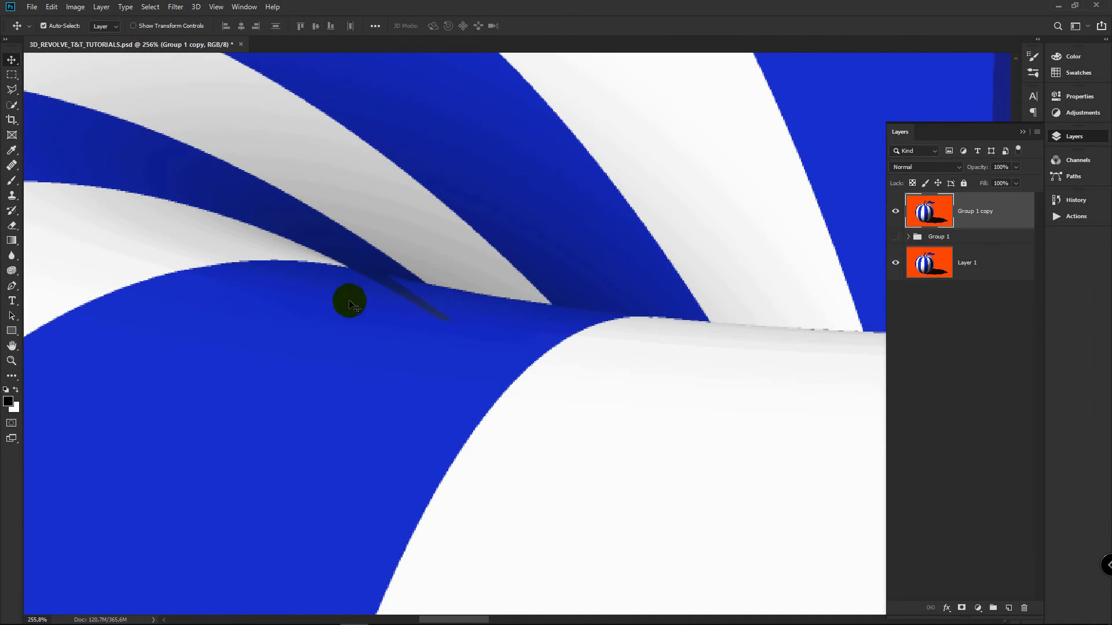
Step: Try to remove the dark stray line at the left stripe junction with the Healing Brush, sampling the nearby blue
left_click(10, 168)
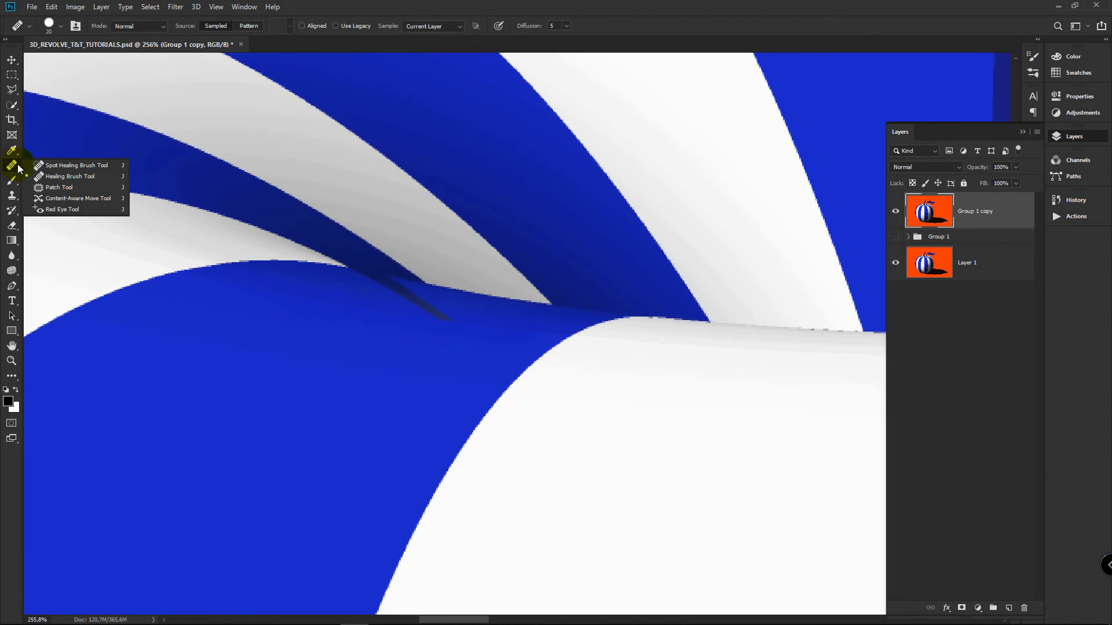
left_click(79, 176)
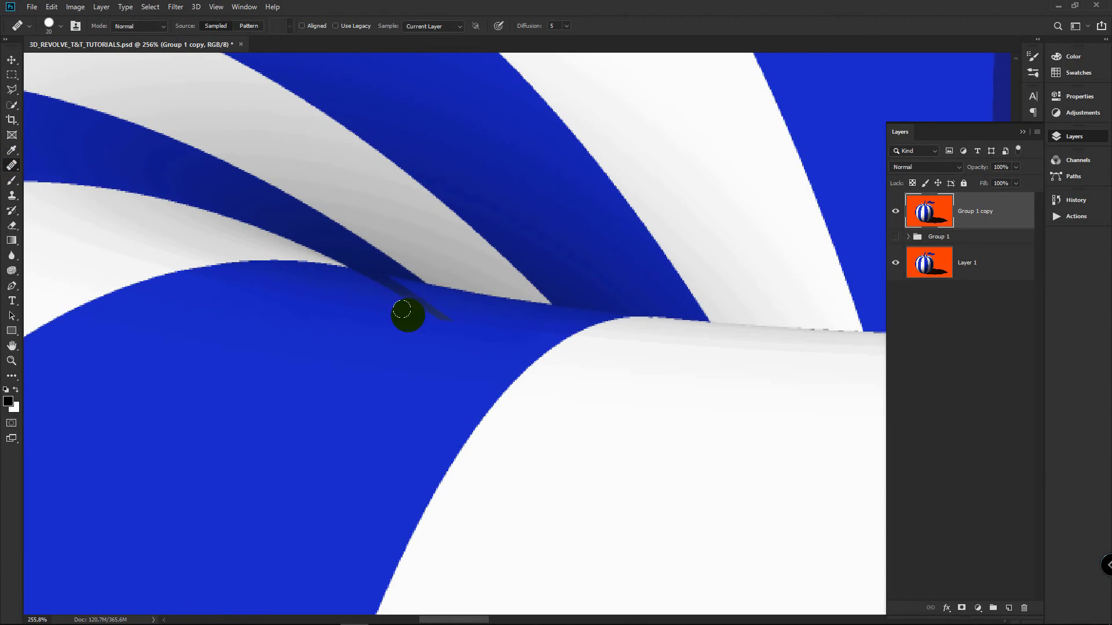
left_click(455, 336, "alt")
left_click_drag(451, 321, 405, 299)
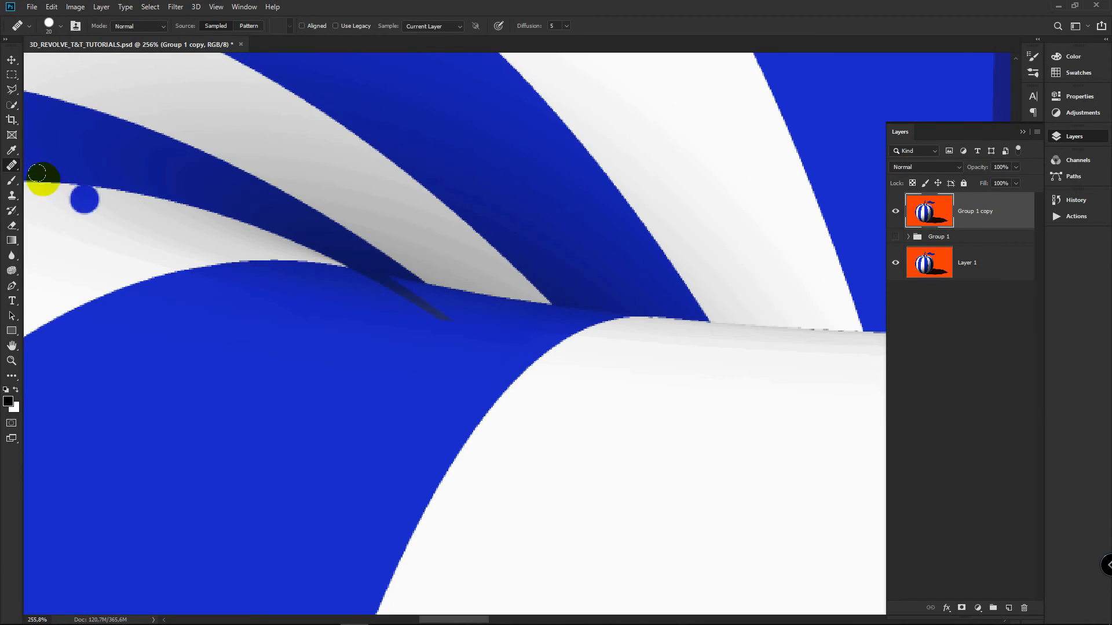
Step: Try to remove the dark stray line at the left stripe junction with content-aware Spot Healing Brush strokes
right_click(13, 167)
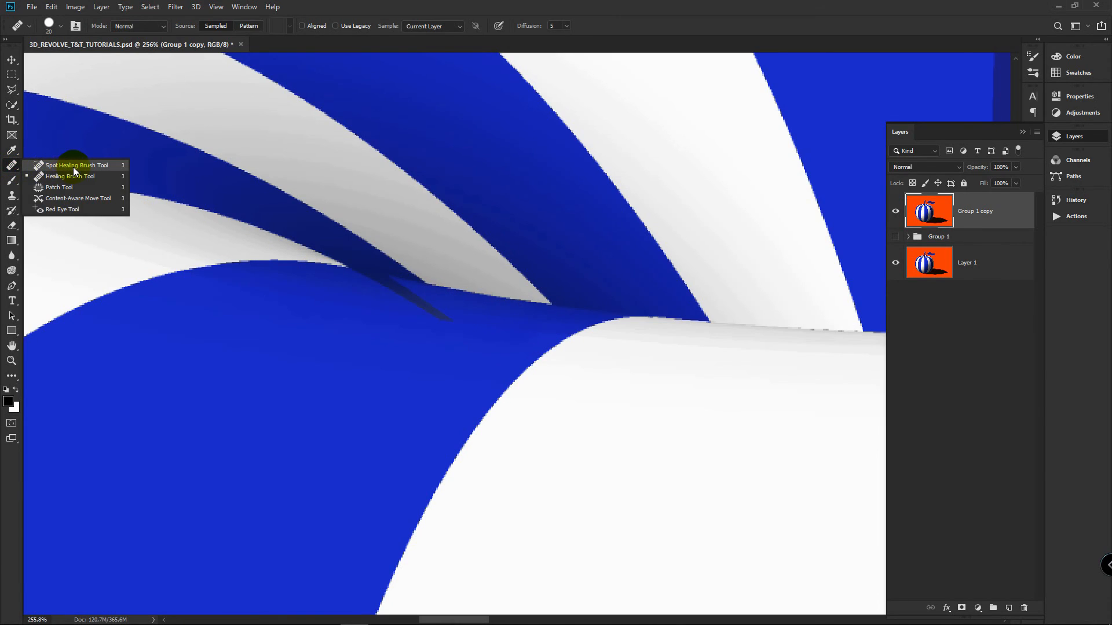
left_click(101, 164)
mouse_move(452, 320)
left_mouse_down()
mouse_move(414, 300)
mouse_move(294, 295)
left_mouse_up()
key("z")
mouse_move(386, 266)
left_mouse_down()
mouse_move(423, 262)
mouse_move(409, 264)
left_mouse_up()
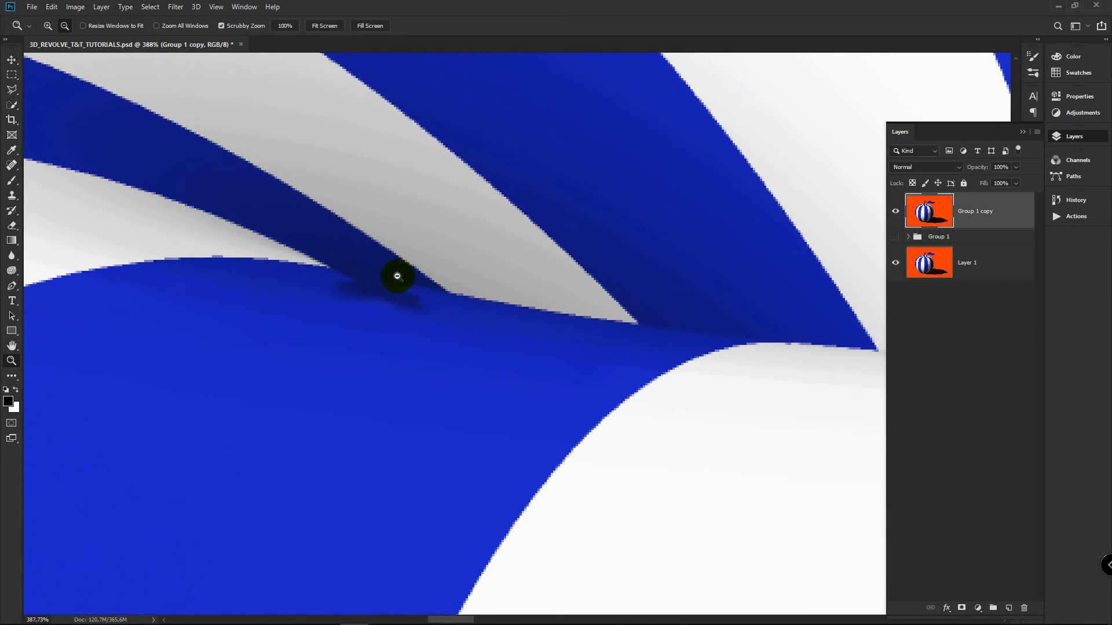
key("j")
left_click_drag(429, 313, 330, 288)
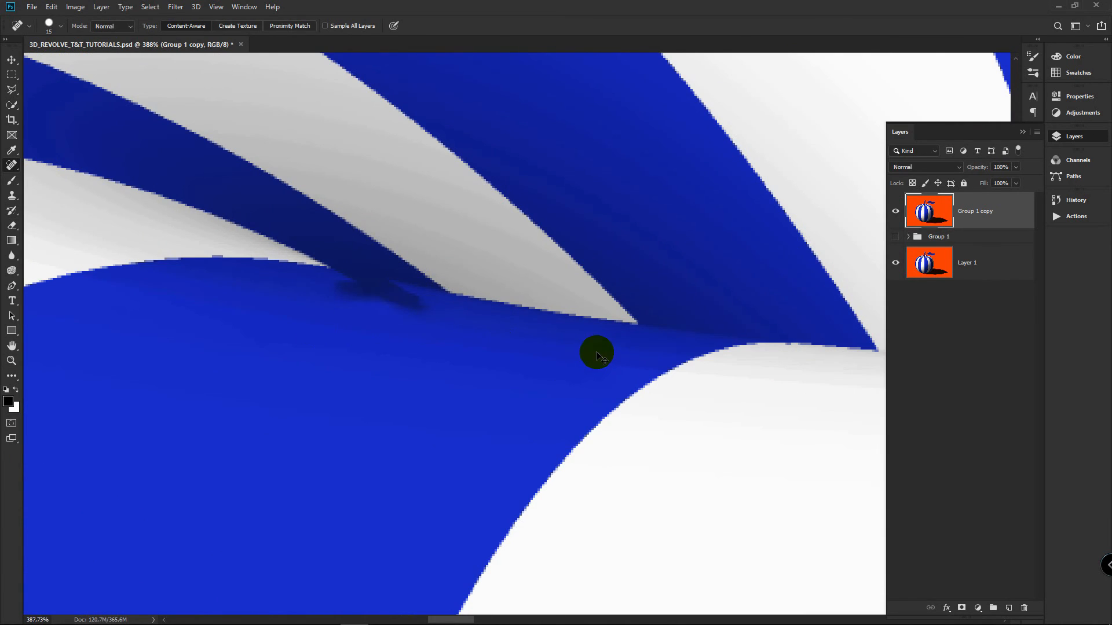
Step: Patch the dark stray line at the left stripe junction with clean blue using the Patch tool
right_click(11, 166)
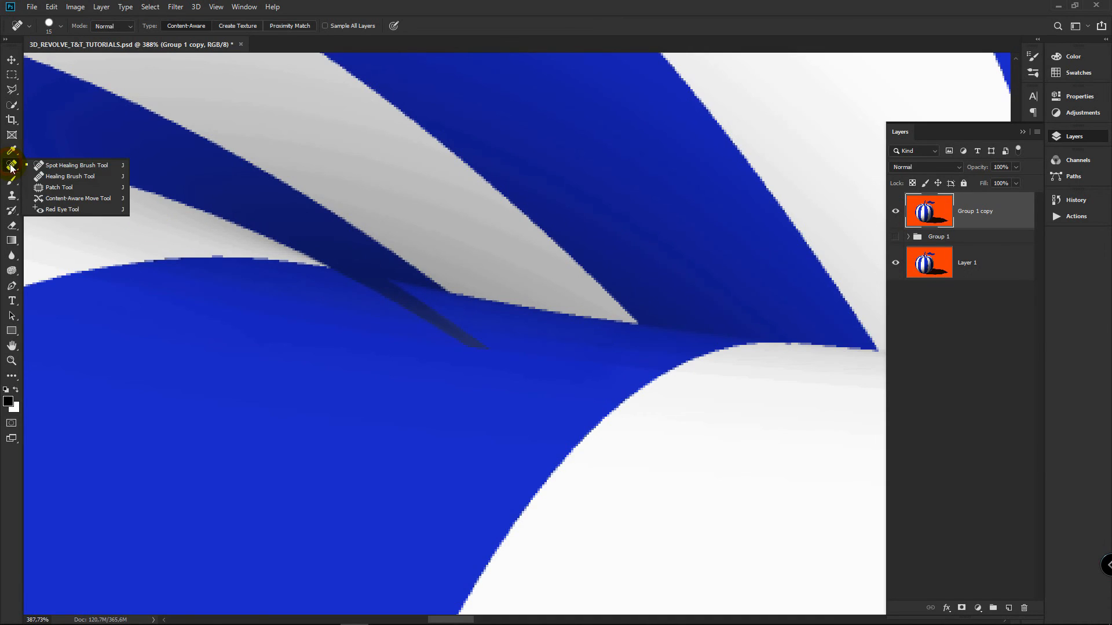
left_click(75, 187)
left_click_drag(489, 330, 458, 319)
mouse_move(358, 285)
left_mouse_down()
mouse_move(397, 336)
mouse_move(447, 358)
mouse_move(495, 361)
mouse_move(502, 342)
mouse_move(490, 331)
mouse_move(423, 317)
mouse_move(315, 320)
left_mouse_up()
key("z")
left_click_drag(437, 280, 407, 328)
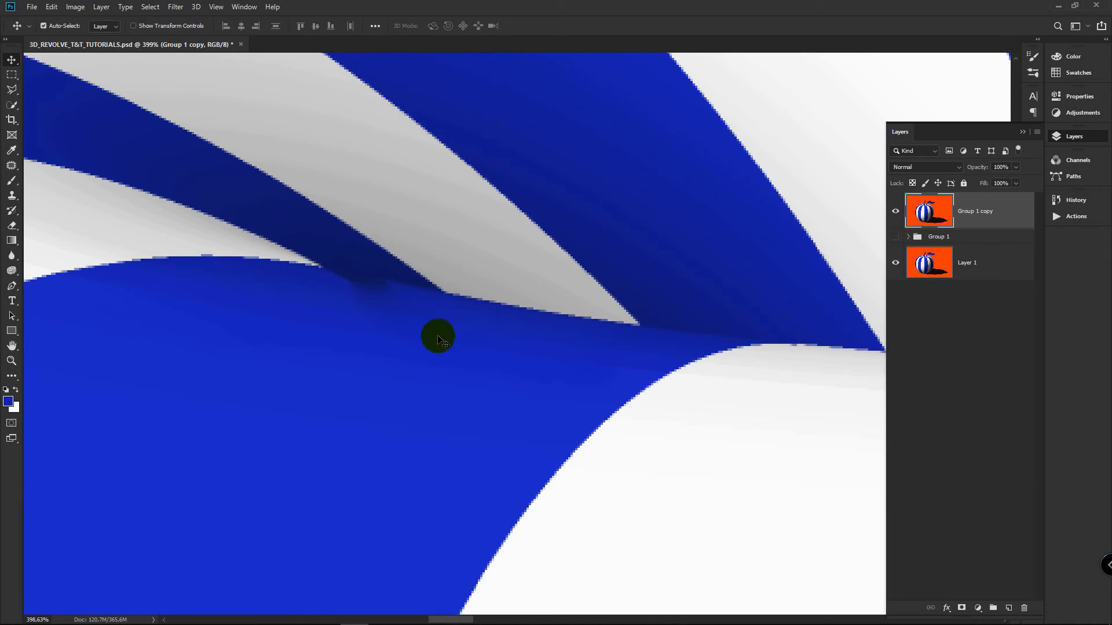
Step: Copy a rectangular area around the patched stripe junction from the merged layer onto its own layer
key("m")
left_click_drag(226, 183, 483, 370)
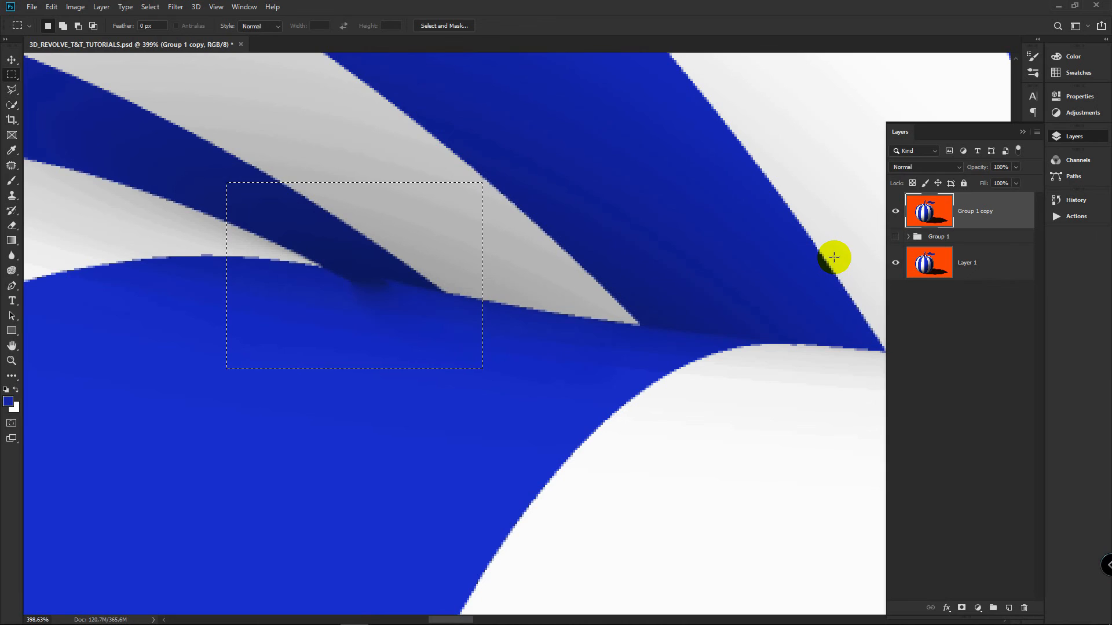
key("ctrl+j")
key("v")
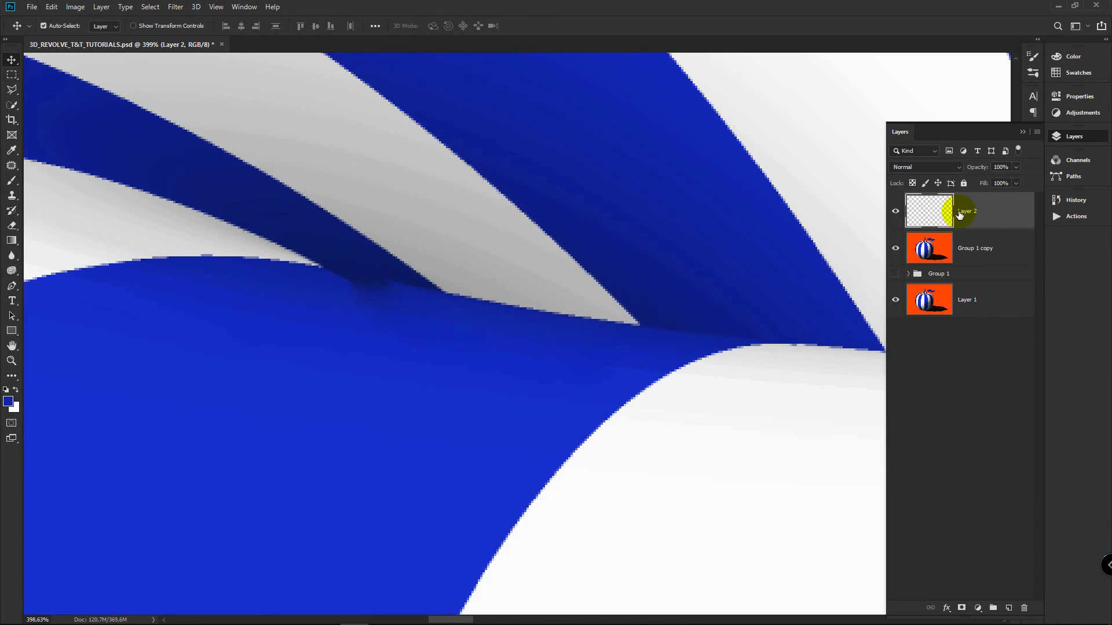
Step: Apply the Median noise filter to Layer 2 with a 26 pixel radius
left_click(179, 10)
mouse_move(276, 173)
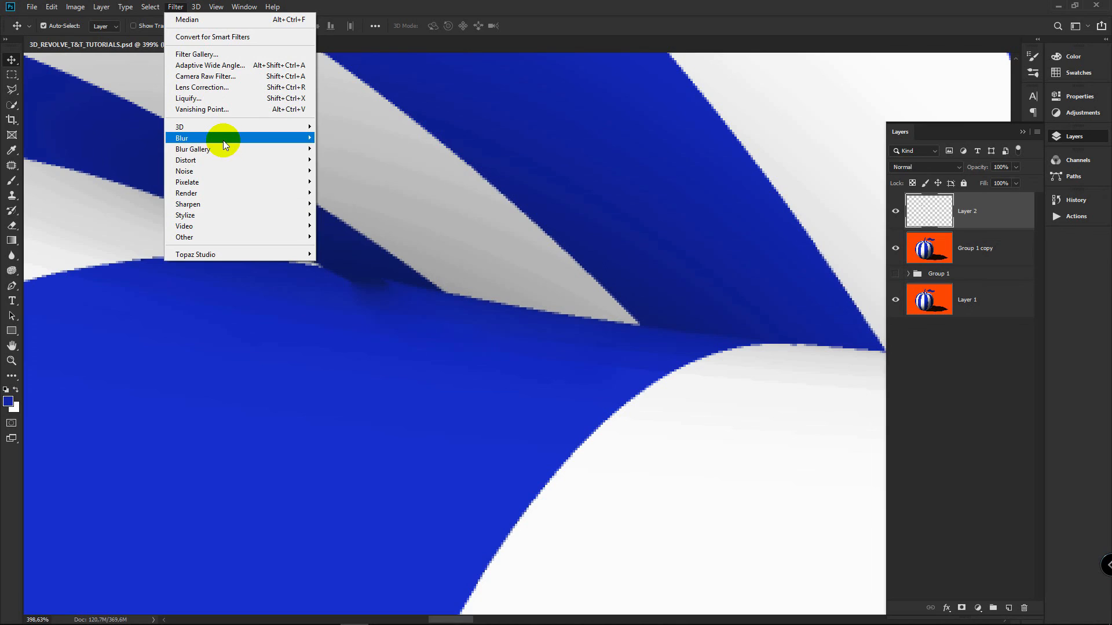
mouse_move(223, 141)
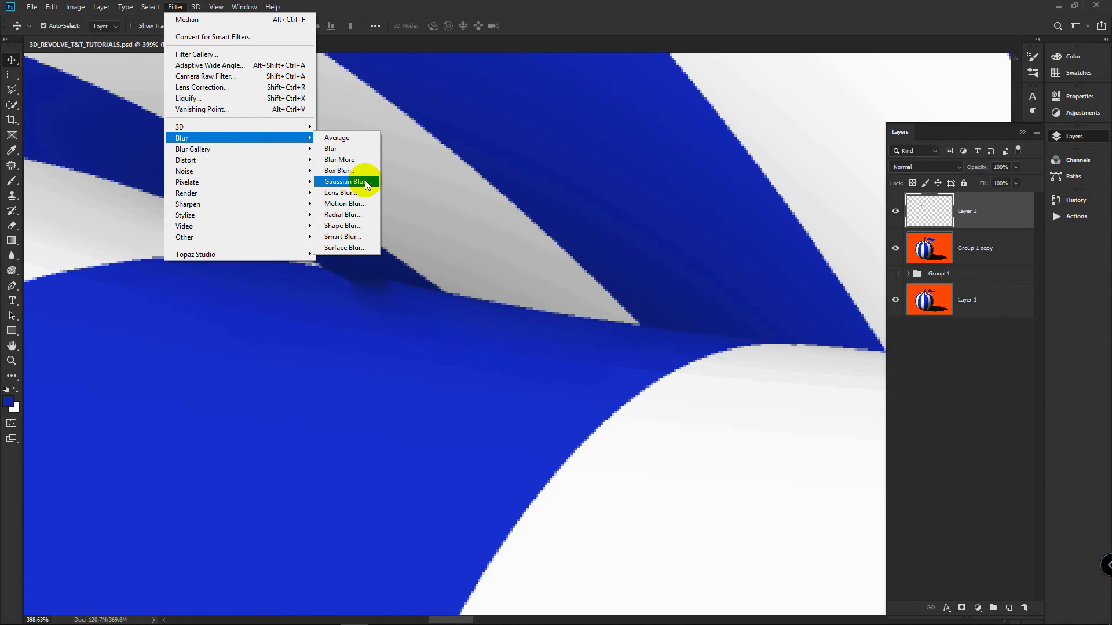
mouse_move(307, 171)
left_click(341, 204)
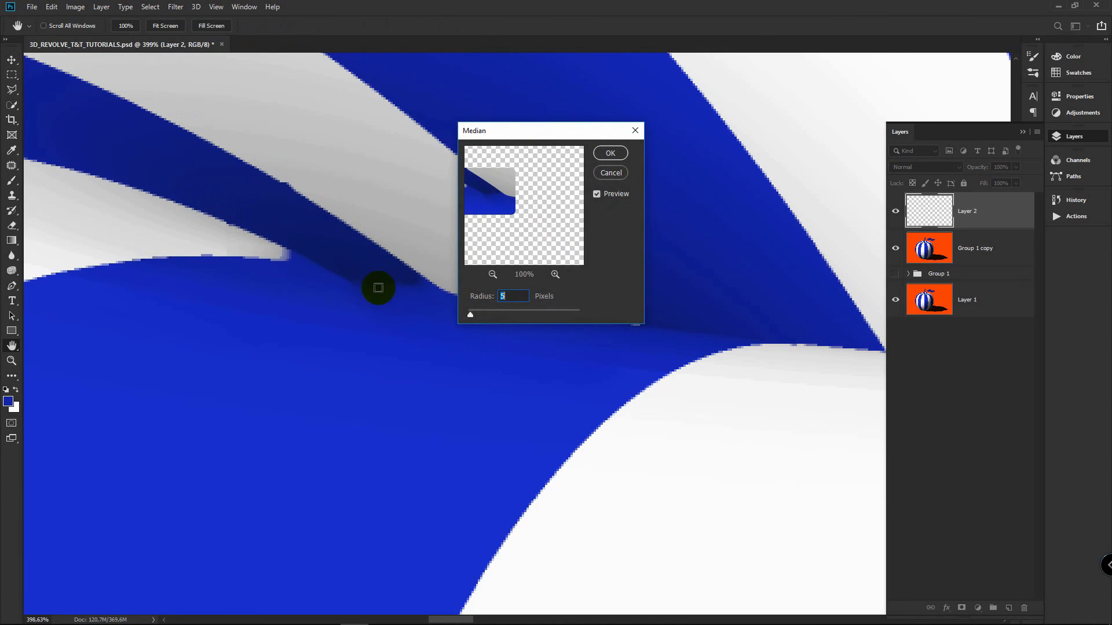
left_click(363, 283)
left_click(539, 224)
scroll(509, 218, "up", 20)
left_click(511, 218)
left_click_drag(518, 219, 529, 220)
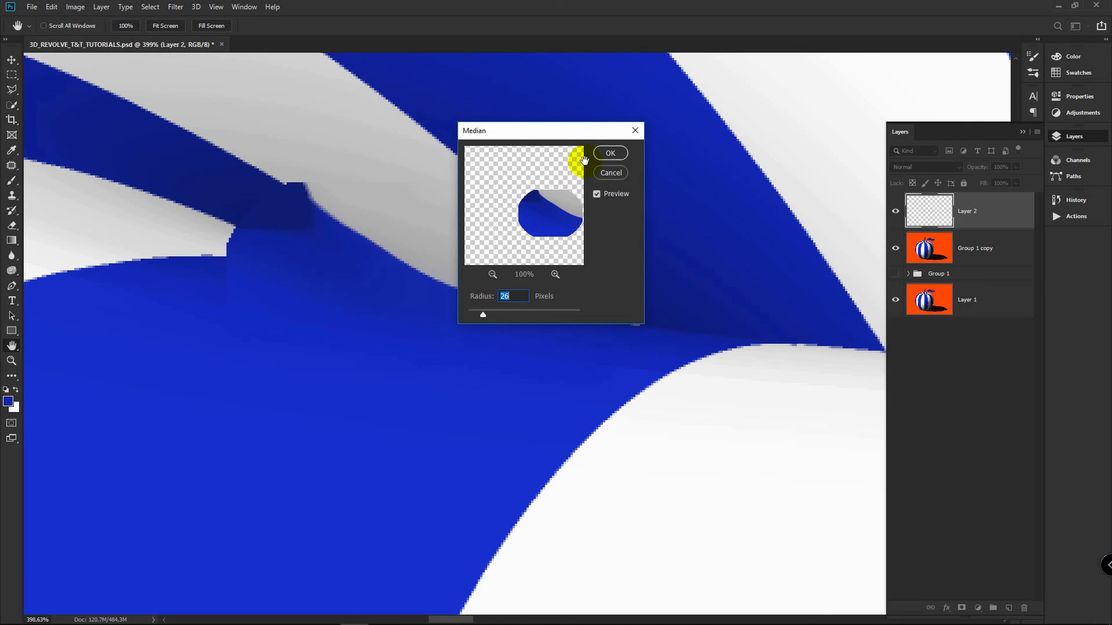
left_click(610, 154)
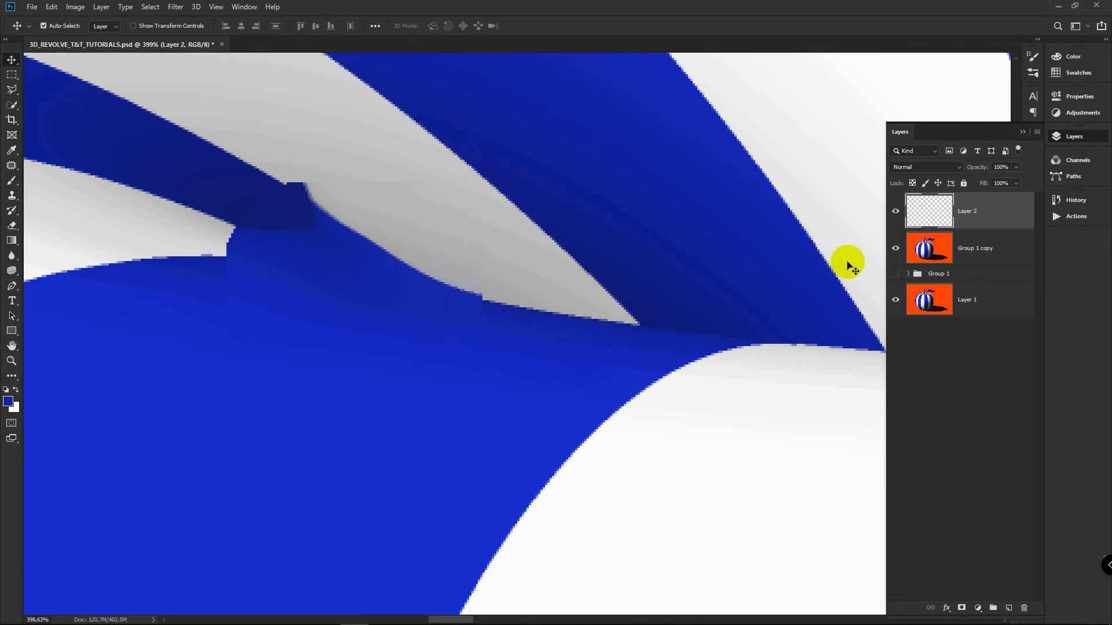
Step: Add a black mask to Layer 2 and paint white with a small brush over the leftover smudge at the stripe junction
left_click(964, 609)
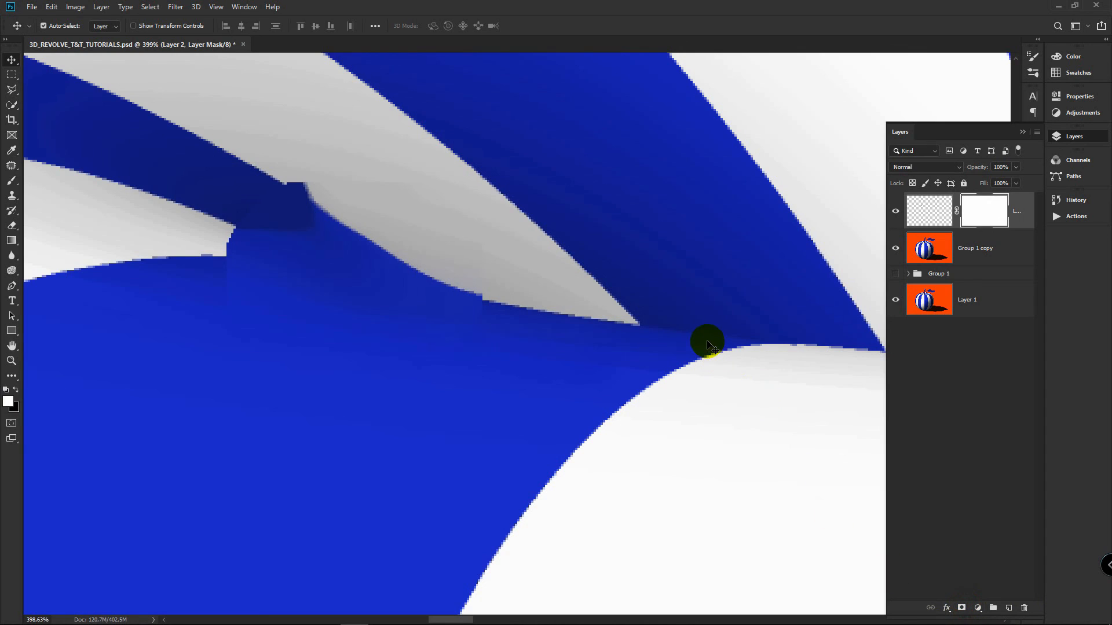
key("ctrl+i")
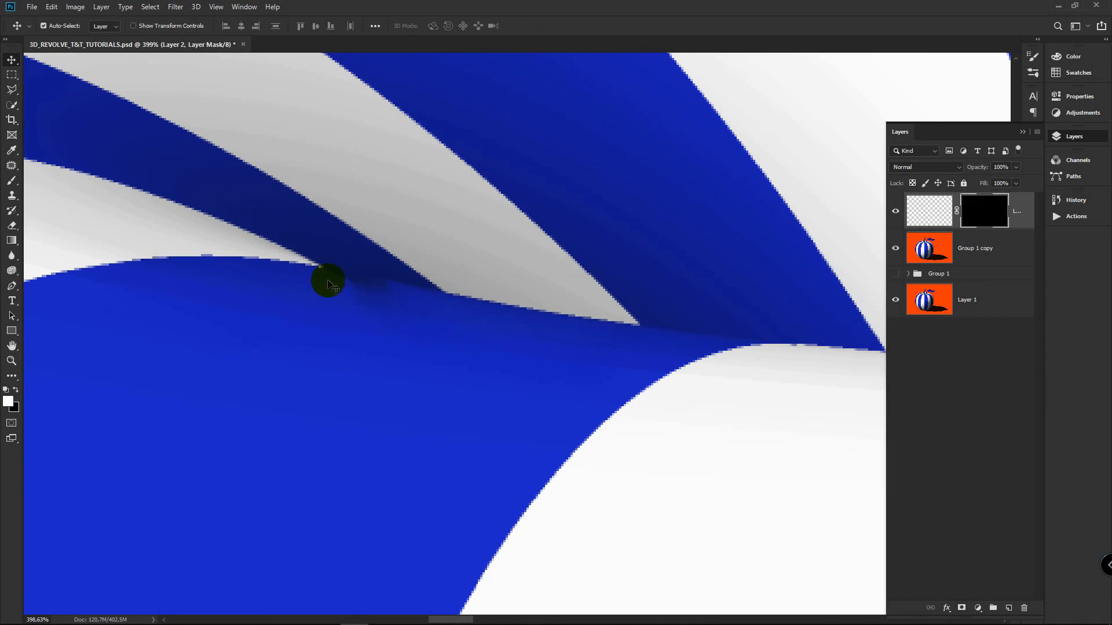
key("b")
key("bracketleft")
key("bracketleft")
key("bracketleft")
mouse_move(341, 294)
left_mouse_down()
mouse_move(382, 294)
mouse_move(332, 283)
mouse_move(412, 302)
mouse_move(343, 282)
left_mouse_up()
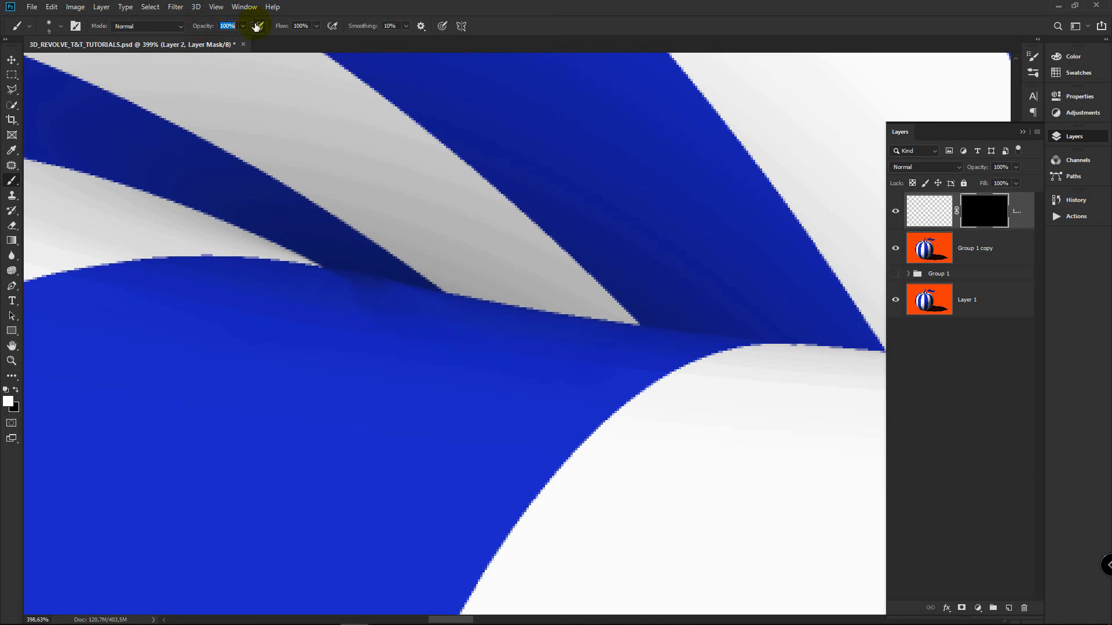
scroll(197, 29, "down", 1)
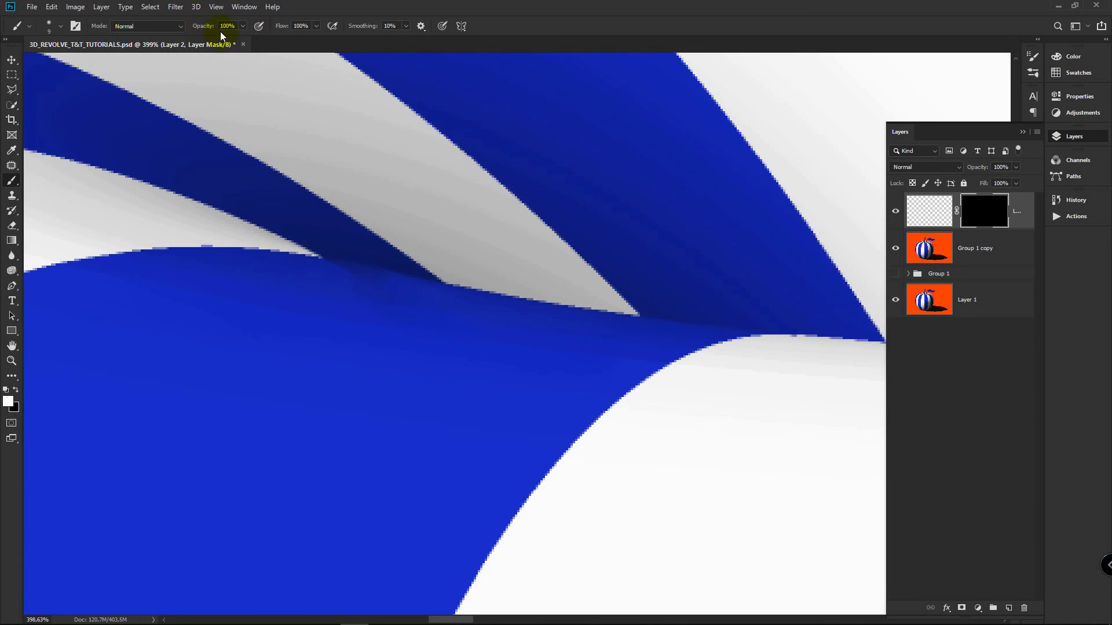
mouse_move(364, 256)
left_mouse_down()
mouse_move(331, 277)
mouse_move(385, 288)
mouse_move(314, 277)
mouse_move(389, 285)
mouse_move(328, 270)
left_mouse_up()
key("x")
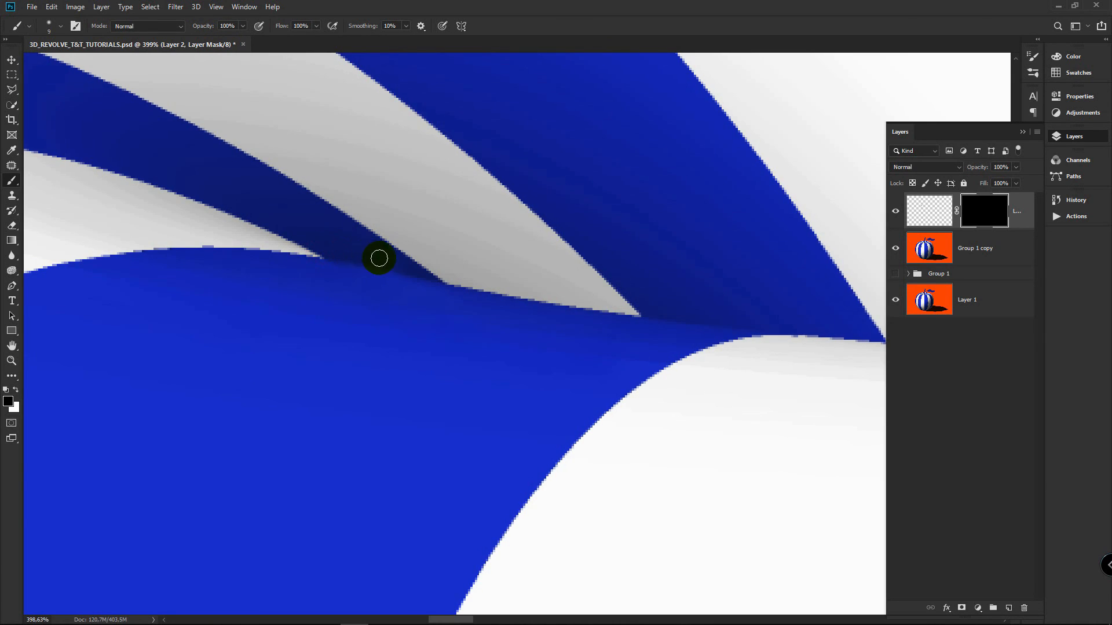
Step: Inspect the cleaned stripe junctions around the stem and the shading on the apple's lower right side
mouse_move(574, 279)
left_mouse_down()
mouse_move(602, 353)
mouse_move(540, 355)
left_mouse_up()
left_click_drag(614, 356, 429, 256)
key("ctrl+minus")
left_click_drag(575, 297, 426, 316)
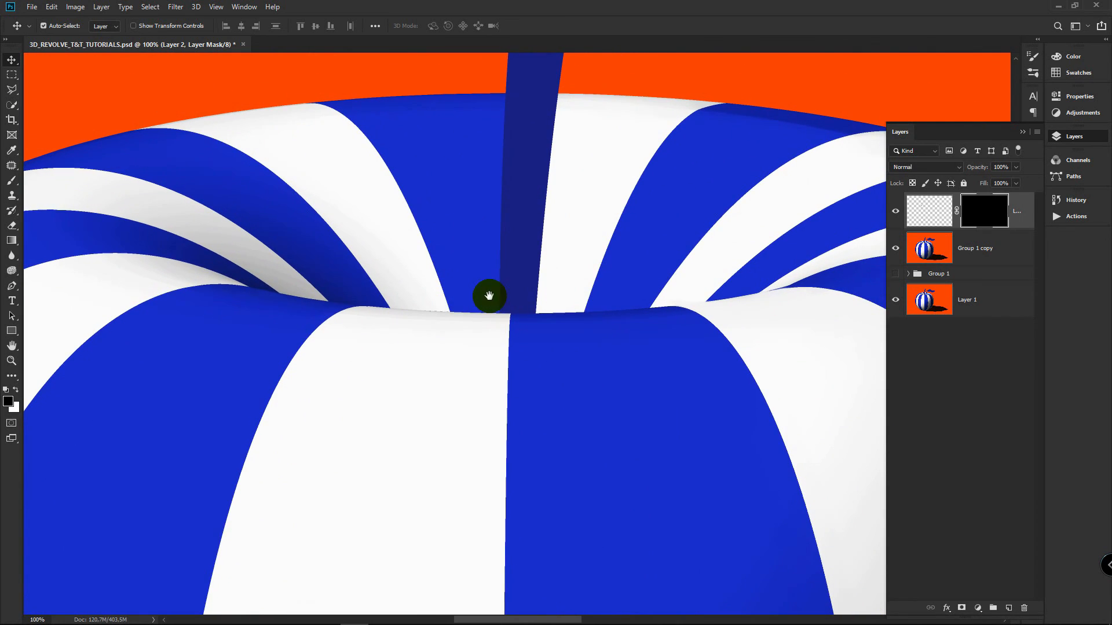
left_click_drag(489, 296, 454, 317)
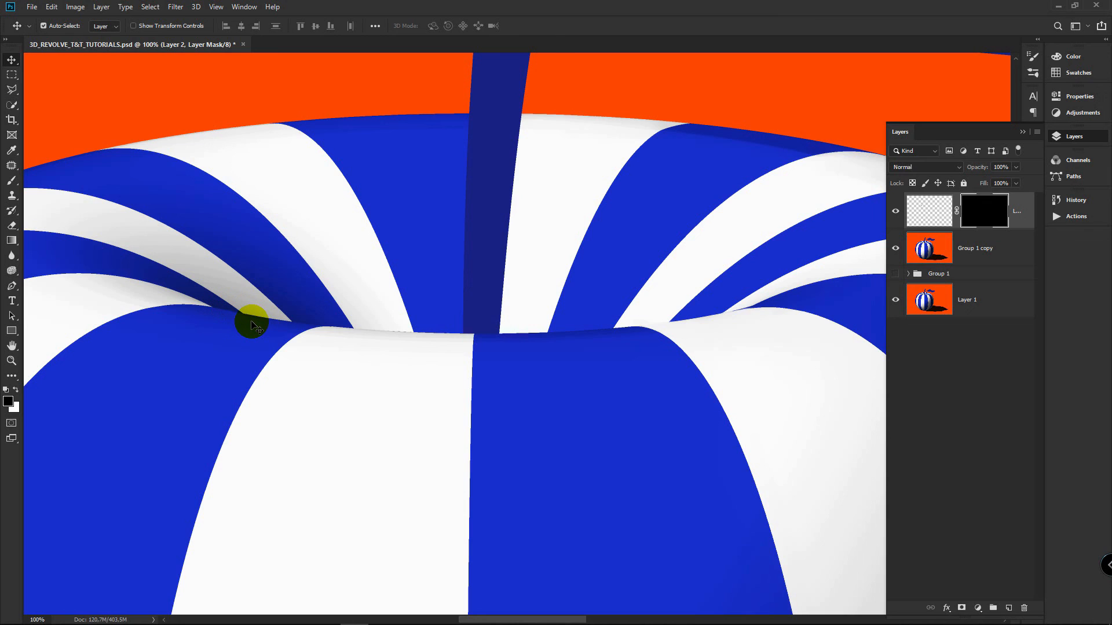
left_click_drag(429, 318, 390, 415)
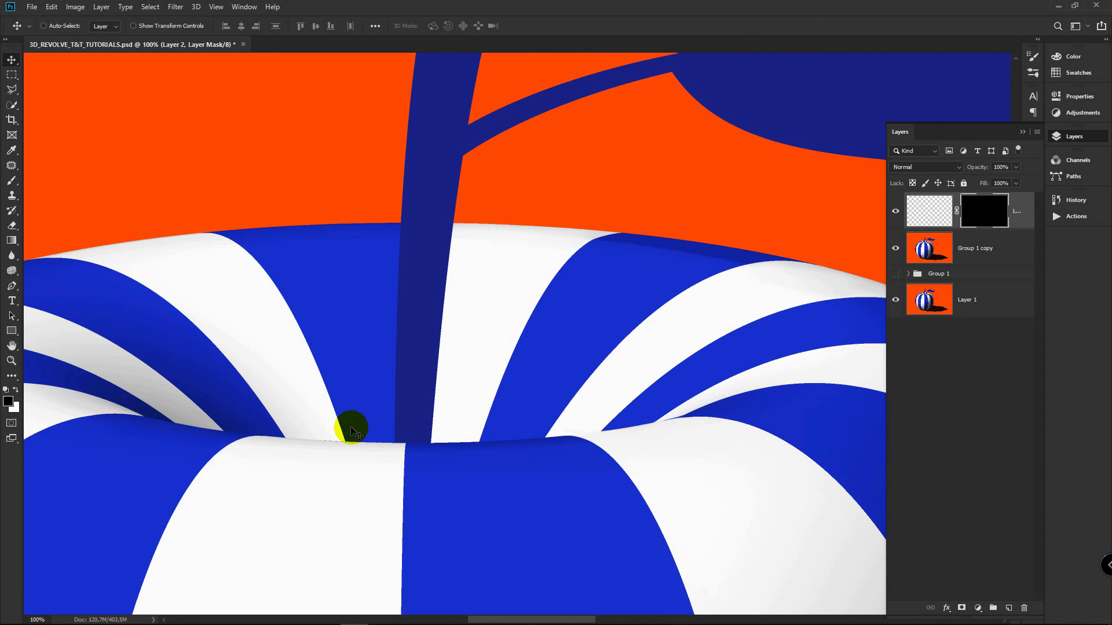
left_click_drag(491, 325, 475, 285)
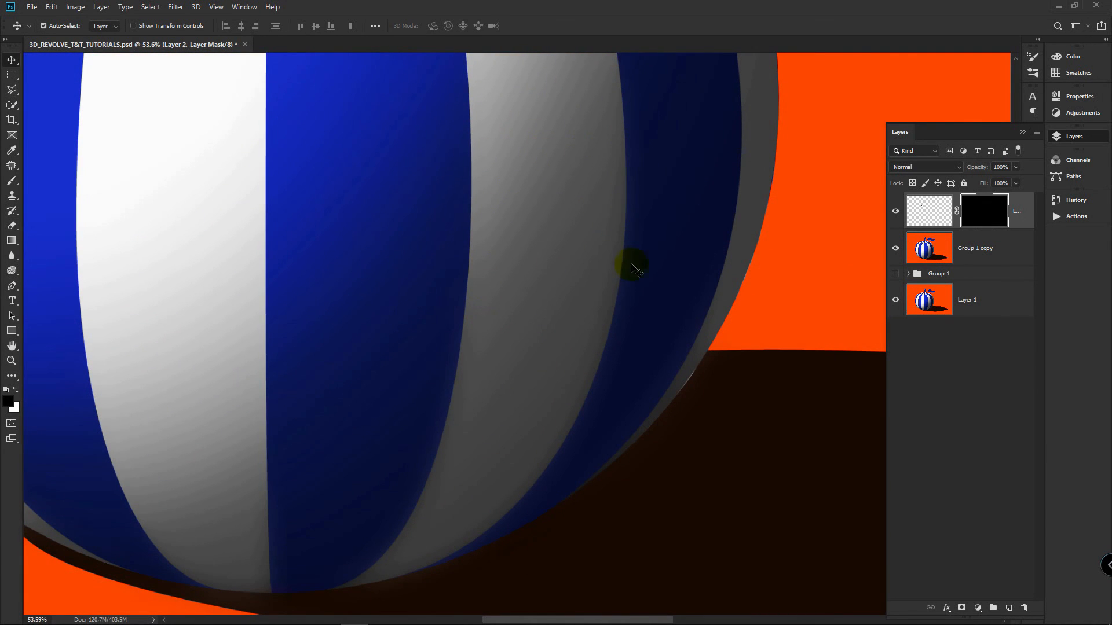